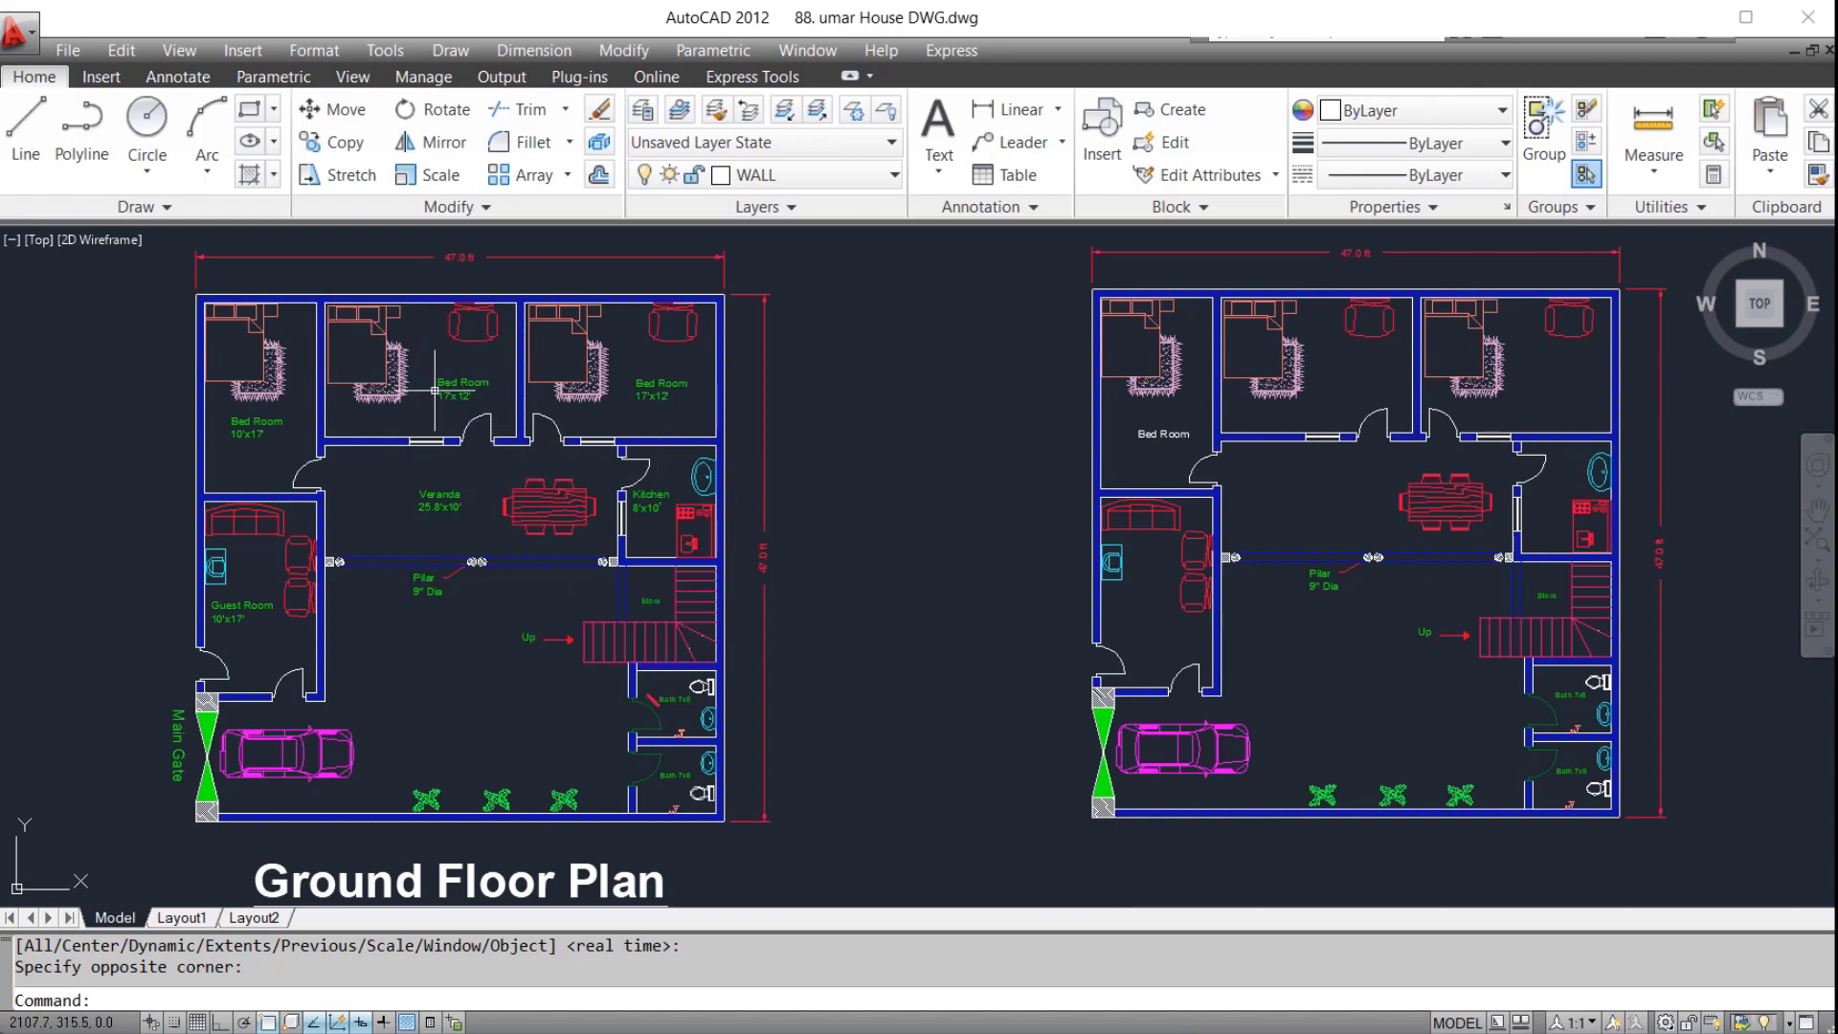
{"action": "scroll", "coordinate": [433, 390], "scroll_direction": "up", "scroll_amount": 3}
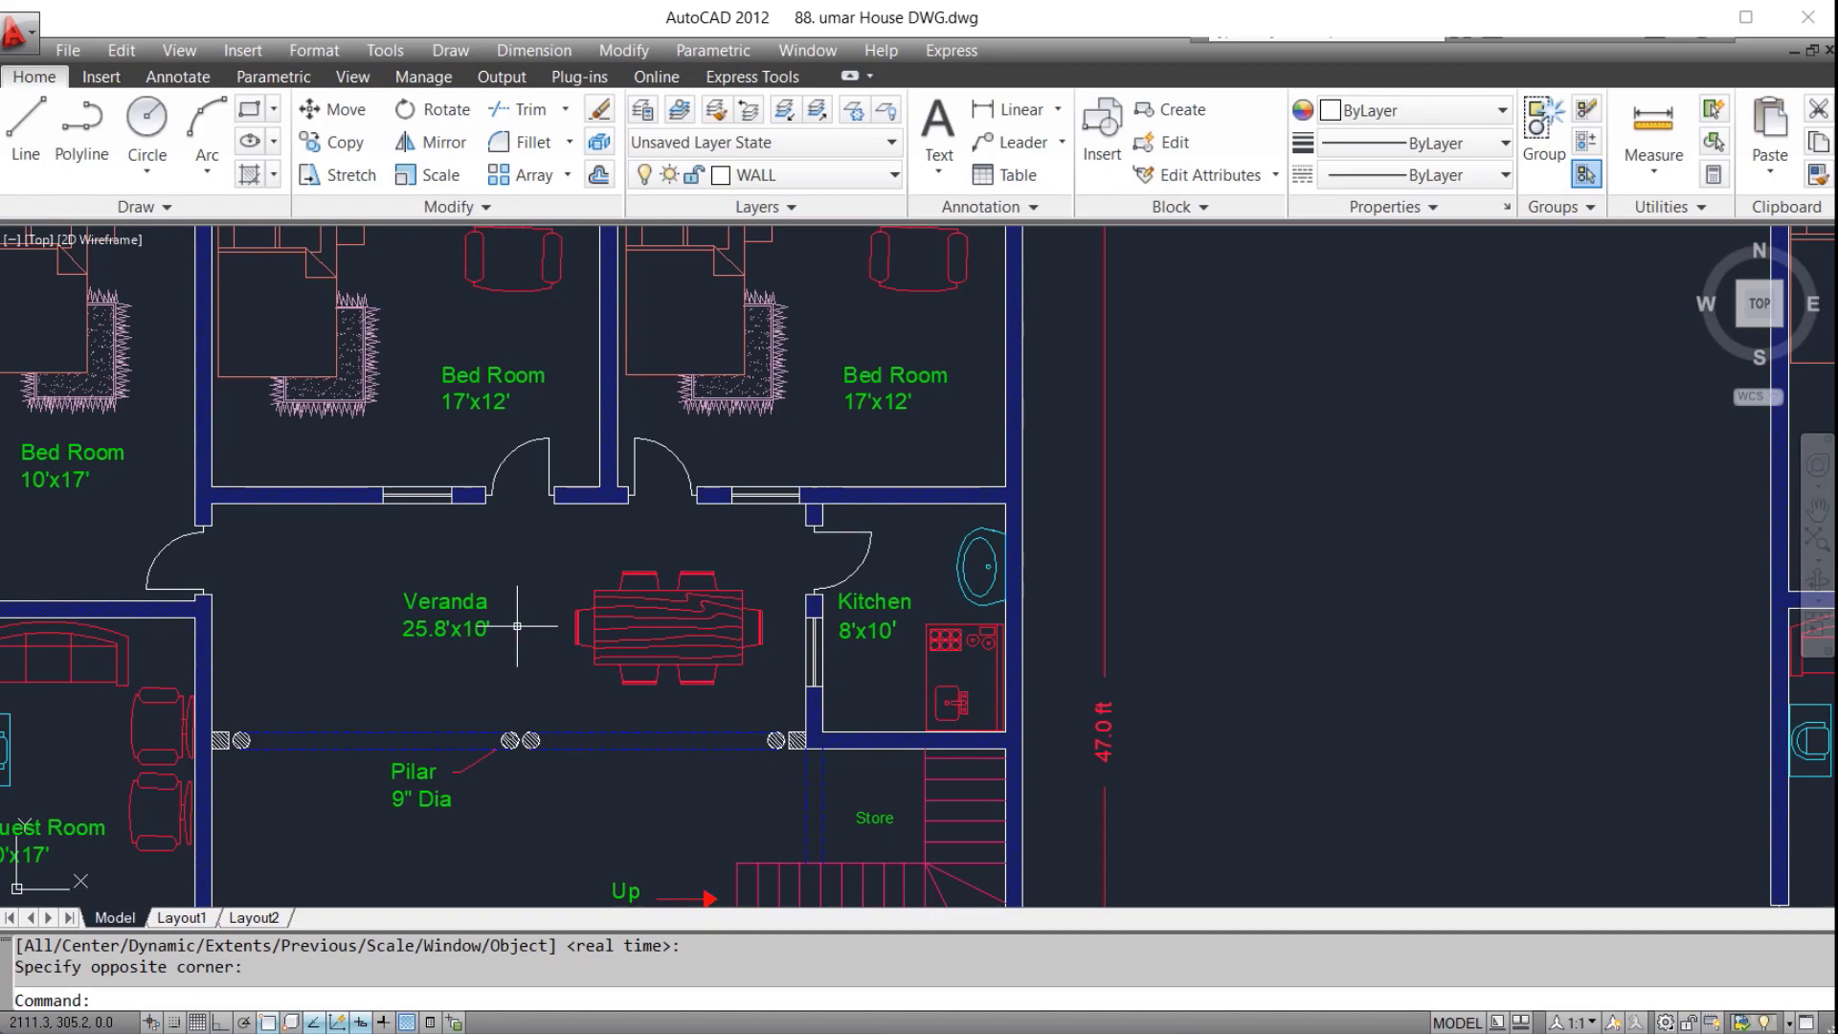
{"action": "scroll", "coordinate": [452, 782], "scroll_direction": "down", "scroll_amount": 2}
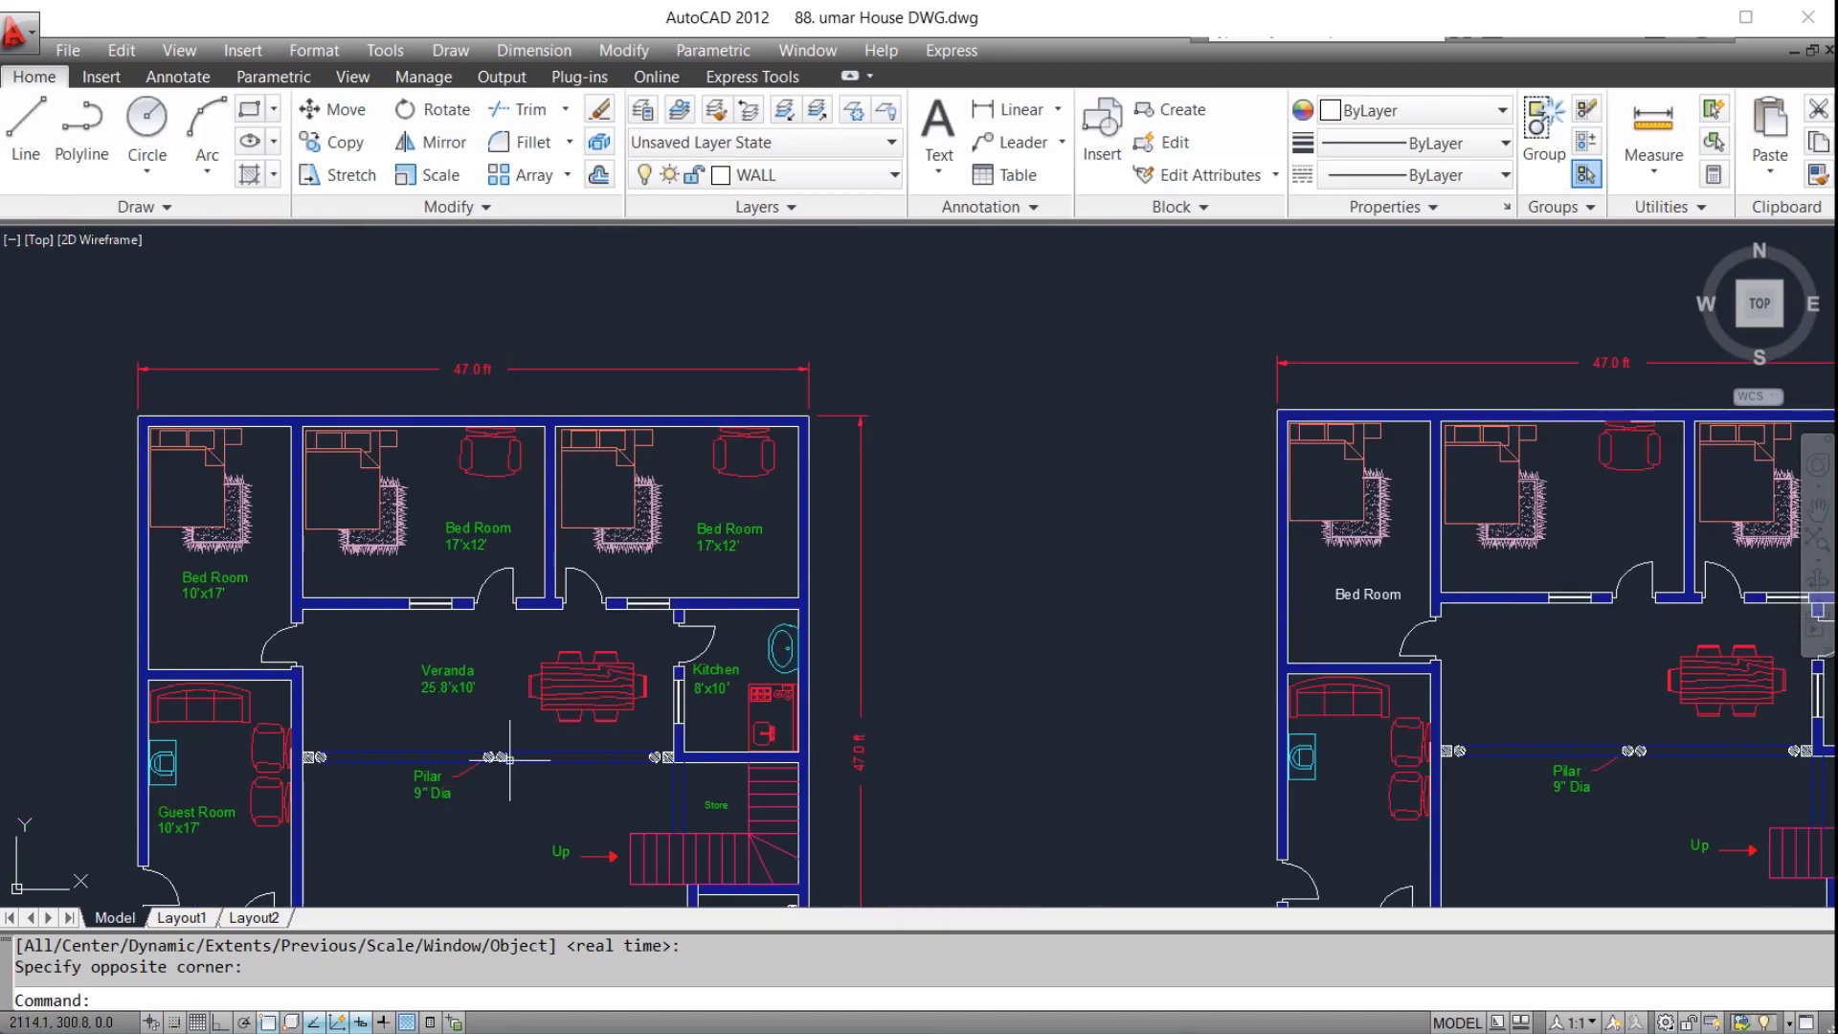
{"action": "scroll", "coordinate": [778, 623], "scroll_direction": "down", "scroll_amount": 1}
{"action": "scroll", "coordinate": [620, 563], "scroll_direction": "down", "scroll_amount": 1}
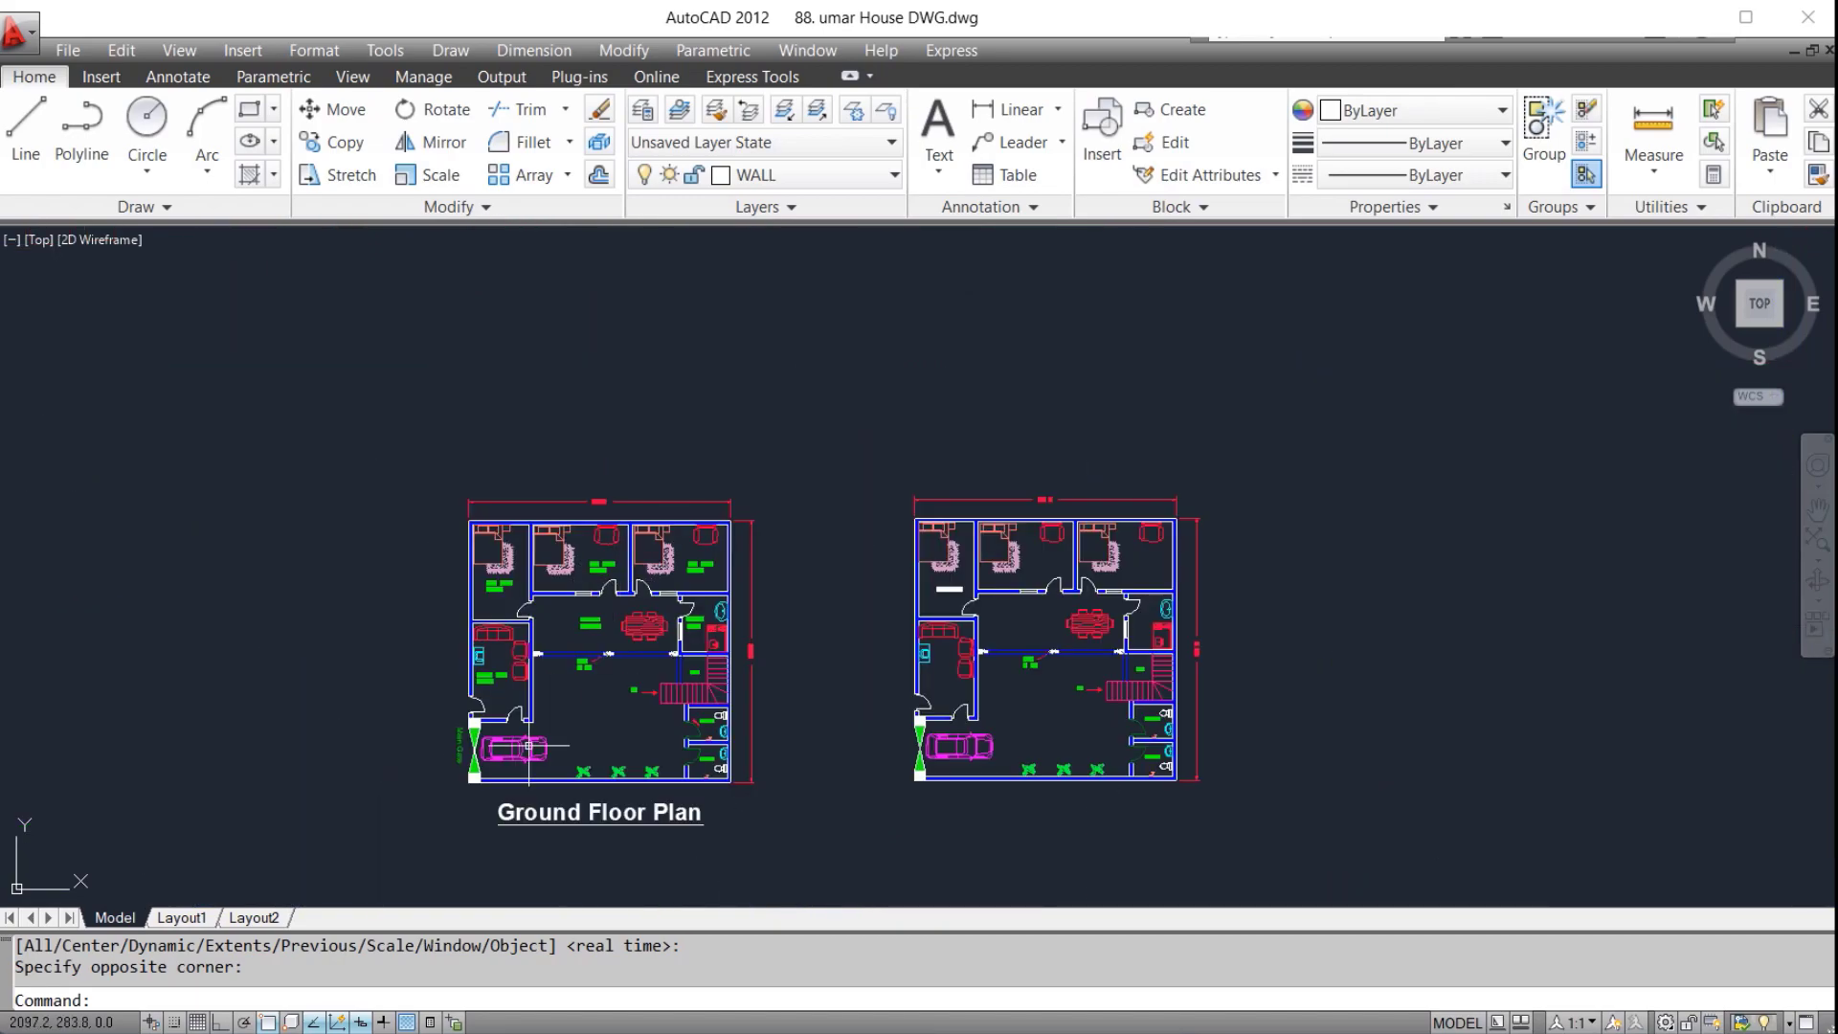
{"action": "scroll", "coordinate": [447, 780], "scroll_direction": "up", "scroll_amount": 1}
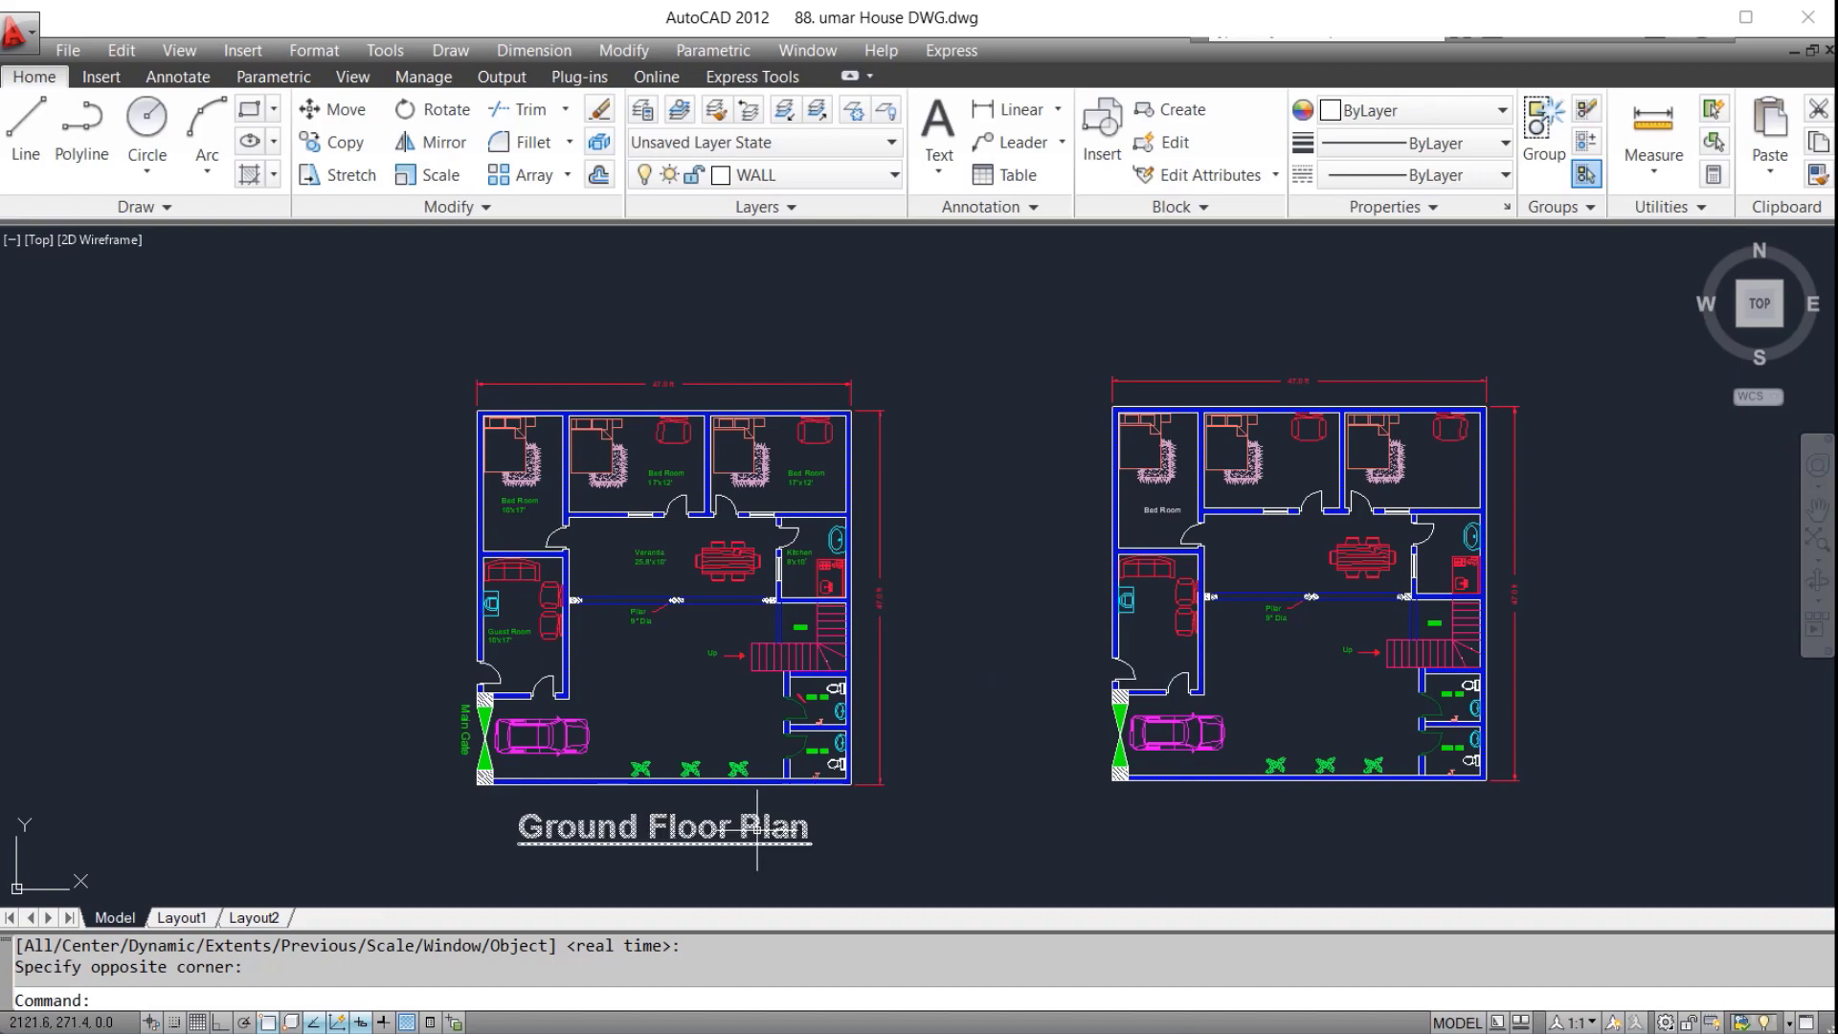
{"action": "scroll", "coordinate": [1598, 670], "scroll_direction": "up", "scroll_amount": 2}
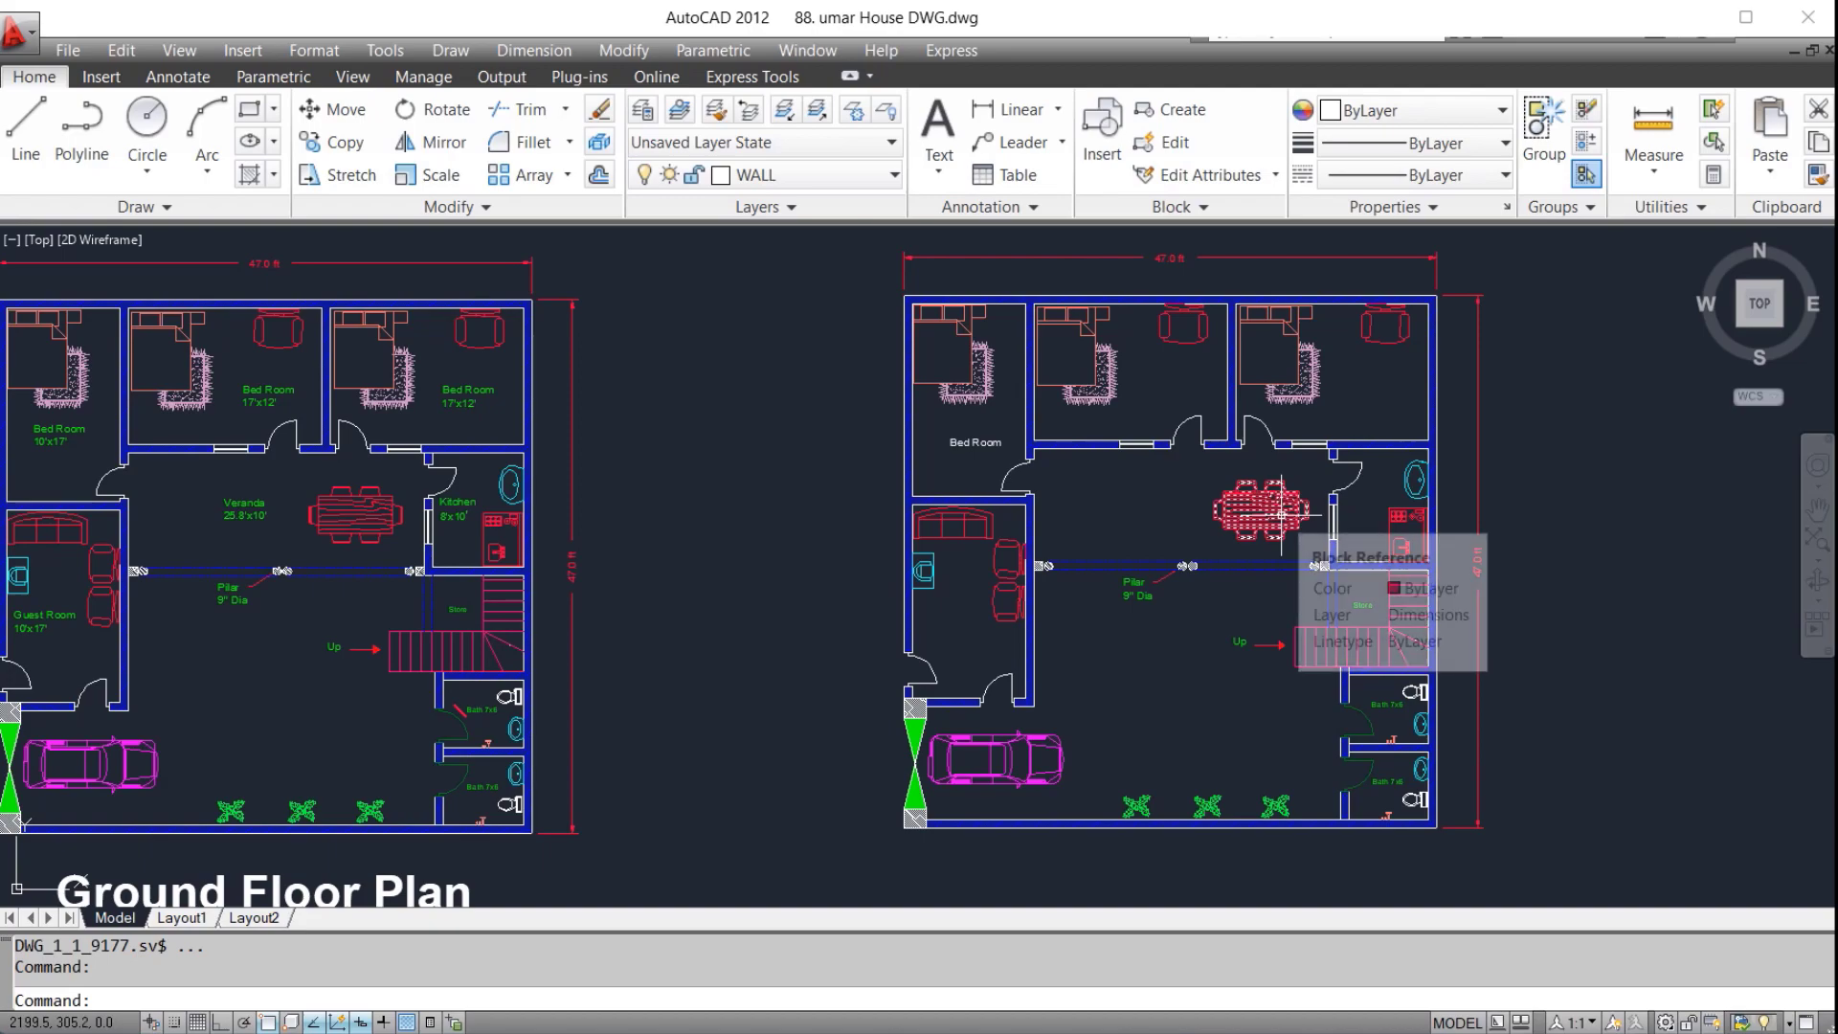
Step: Create a multiline text box to the right of the second floor plan and set its text height to 0.8
{"action": "type", "text": "t"}
{"action": "key", "text": "space"}
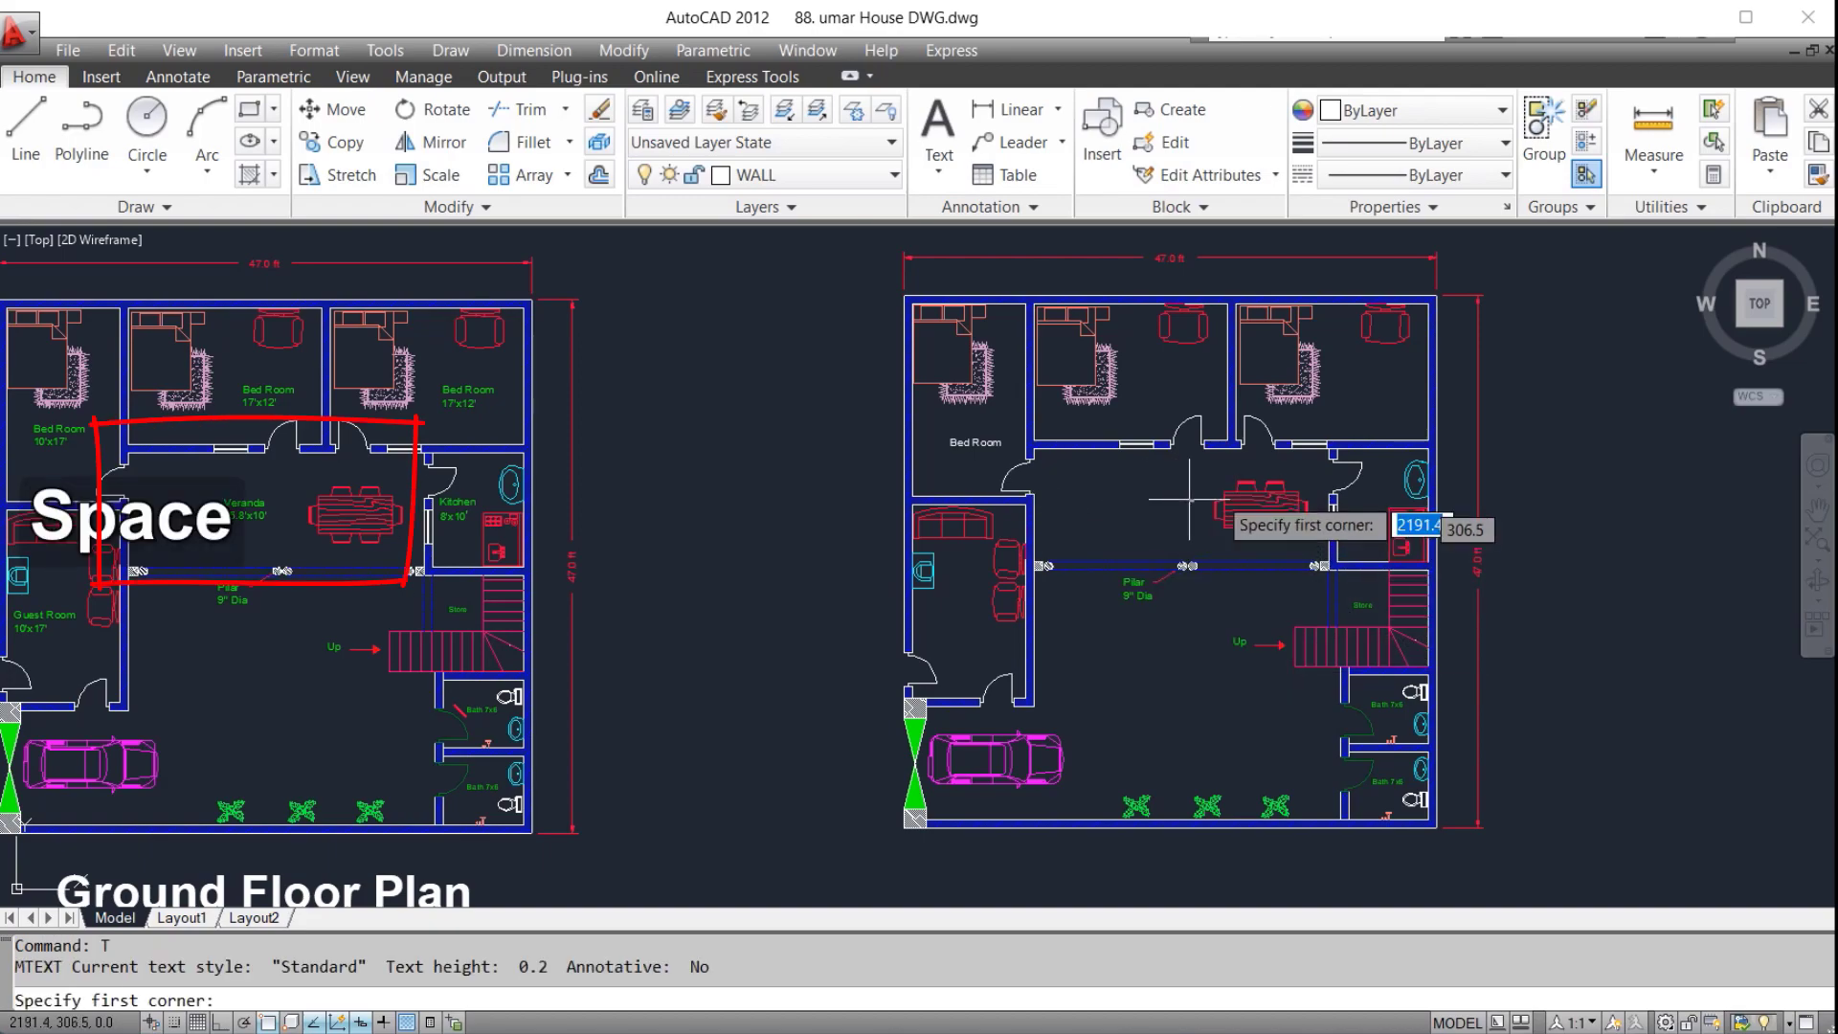
{"action": "left_click", "coordinate": [1532, 506]}
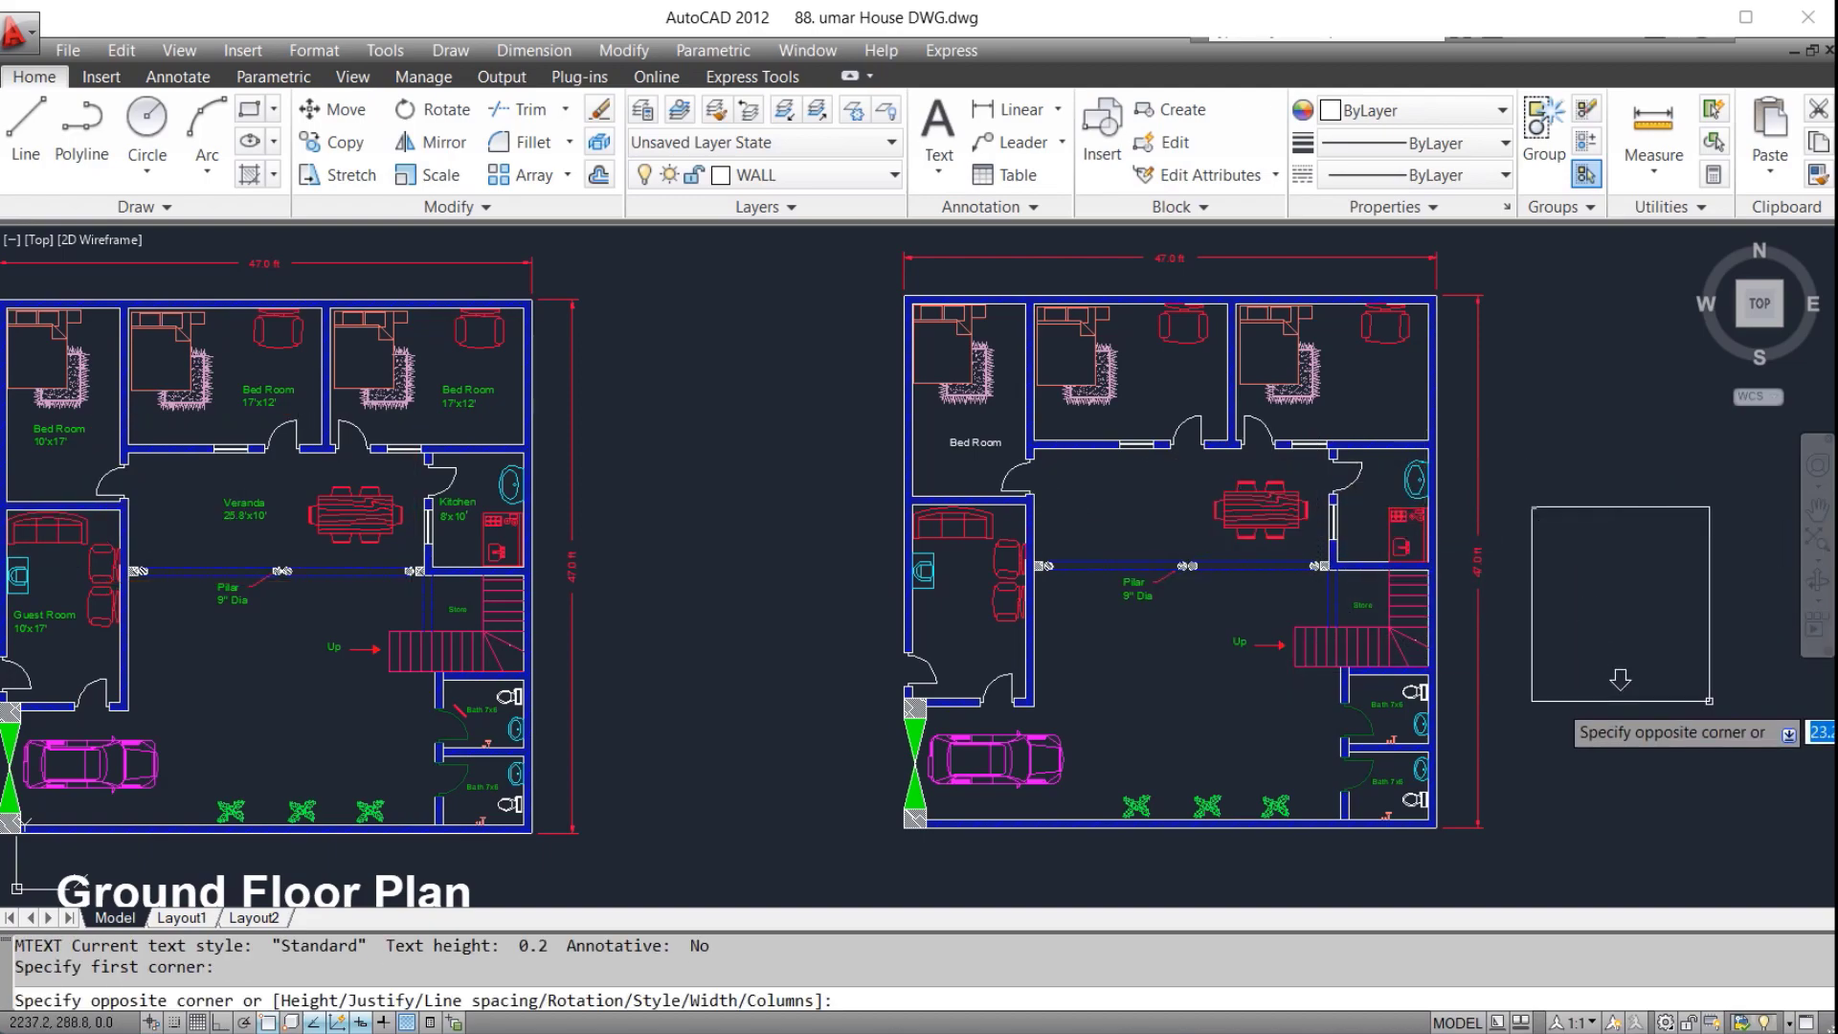
{"action": "left_click", "coordinate": [1741, 652]}
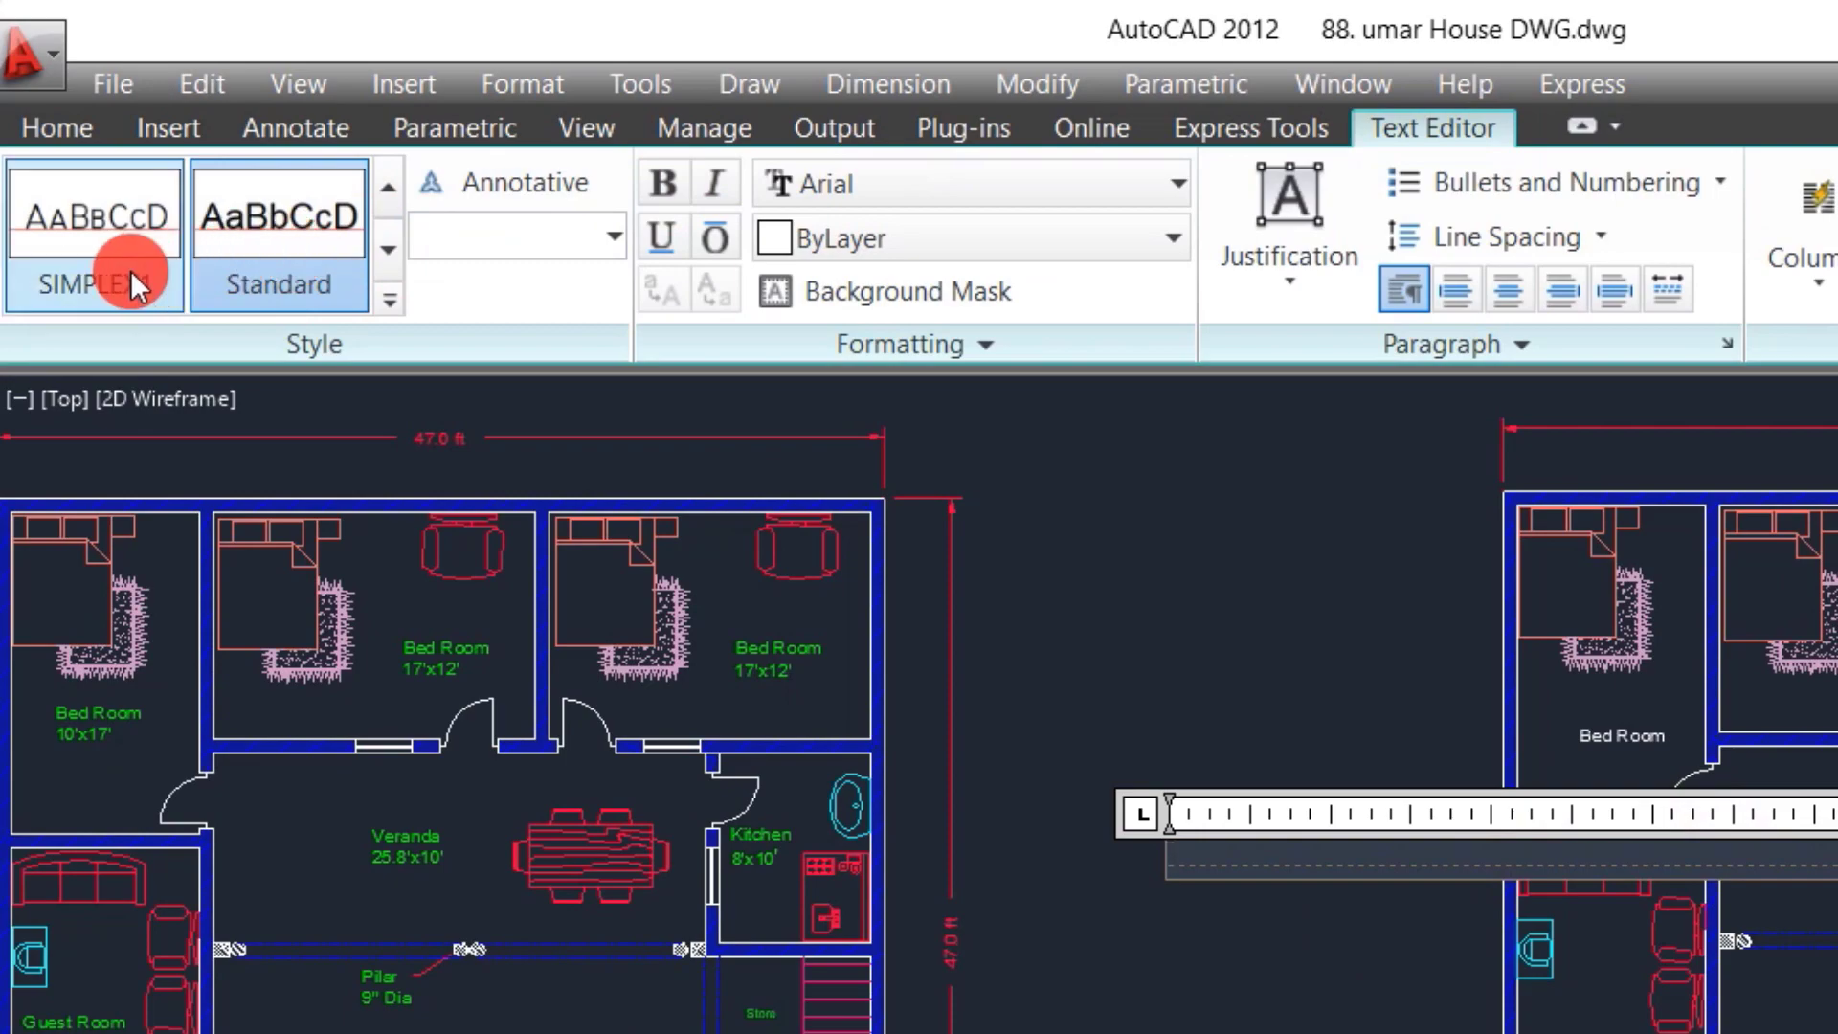
{"action": "left_click", "coordinate": [387, 299]}
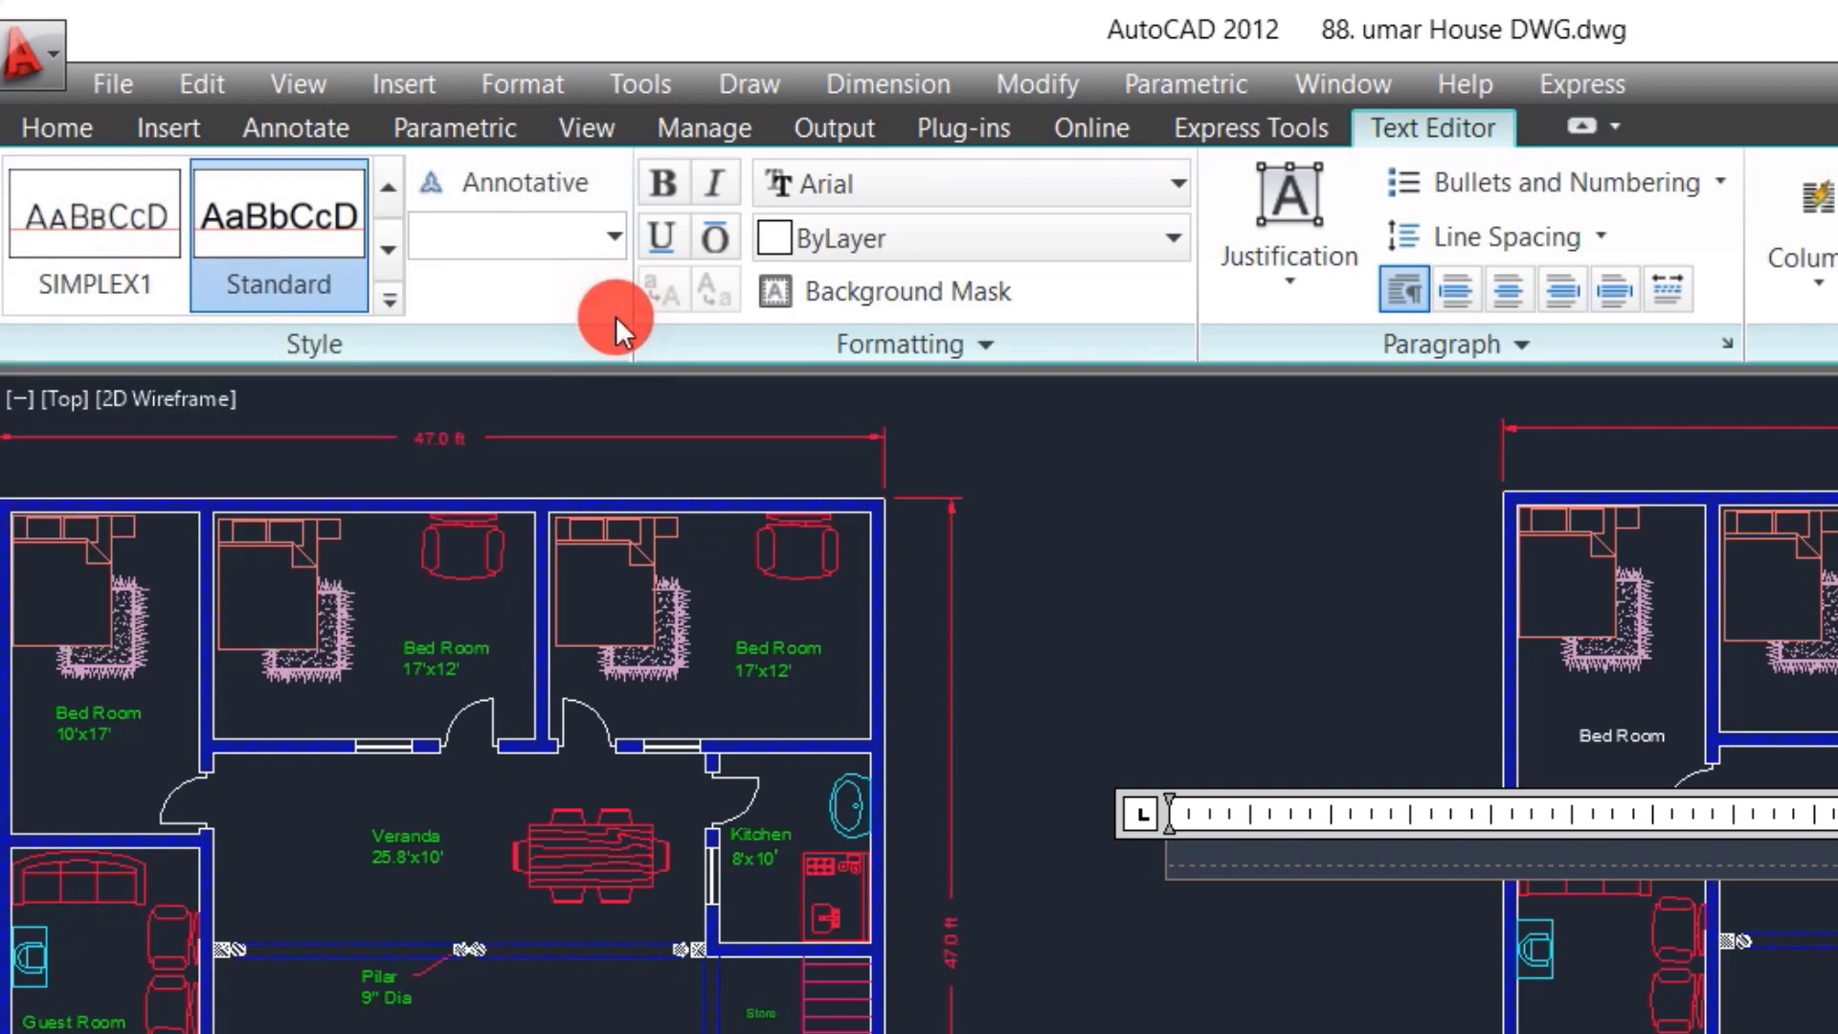
{"action": "left_click", "coordinate": [614, 236]}
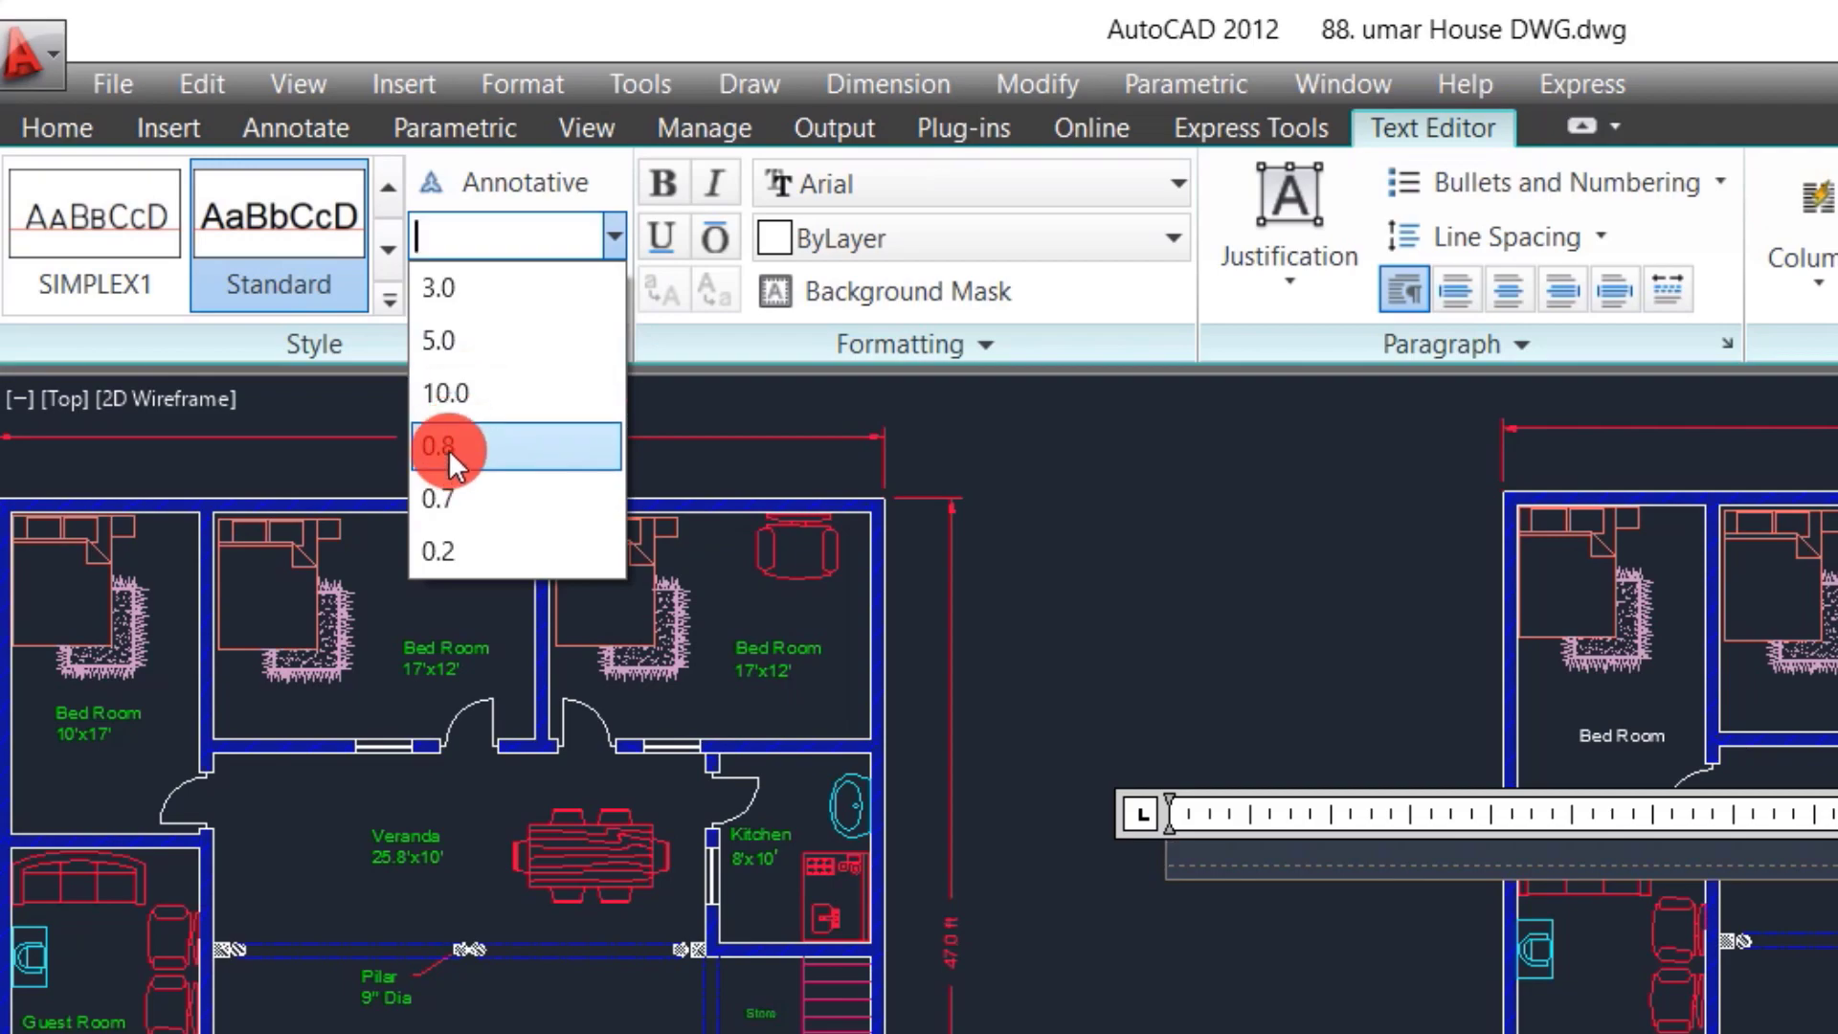
{"action": "left_click", "coordinate": [440, 447]}
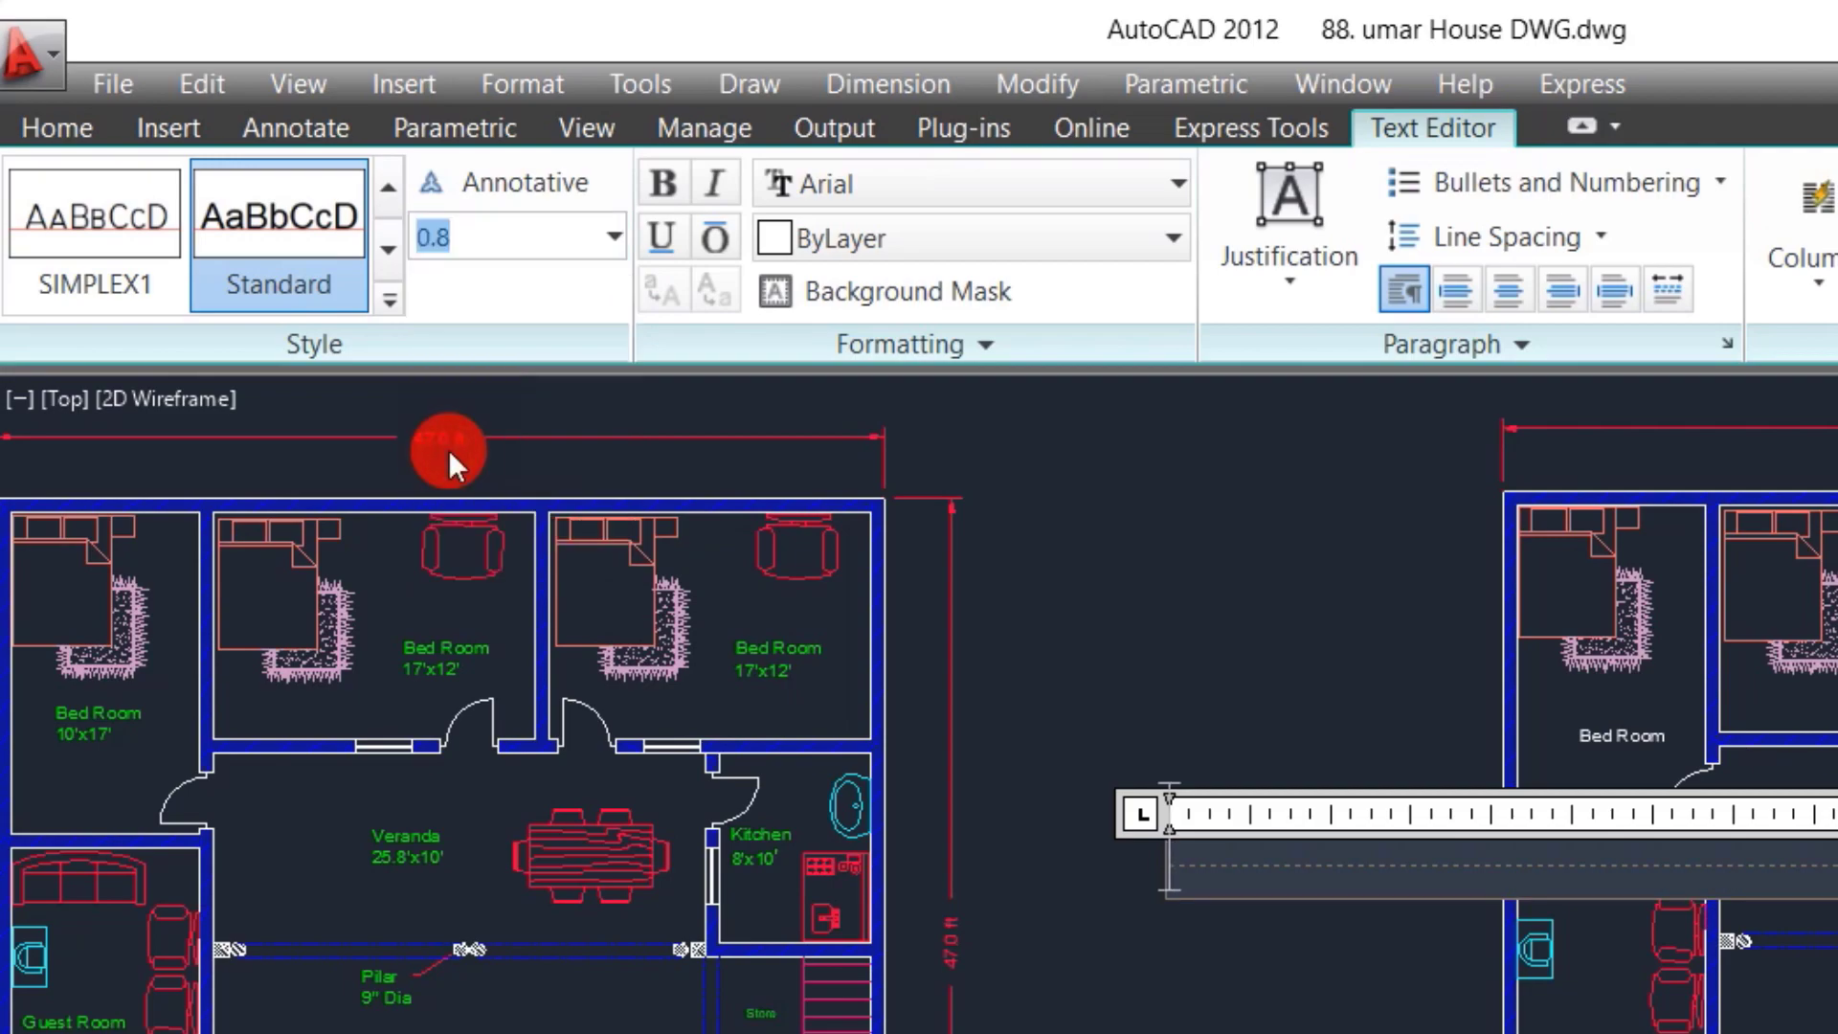
Step: Try bold, italic, underline and overline formatting for the text and switch all four off again
{"action": "left_click", "coordinate": [662, 184]}
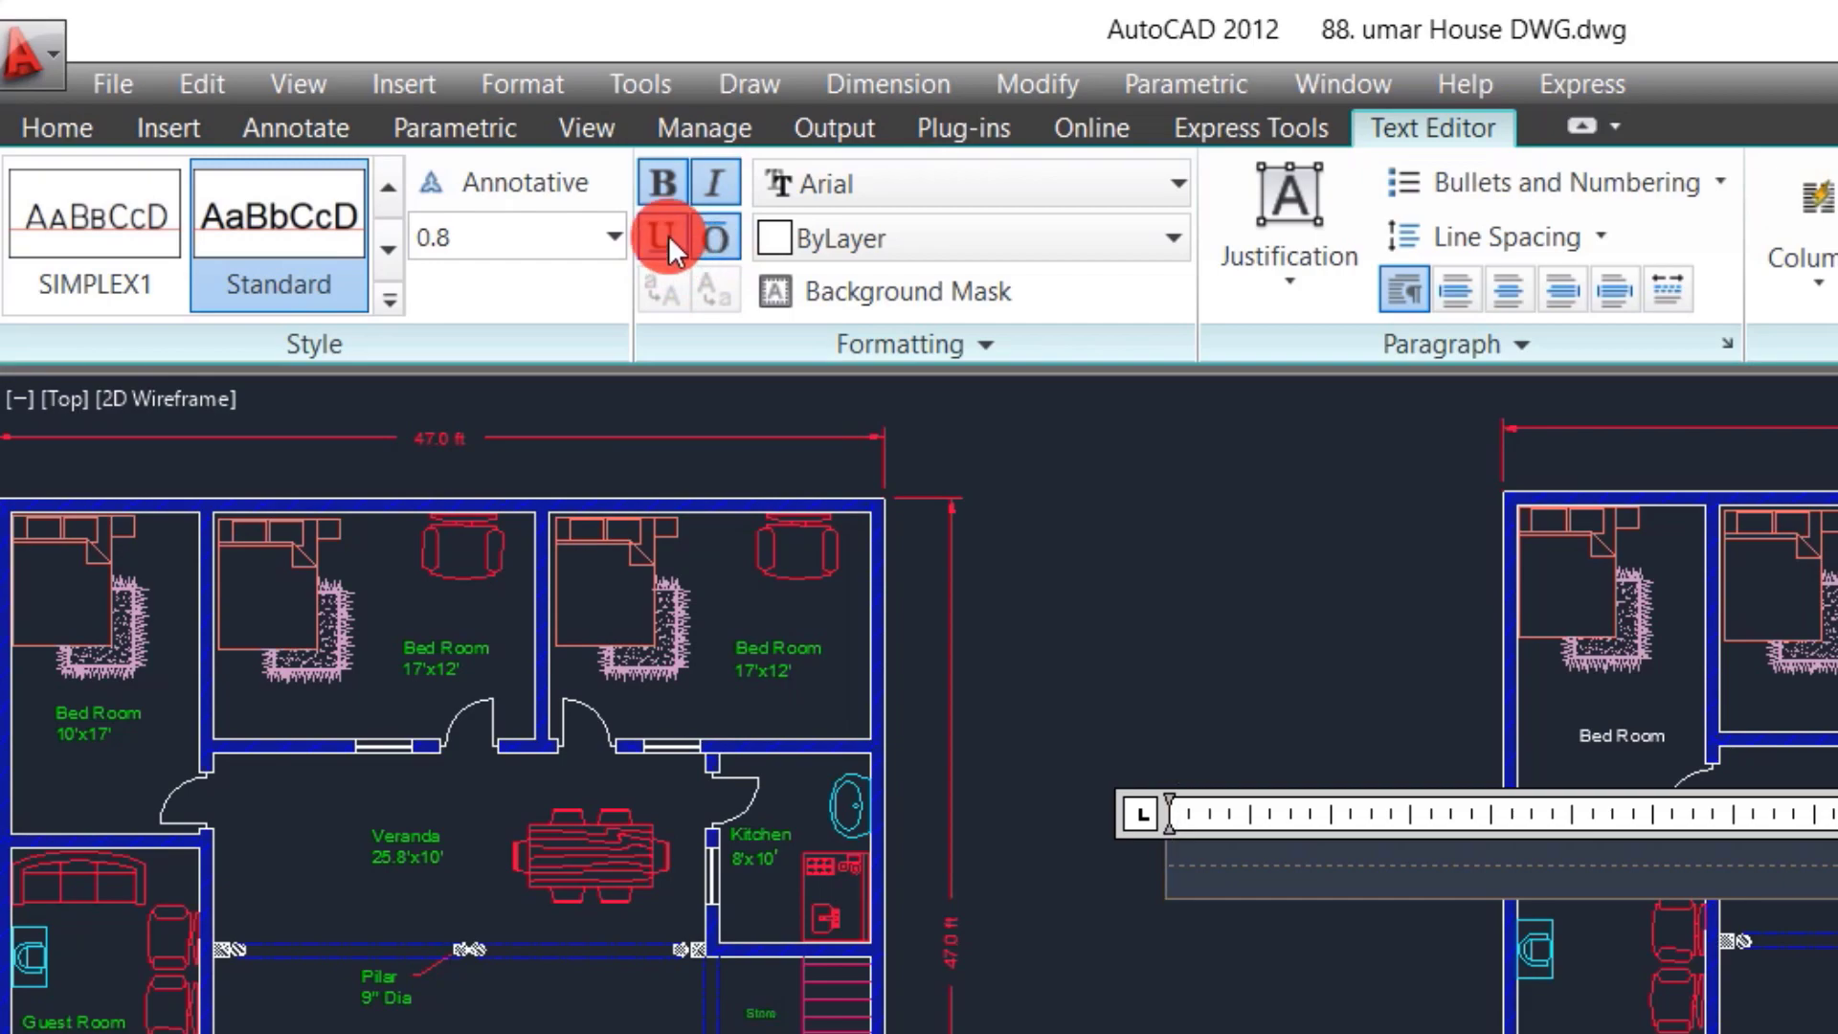
{"action": "left_click", "coordinate": [661, 187]}
{"action": "left_click", "coordinate": [714, 184]}
{"action": "left_click", "coordinate": [662, 236]}
{"action": "left_click", "coordinate": [708, 230]}
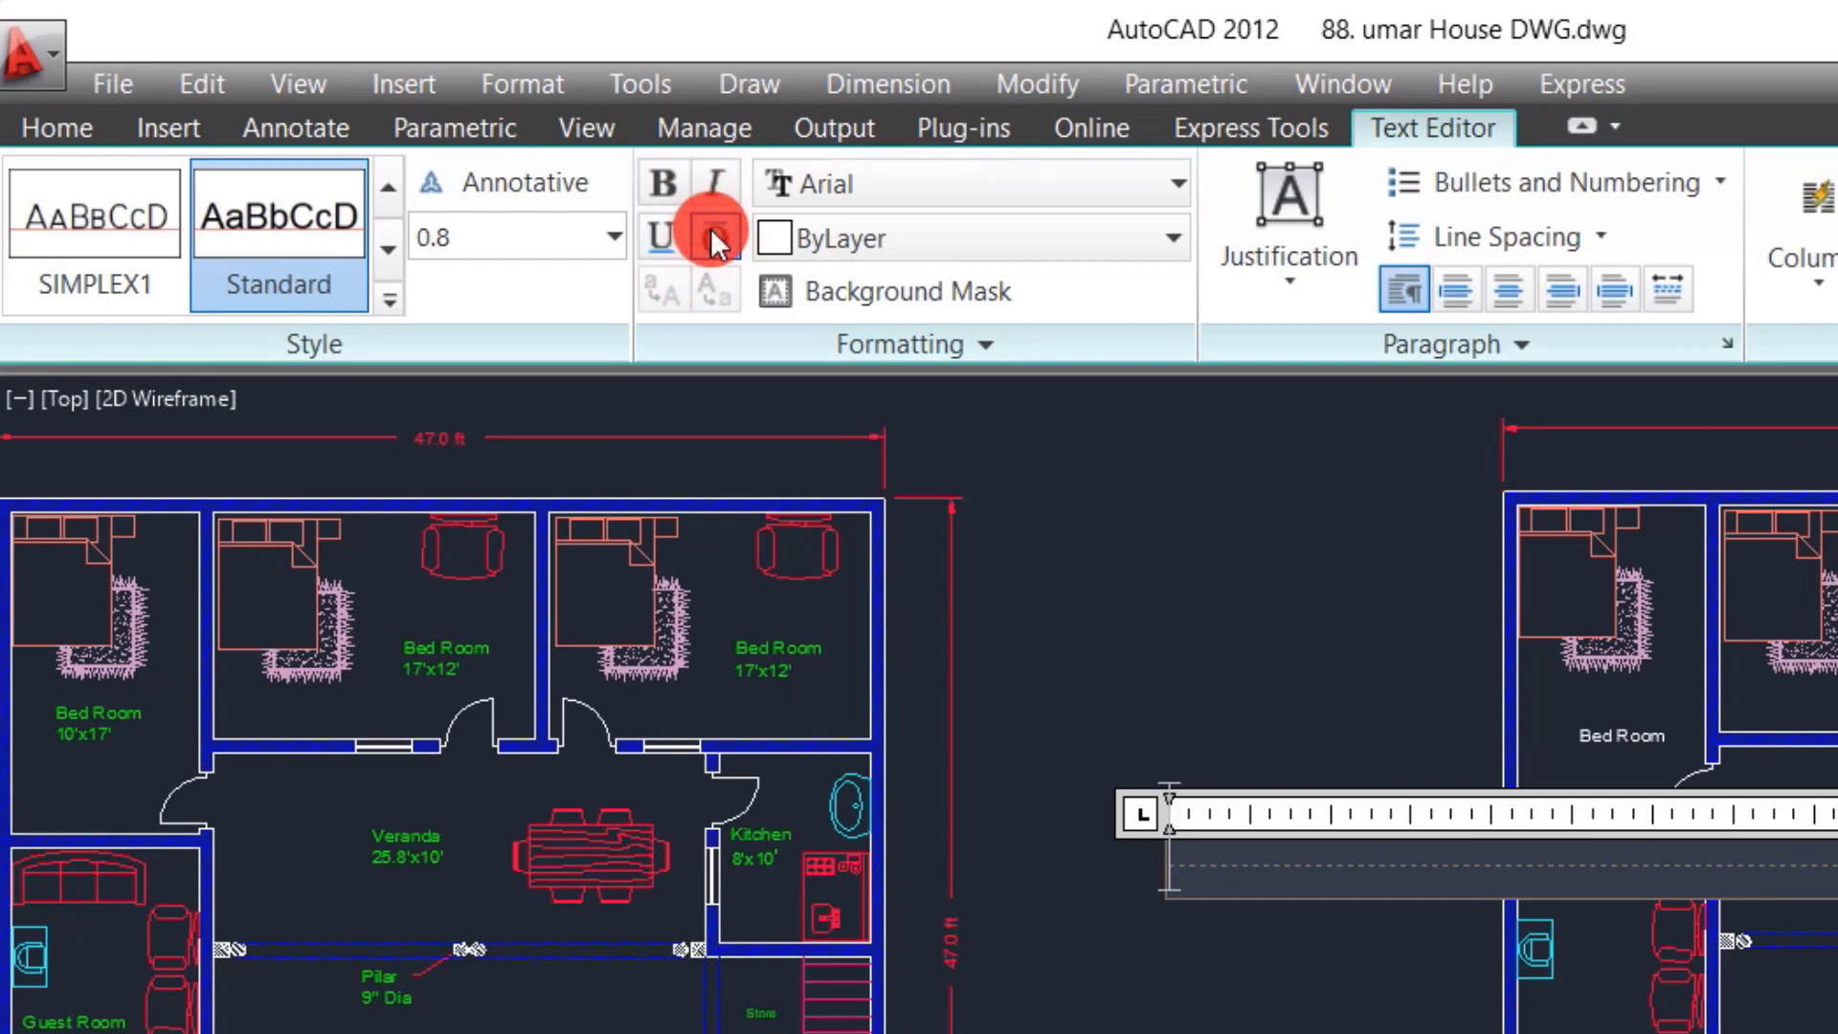
Step: Set the text font to Times New Roman Greek
{"action": "left_click", "coordinate": [1151, 186]}
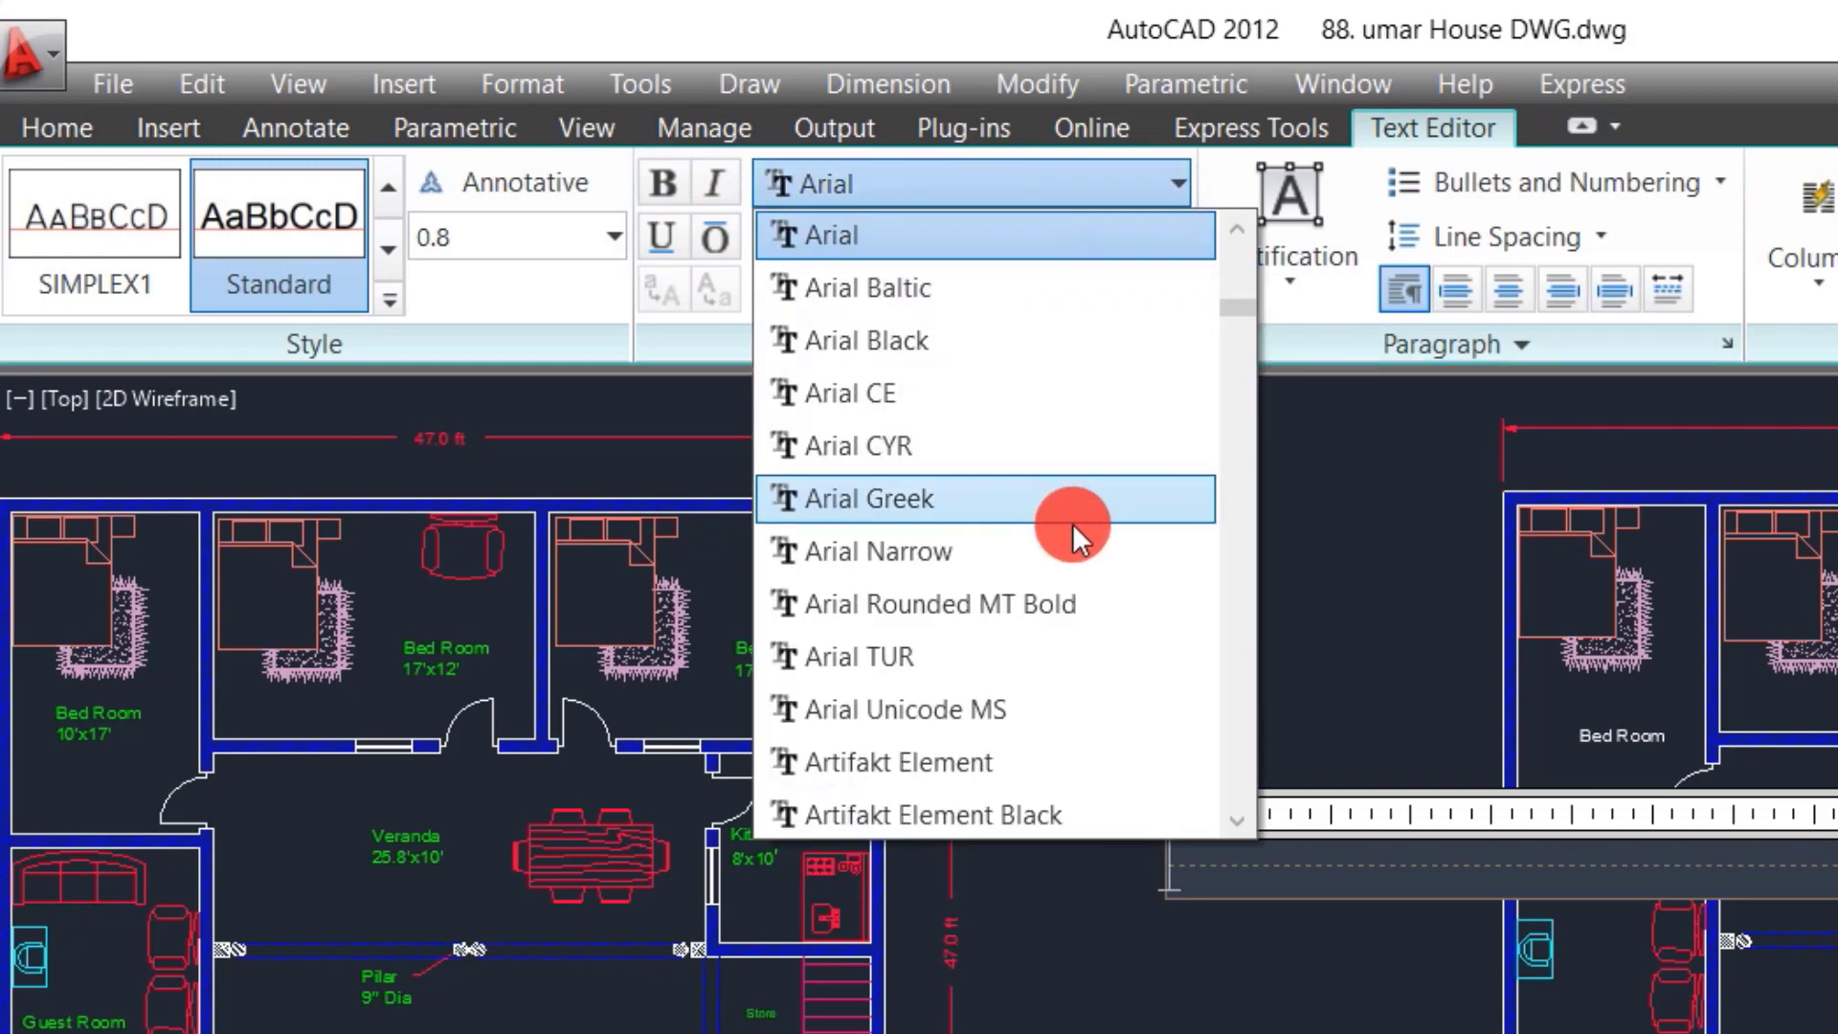
{"action": "scroll", "coordinate": [1073, 523], "scroll_direction": "down", "scroll_amount": 2}
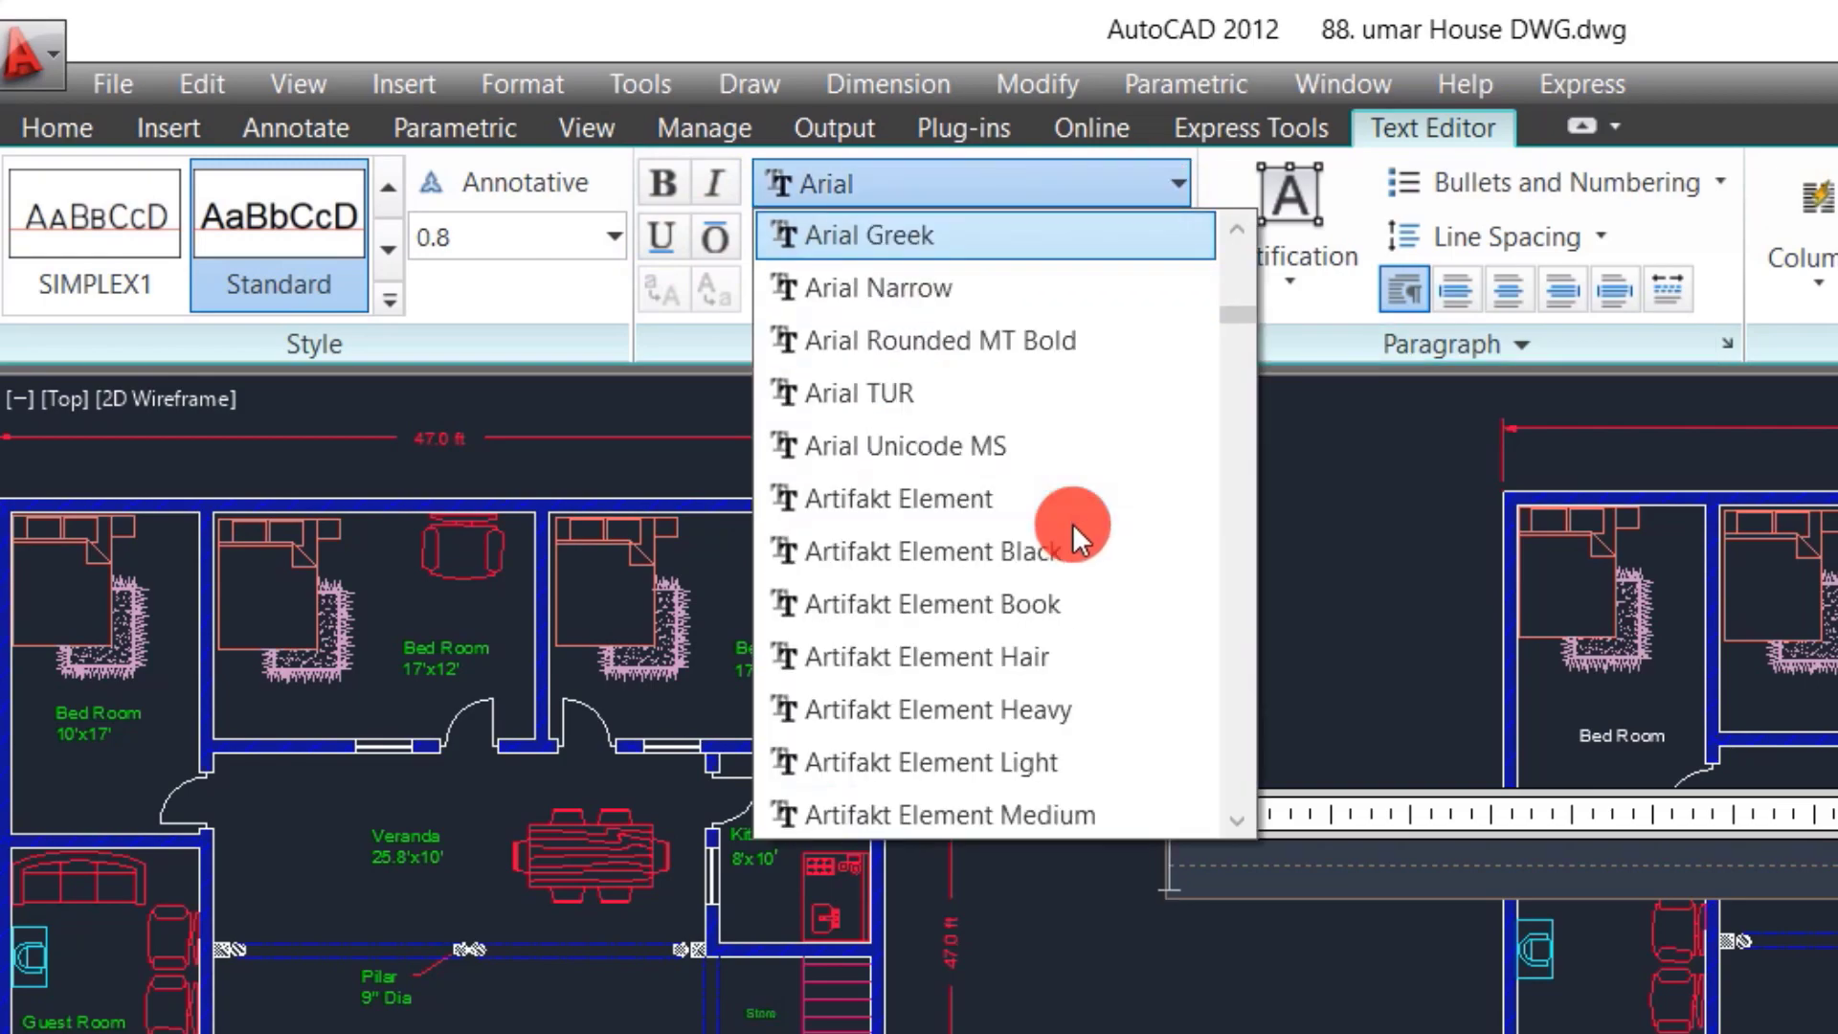
{"action": "scroll", "coordinate": [1073, 523], "scroll_direction": "up", "scroll_amount": 3}
{"action": "scroll", "coordinate": [1073, 523], "scroll_direction": "down", "scroll_amount": 3}
{"action": "scroll", "coordinate": [1072, 523], "scroll_direction": "down", "scroll_amount": 6}
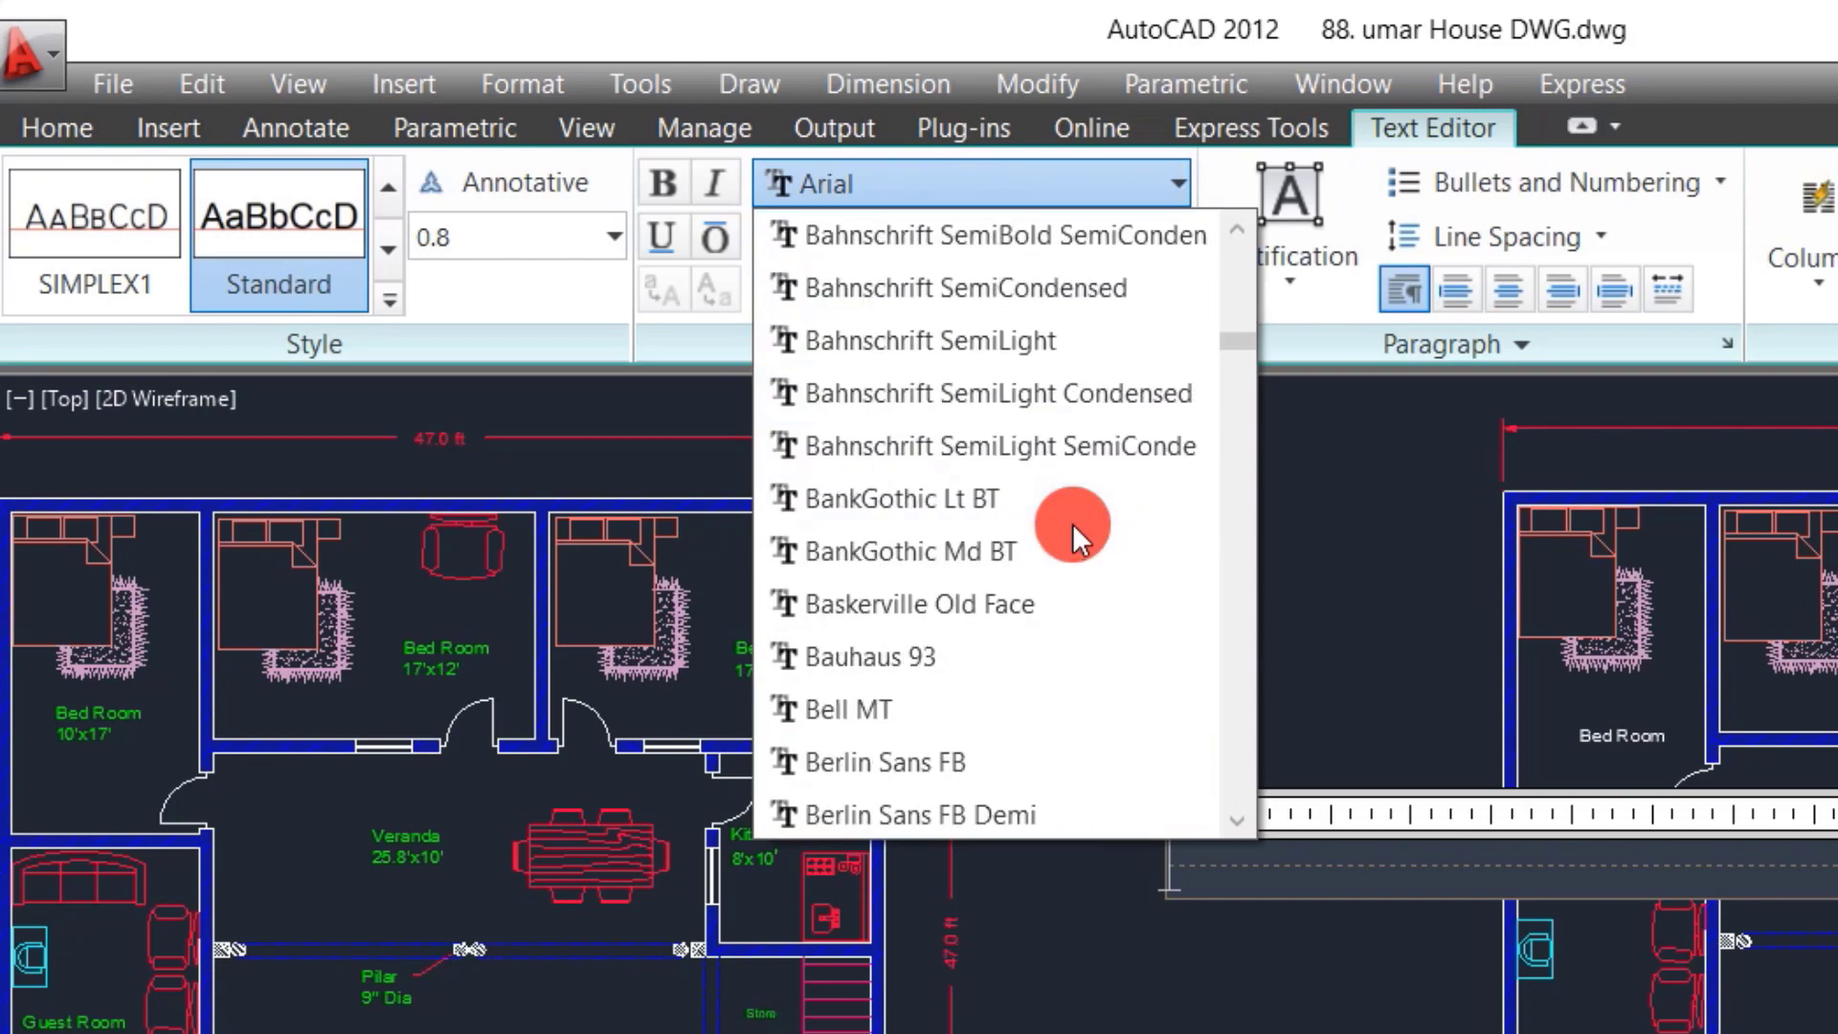
{"action": "key", "text": "t"}
{"action": "key", "text": "i"}
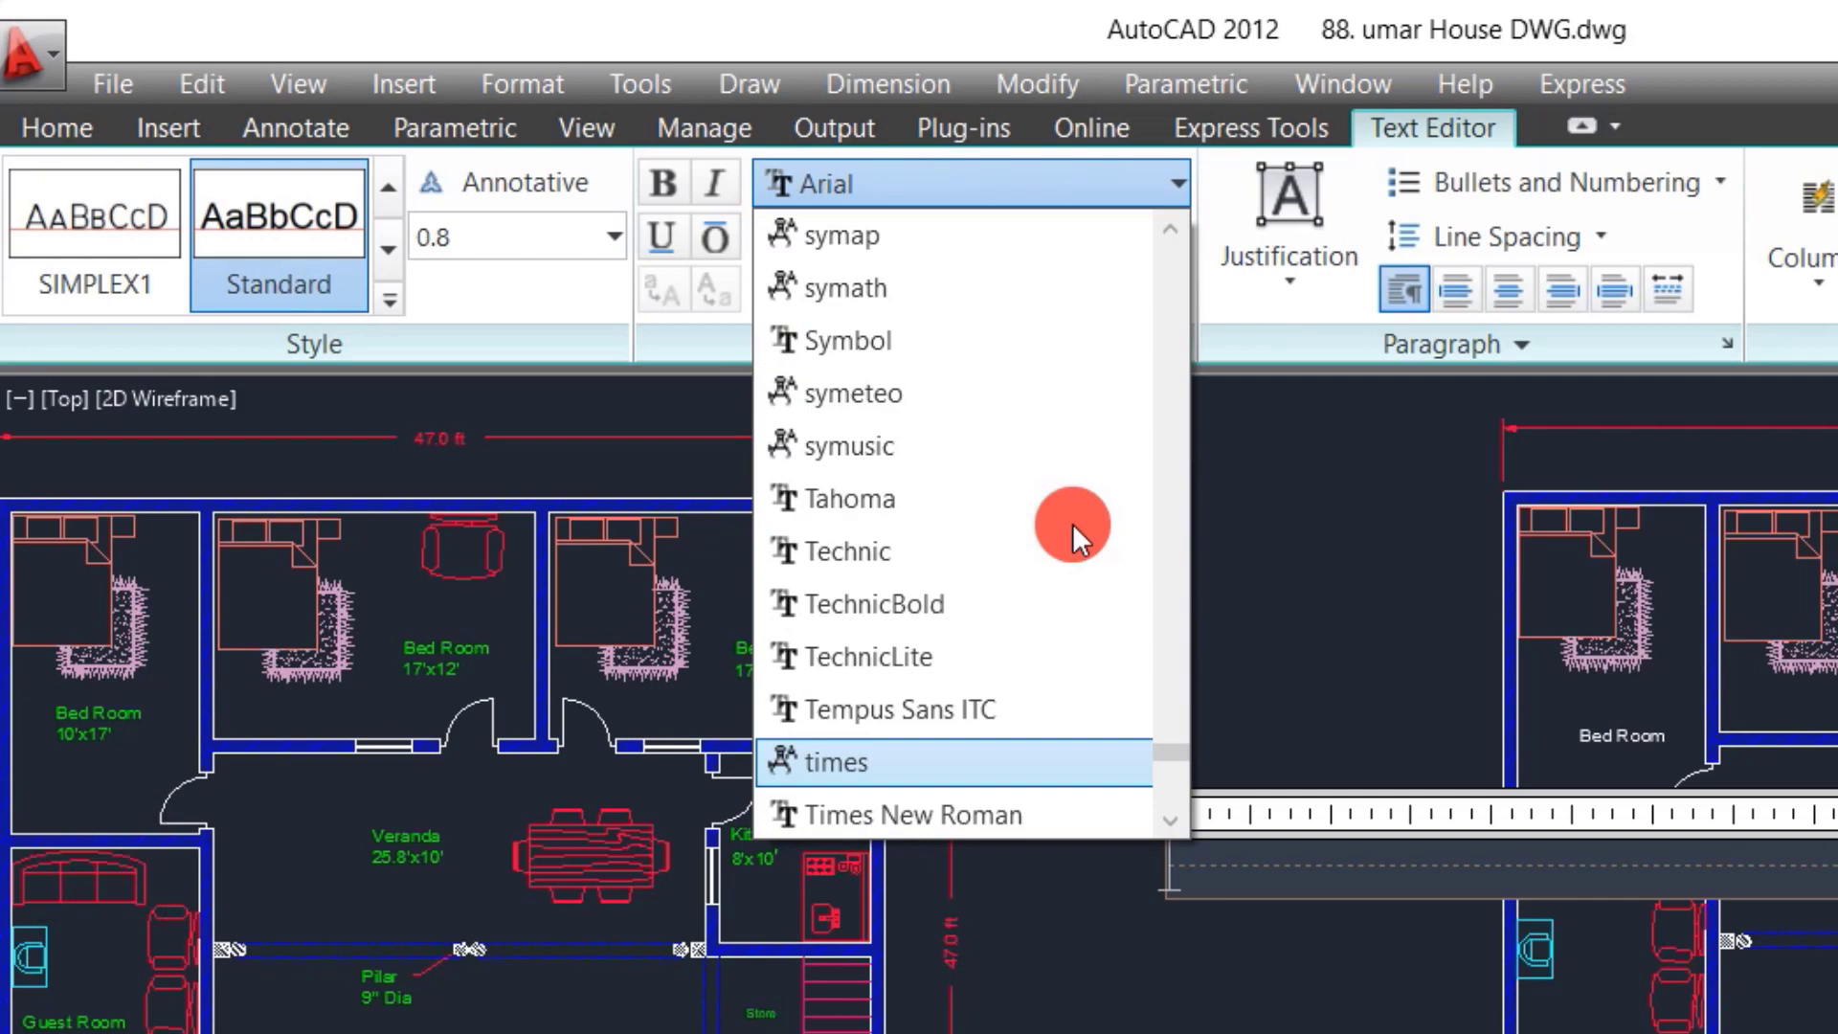
{"action": "scroll", "coordinate": [1061, 796], "scroll_direction": "down", "scroll_amount": 4}
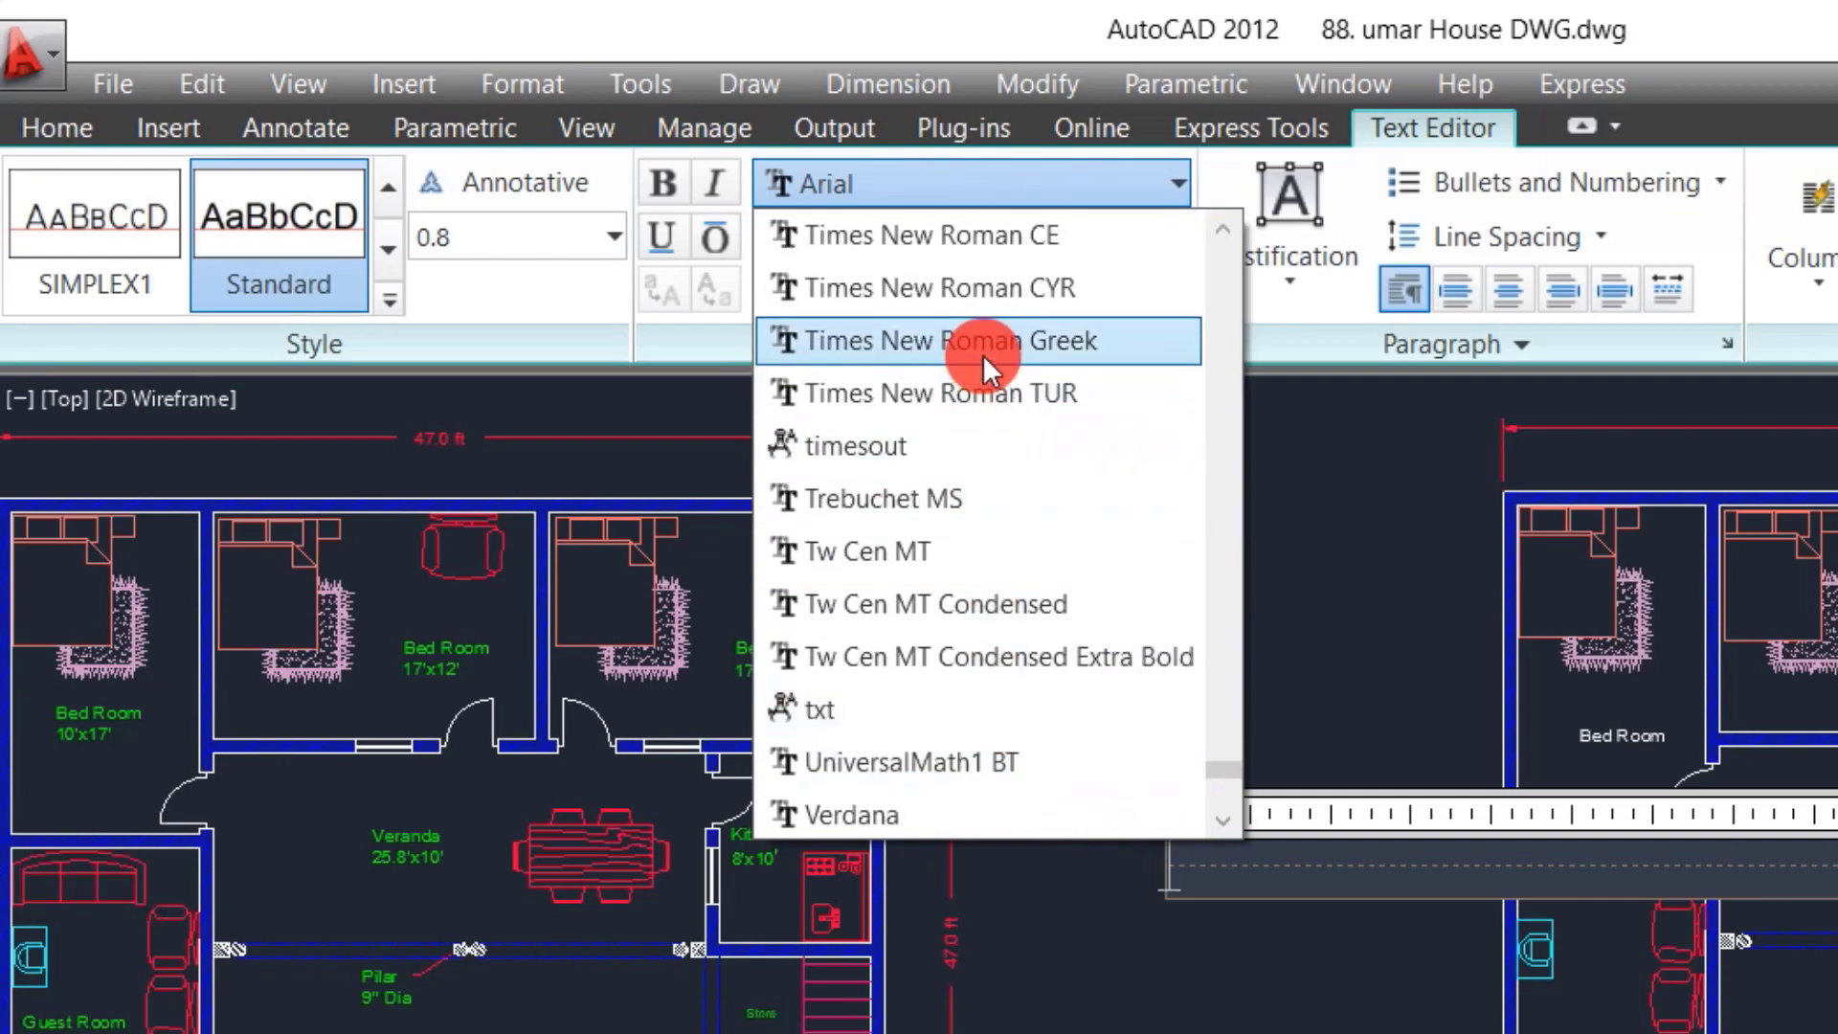
{"action": "left_click", "coordinate": [982, 354]}
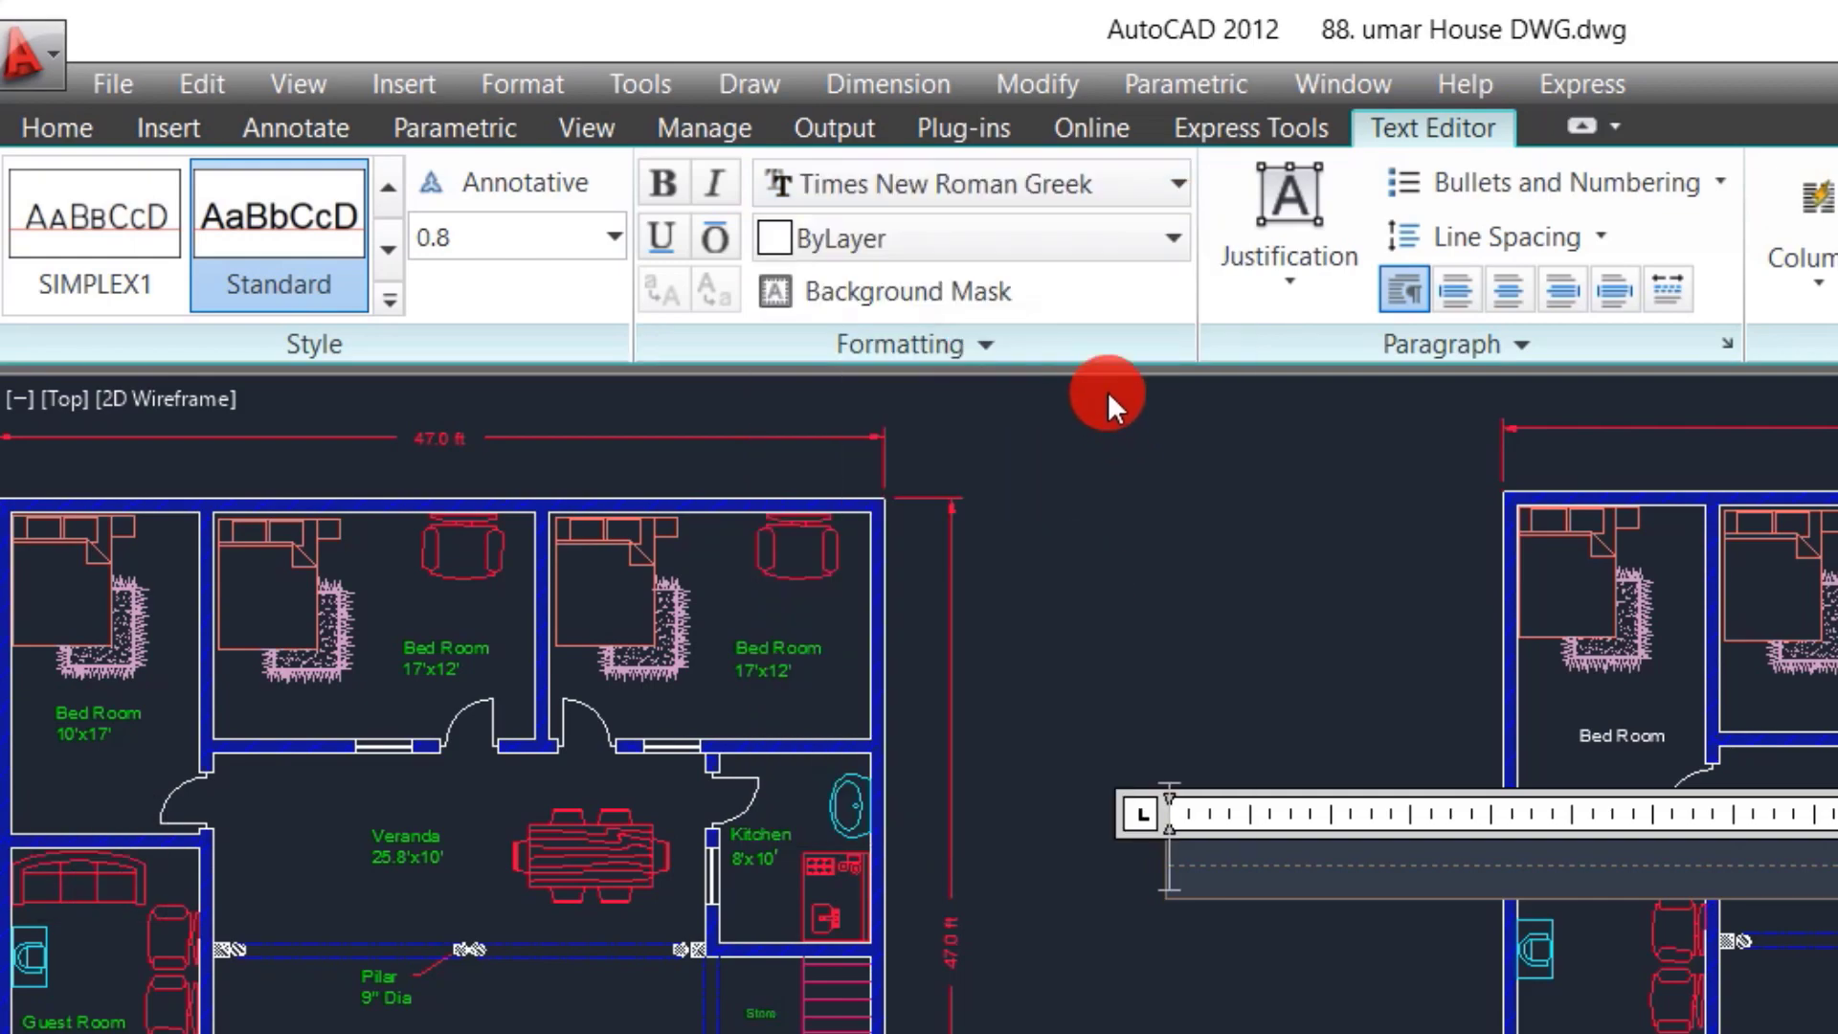
Step: Set the text color to Green
{"action": "left_click", "coordinate": [1107, 245]}
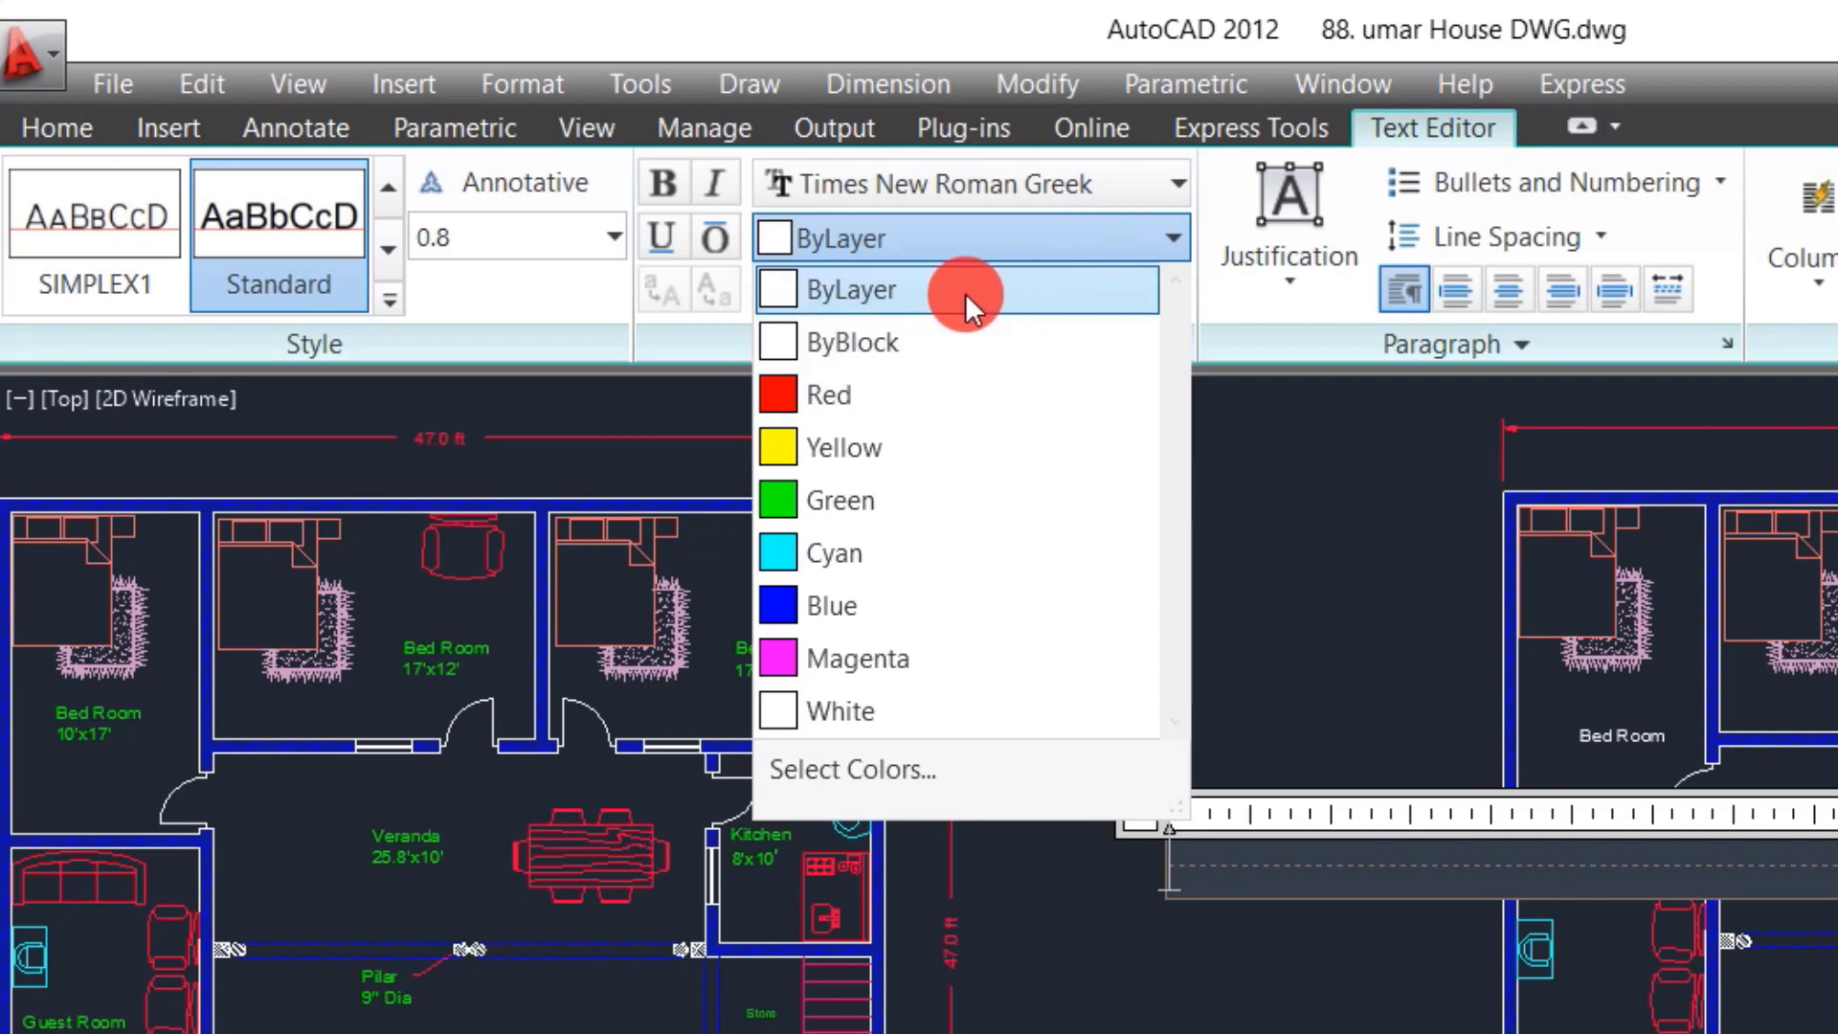
{"action": "left_click", "coordinate": [852, 302]}
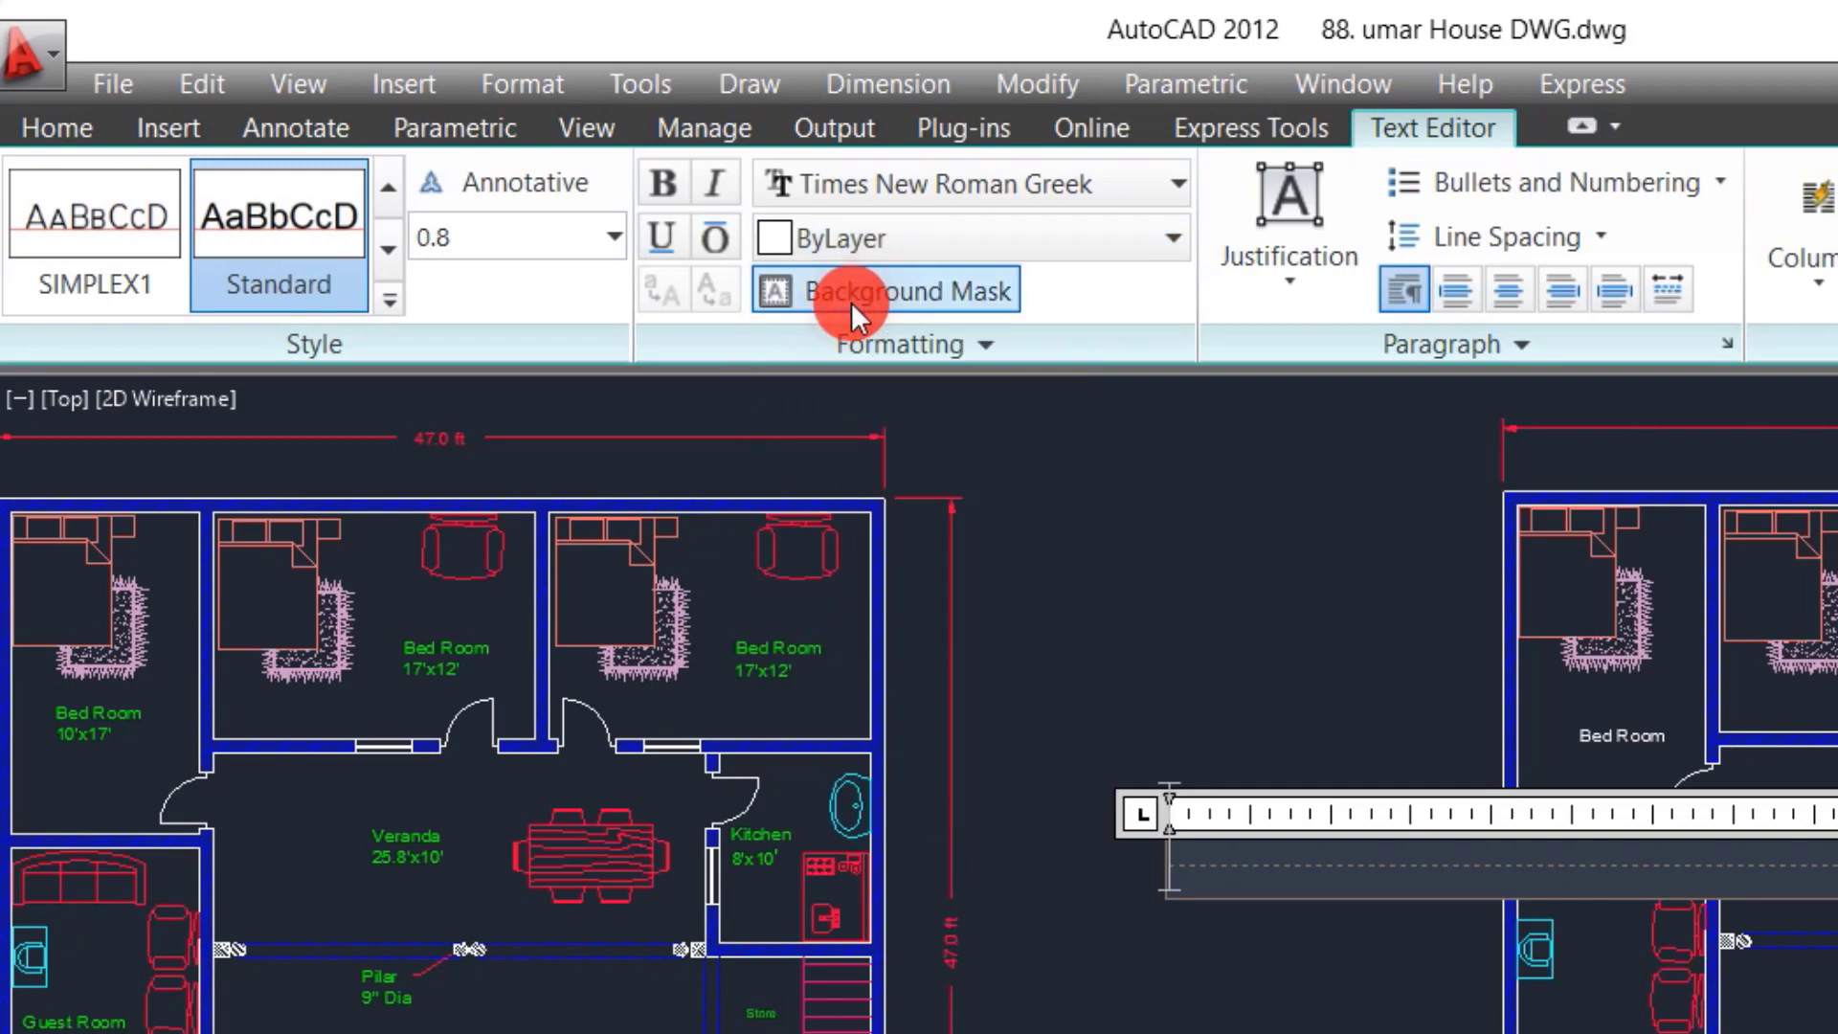
{"action": "left_click", "coordinate": [928, 241]}
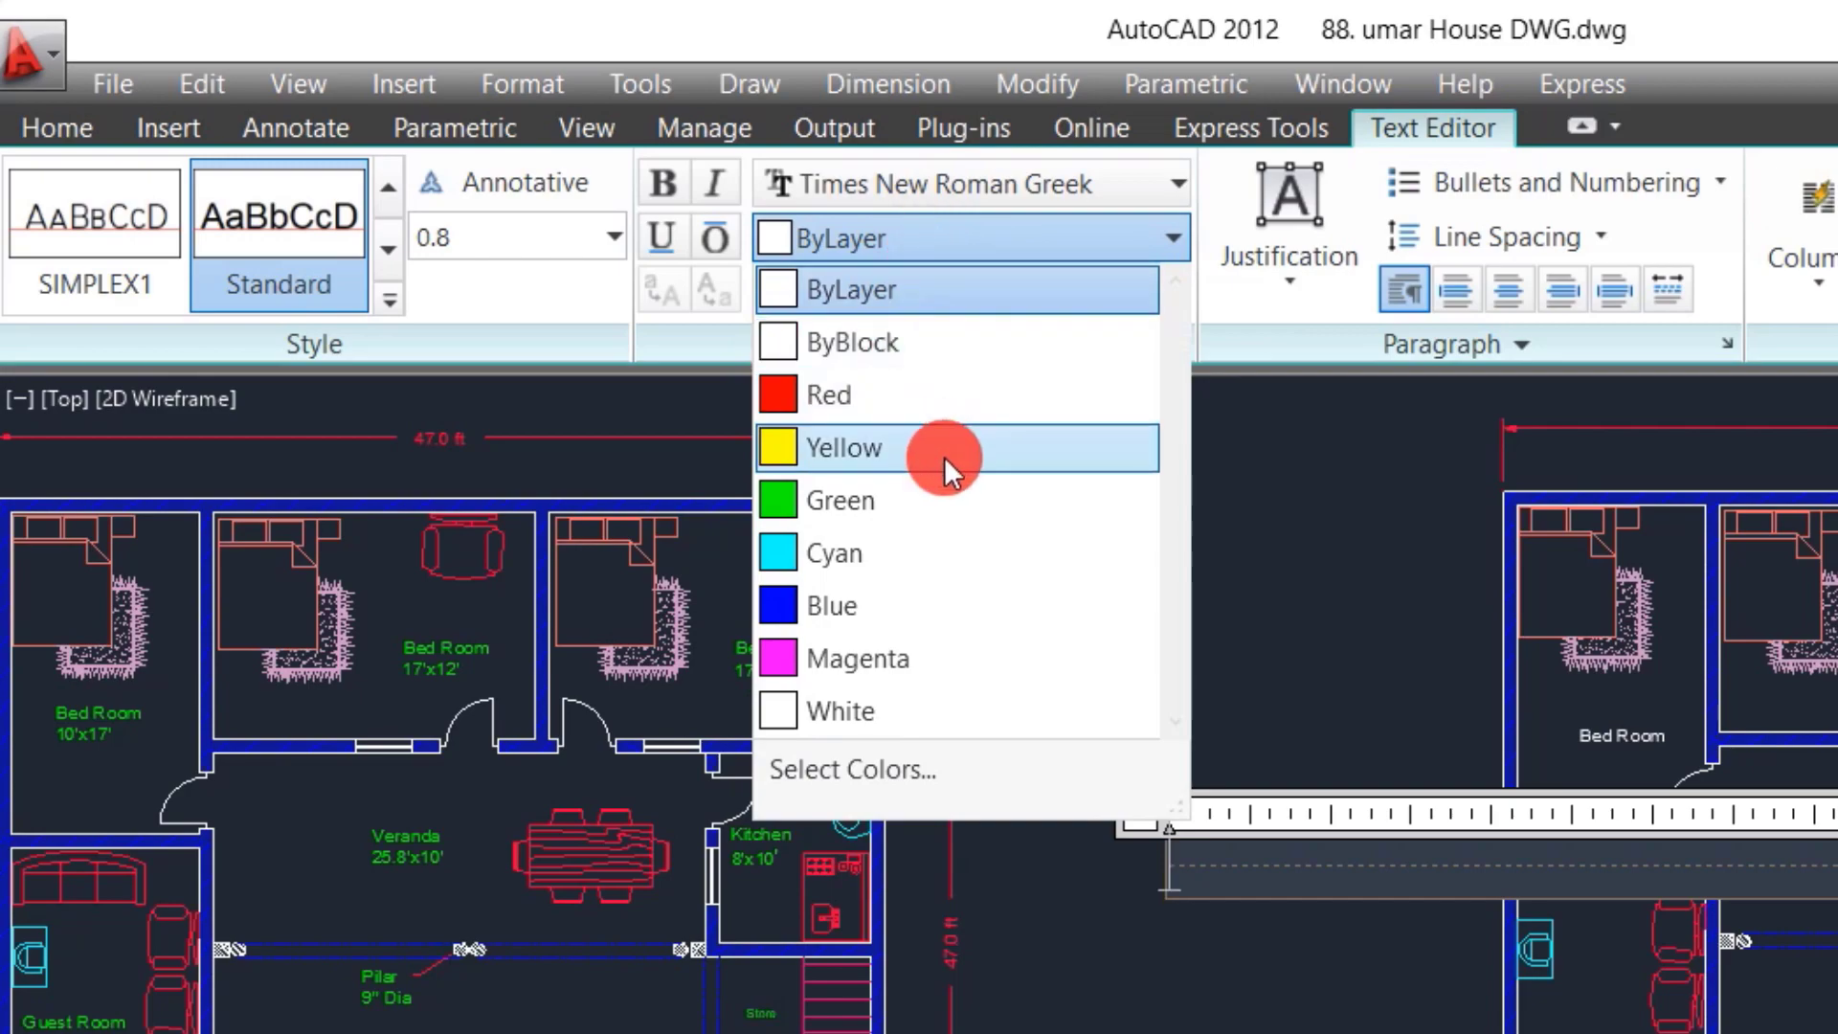
{"action": "left_click", "coordinate": [967, 498]}
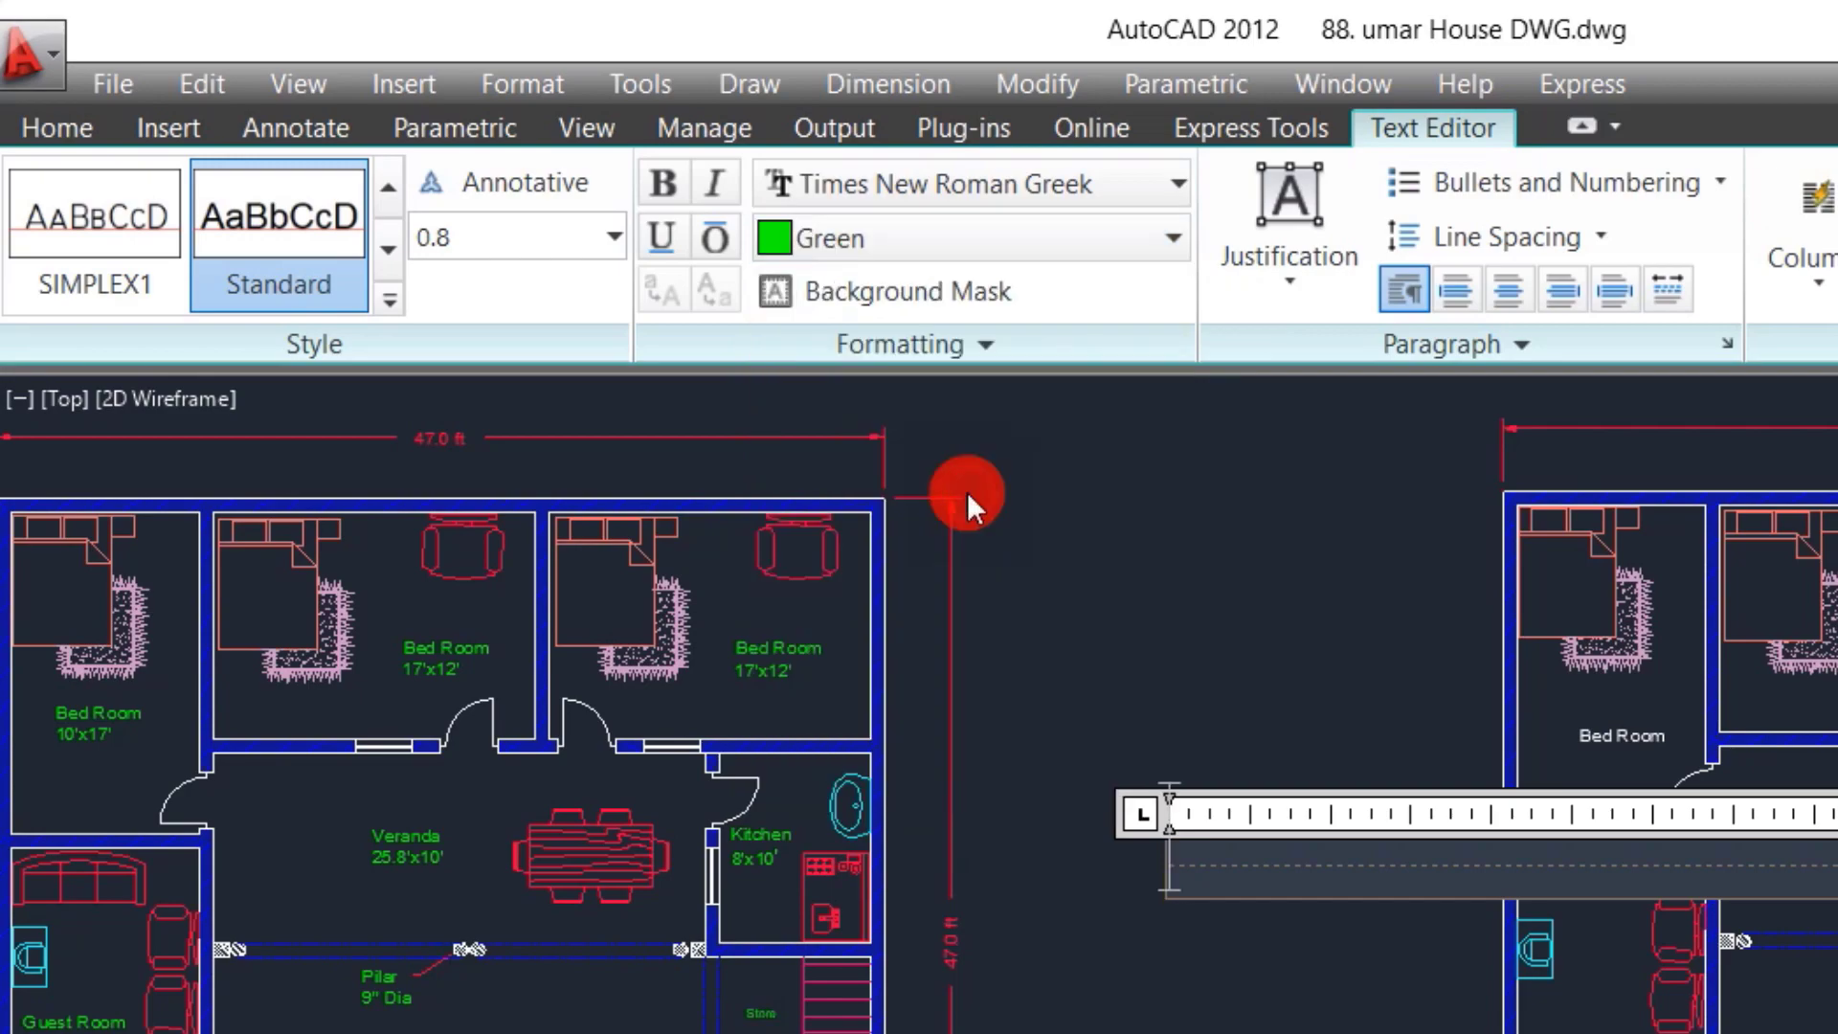
Step: Apply a background mask to the text with a red fill instead of the drawing background color
{"action": "left_click", "coordinate": [973, 297]}
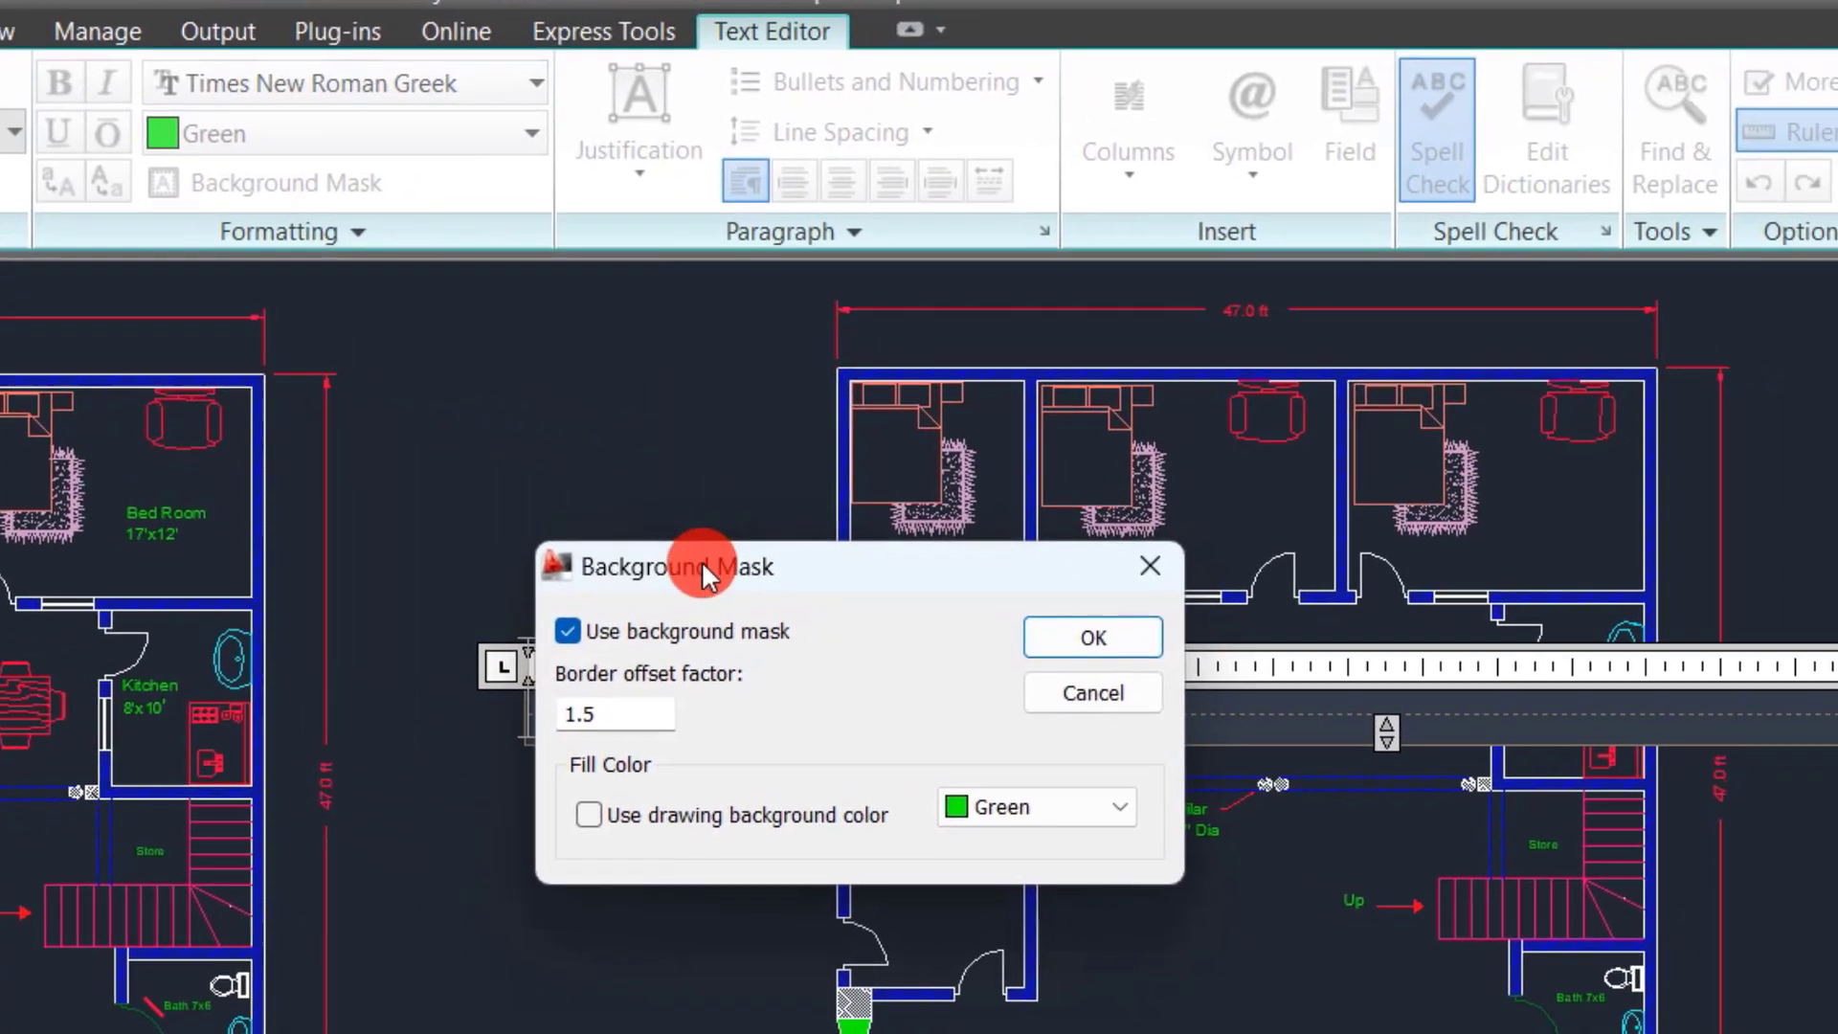
{"action": "left_click", "coordinate": [566, 630]}
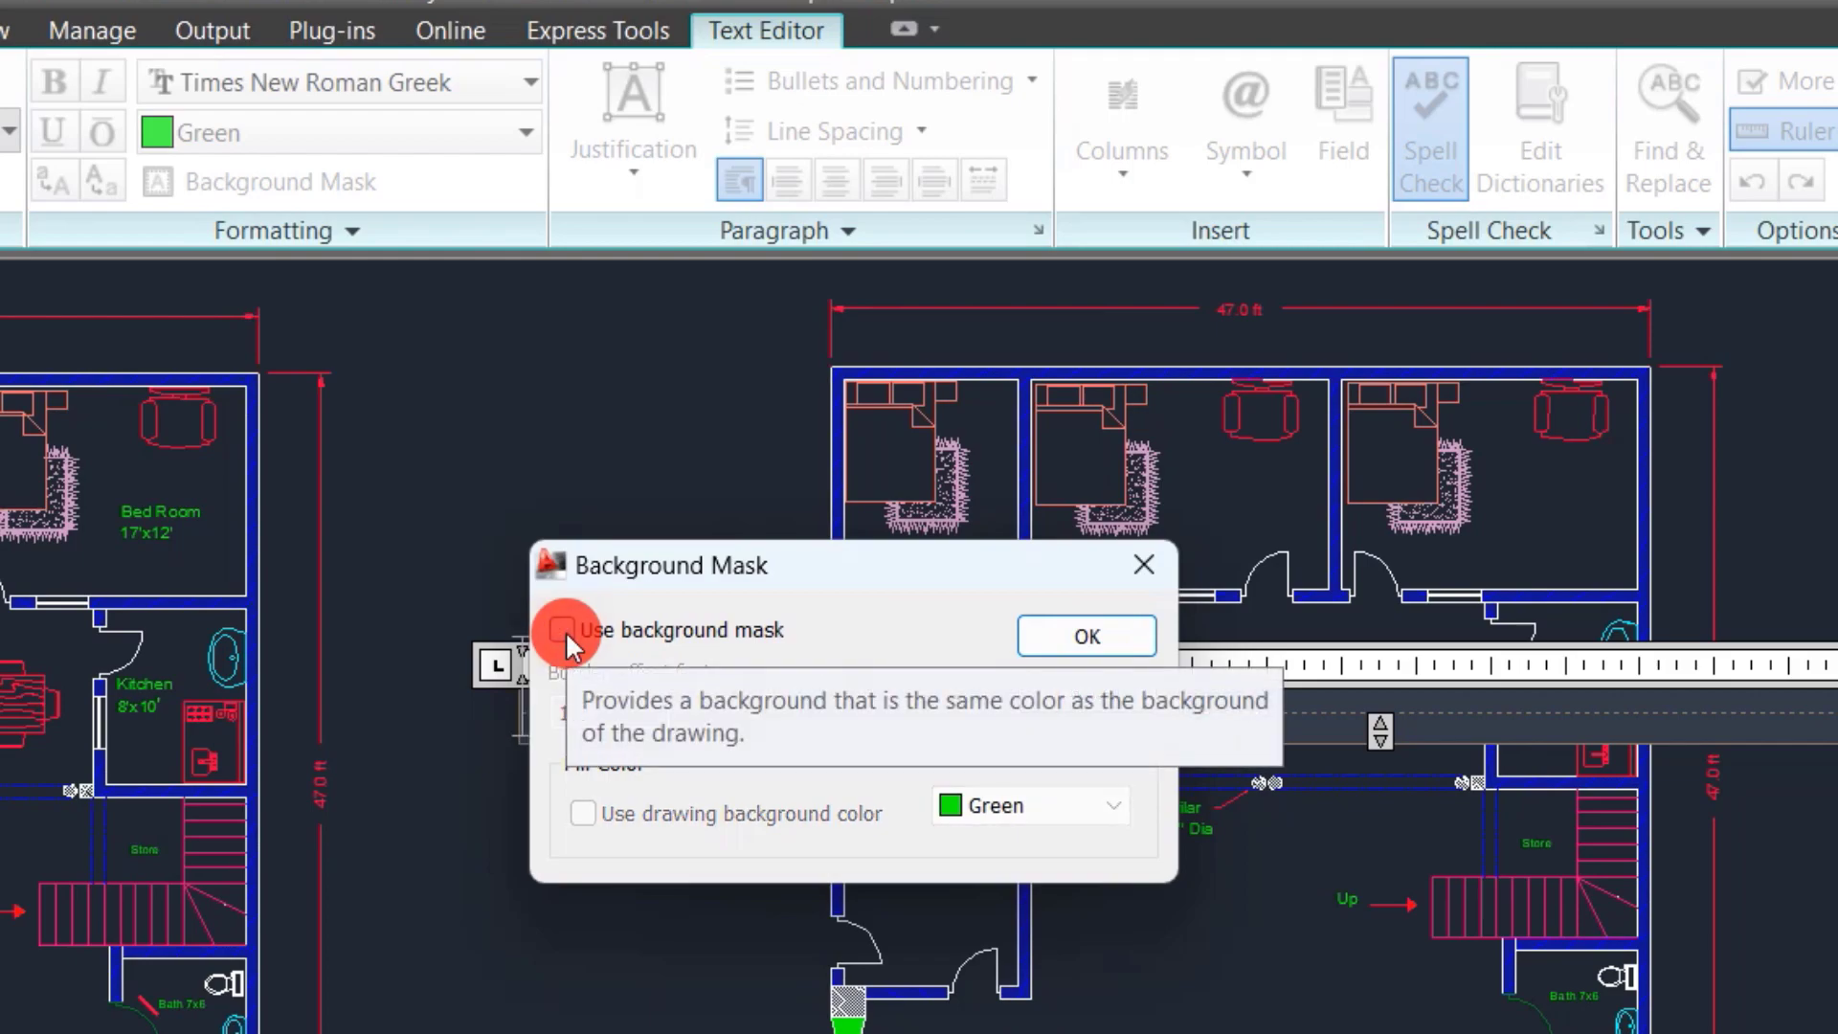
{"action": "left_click", "coordinate": [564, 630]}
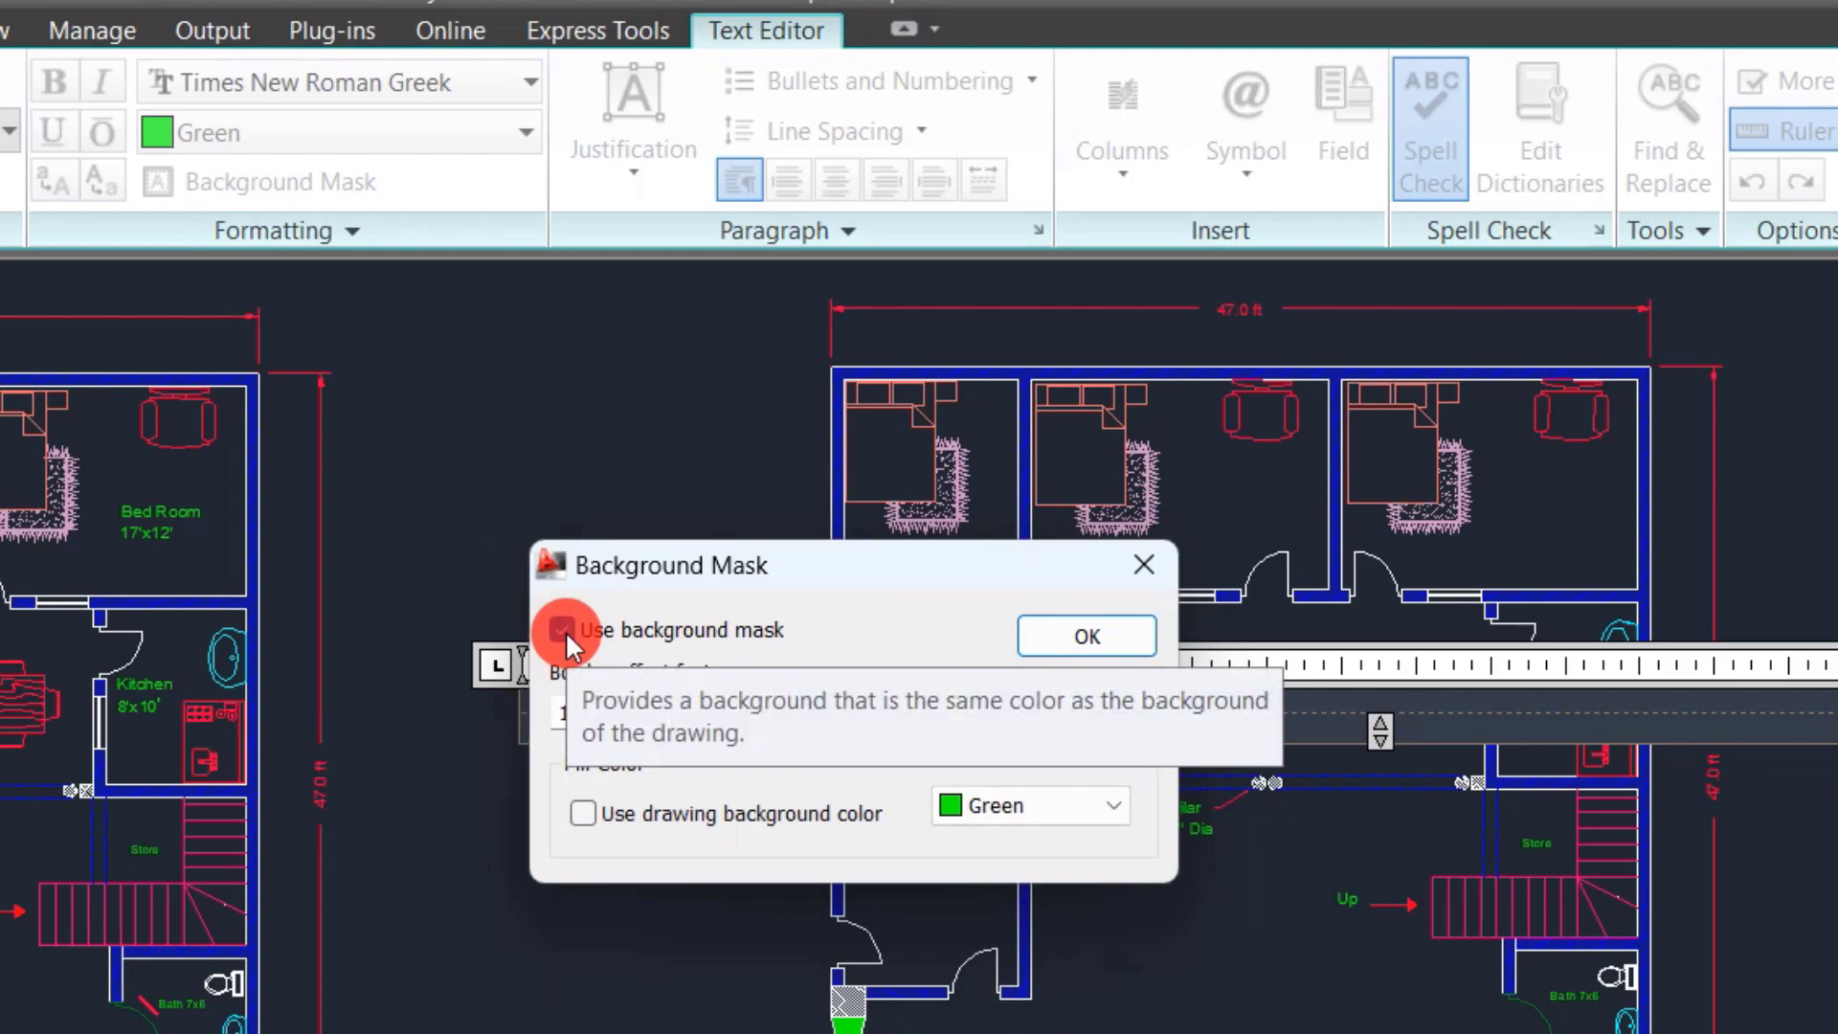
{"action": "left_click_drag", "start_coordinate": [862, 565], "coordinate": [806, 452]}
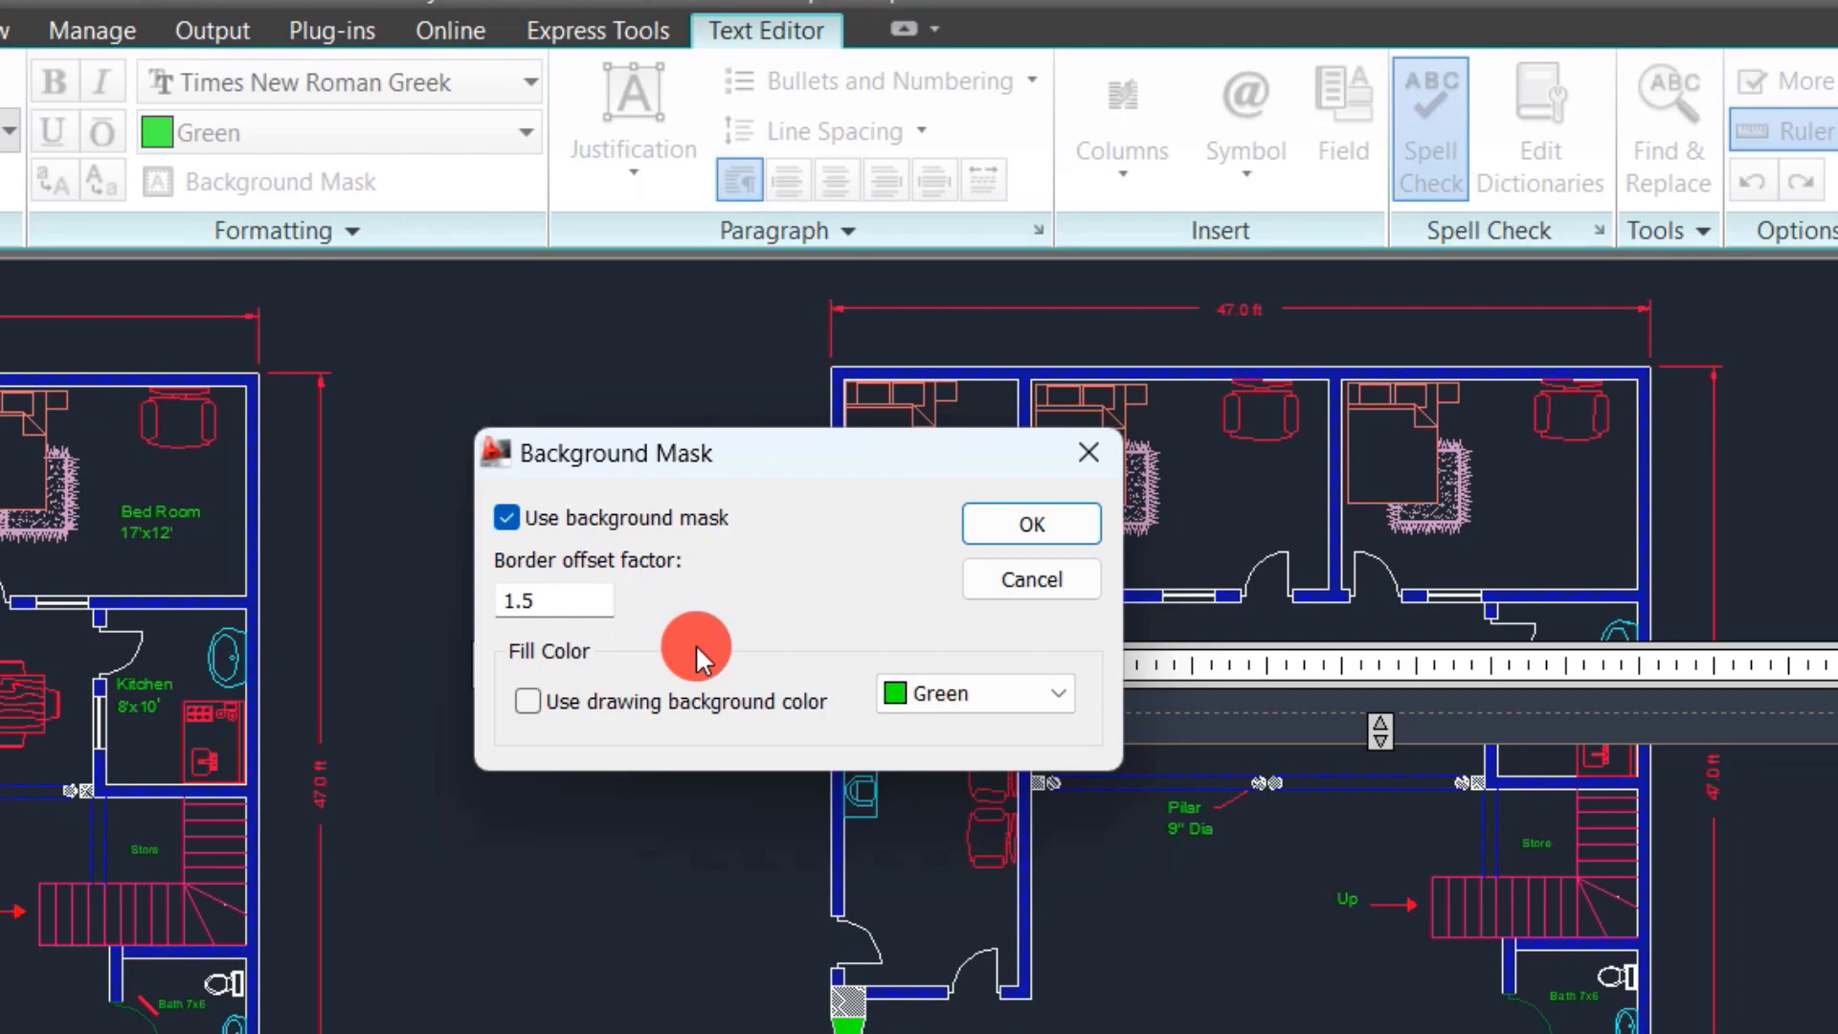
{"action": "left_click", "coordinate": [532, 707]}
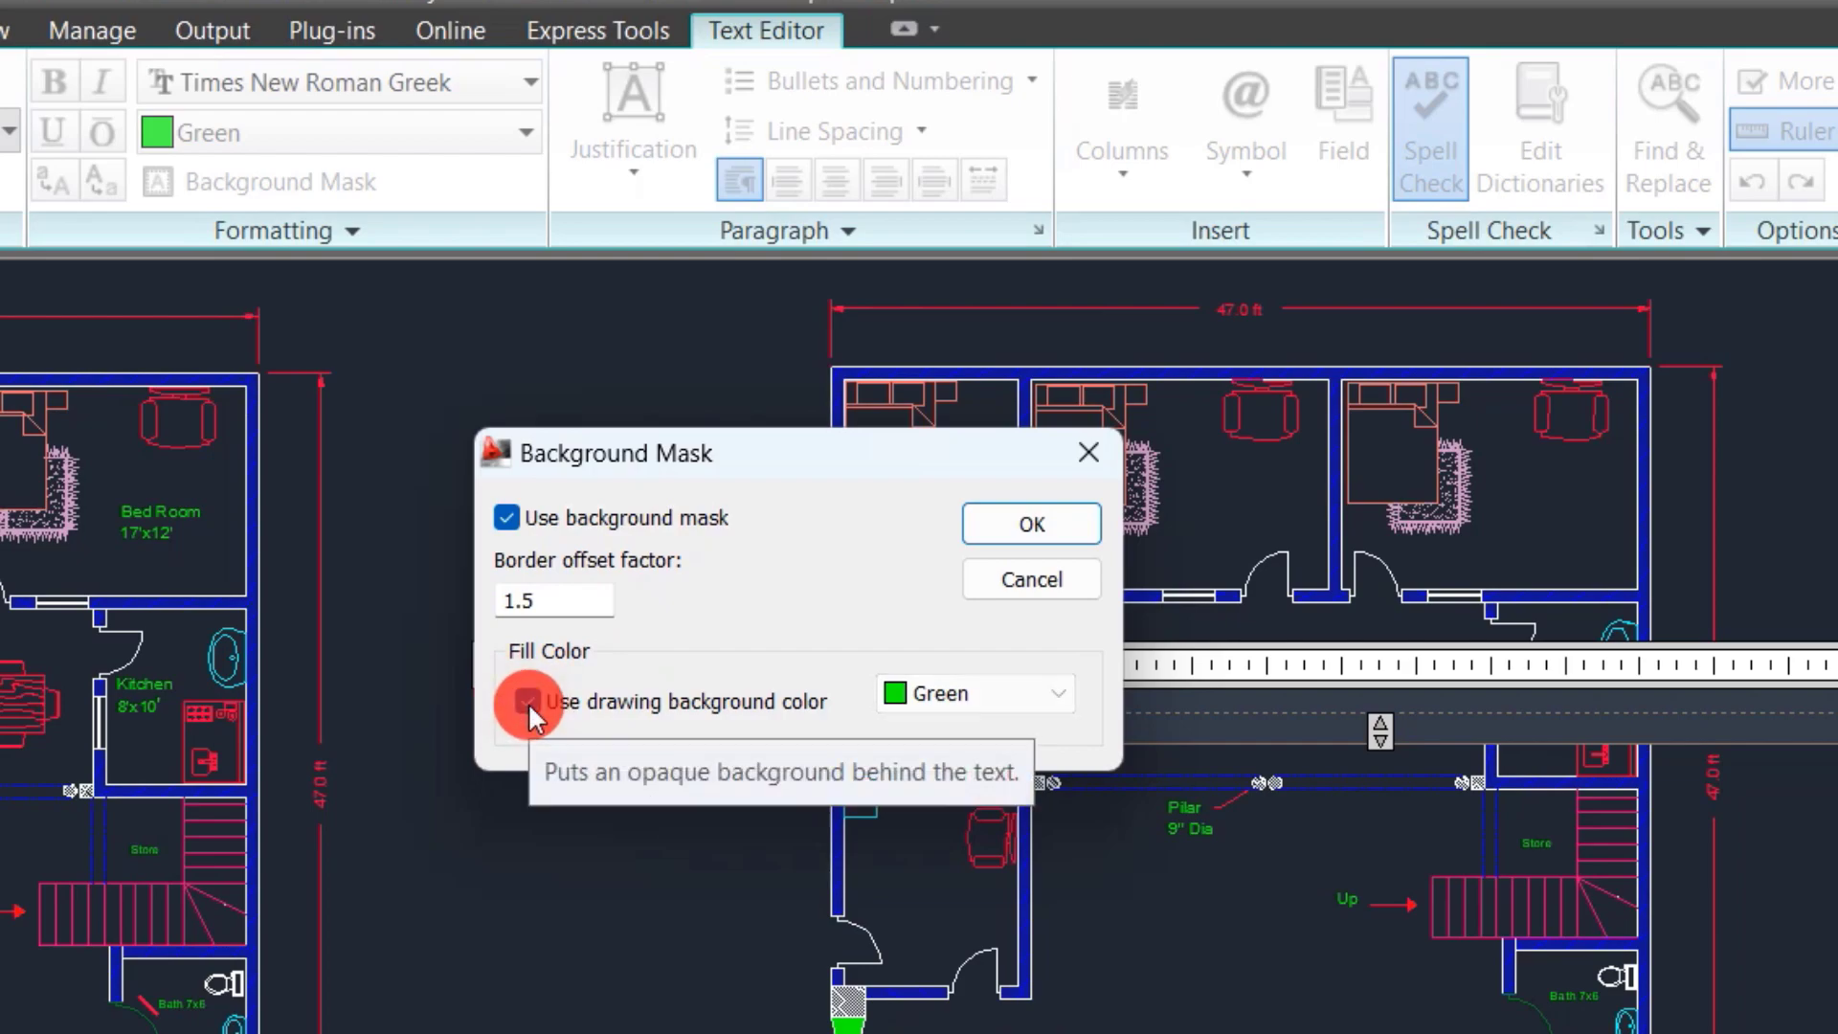
{"action": "left_click", "coordinate": [529, 705]}
{"action": "left_click", "coordinate": [990, 694]}
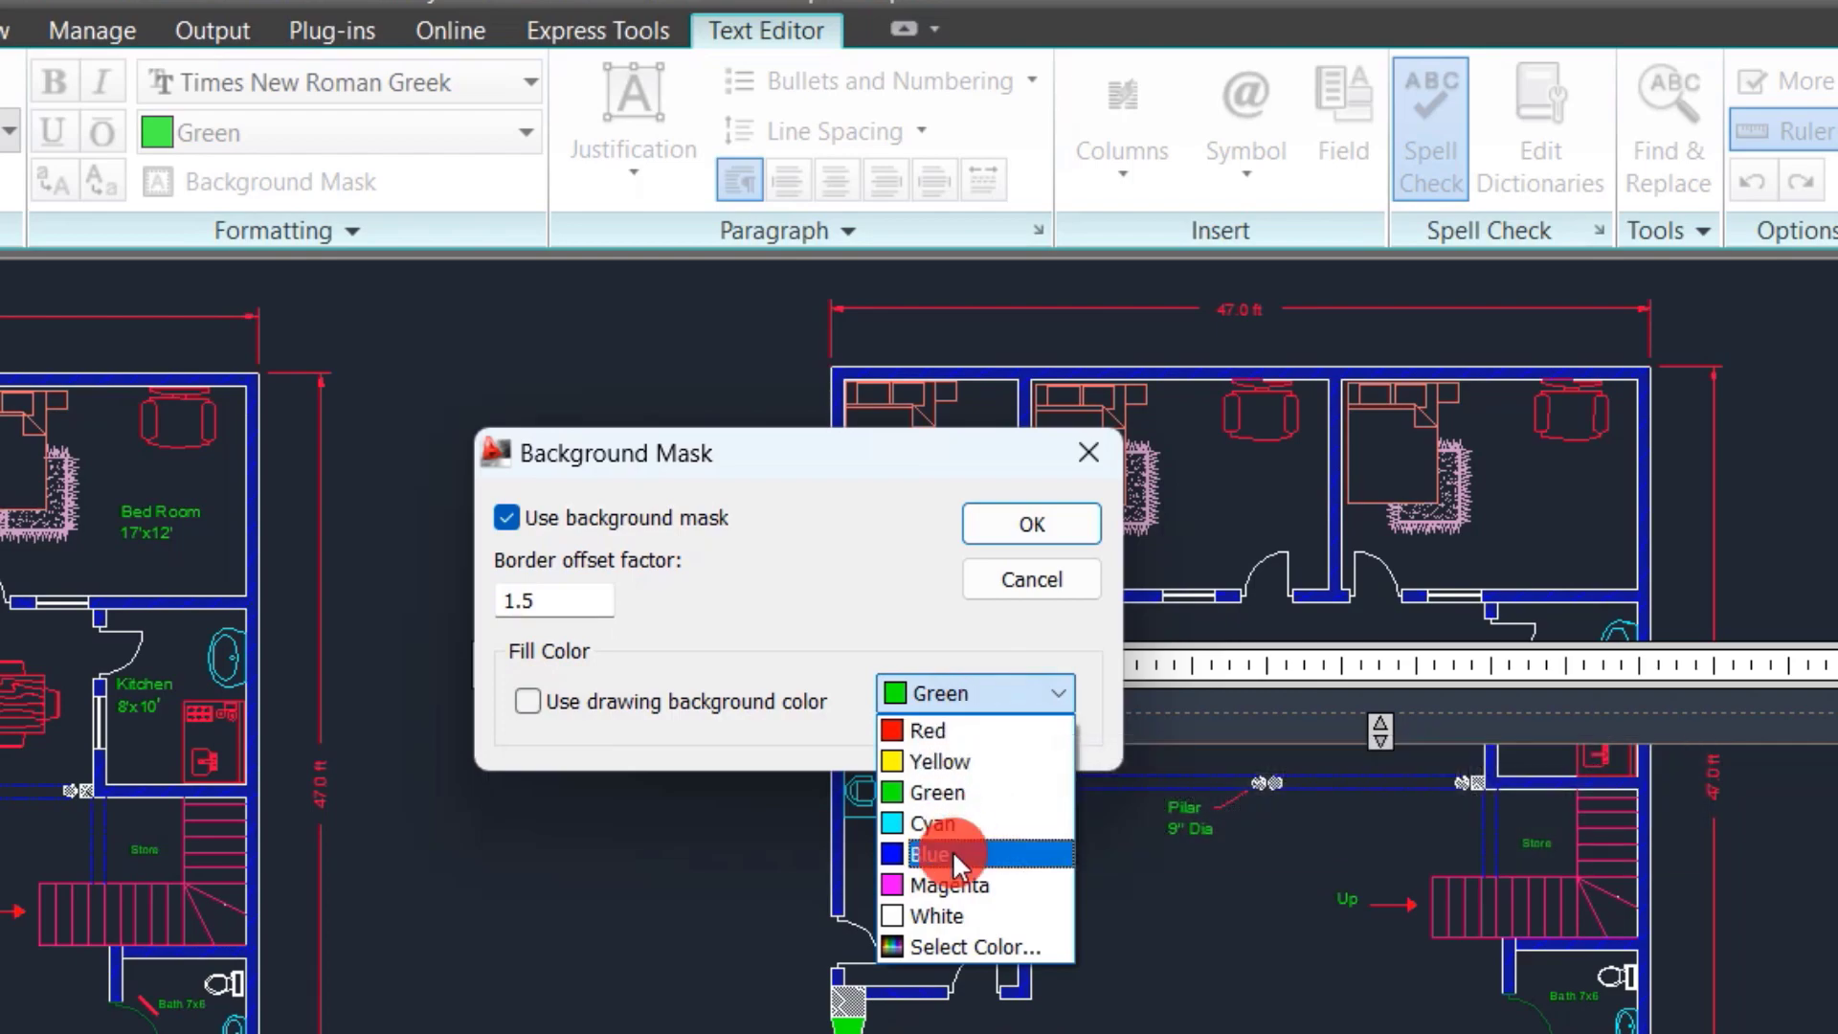
{"action": "left_click", "coordinate": [938, 738]}
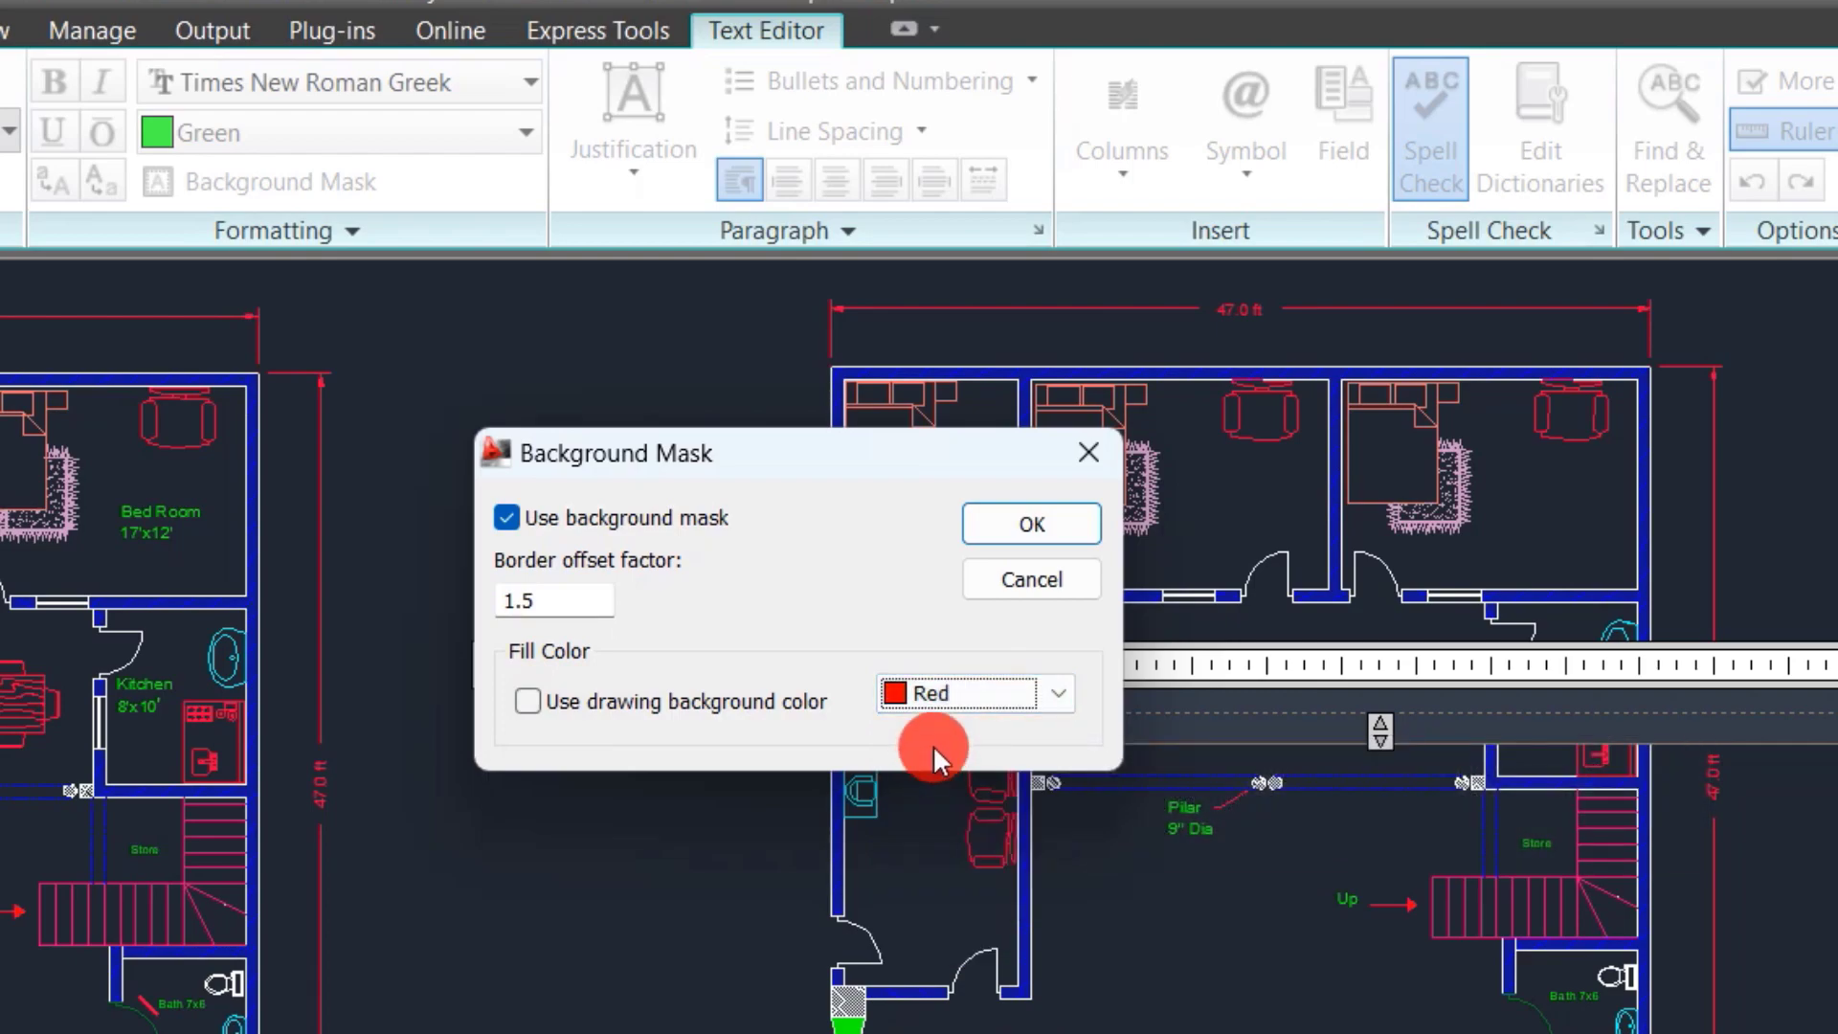
{"action": "left_click", "coordinate": [1000, 530]}
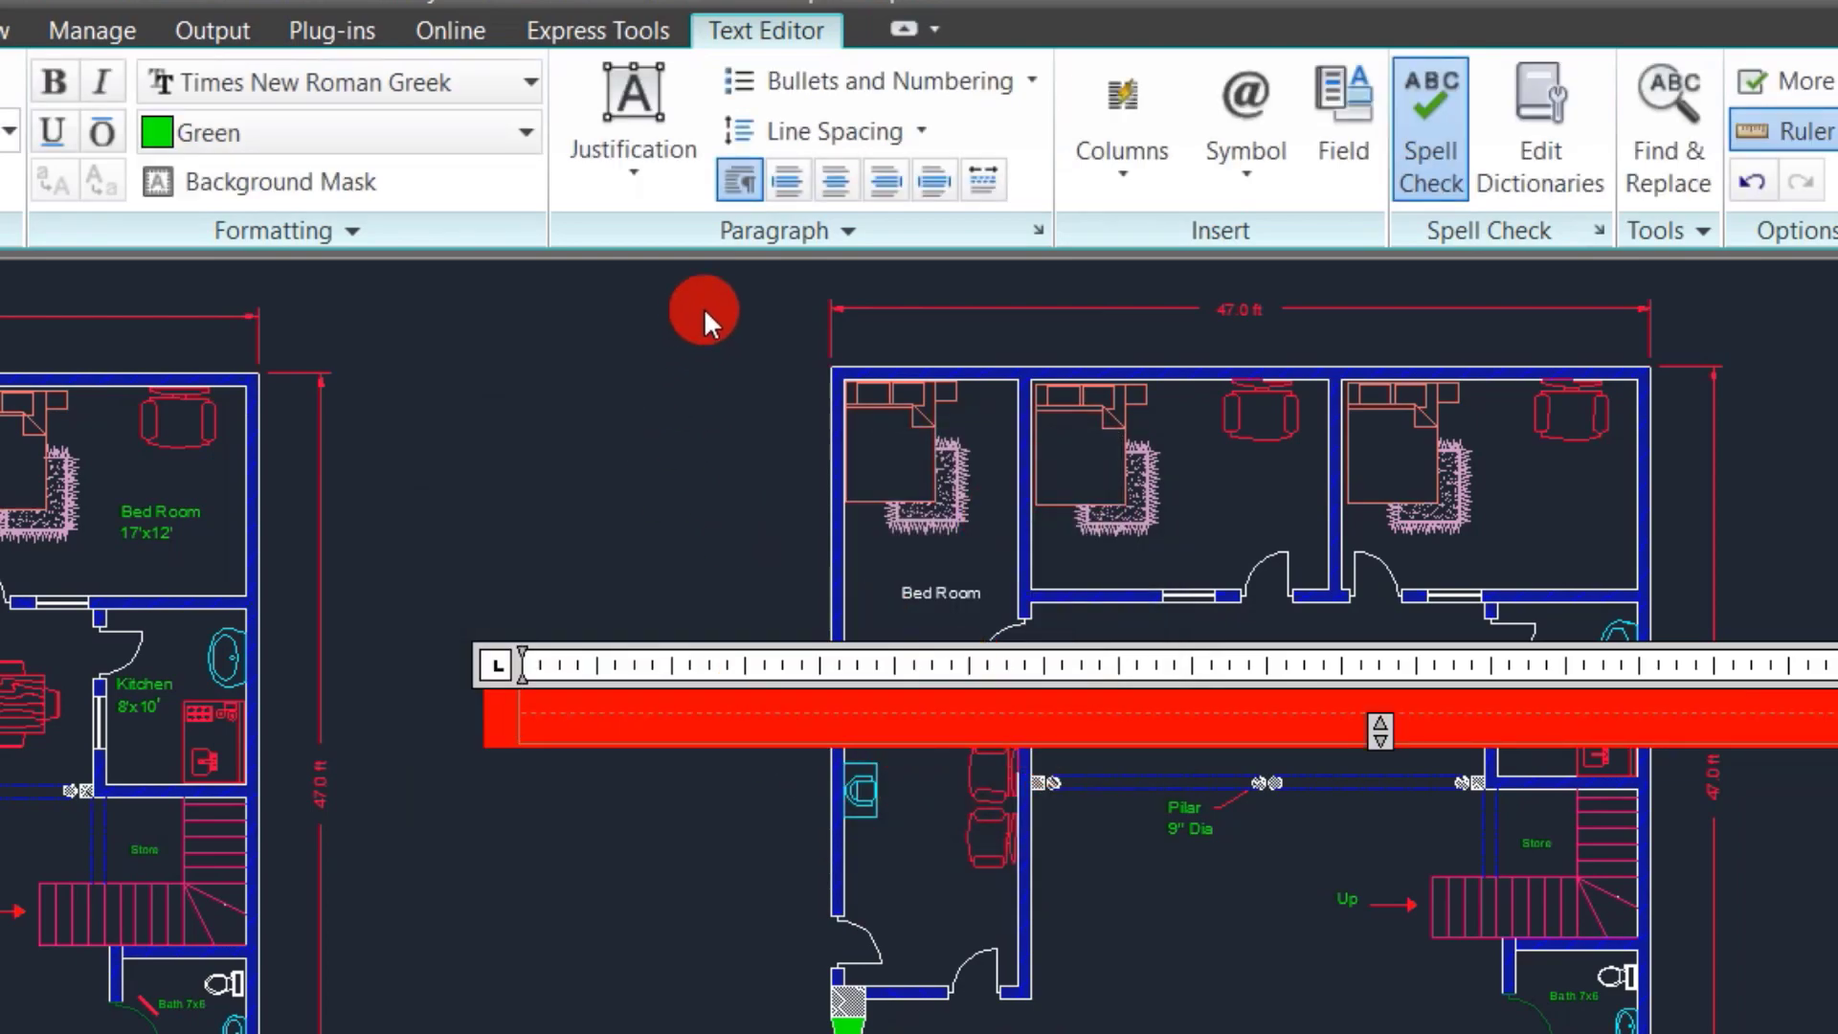
Step: Choose Top Left TL justification for the text and turn on numbered list formatting
{"action": "left_click", "coordinate": [645, 164]}
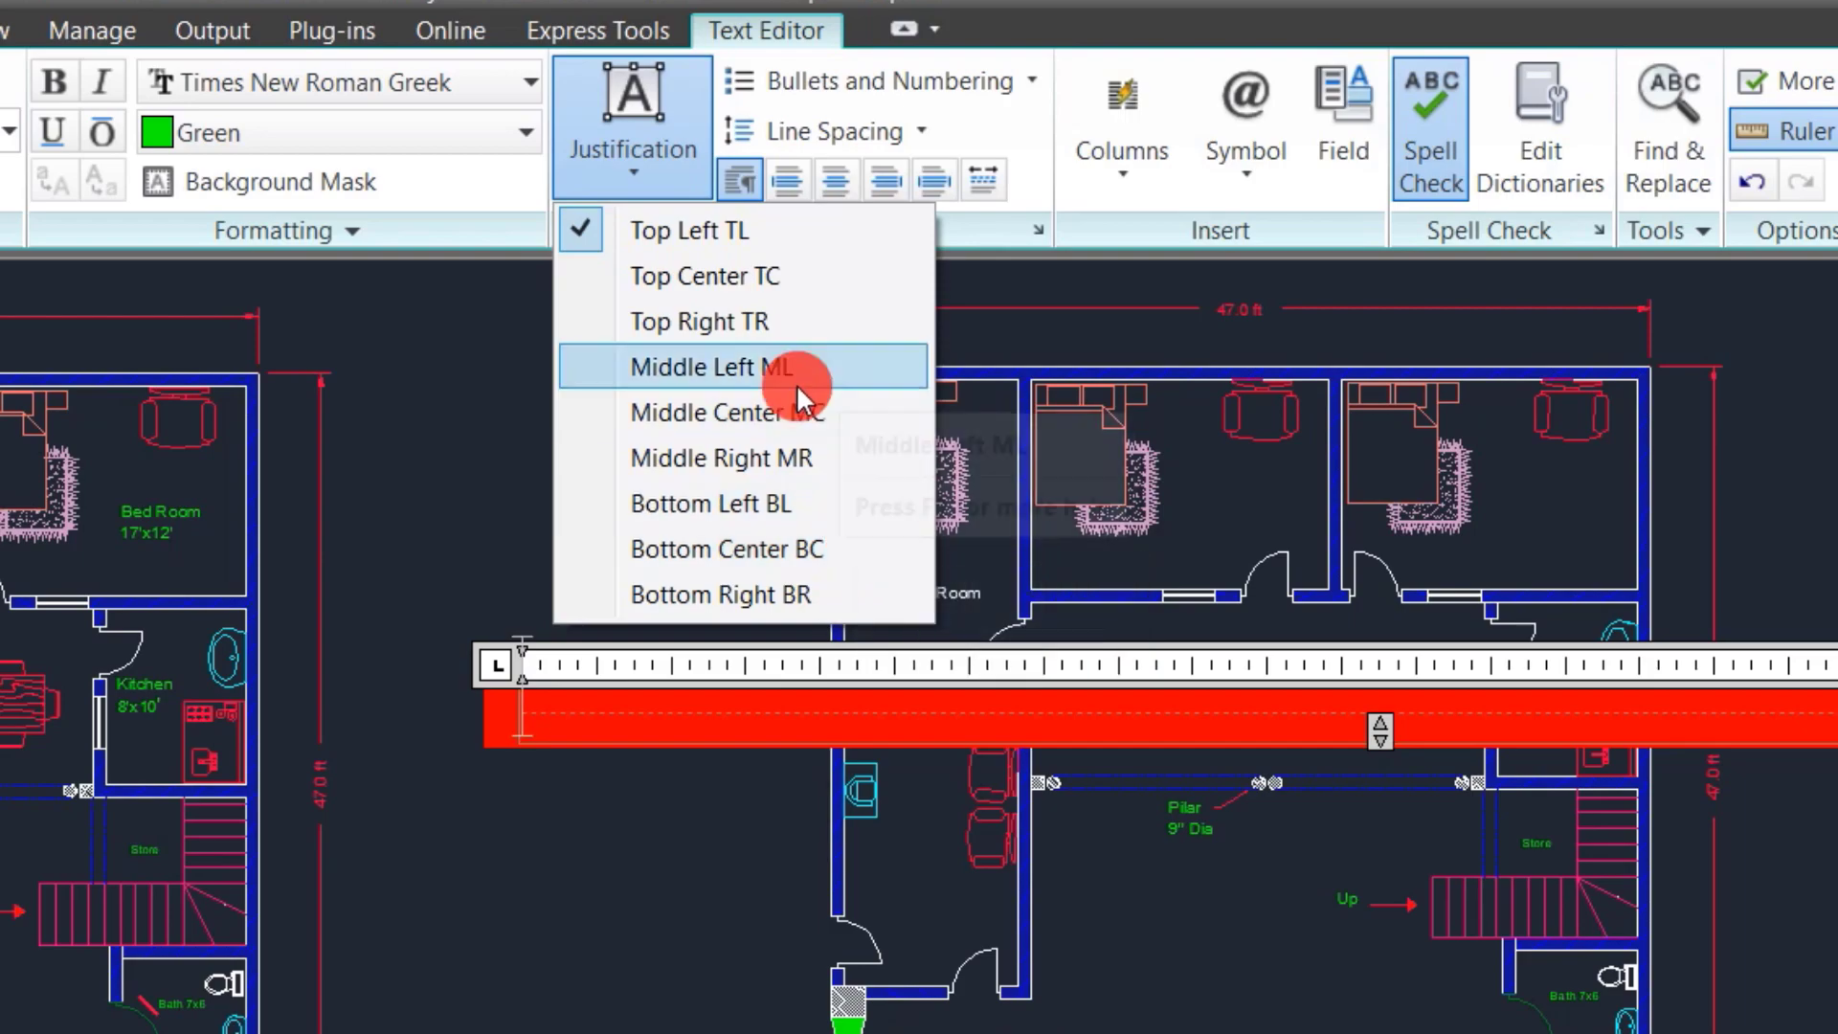
{"action": "left_click", "coordinate": [674, 234]}
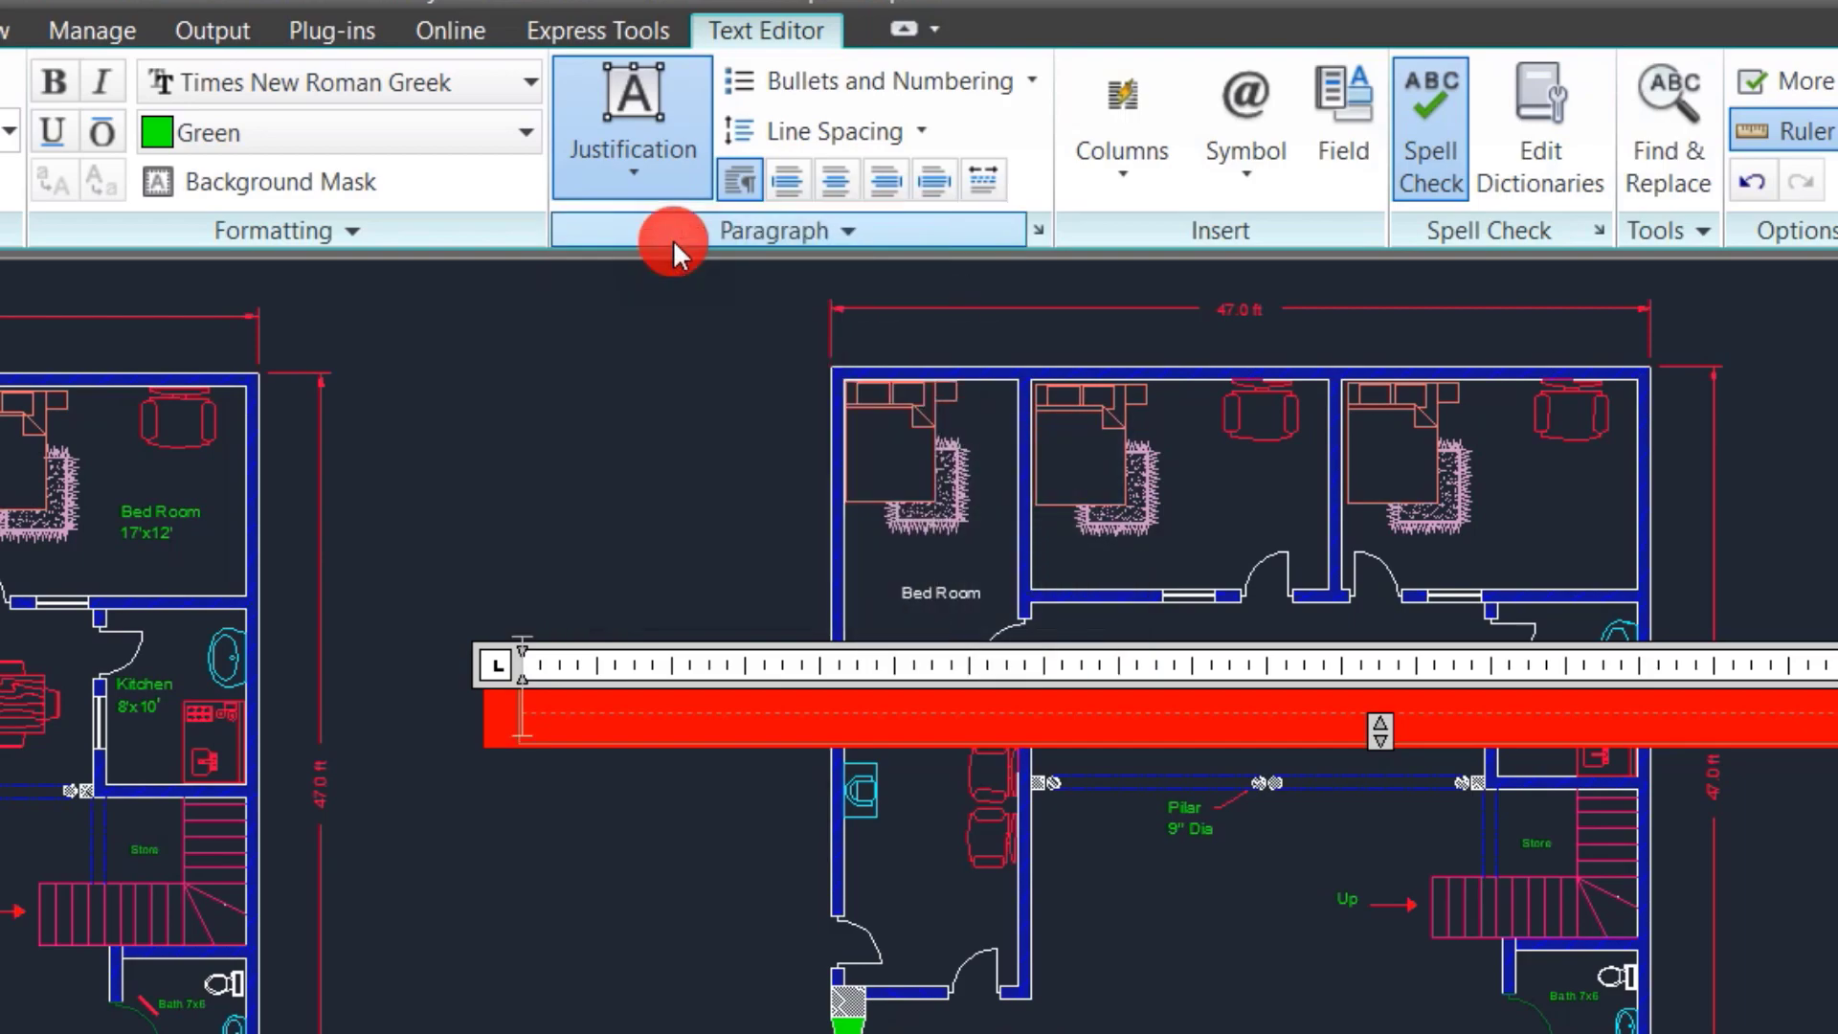
{"action": "left_click", "coordinate": [877, 94]}
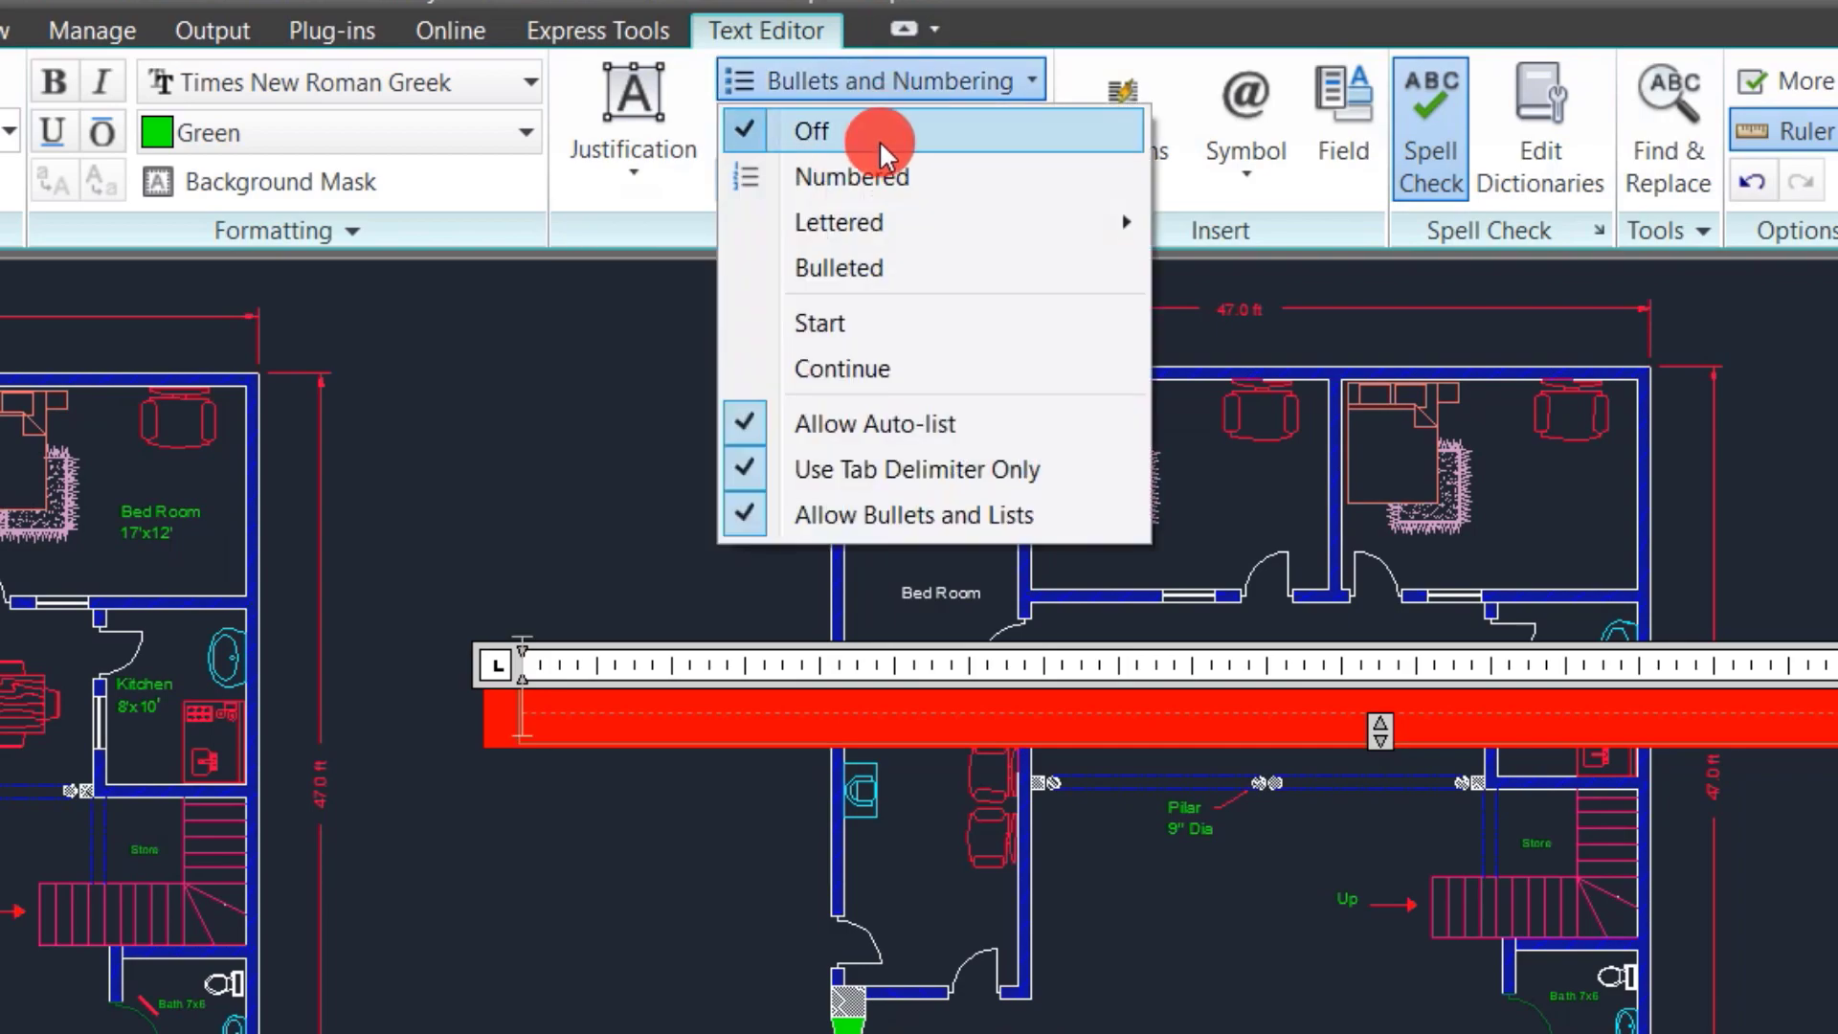
{"action": "left_click", "coordinate": [879, 176]}
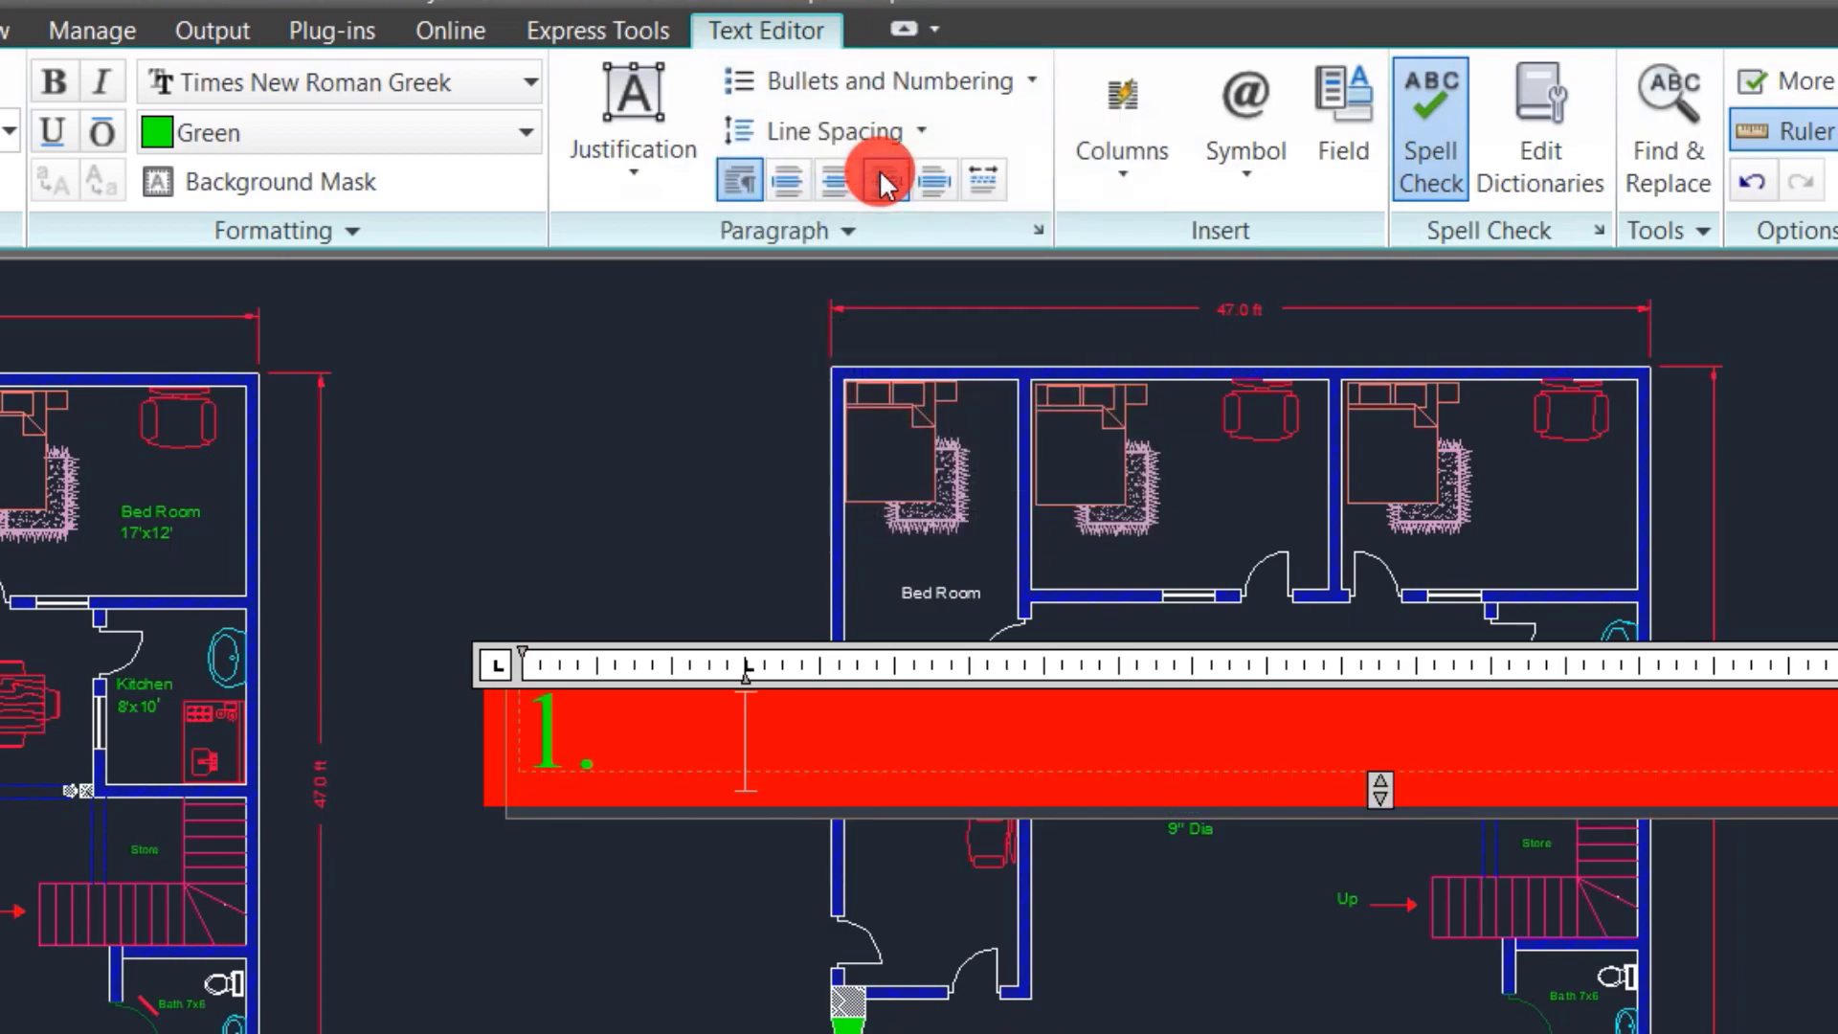
Step: Turn off list numbering for the text and review the bullets and numbering options
{"action": "left_click", "coordinate": [888, 89]}
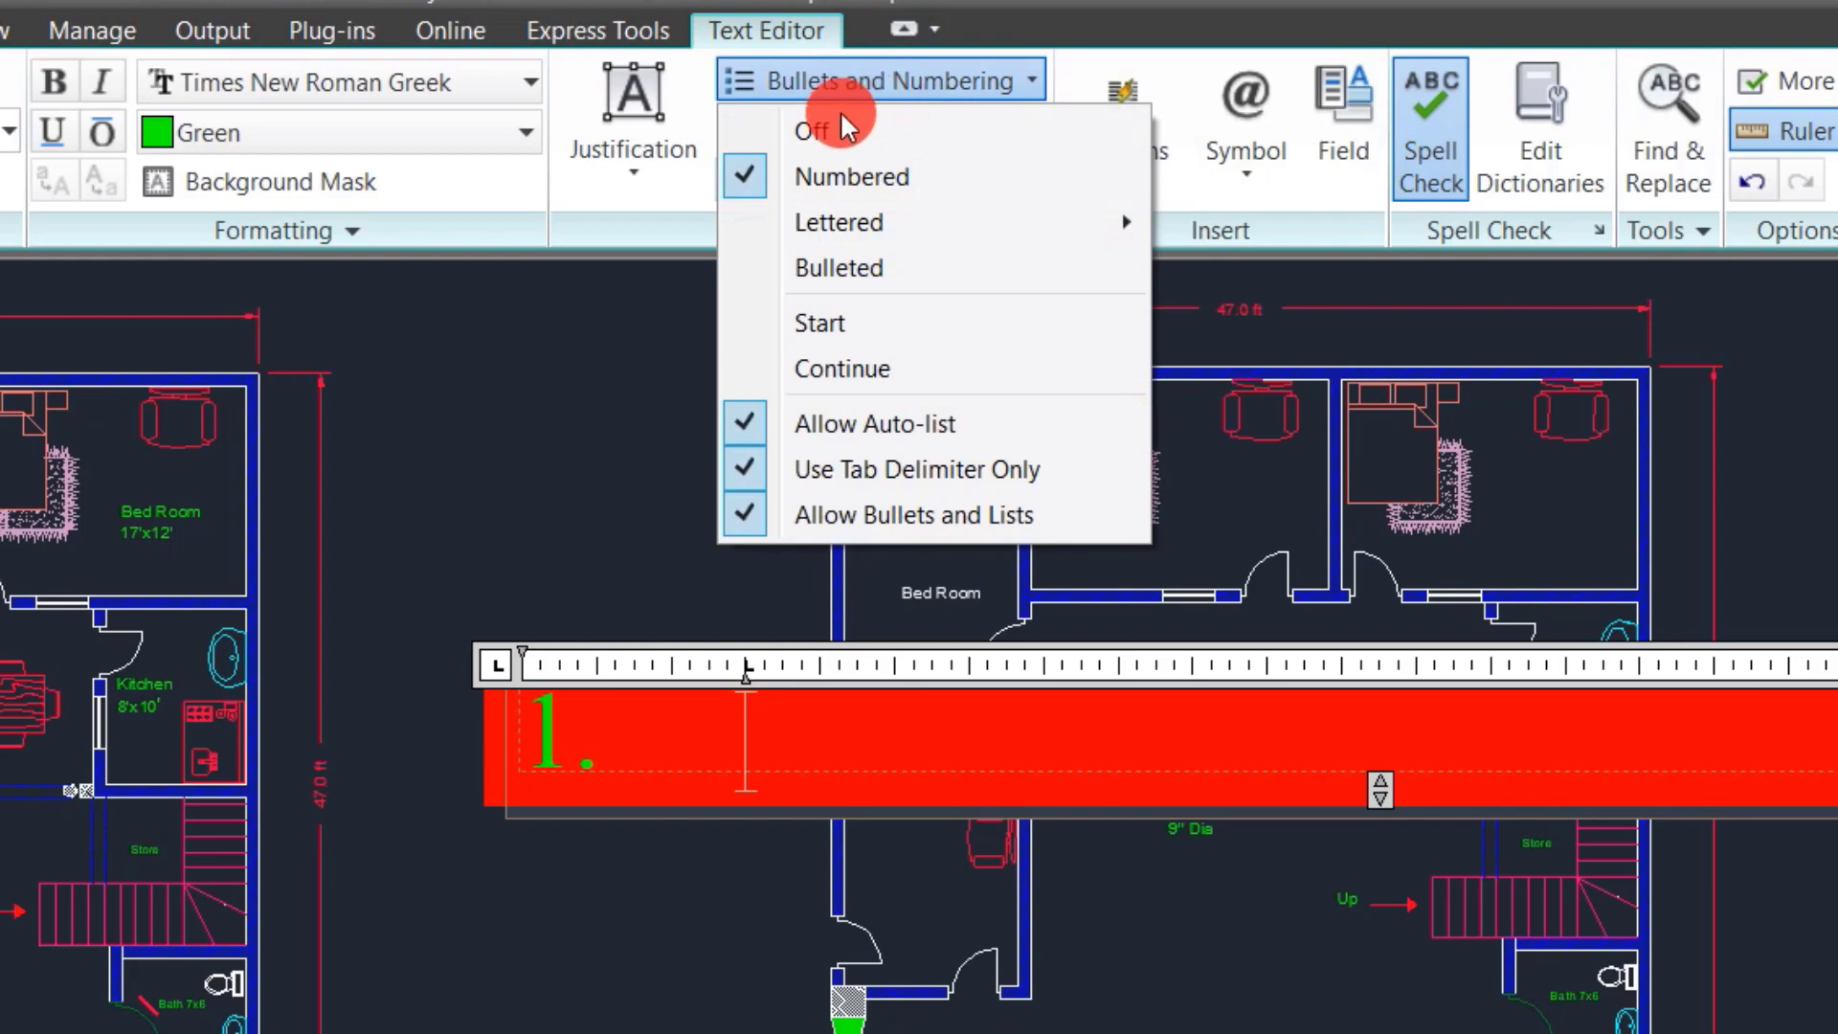
{"action": "left_click", "coordinate": [813, 128]}
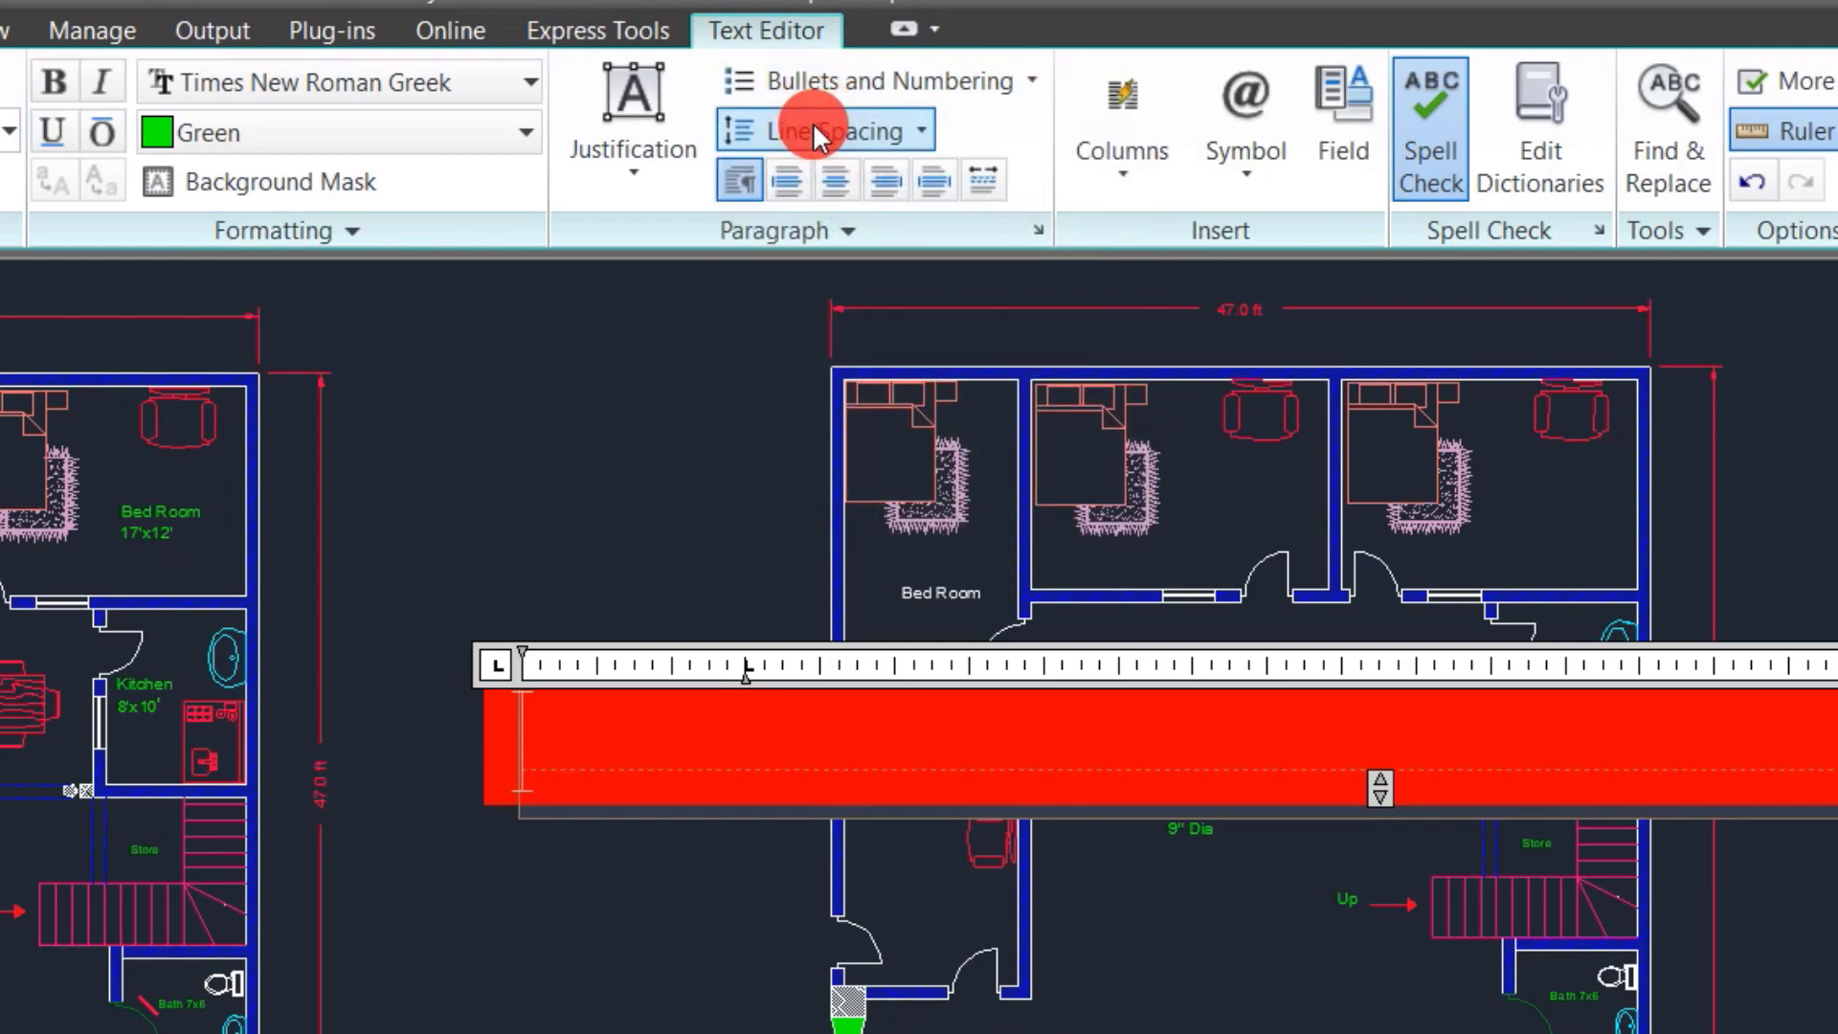
{"action": "left_click", "coordinate": [851, 90]}
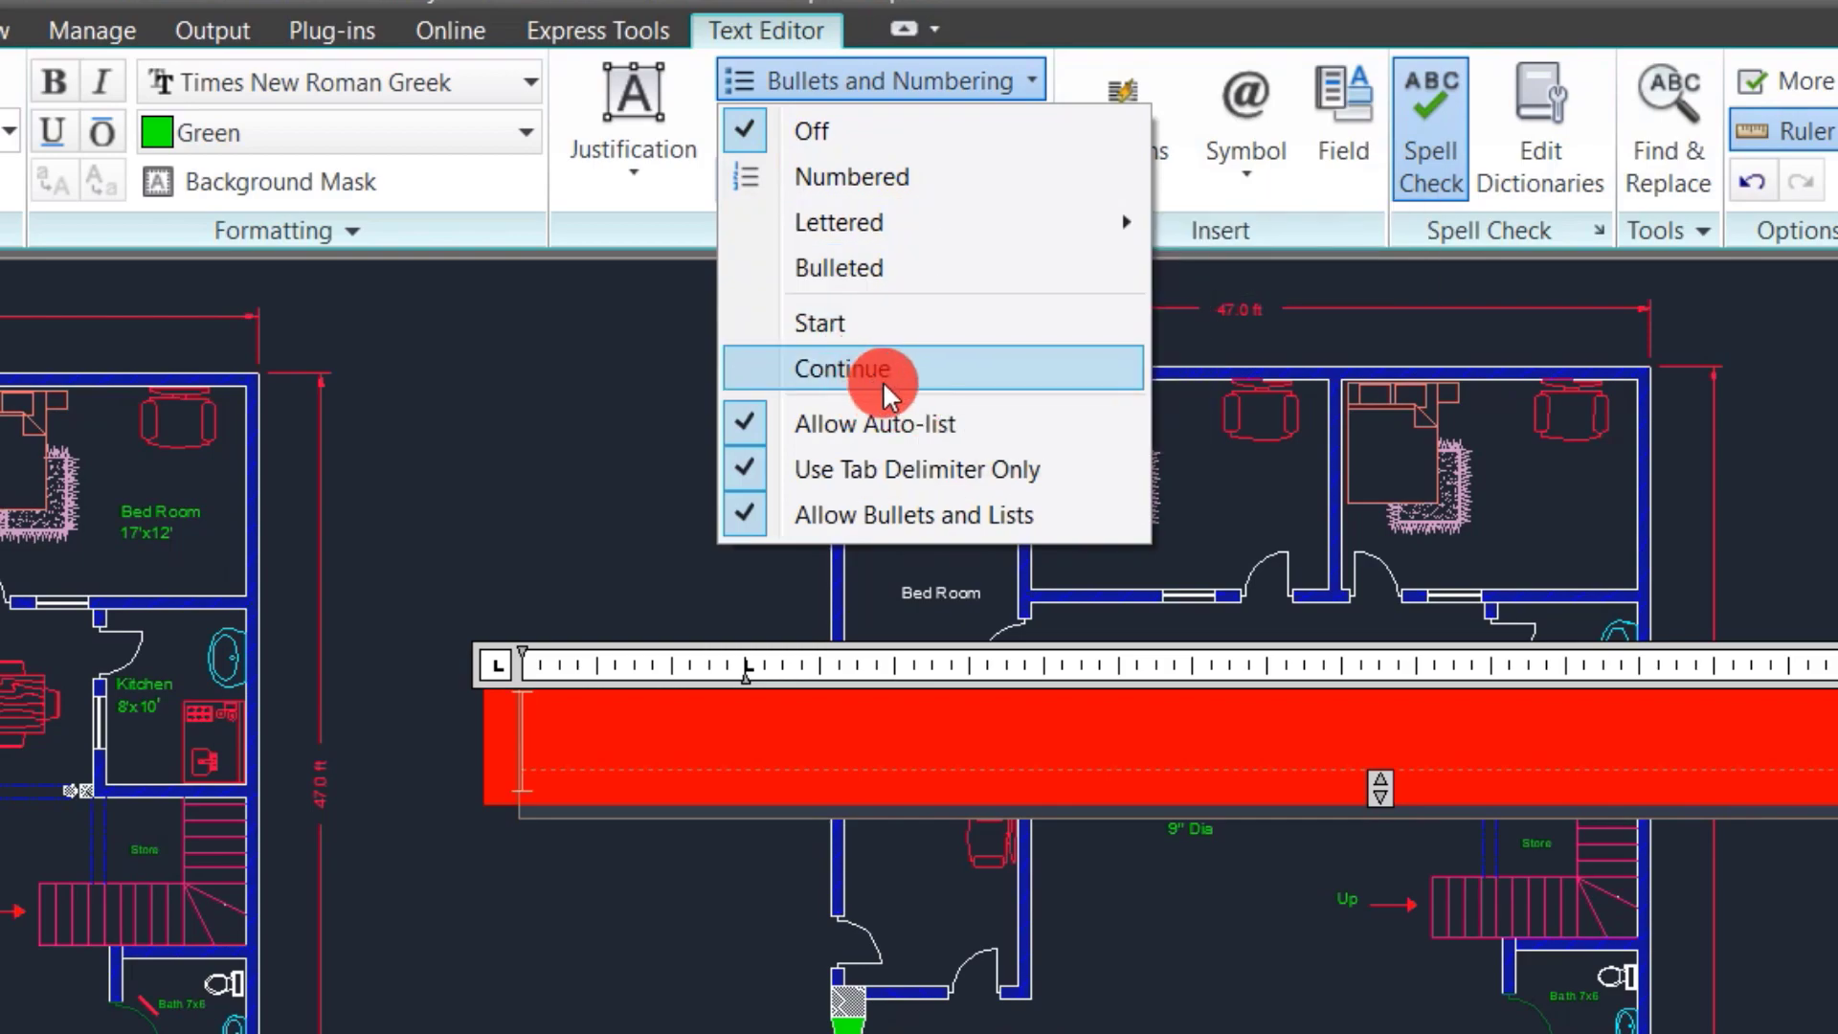
{"action": "left_click", "coordinate": [1279, 280]}
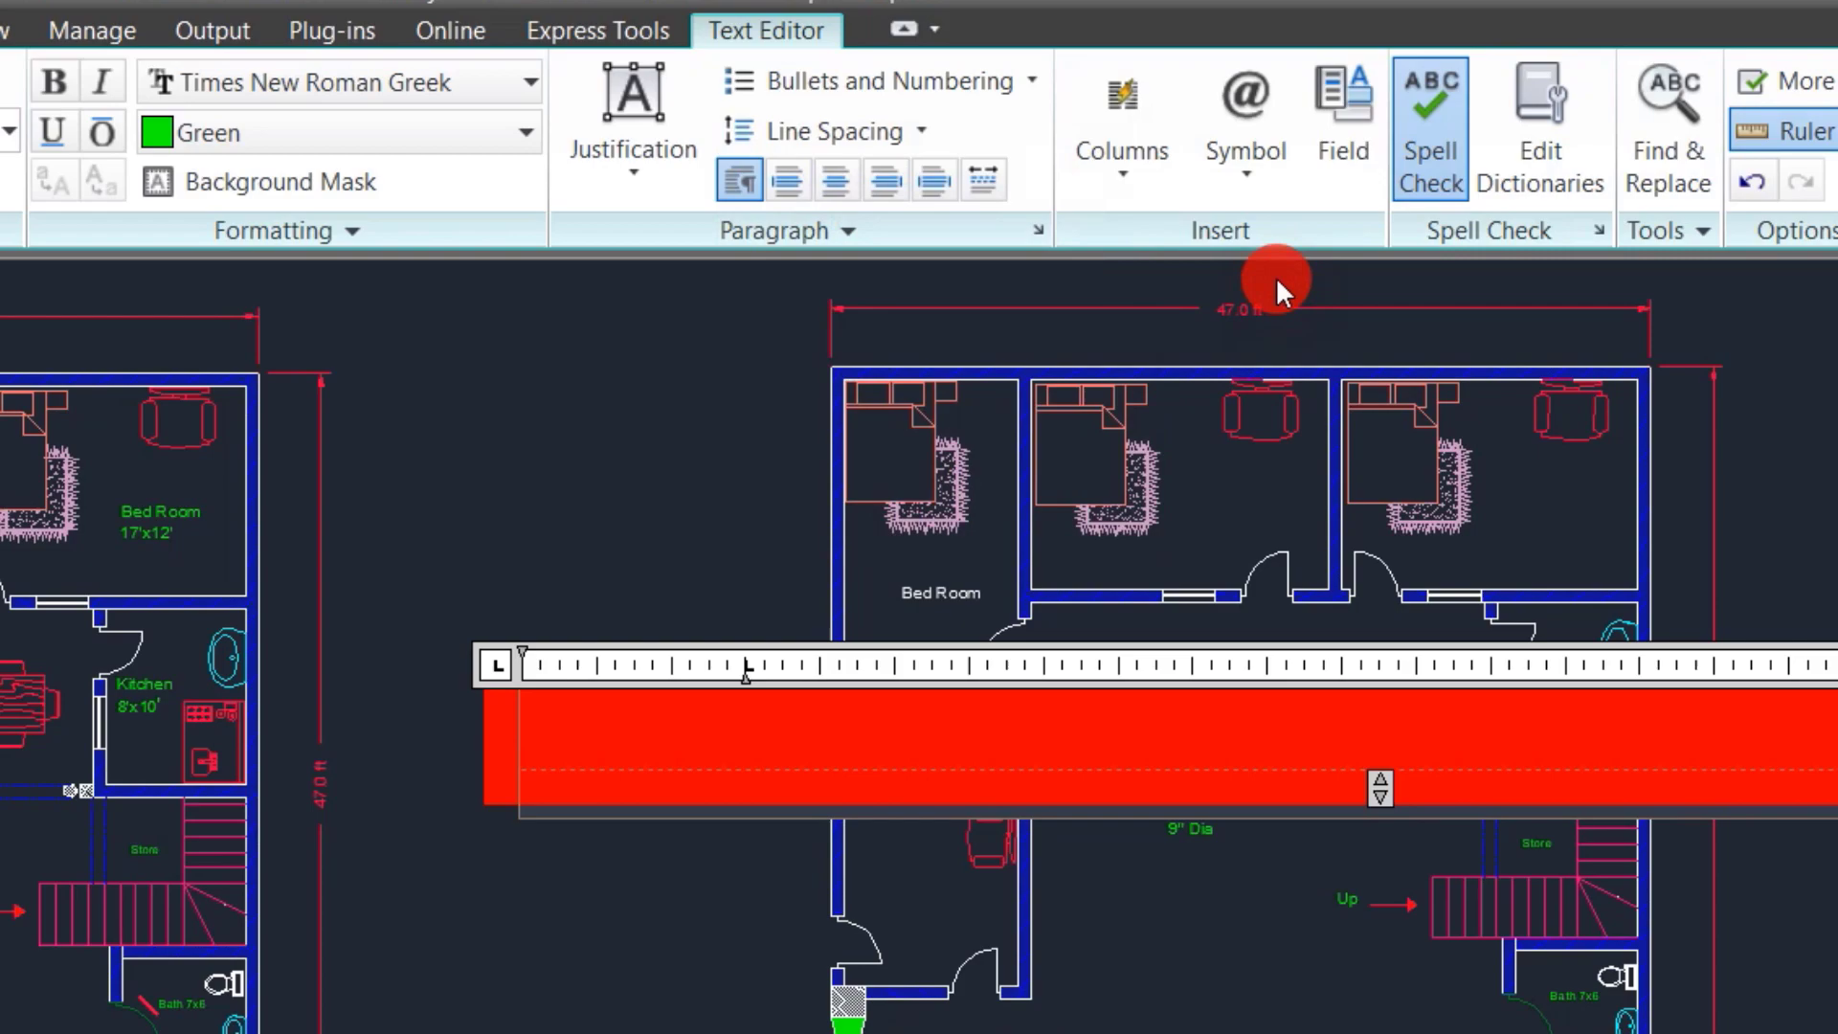
Step: Review the line spacing presets and the column options available for the multiline text
{"action": "left_click", "coordinate": [834, 139]}
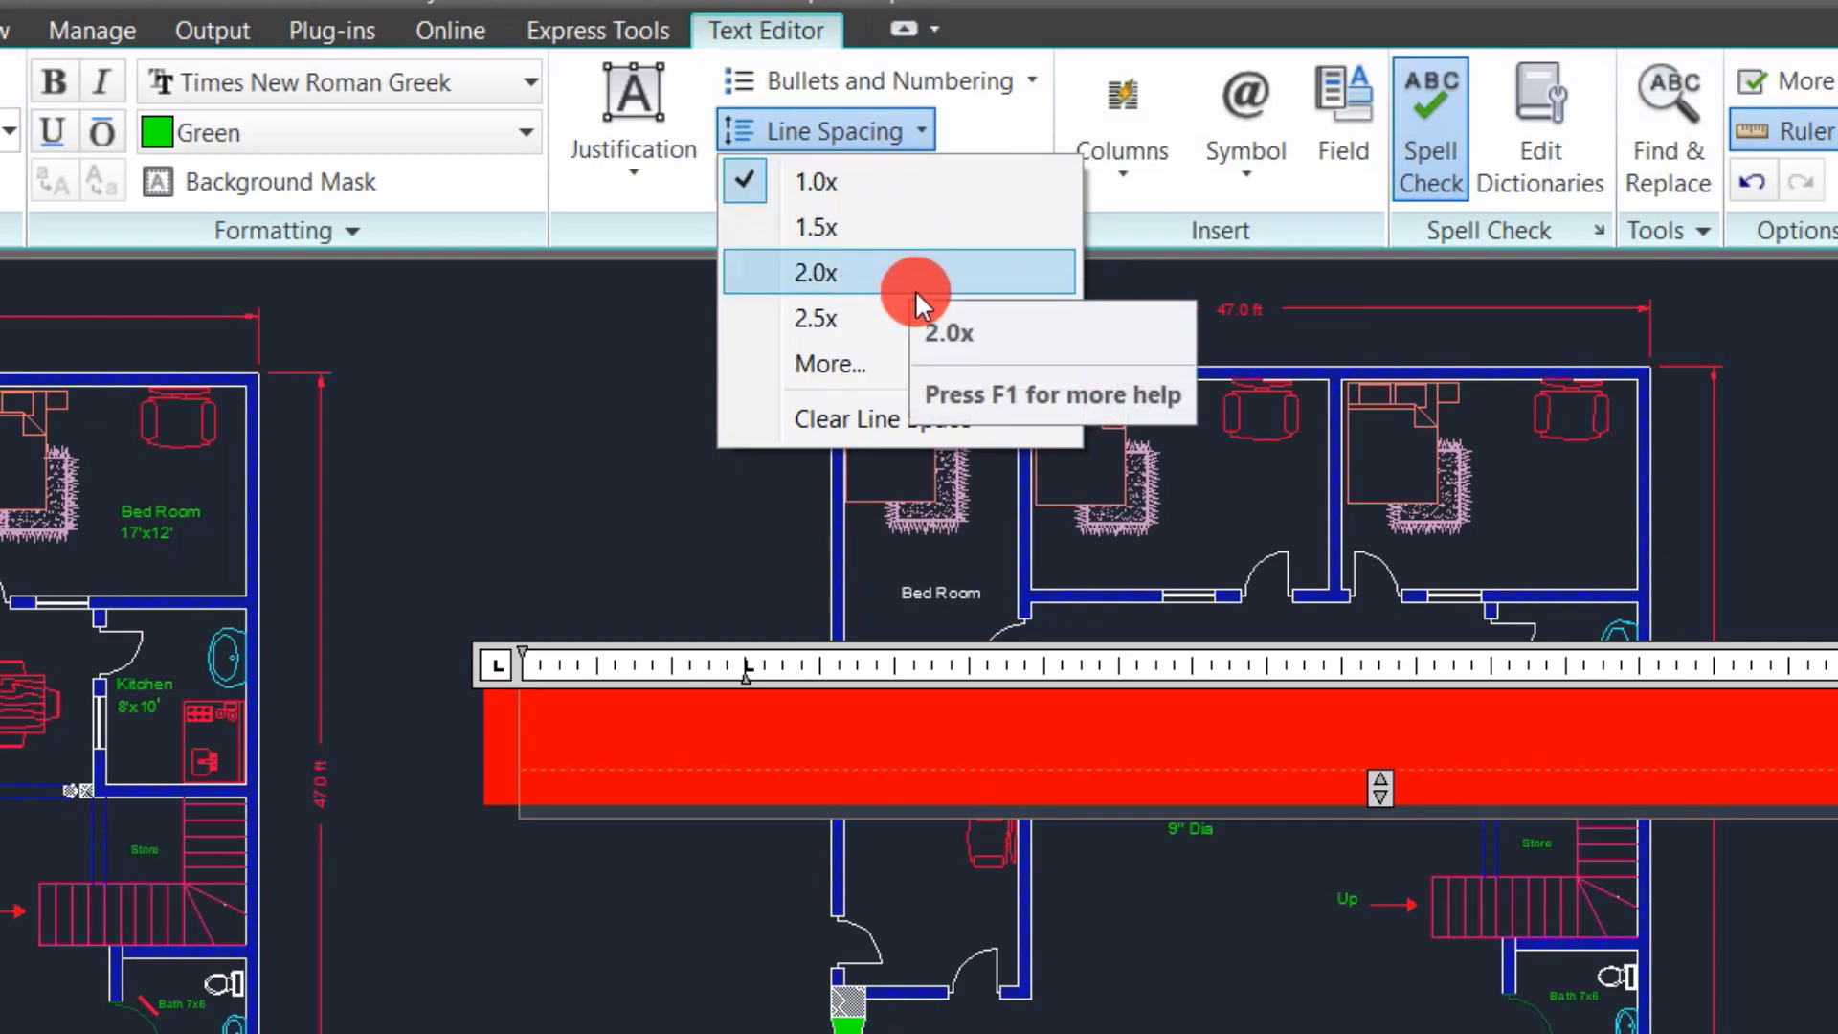
{"action": "left_click", "coordinate": [606, 383]}
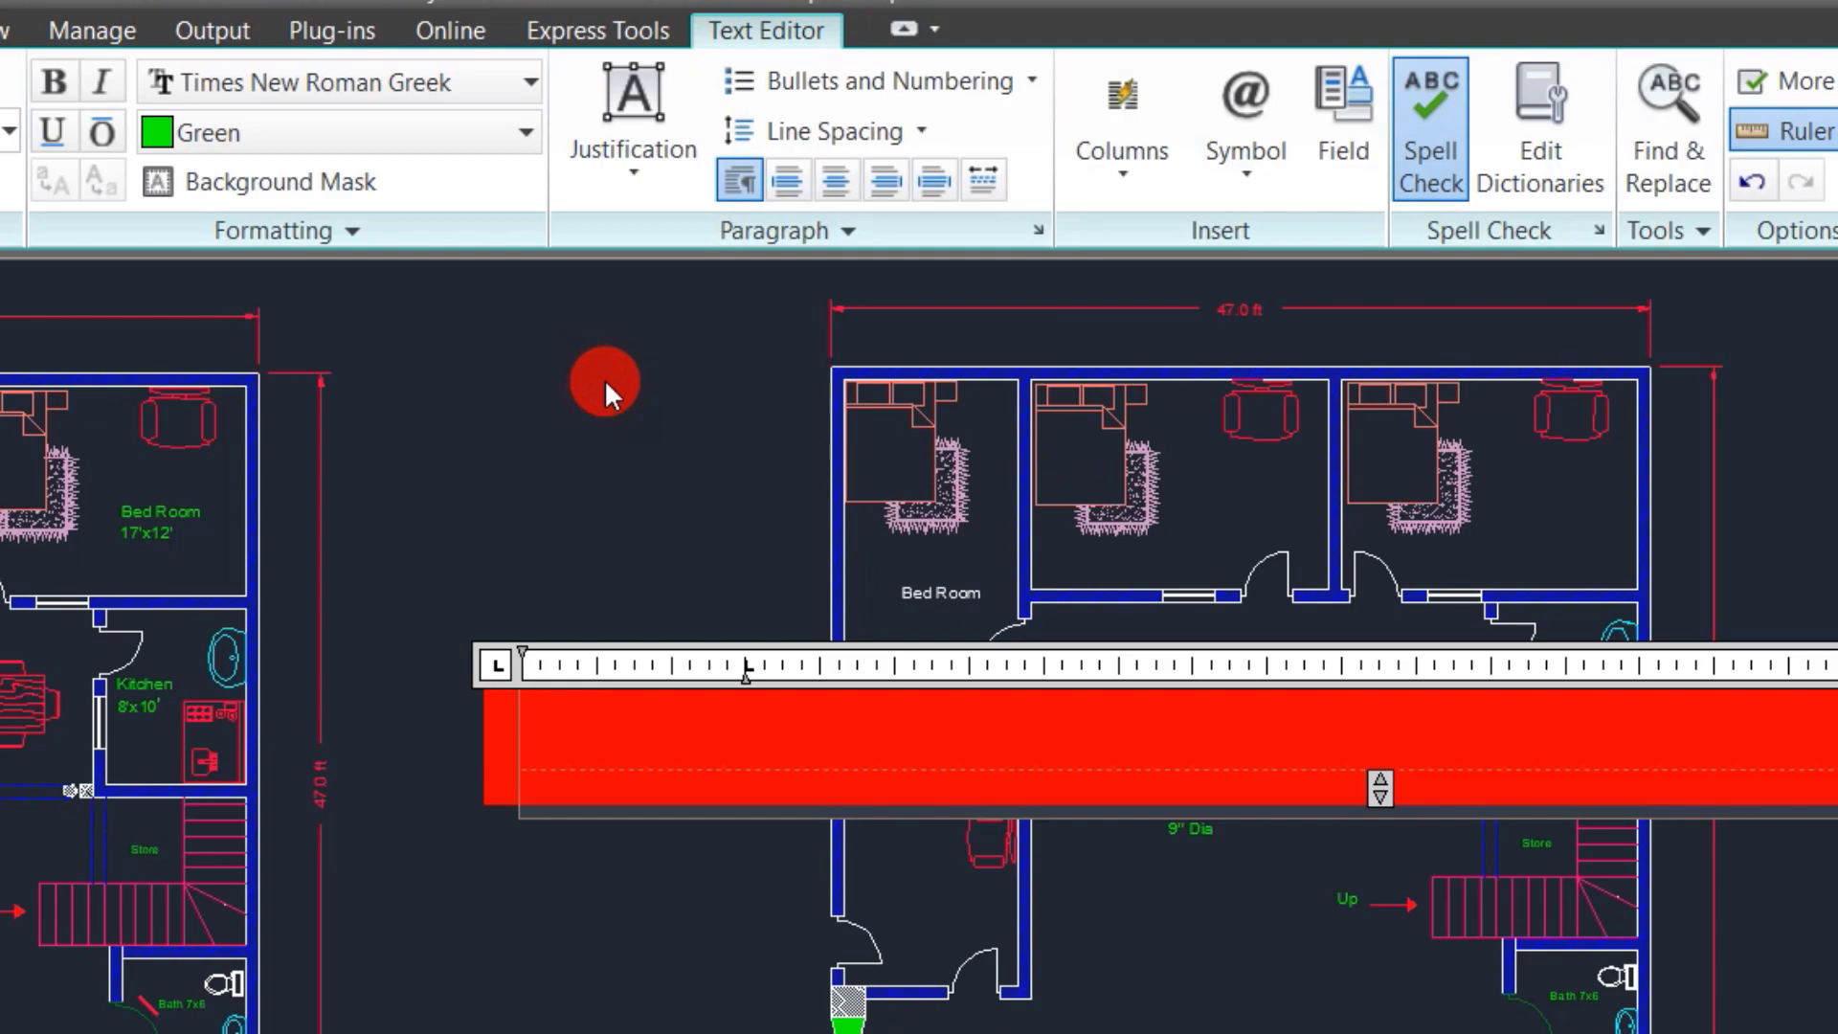
{"action": "left_click", "coordinate": [1105, 175]}
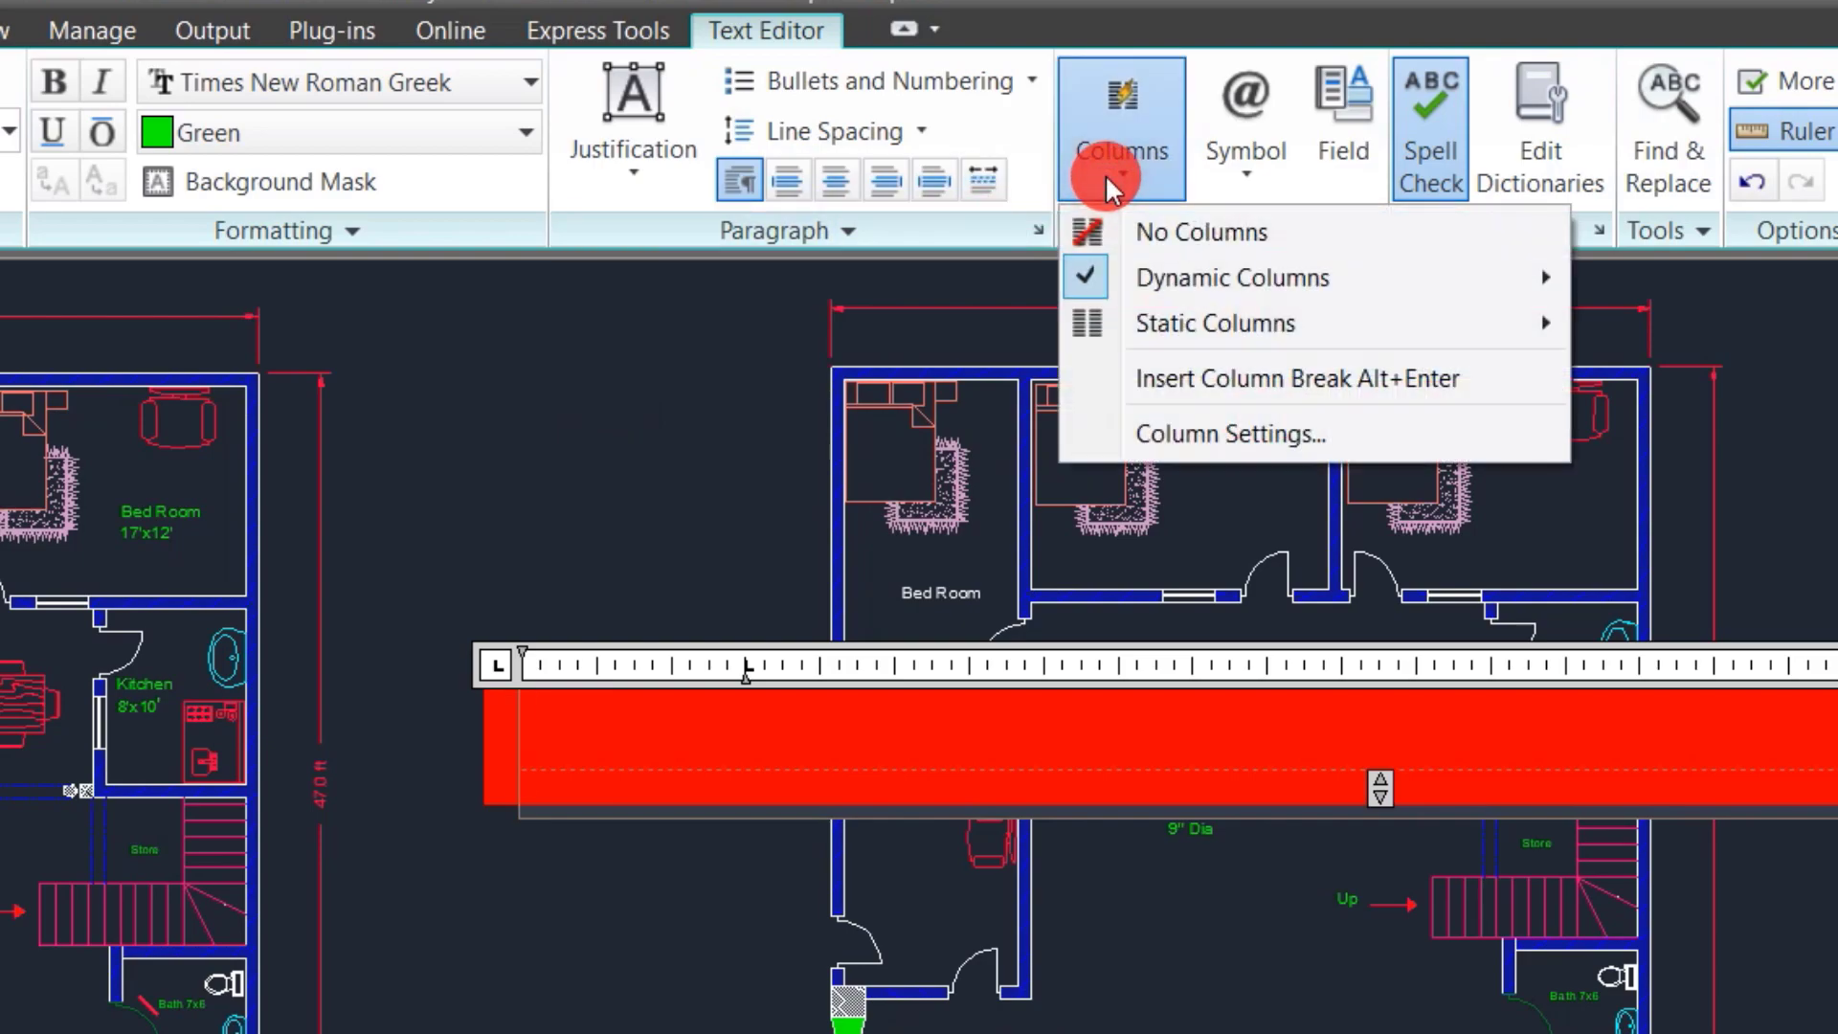
{"action": "mouse_move", "coordinate": [1113, 322]}
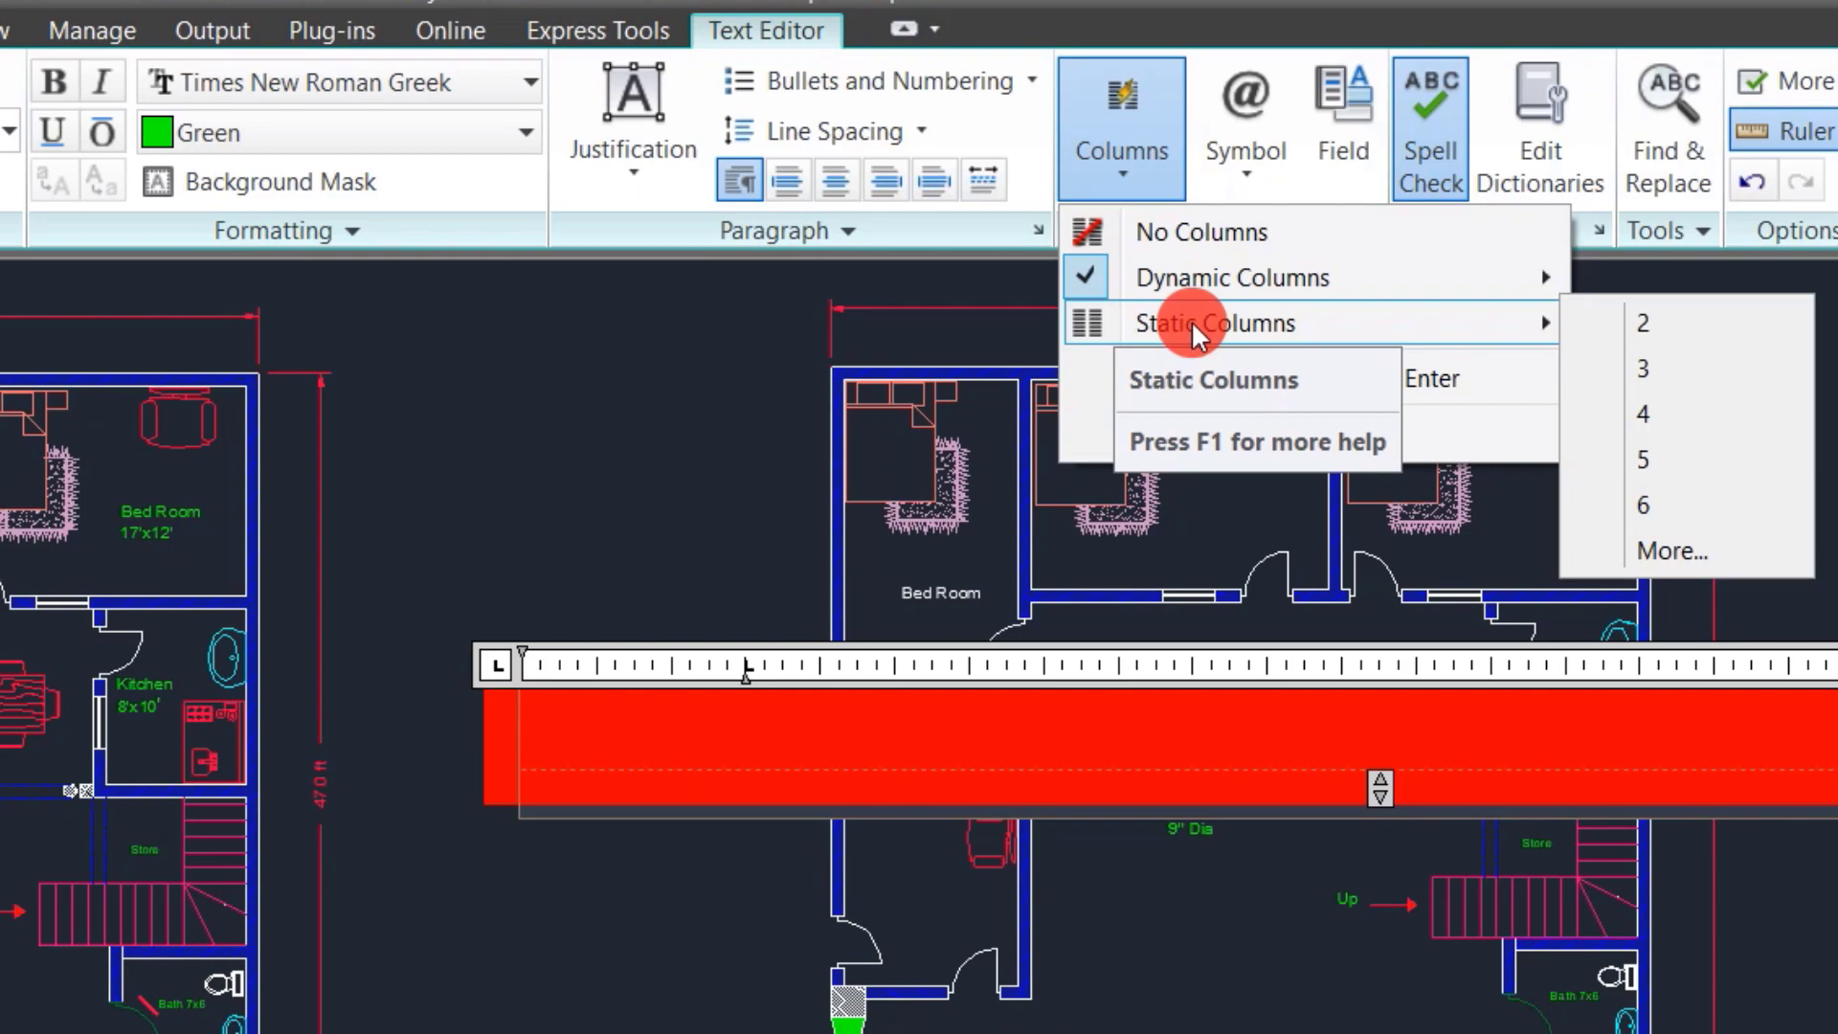
Step: Insert the Center Line symbol followed by the Initial Length symbol into the multiline text
{"action": "left_click", "coordinate": [1248, 176]}
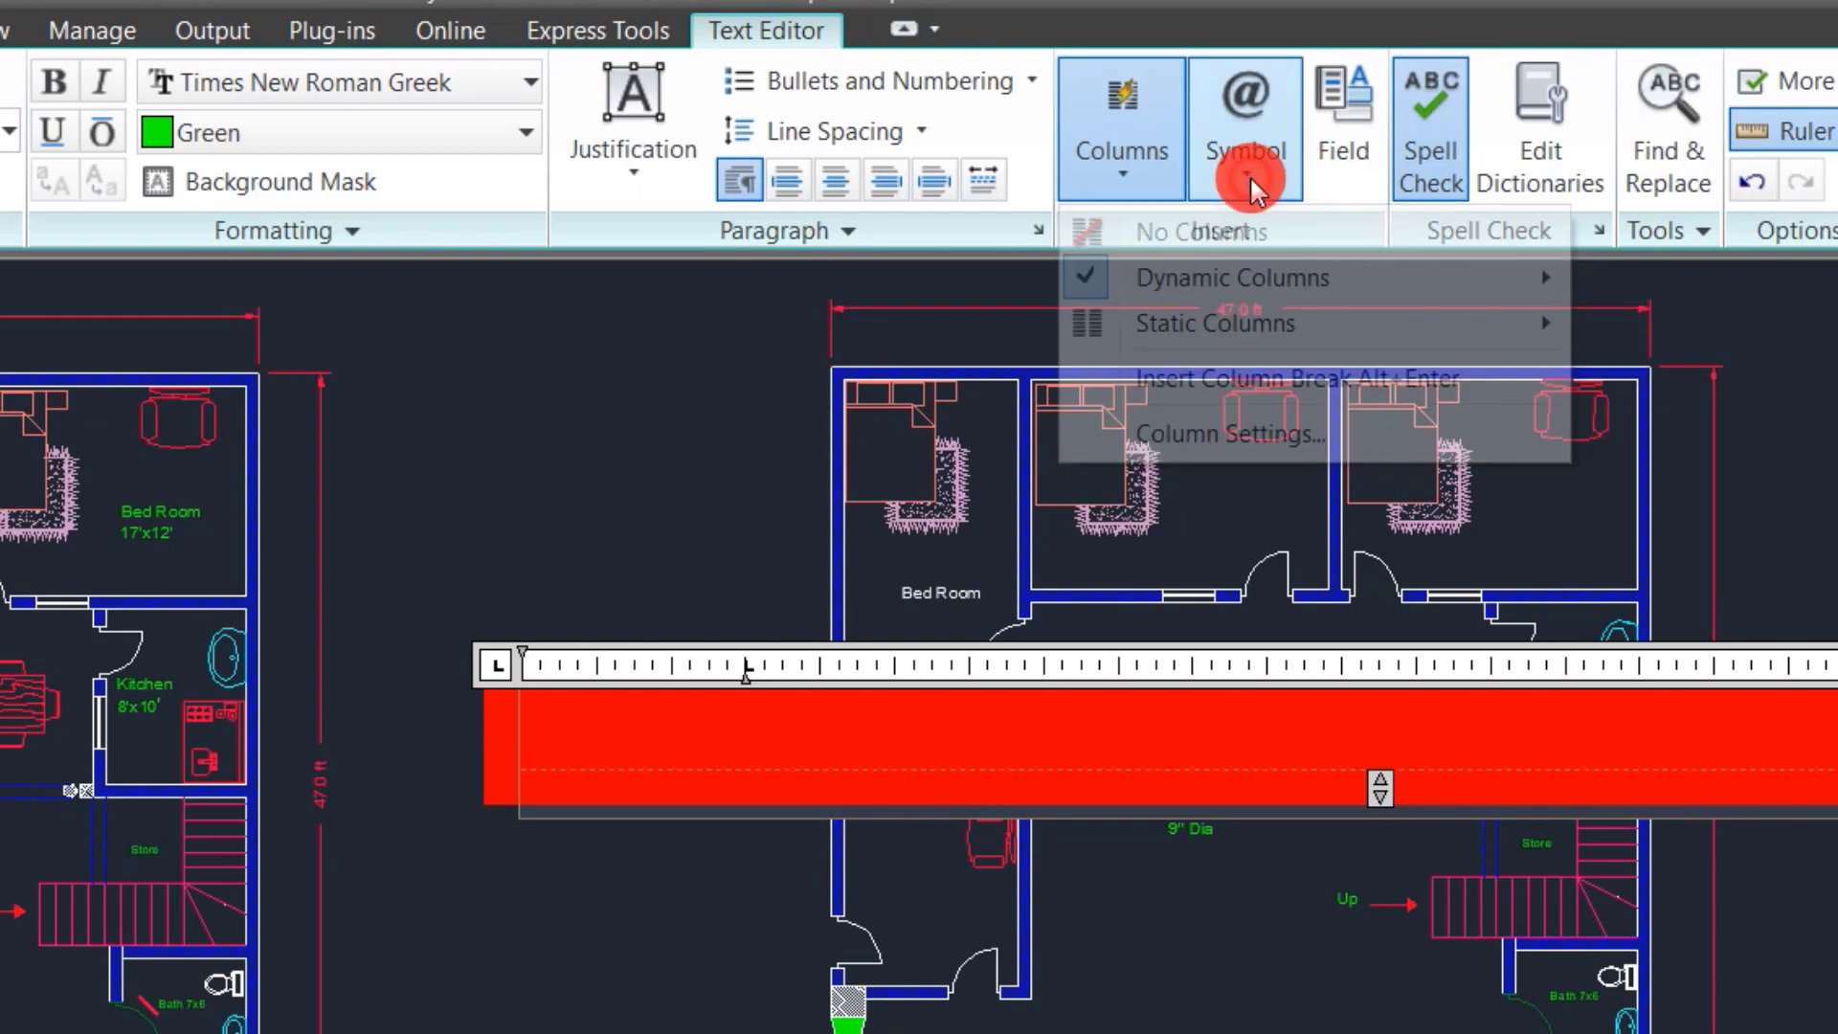
{"action": "left_click", "coordinate": [1465, 522]}
{"action": "left_click", "coordinate": [1231, 173]}
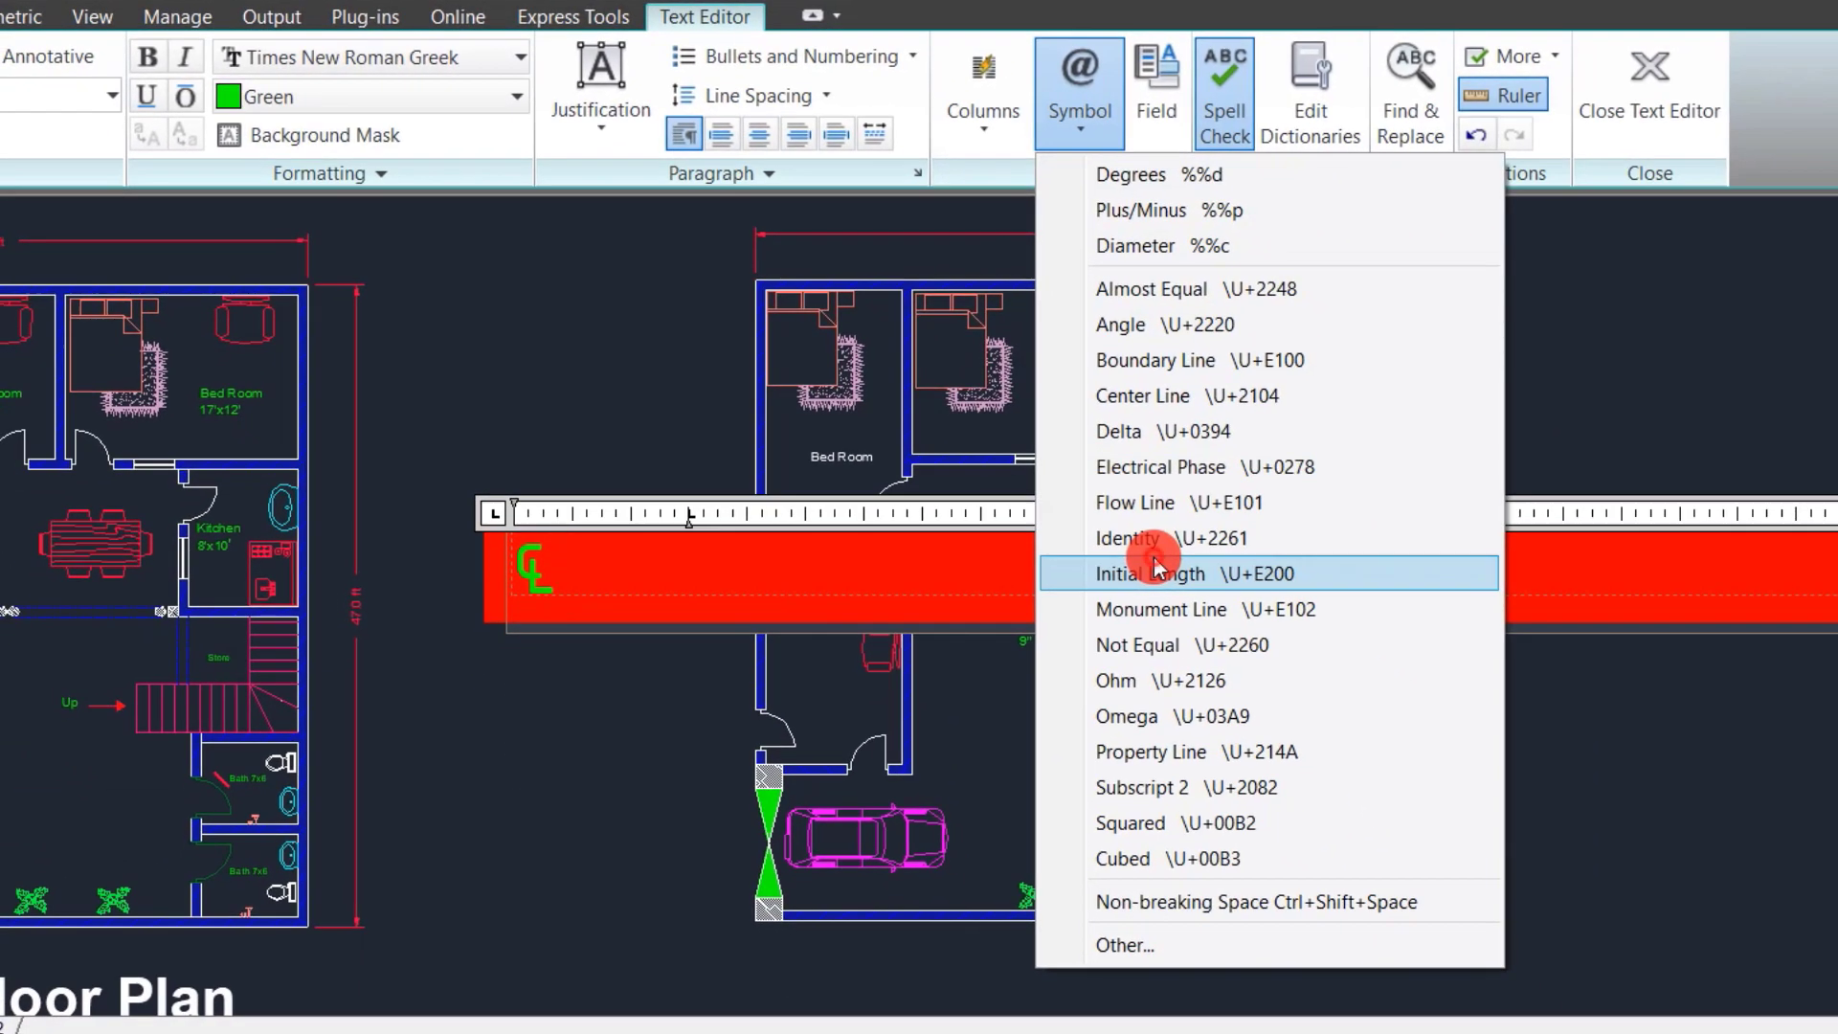
{"action": "left_click", "coordinate": [1156, 570]}
Step: Open the Character Map to examine the other available symbols, and close it without inserting any
{"action": "left_click", "coordinate": [1084, 128]}
{"action": "left_click", "coordinate": [1128, 948]}
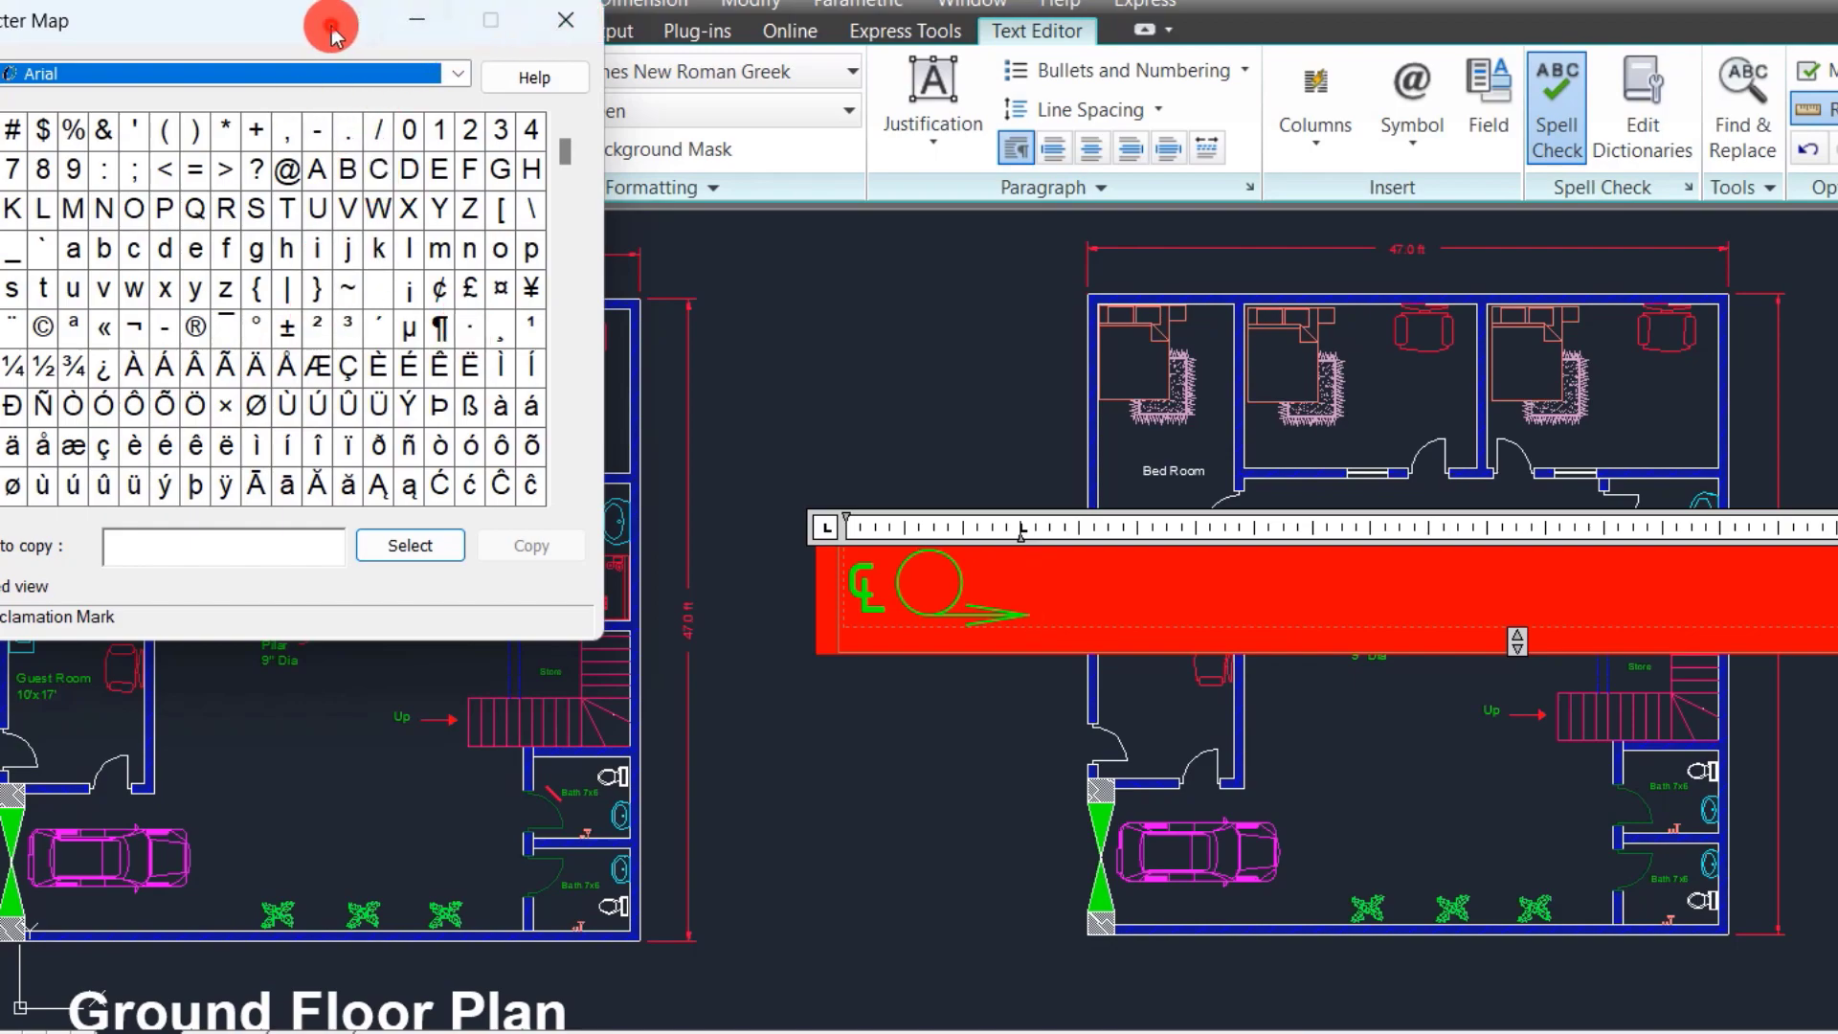
{"action": "left_click_drag", "start_coordinate": [331, 26], "coordinate": [491, 54]}
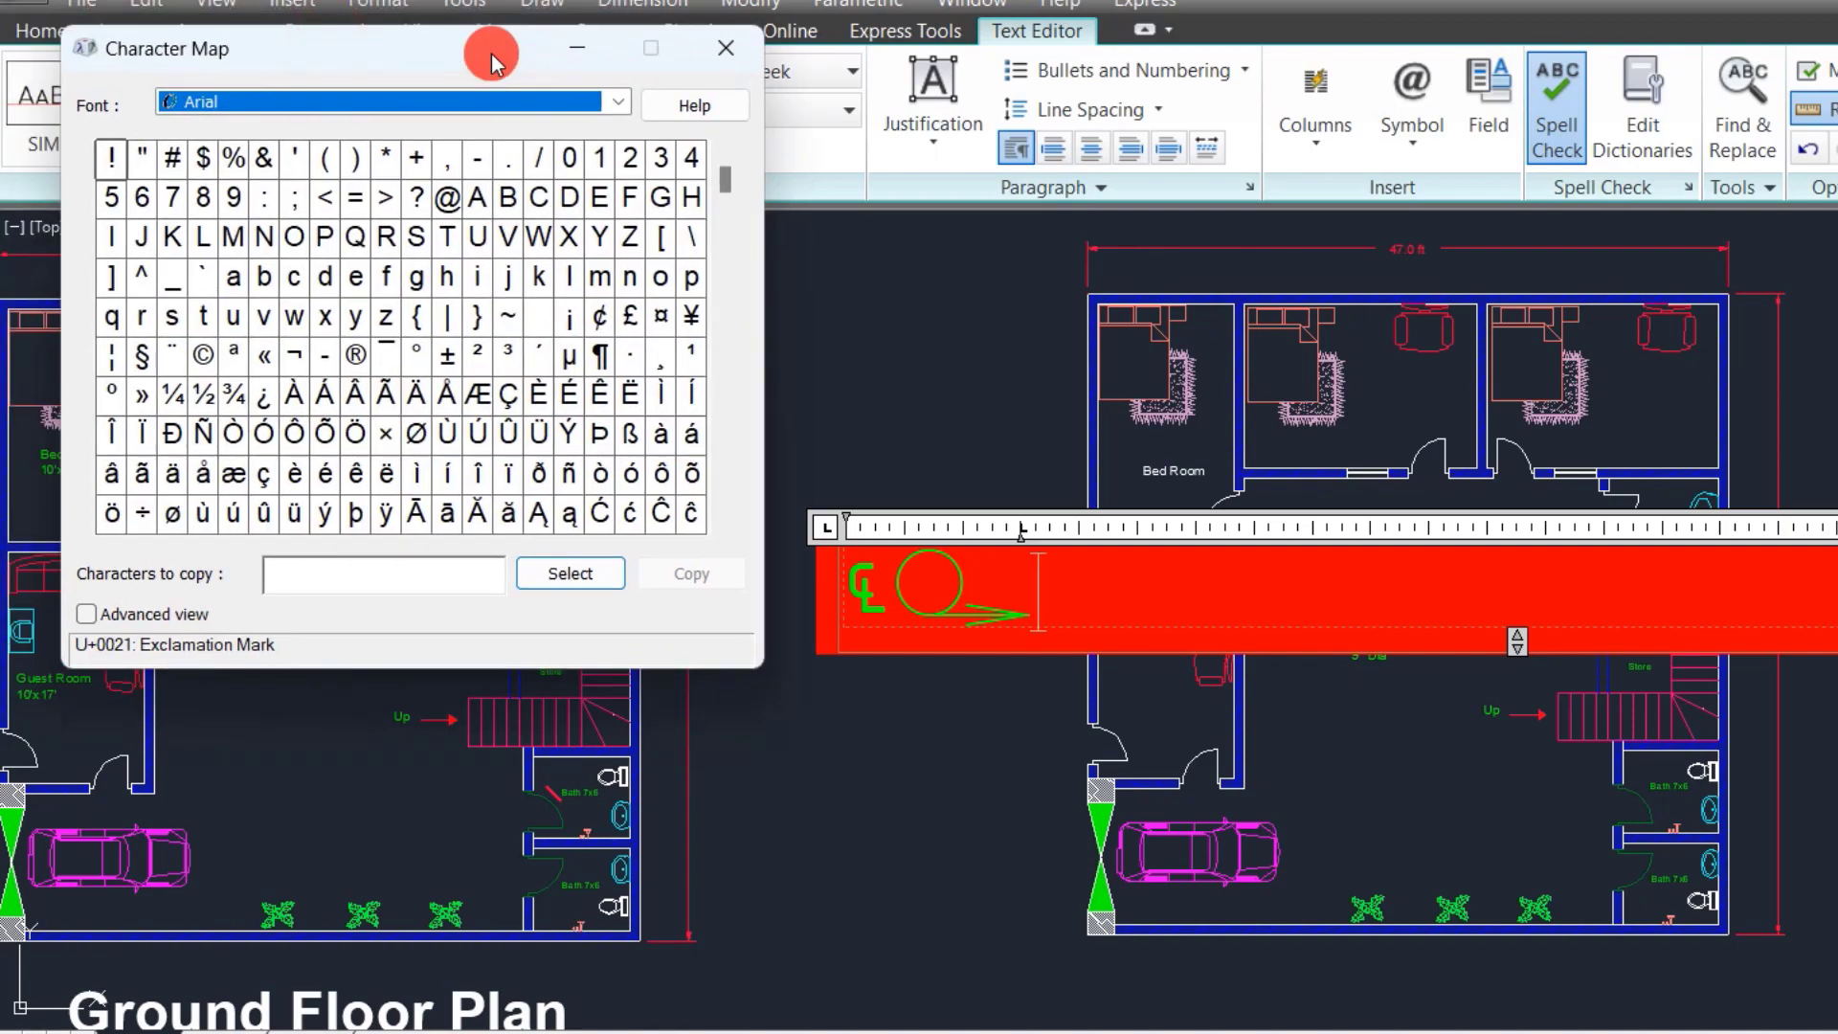
{"action": "left_click", "coordinate": [725, 48]}
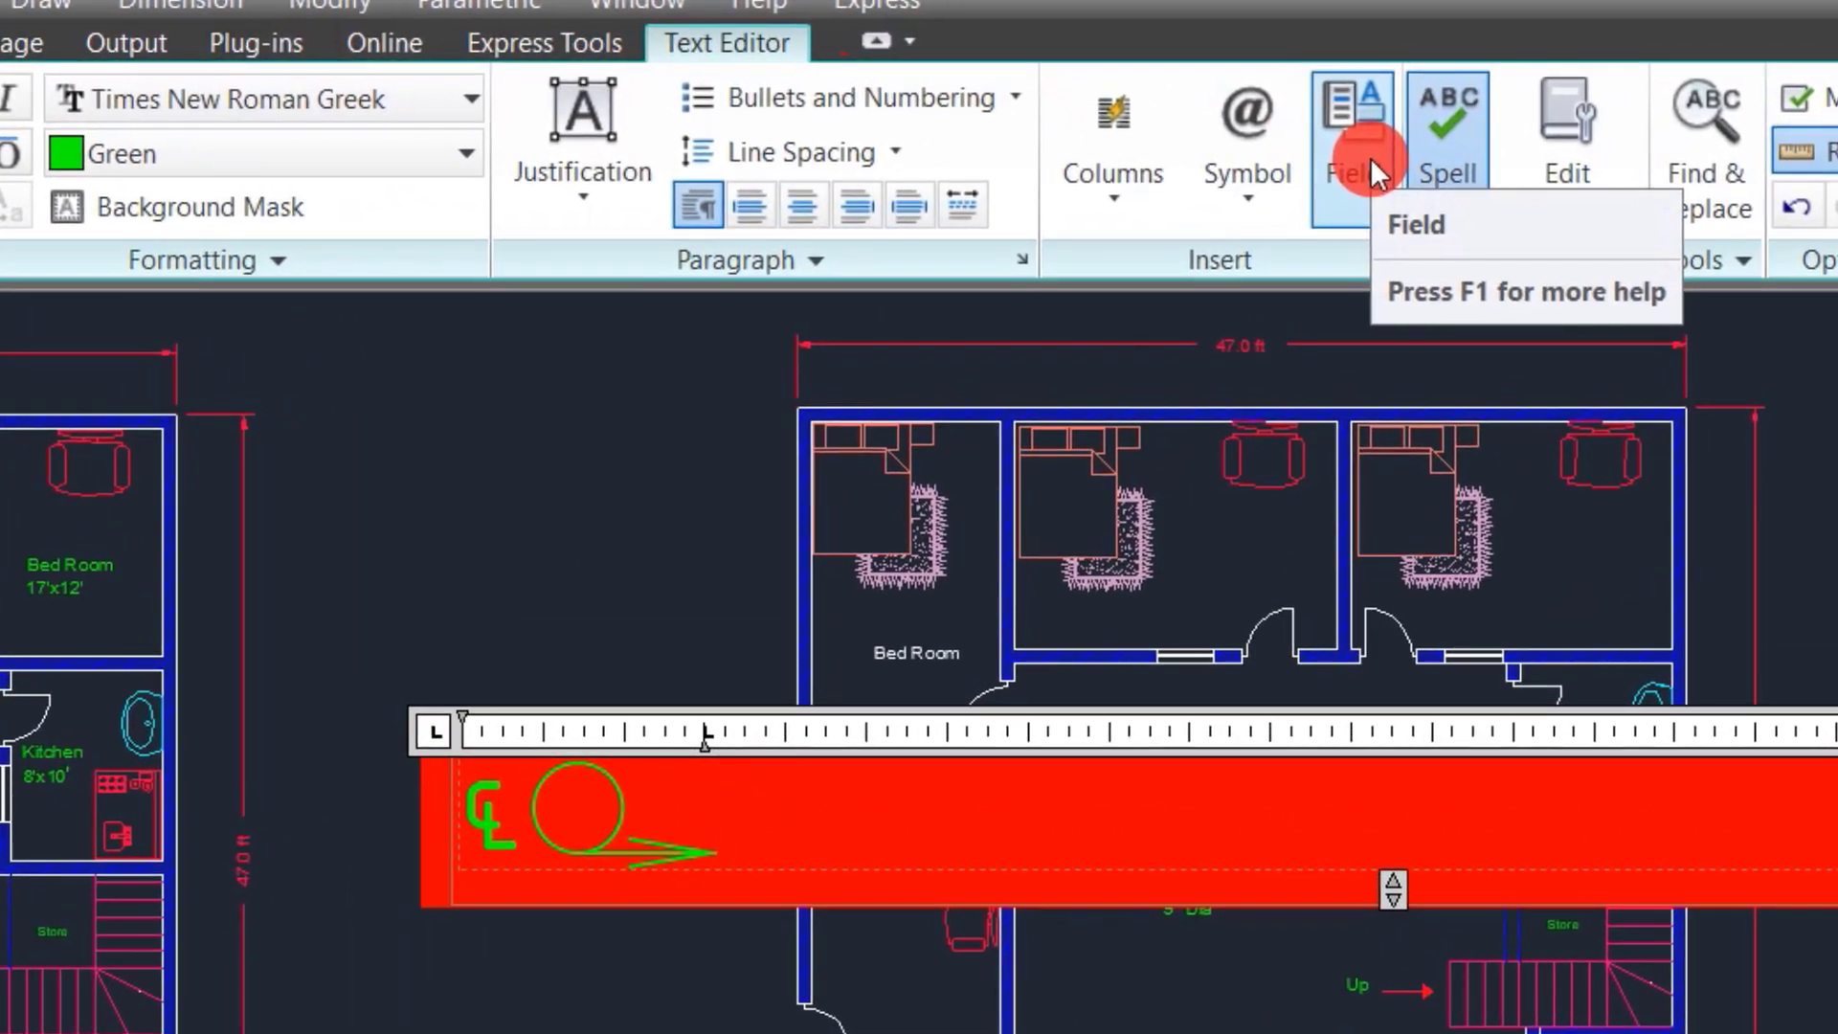
Step: Examine the field categories, names and formats that can be inserted into text, without inserting a field
{"action": "left_click", "coordinate": [1371, 157]}
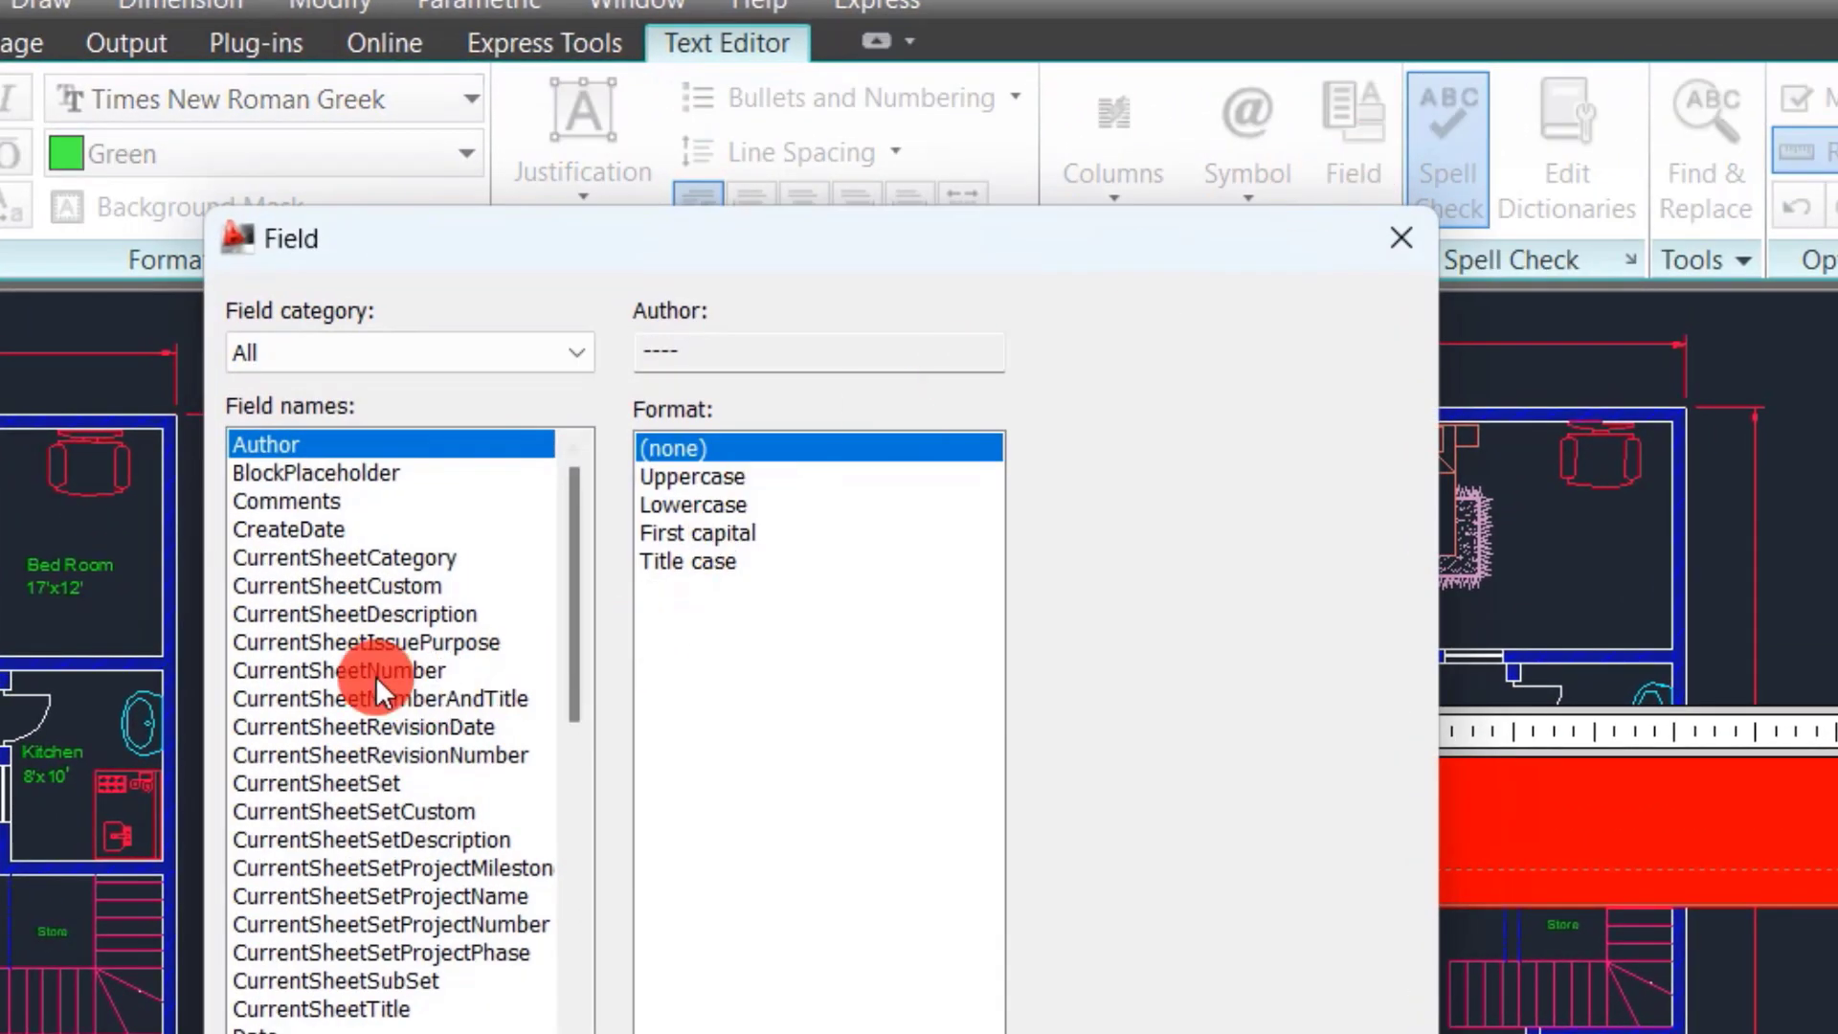
{"action": "left_click_drag", "start_coordinate": [634, 250], "coordinate": [646, 220]}
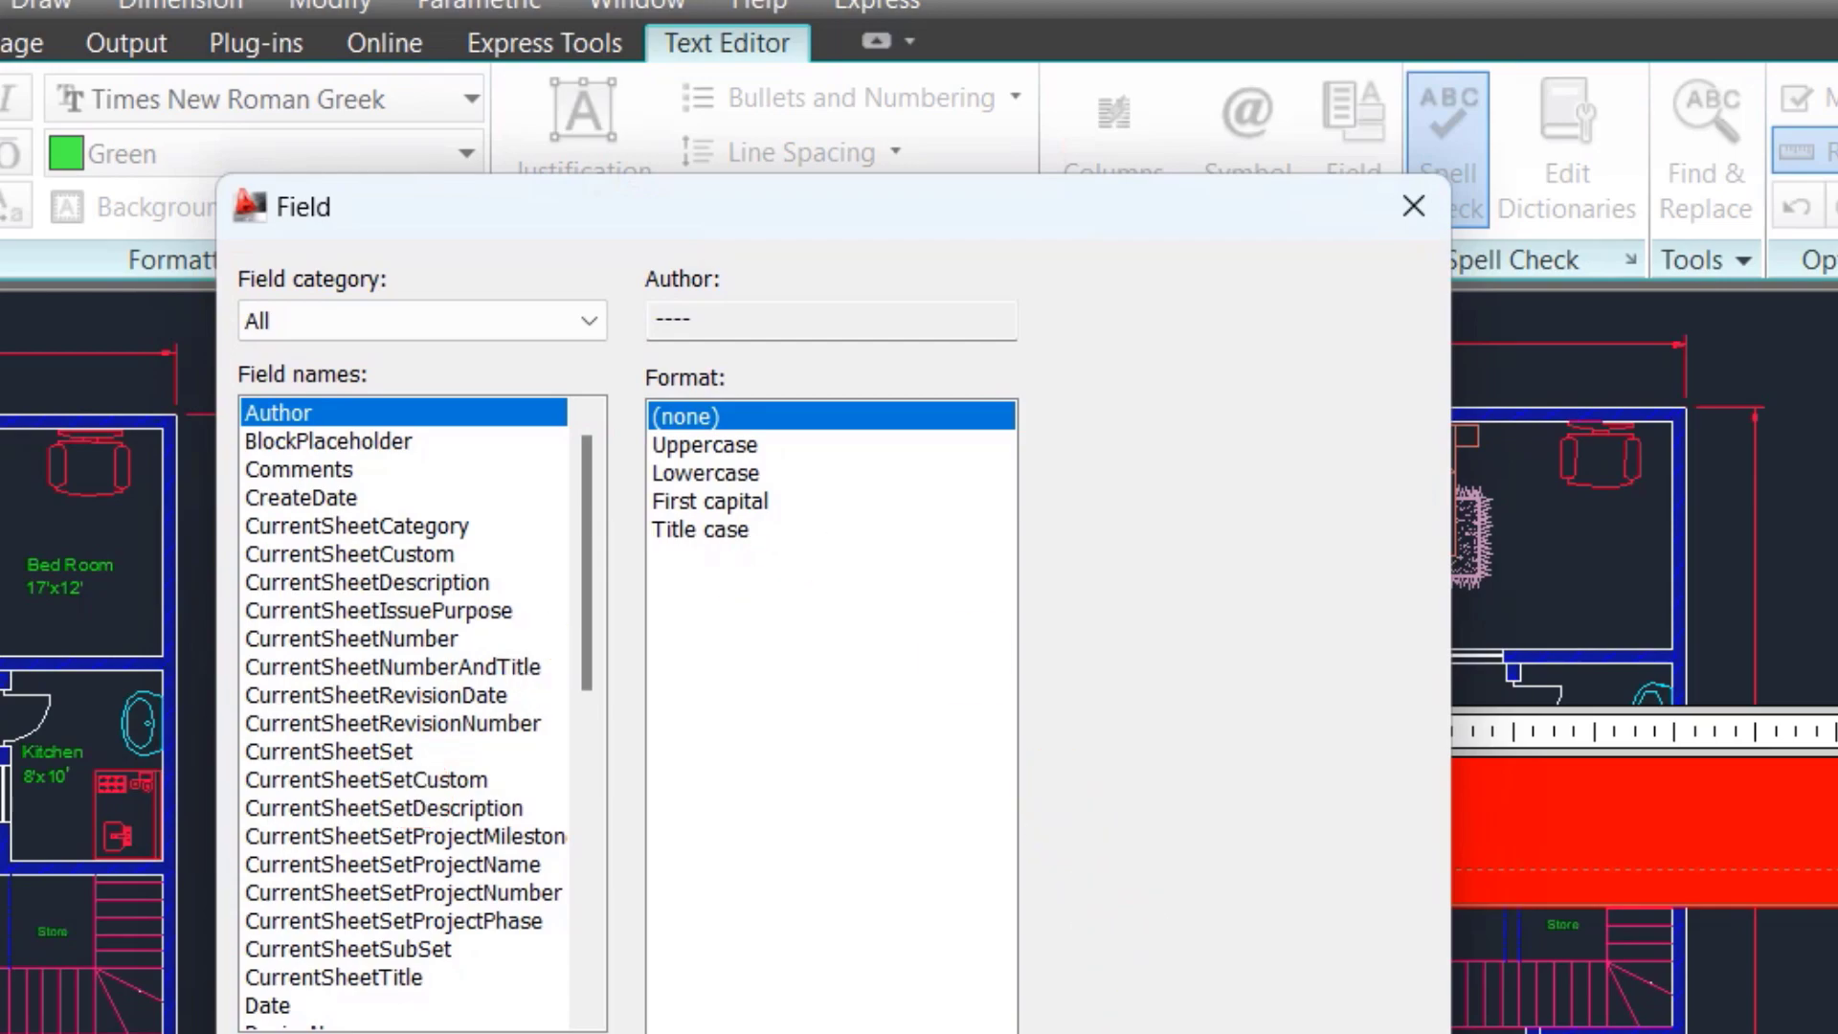
{"action": "key", "text": "Escape"}
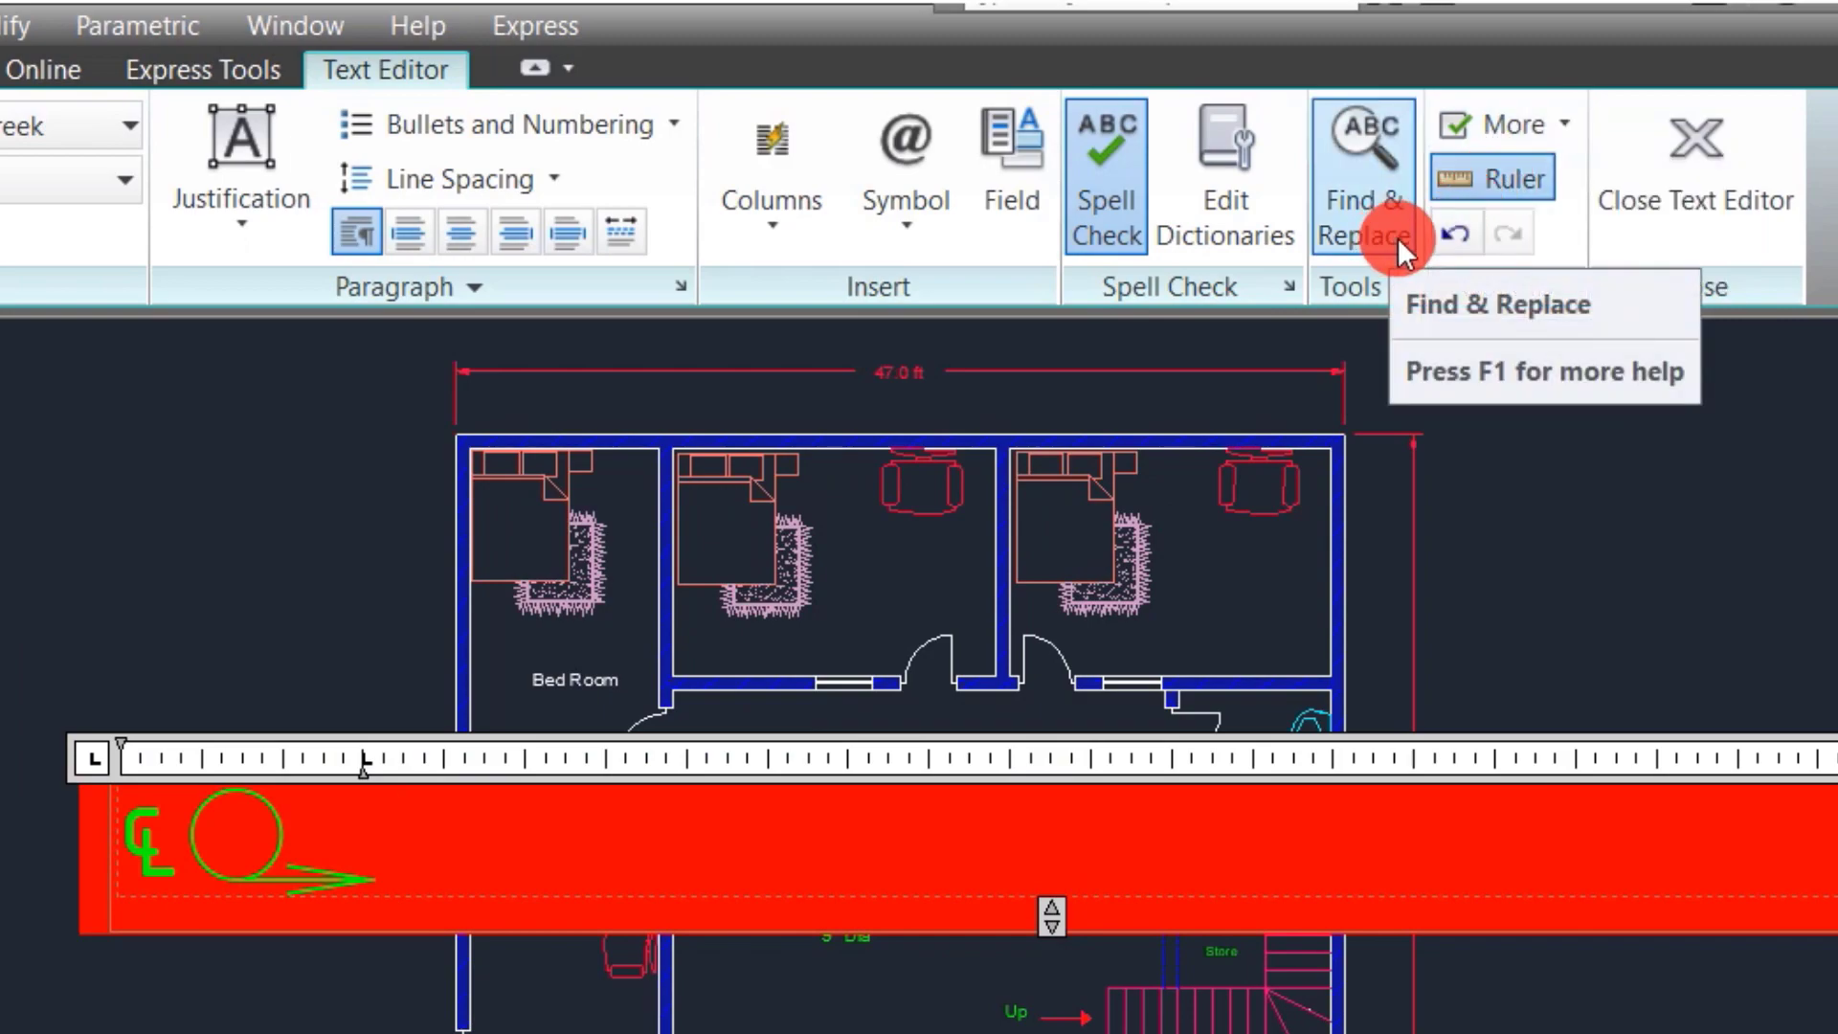
Step: Hide the ruler above the text box and show it again
{"action": "left_click", "coordinate": [1502, 186]}
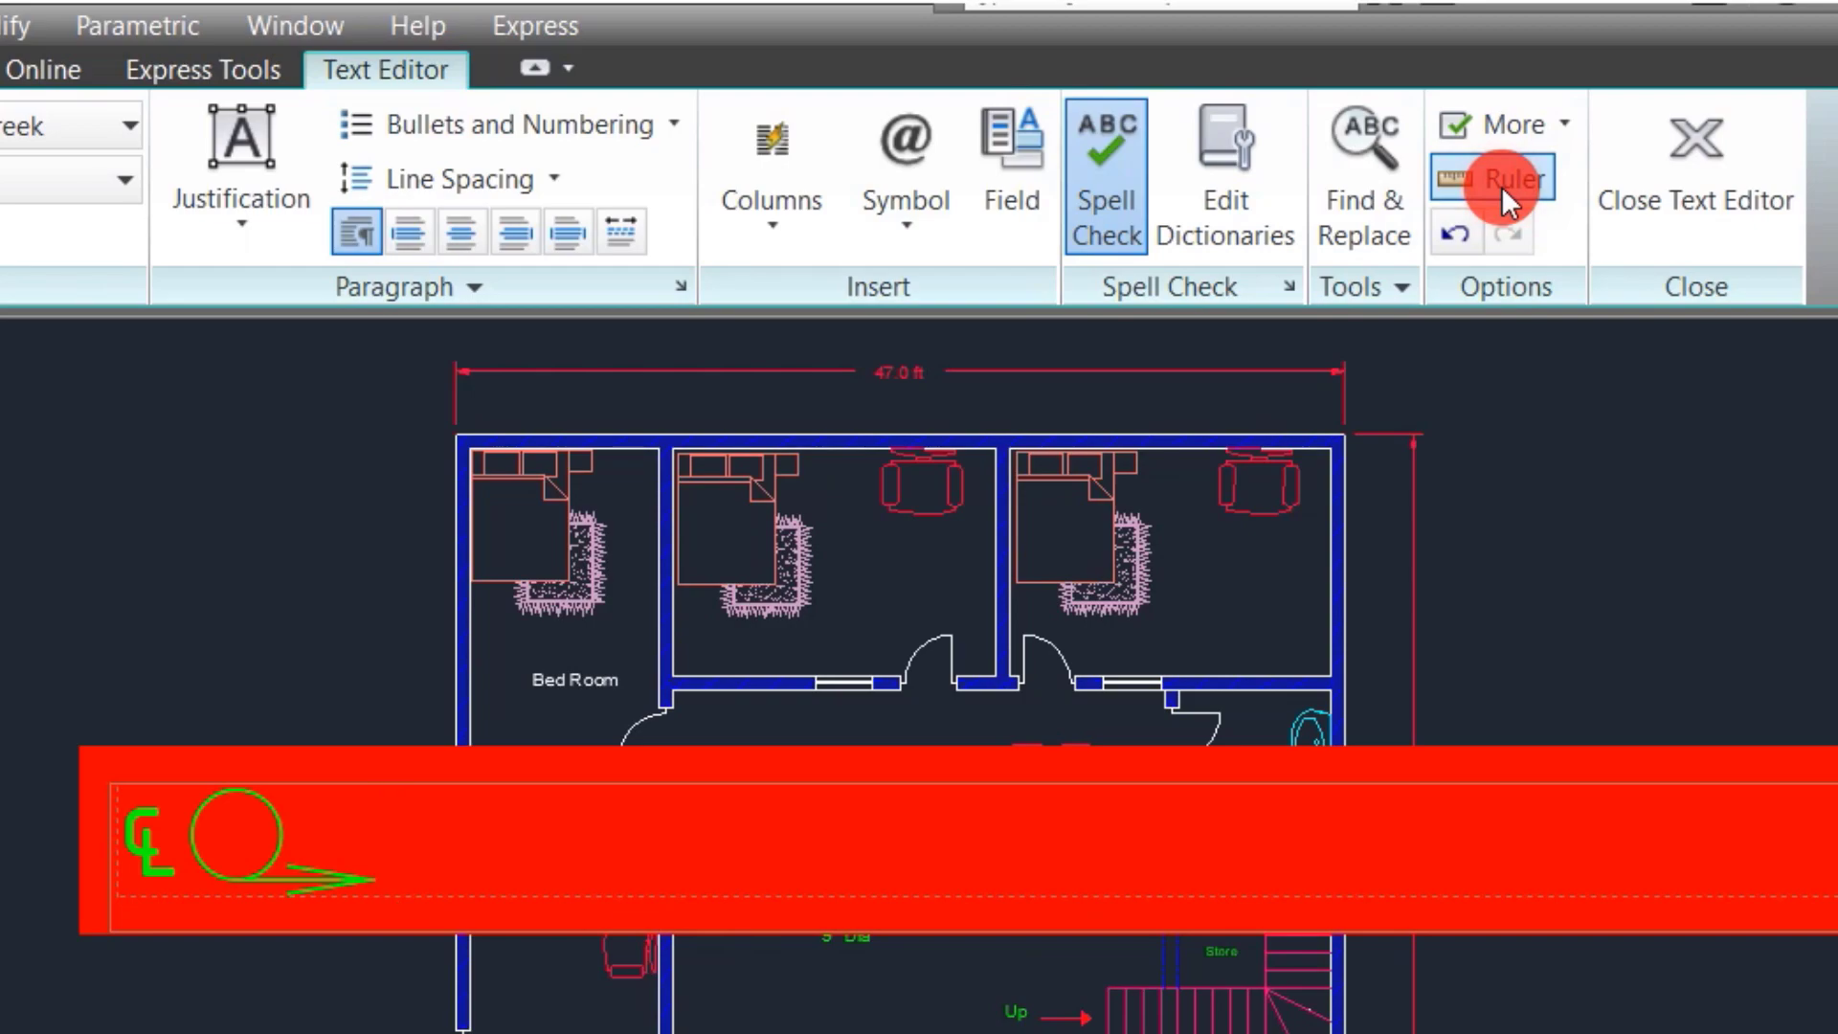
{"action": "left_click", "coordinate": [1502, 185]}
{"action": "left_click", "coordinate": [846, 791]}
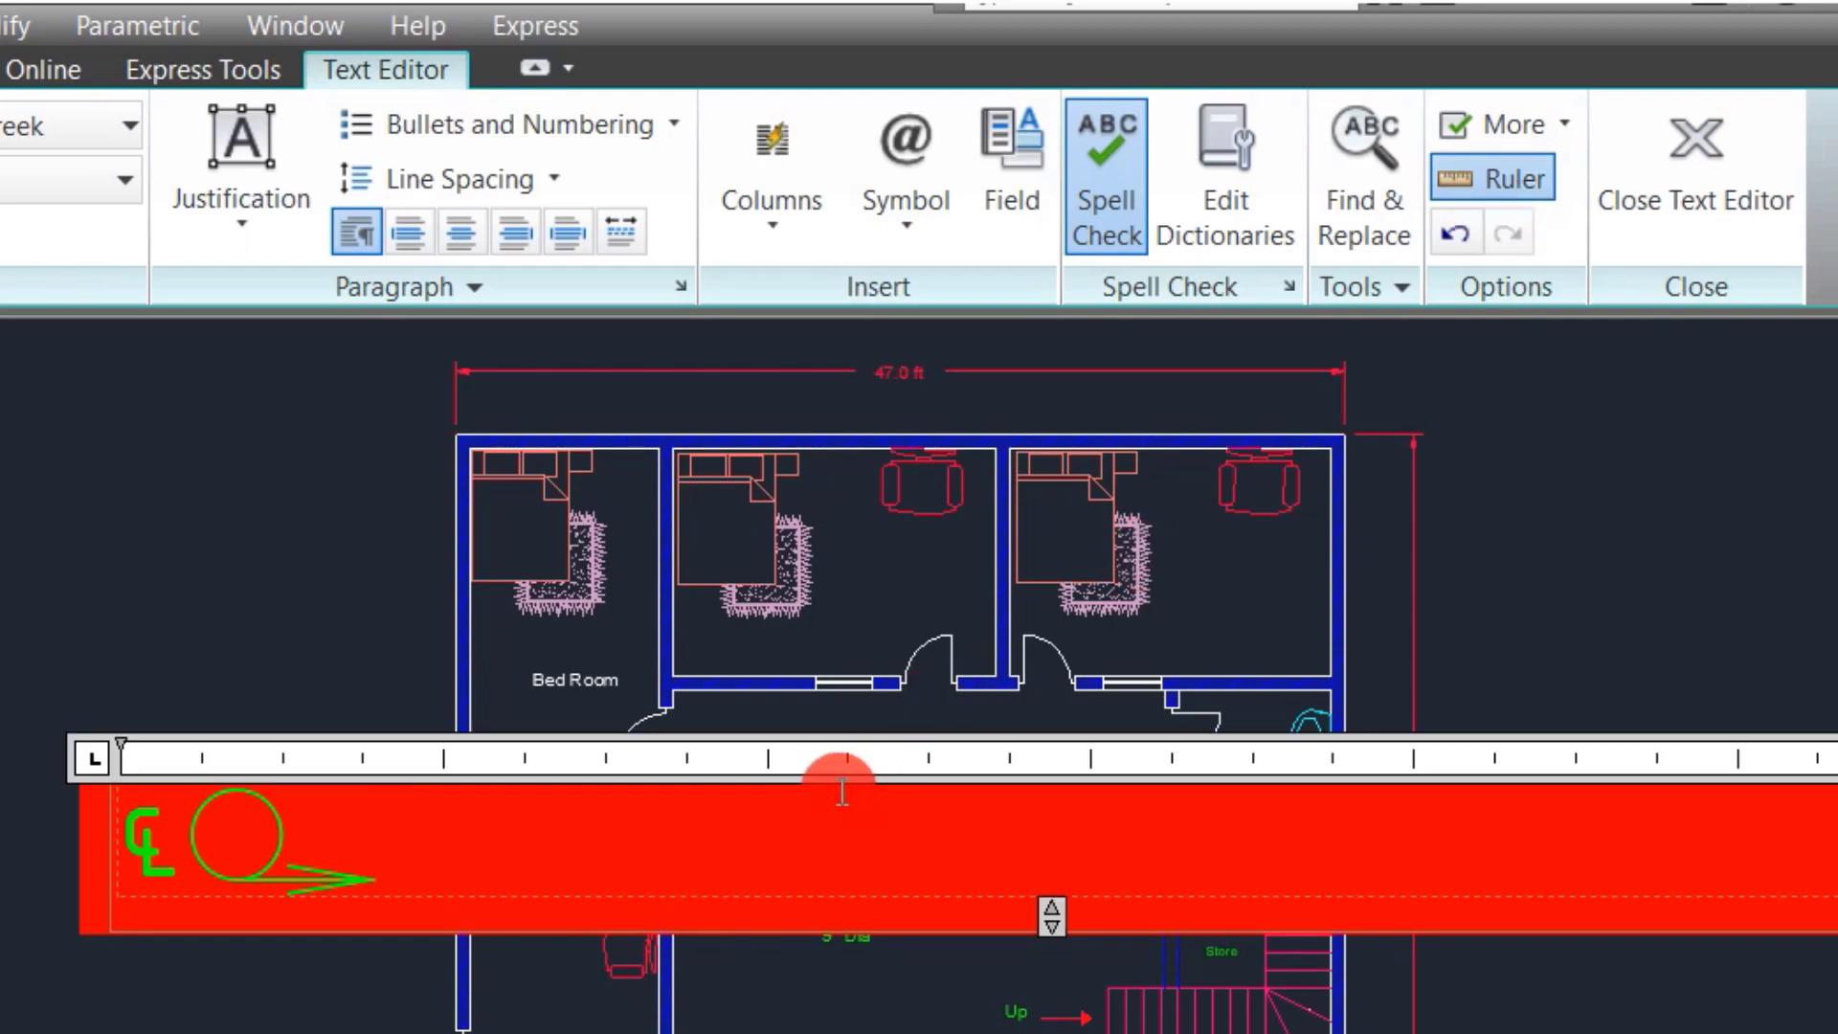
Step: Close the text editor to place the symbol text with its red background in the drawing
{"action": "left_click", "coordinate": [1689, 205]}
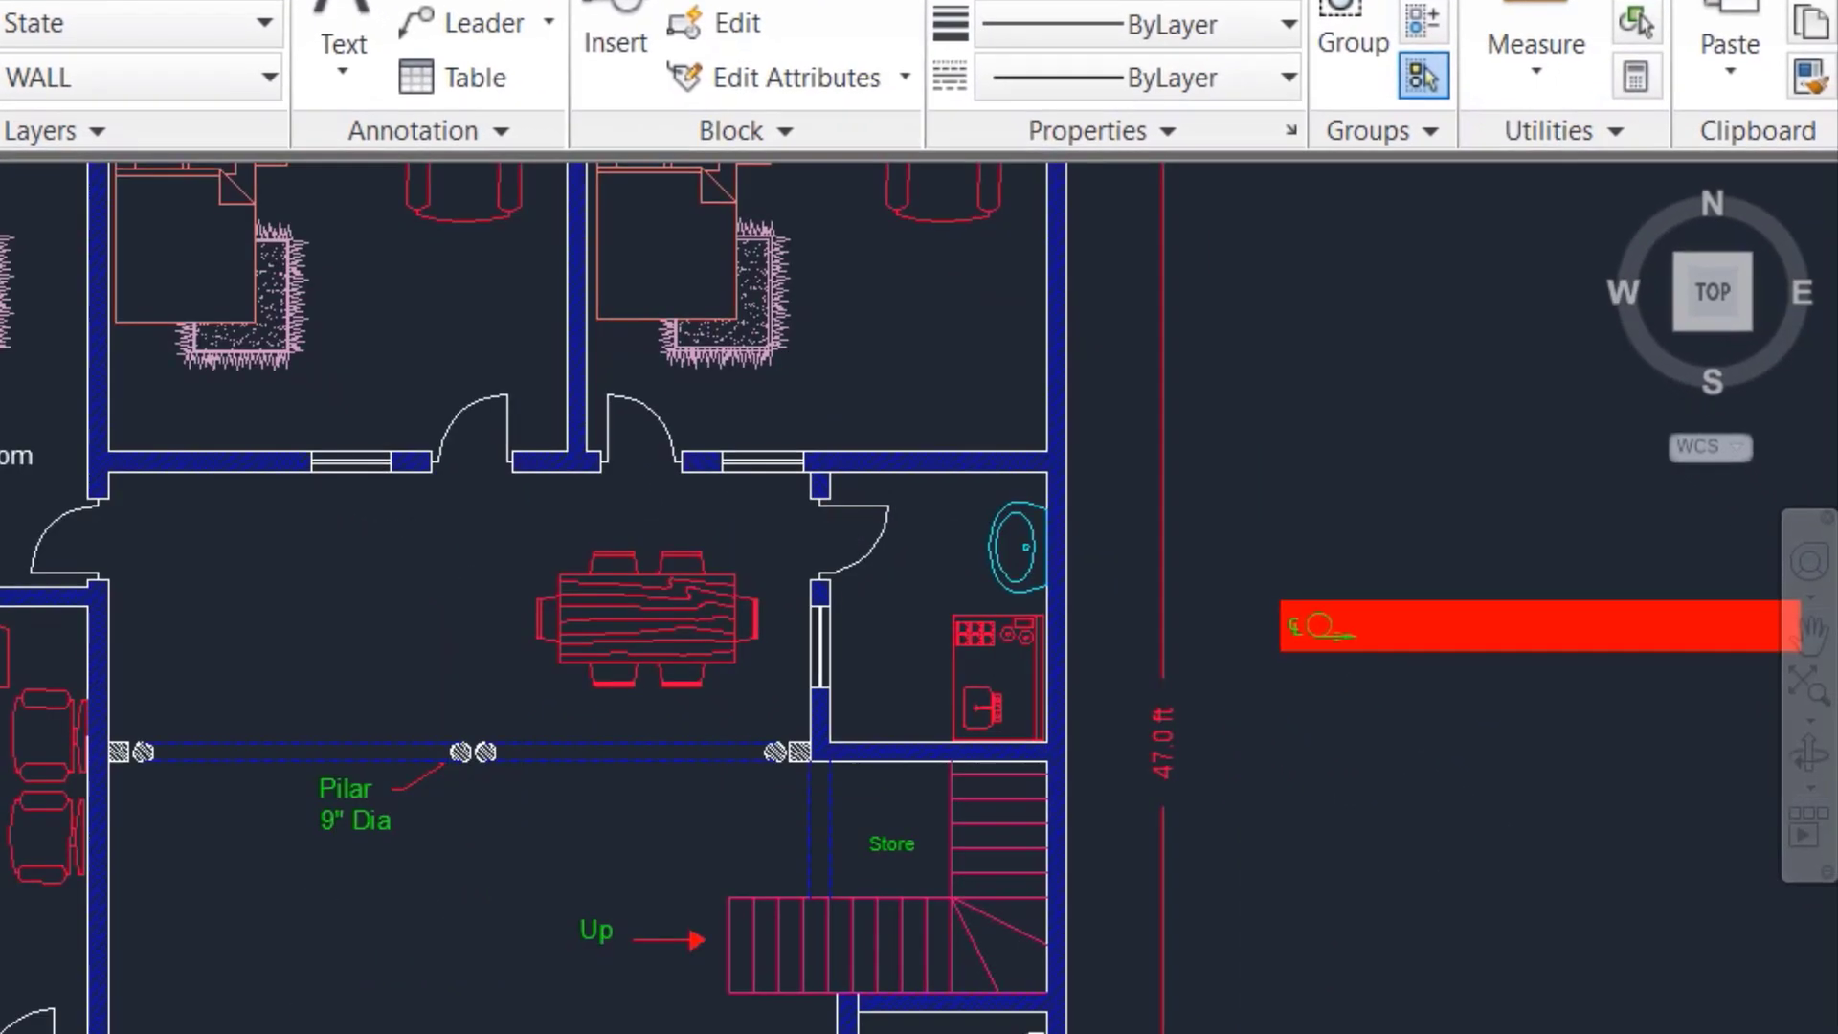
{"action": "scroll", "coordinate": [1453, 704], "scroll_direction": "up", "scroll_amount": 5}
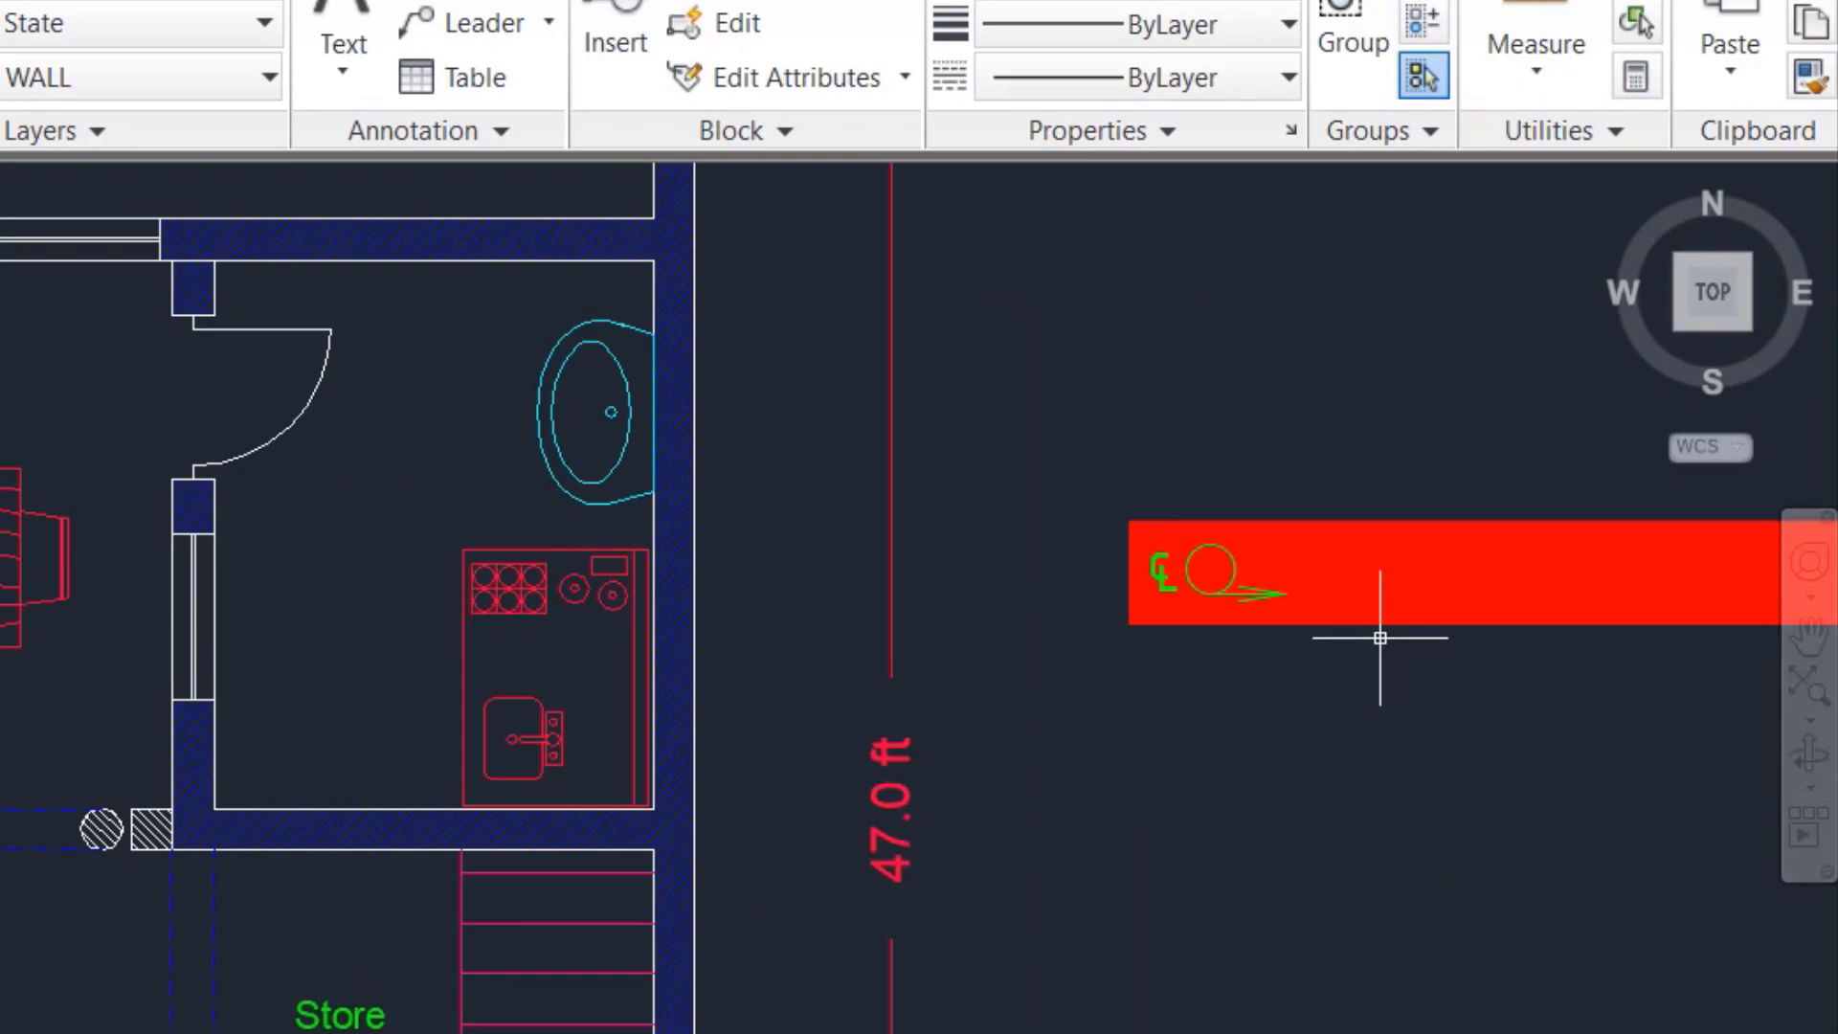
{"action": "left_click", "coordinate": [1436, 717]}
Step: Reopen the multiline text, replace the two symbols with "Bed Room", and finish editing
{"action": "double_click", "coordinate": [1232, 594]}
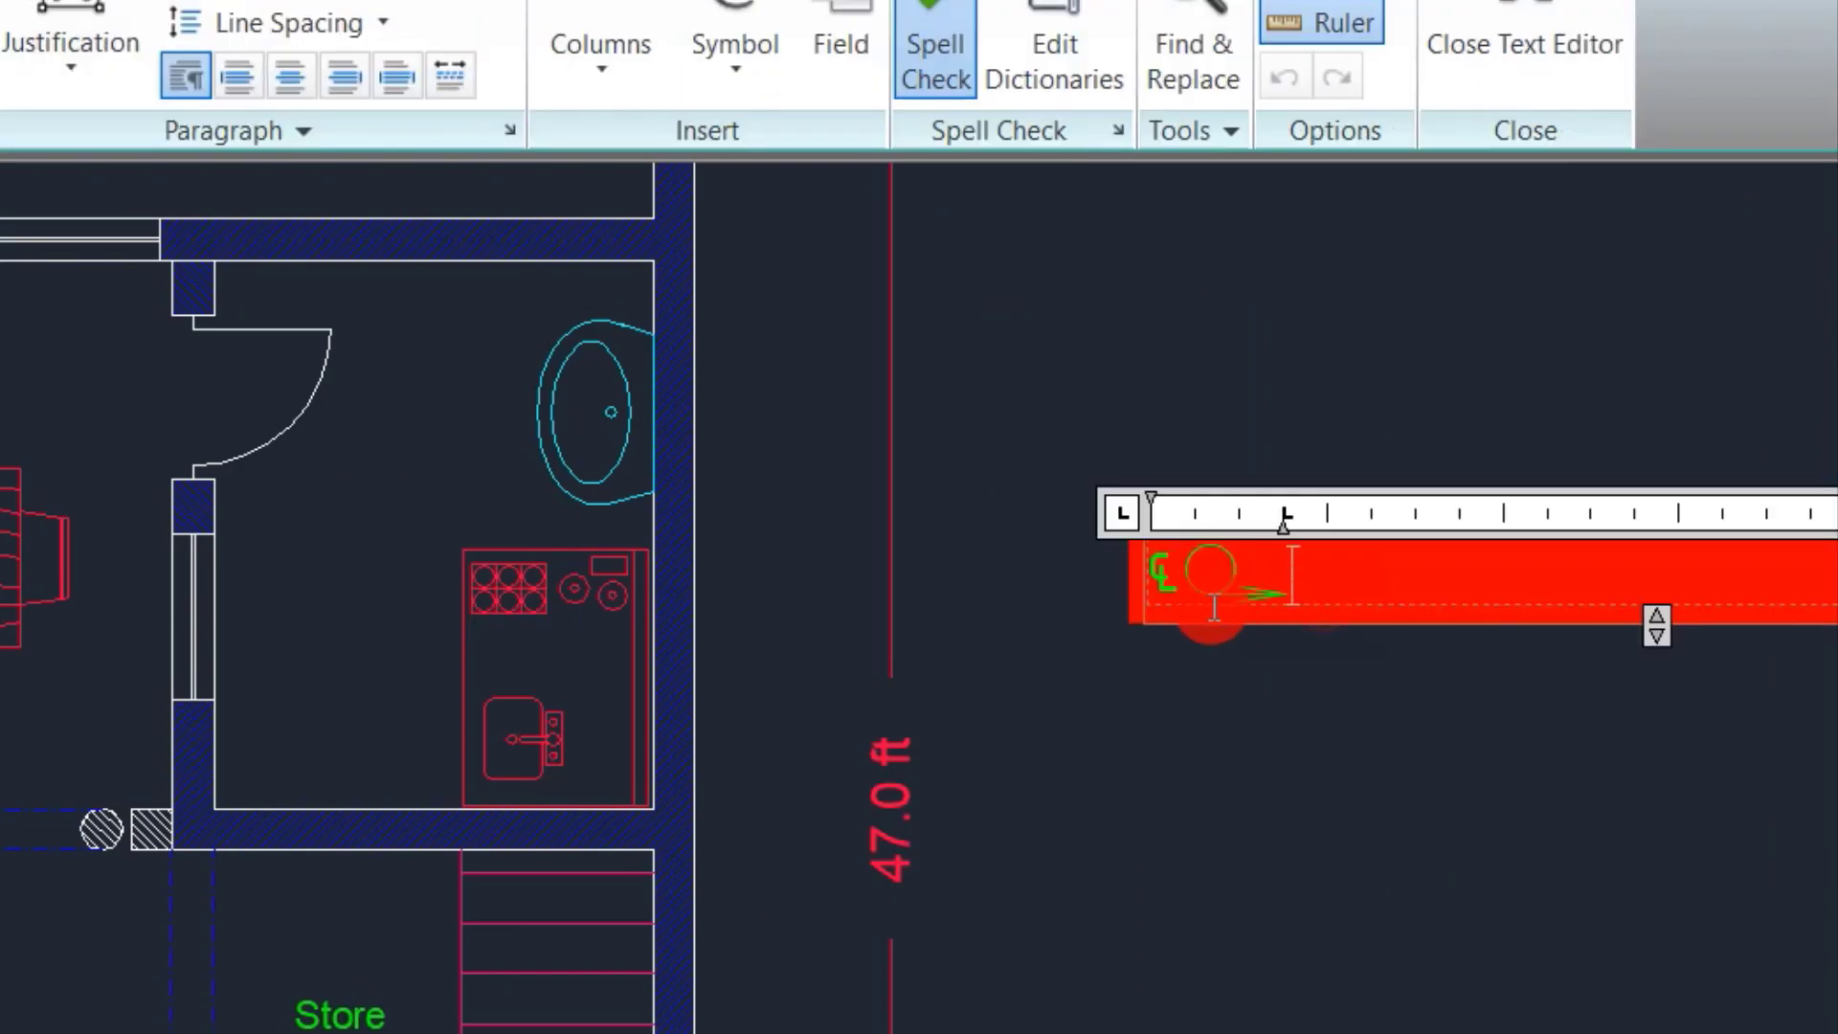
{"action": "left_click_drag", "start_coordinate": [1293, 601], "coordinate": [1130, 616]}
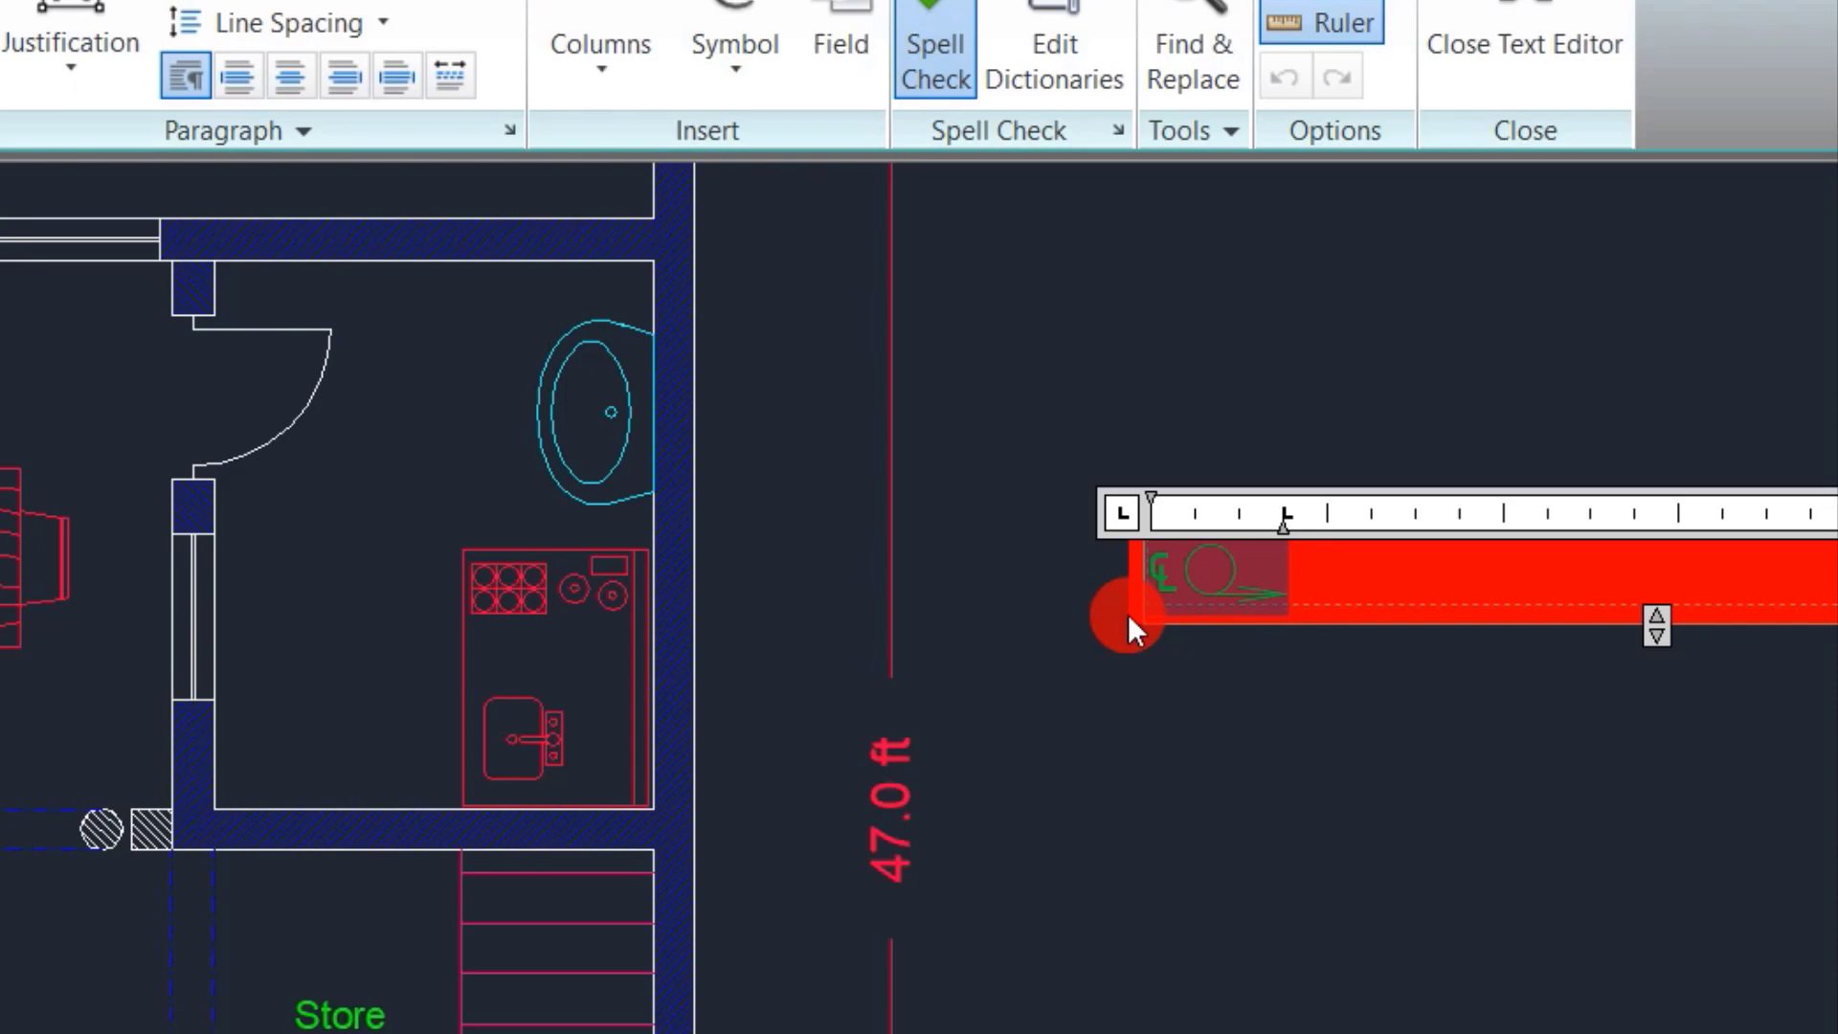
{"action": "type", "text": "Bed Room"}
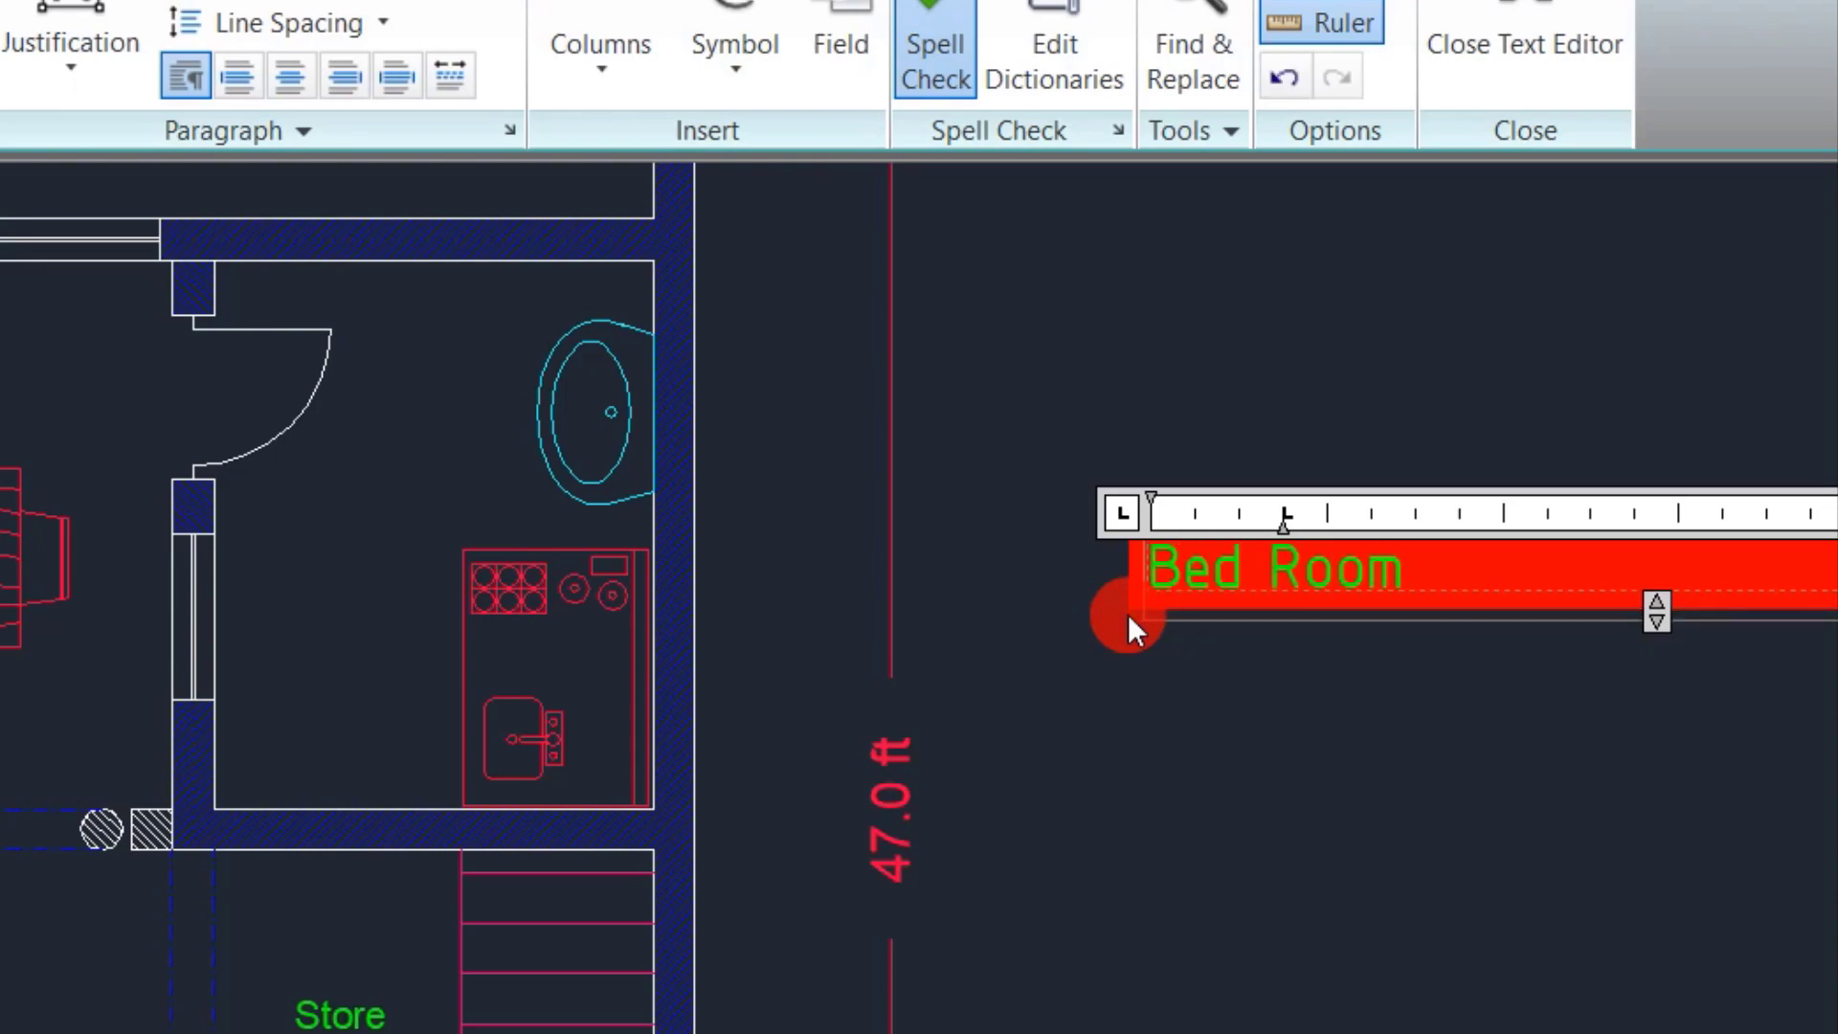
{"action": "key", "text": "Return"}
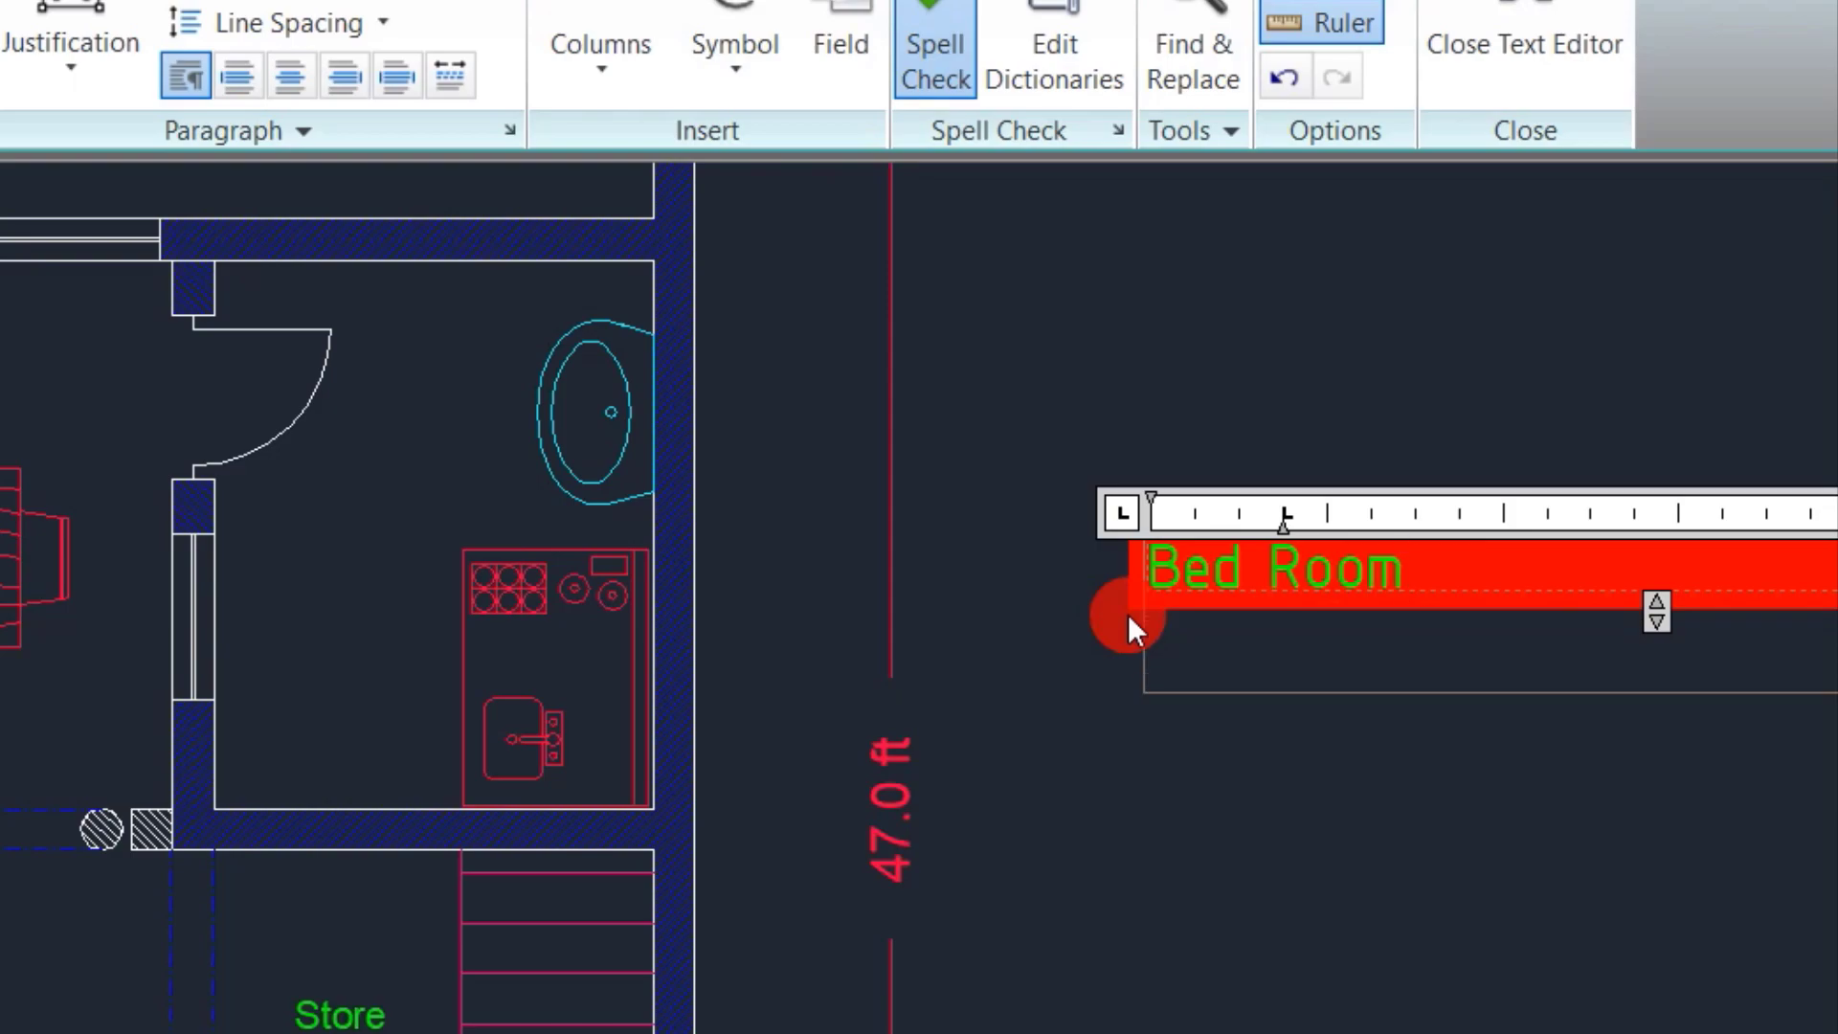
{"action": "left_click", "coordinate": [1245, 775]}
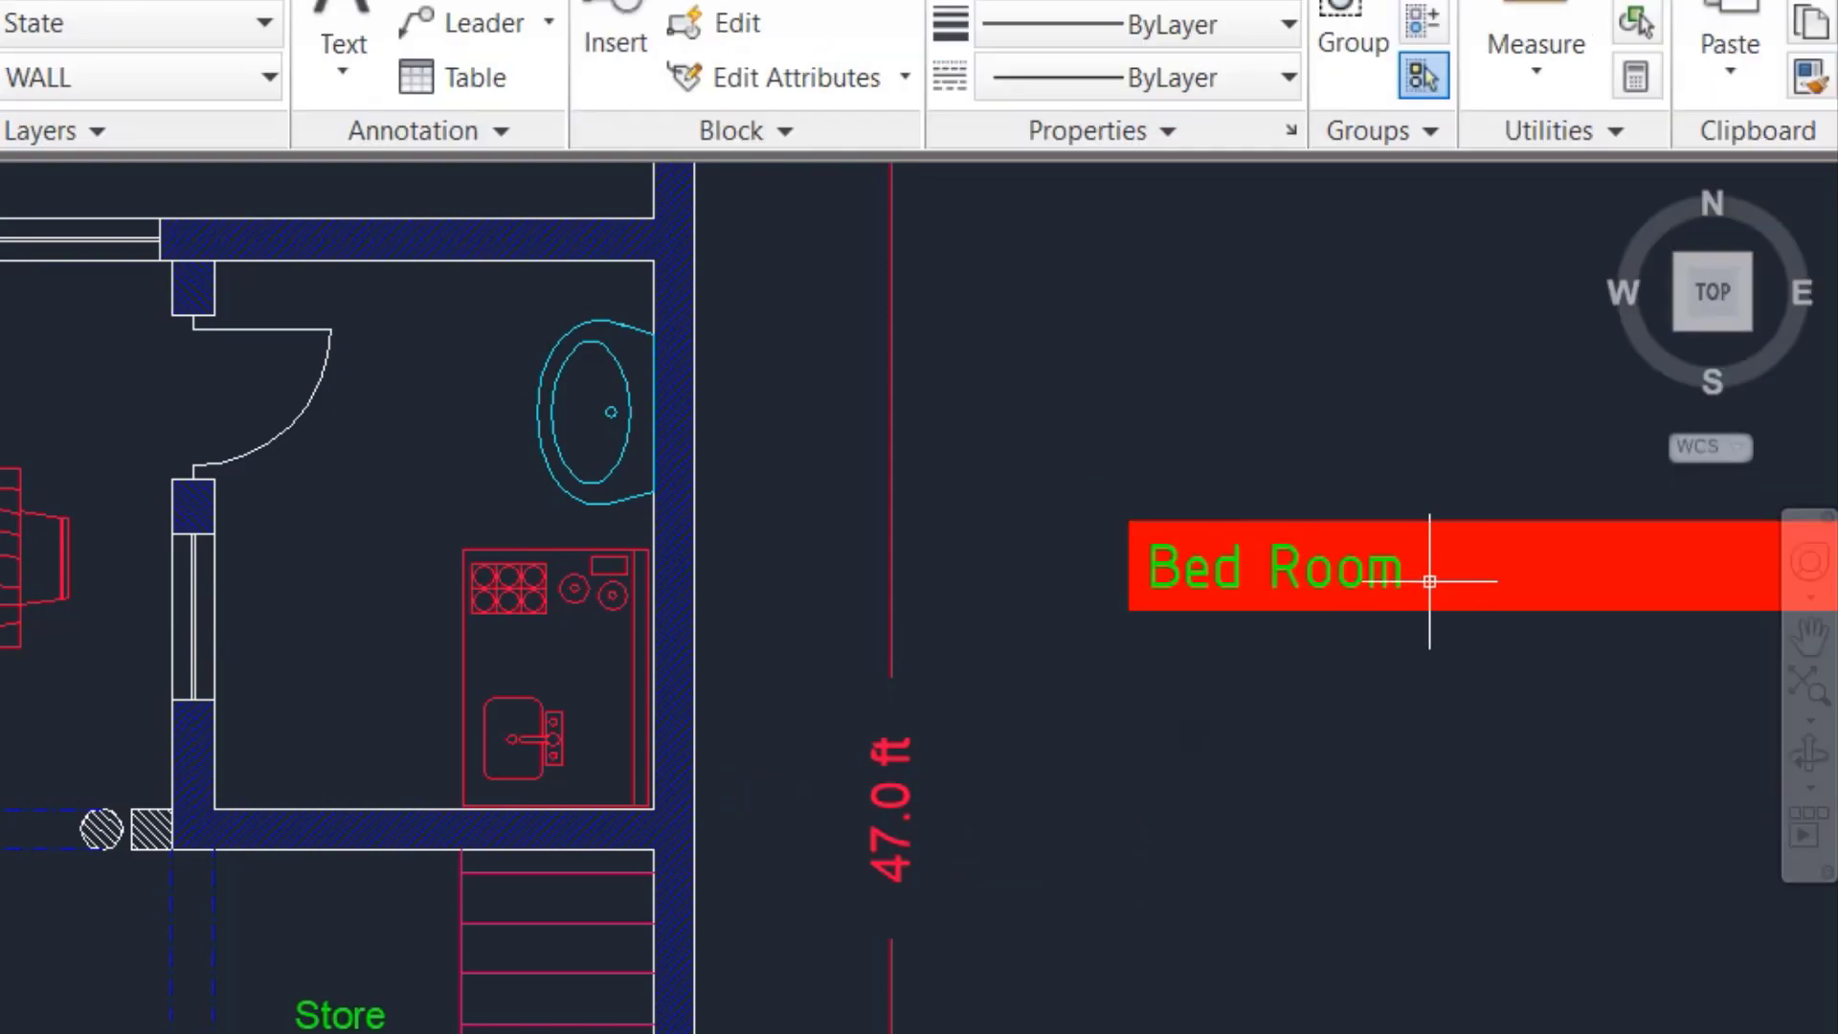
Step: Narrow the "Bed Room" text box with its width grip so the red background ends just past the words
{"action": "scroll", "coordinate": [1423, 596], "scroll_direction": "up", "scroll_amount": 3}
{"action": "scroll", "coordinate": [1186, 628], "scroll_direction": "down", "scroll_amount": 5}
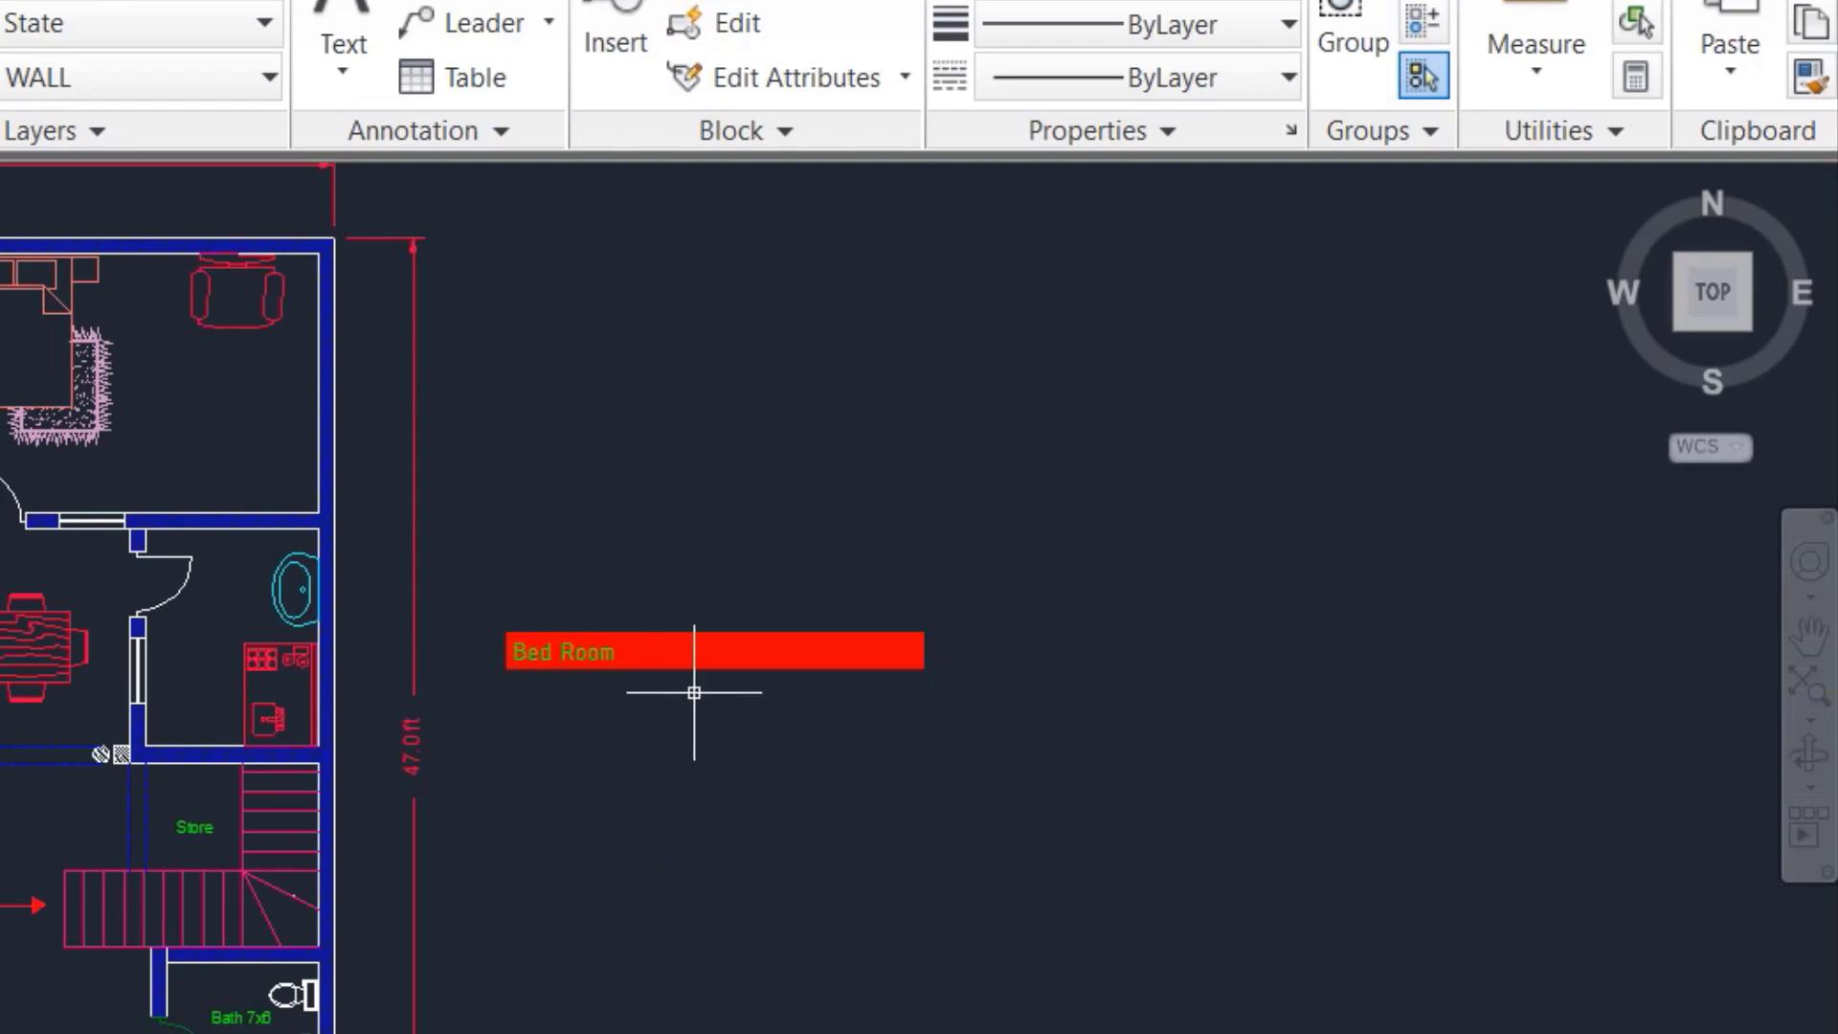
{"action": "scroll", "coordinate": [695, 692], "scroll_direction": "up", "scroll_amount": 5}
{"action": "left_click", "coordinate": [744, 608]}
{"action": "left_click", "coordinate": [403, 605]}
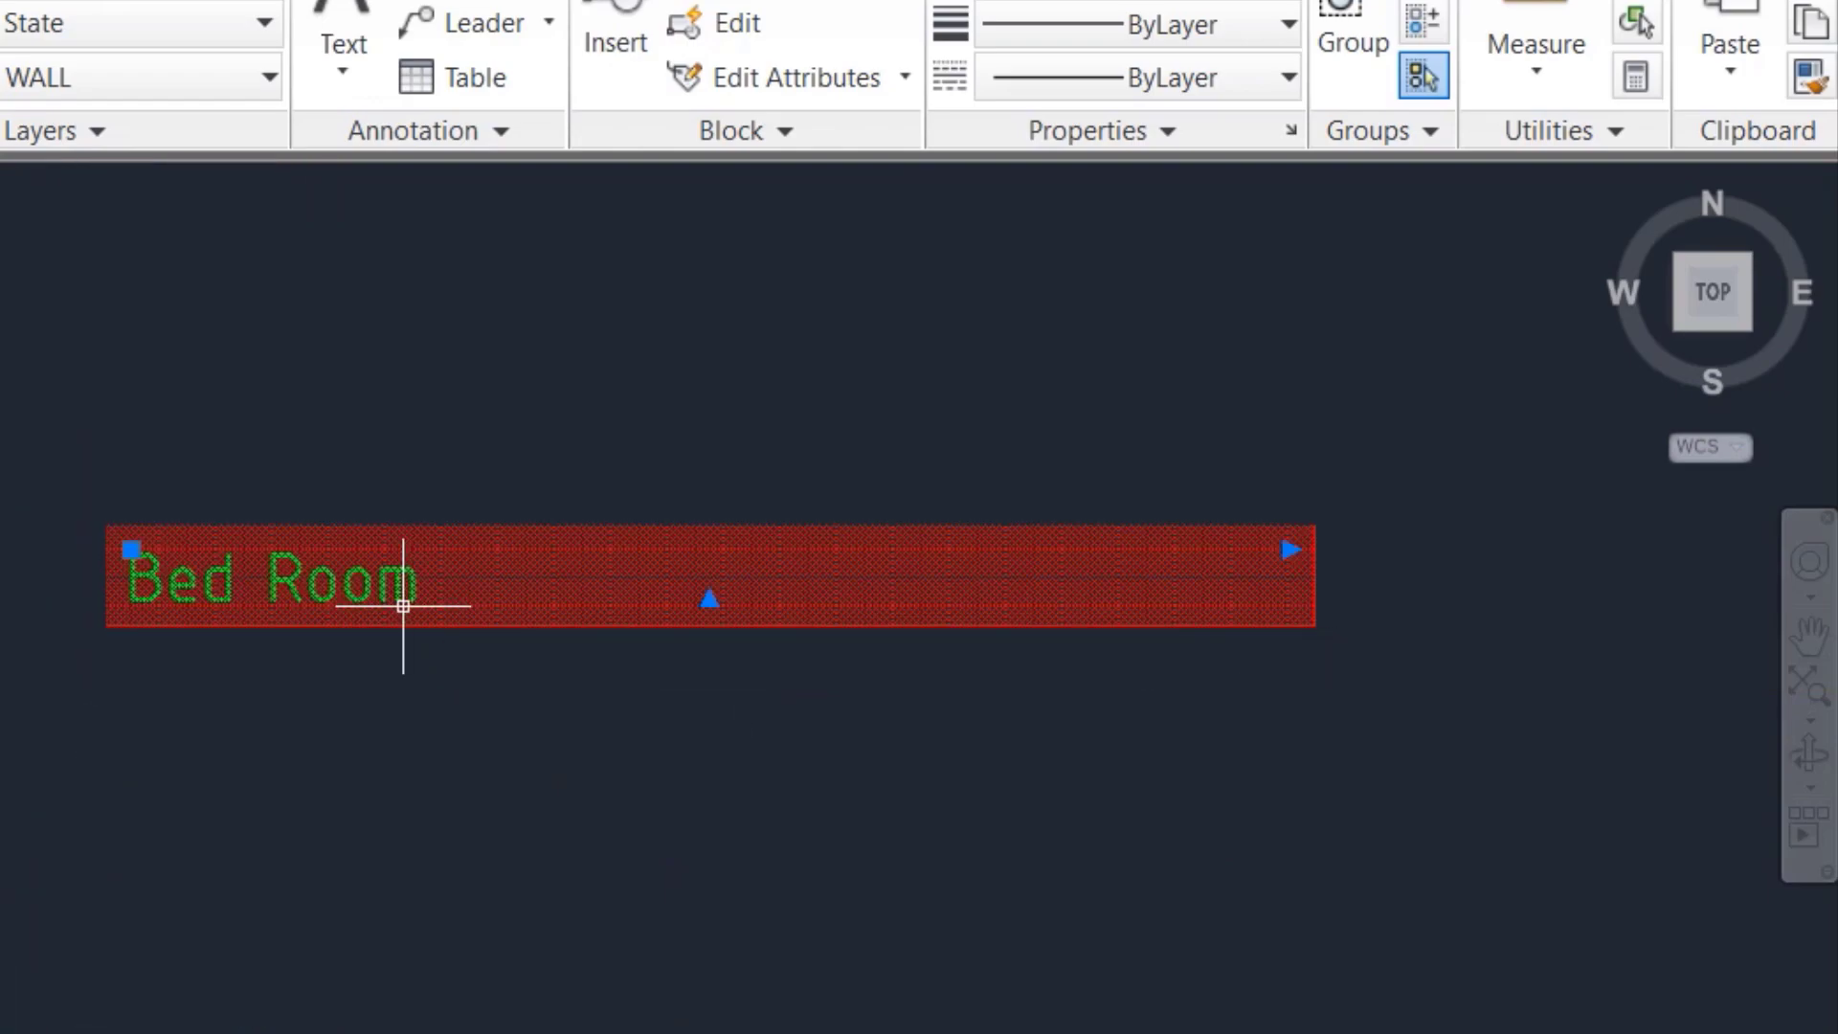
{"action": "left_click", "coordinate": [1306, 567]}
{"action": "left_click", "coordinate": [1279, 560]}
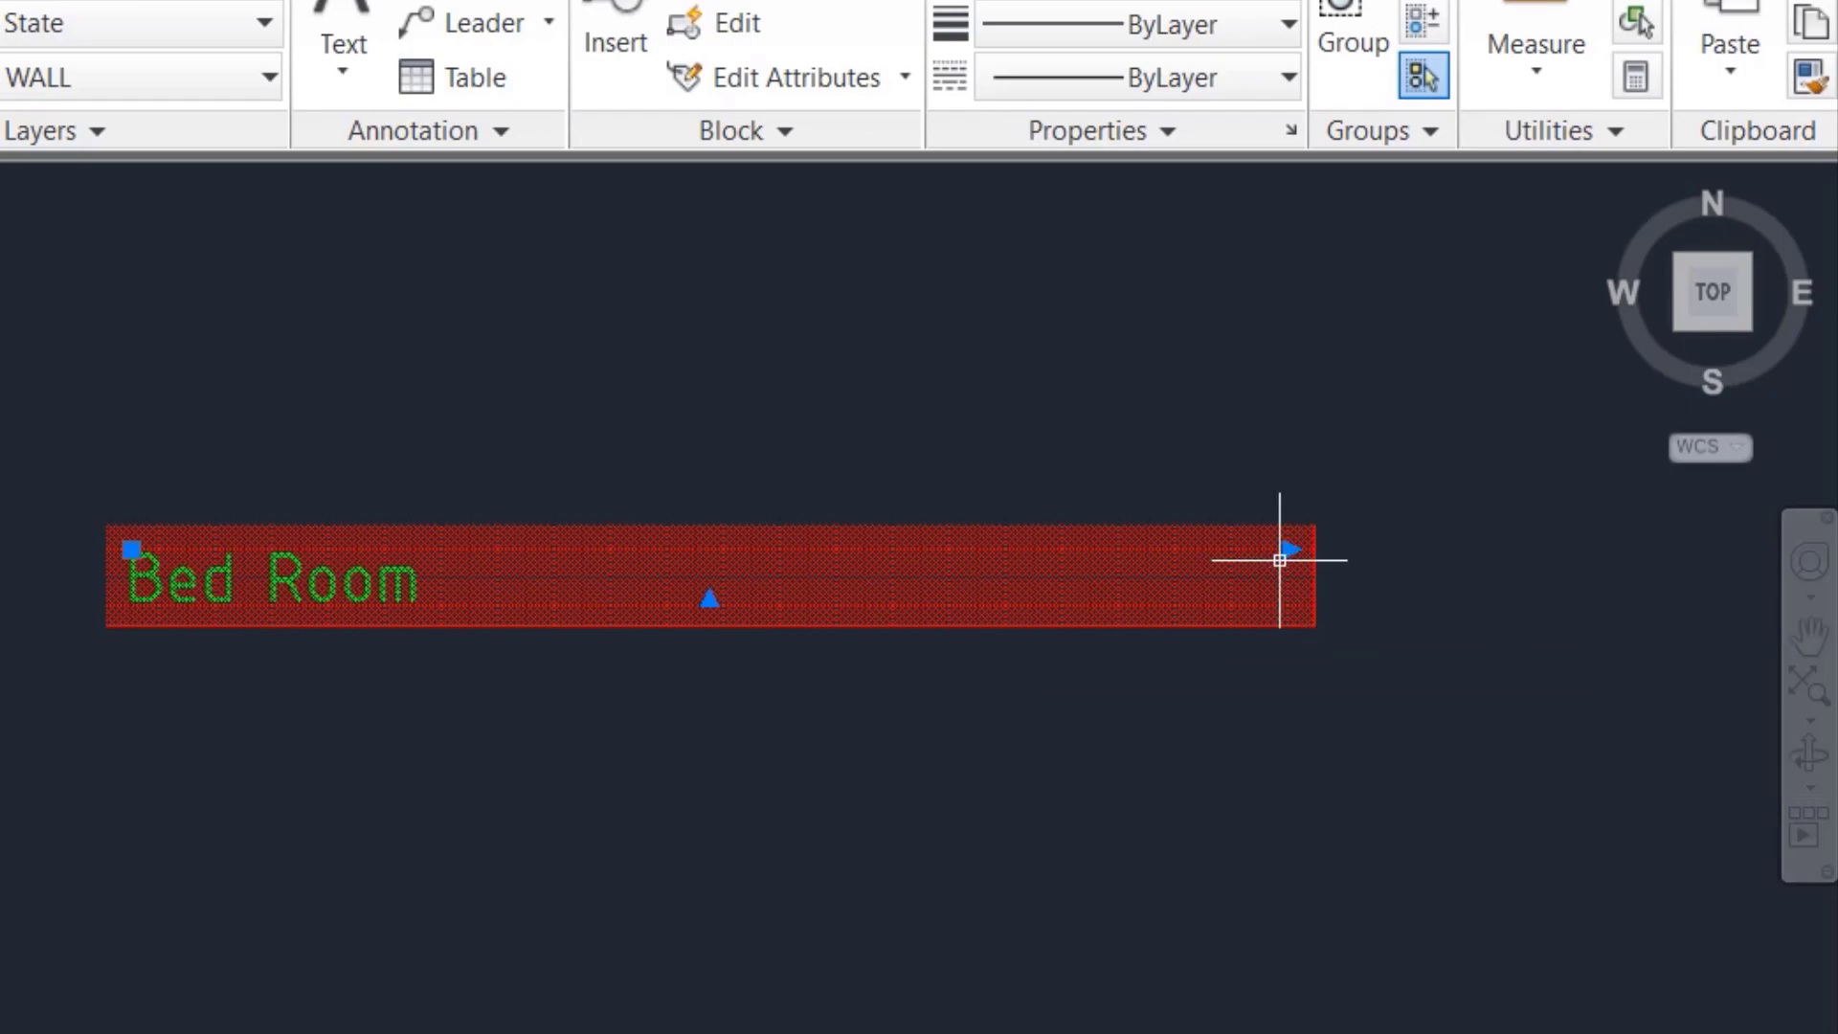
{"action": "left_click", "coordinate": [1290, 551]}
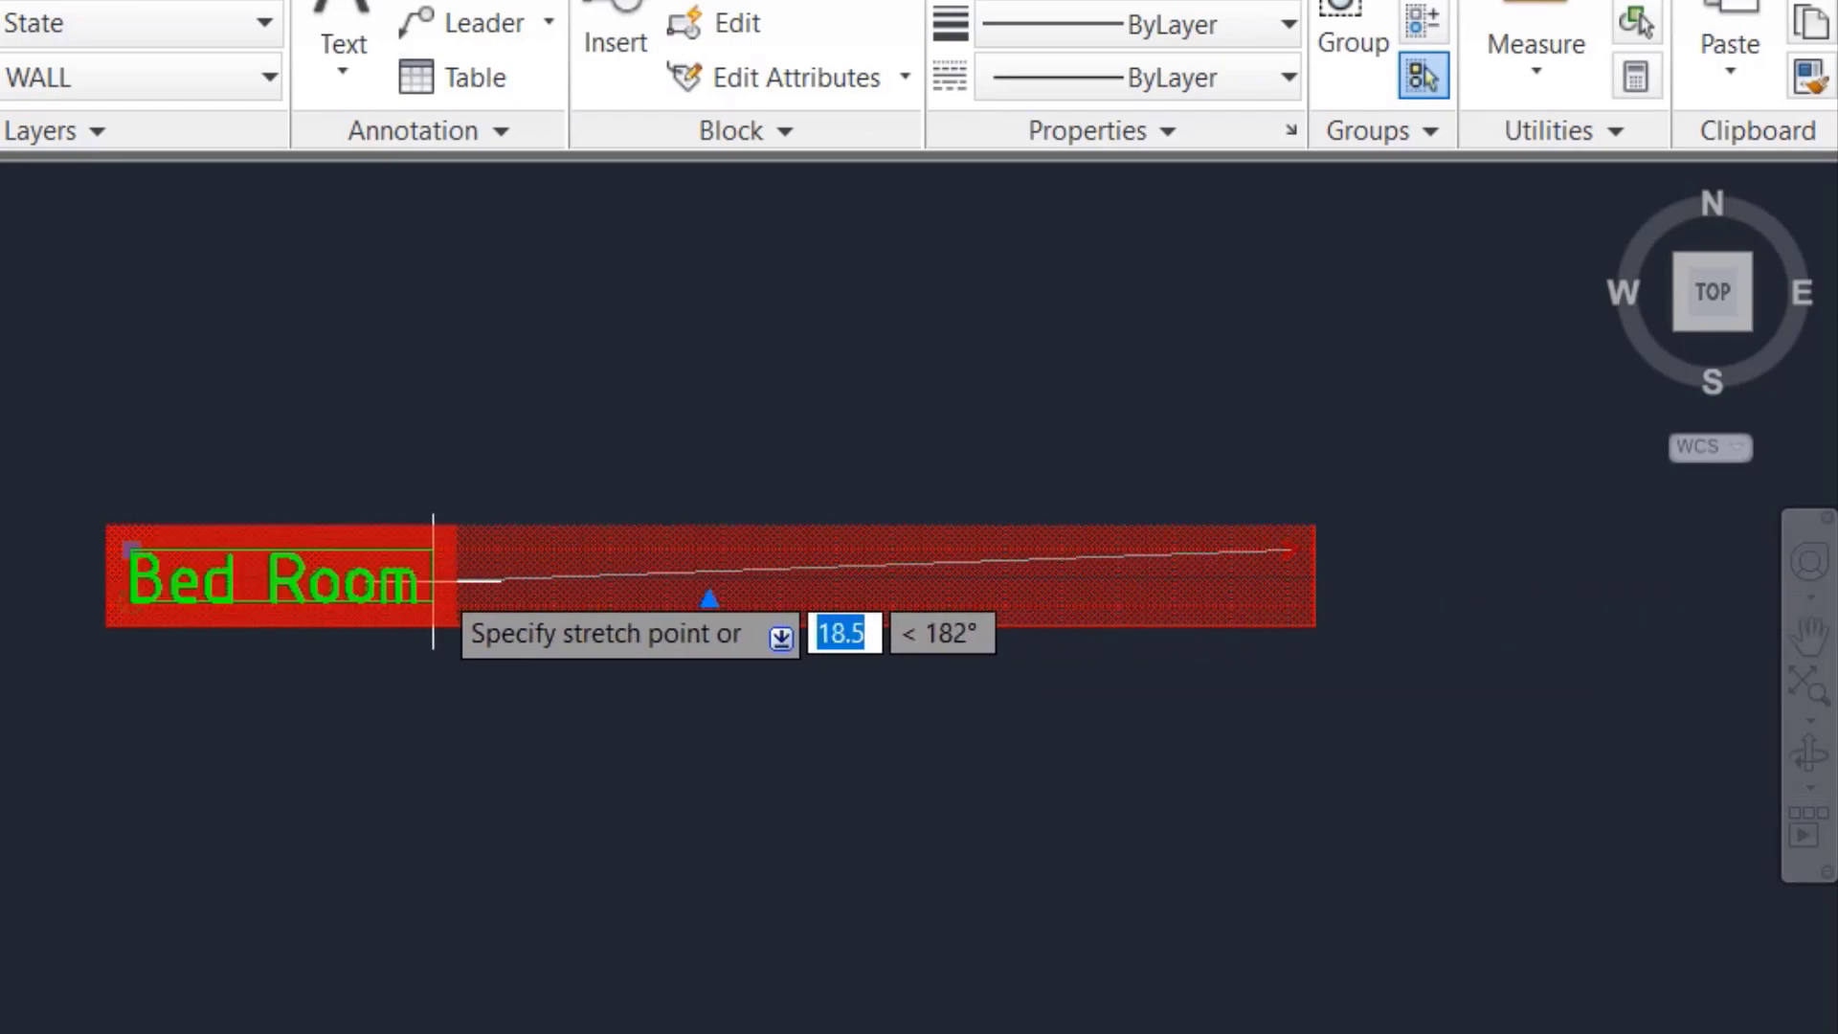
{"action": "left_click", "coordinate": [497, 575]}
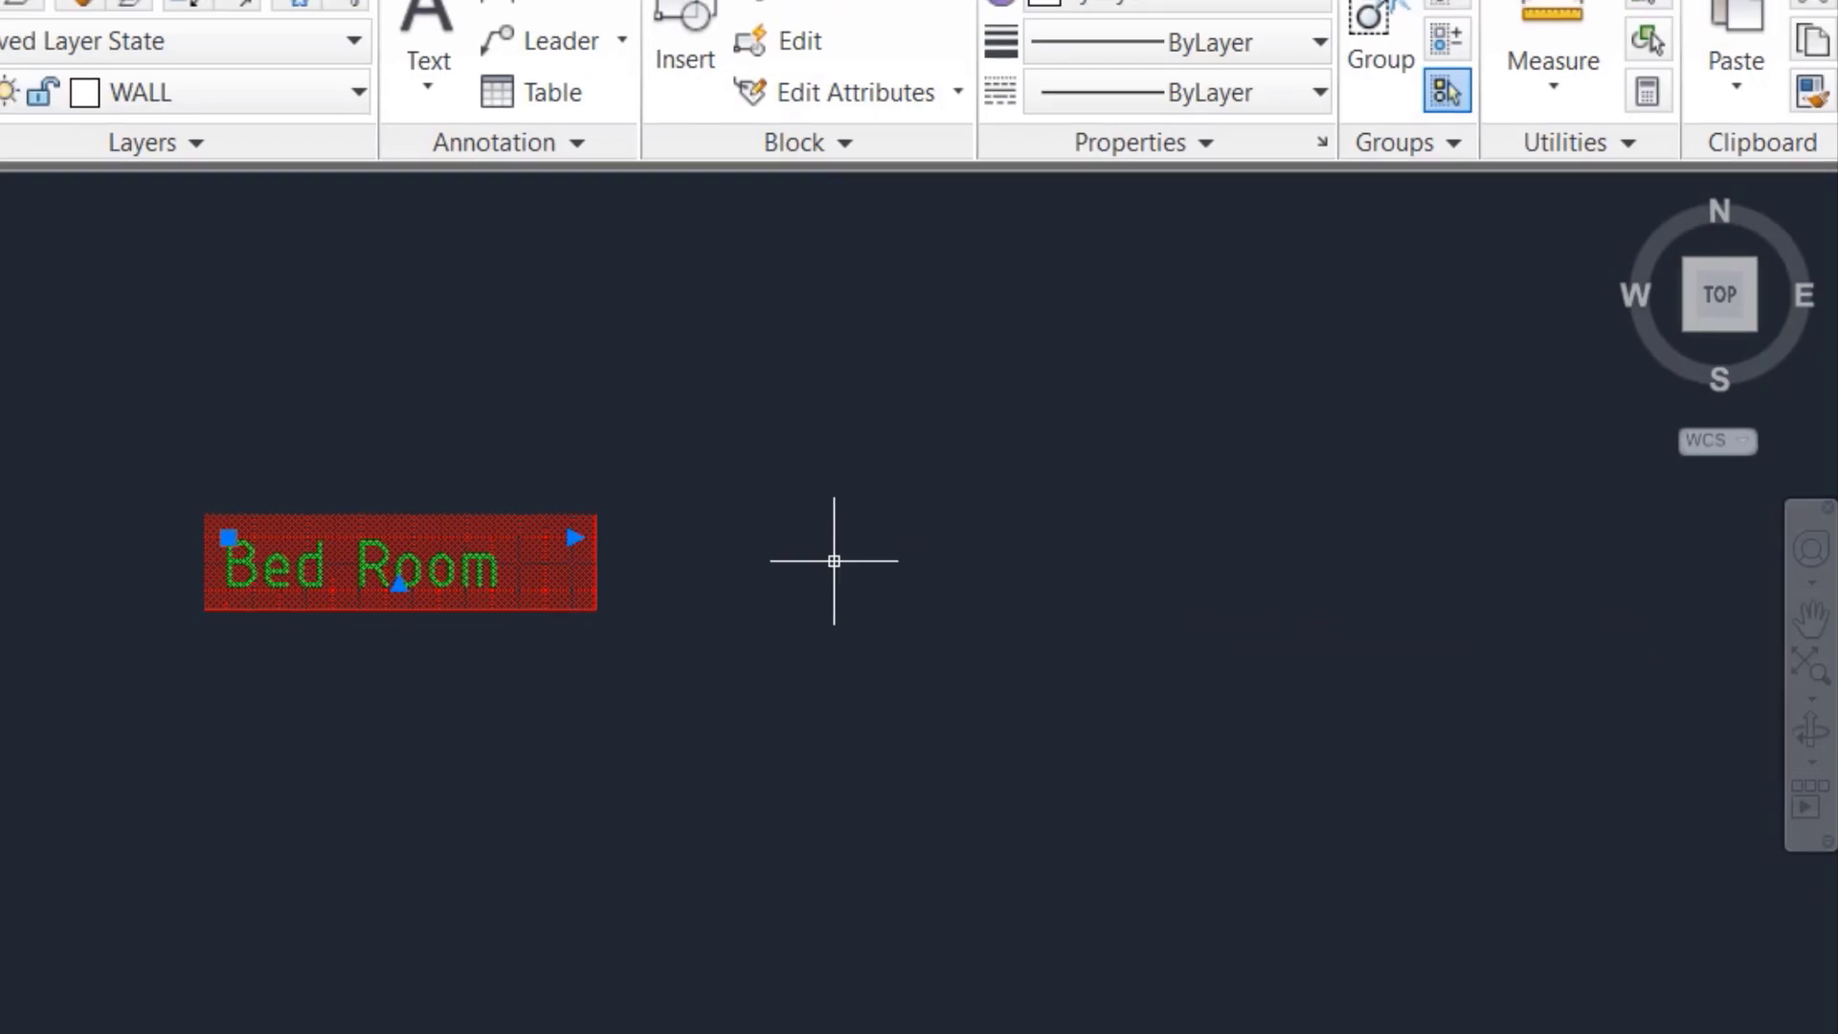
Step: Start a new multiline text and draw its box below the red "Bed Room" label outside the plan
{"action": "scroll", "coordinate": [427, 622], "scroll_direction": "up", "scroll_amount": 4}
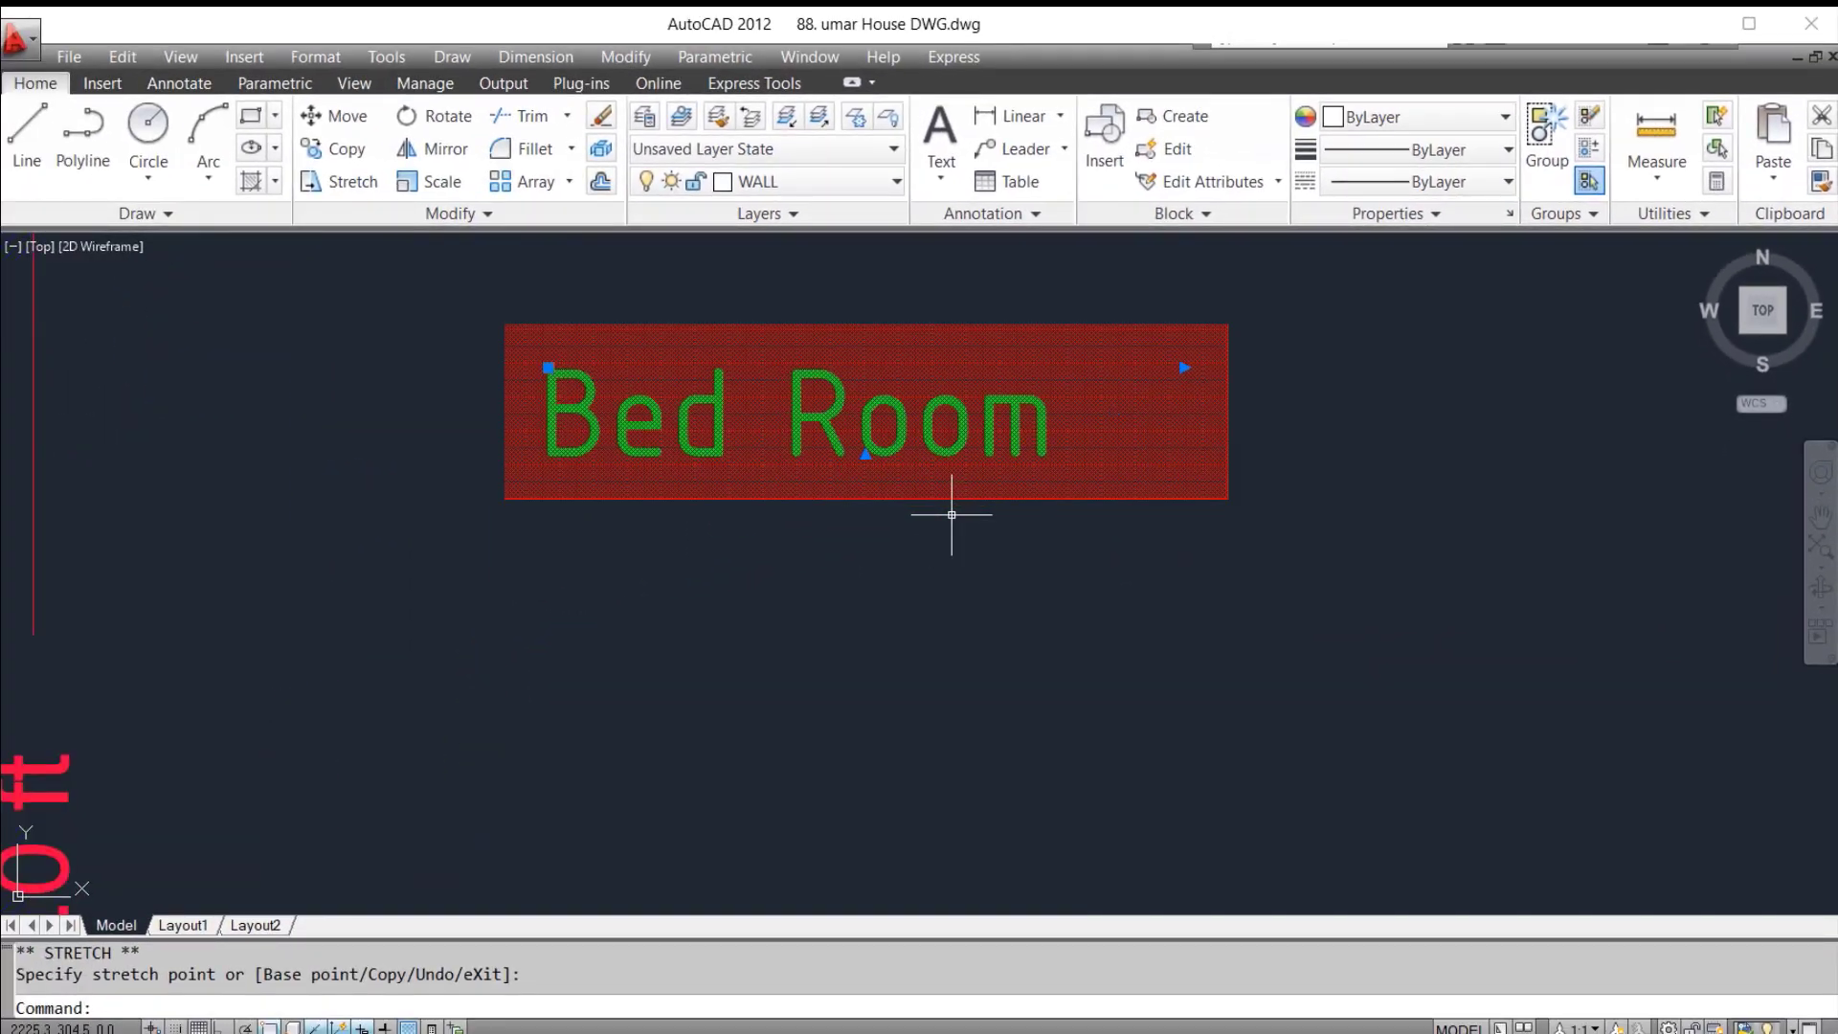
{"action": "scroll", "coordinate": [952, 514], "scroll_direction": "down", "scroll_amount": 4}
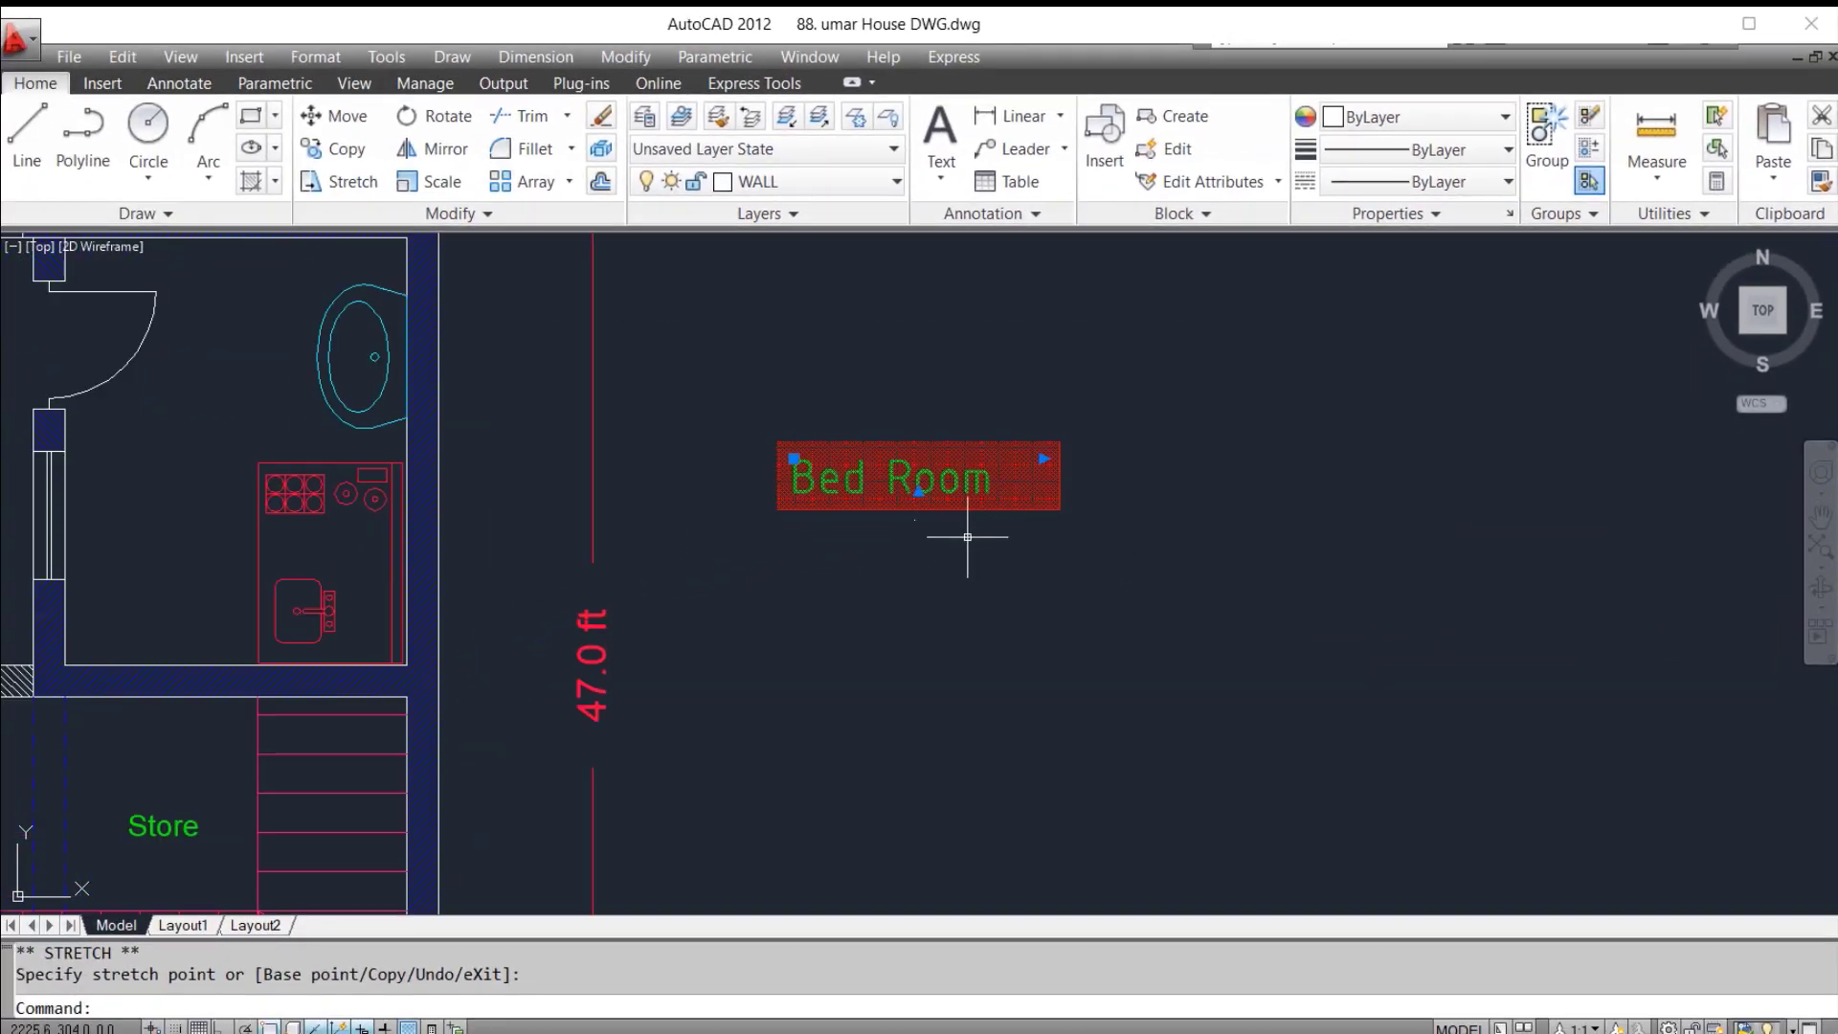
{"action": "type", "text": "t"}
{"action": "key", "text": "space"}
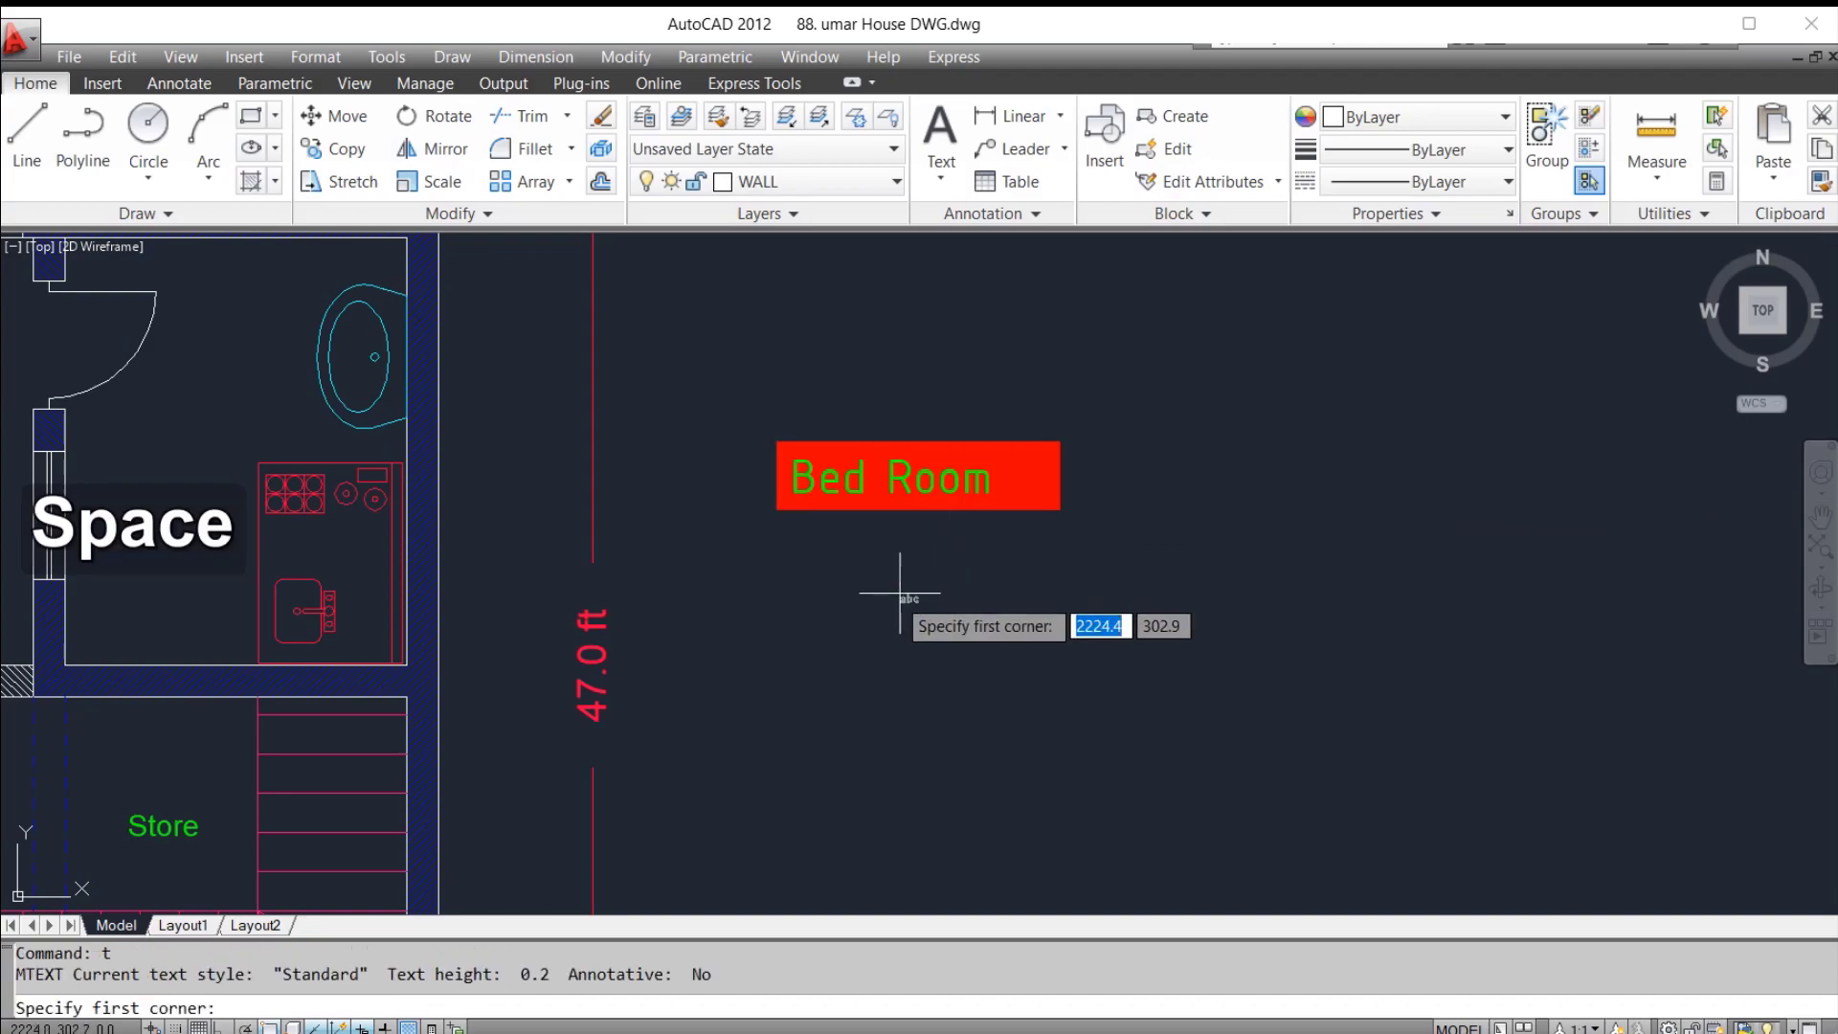
{"action": "left_click", "coordinate": [775, 660]}
{"action": "left_click", "coordinate": [1126, 790]}
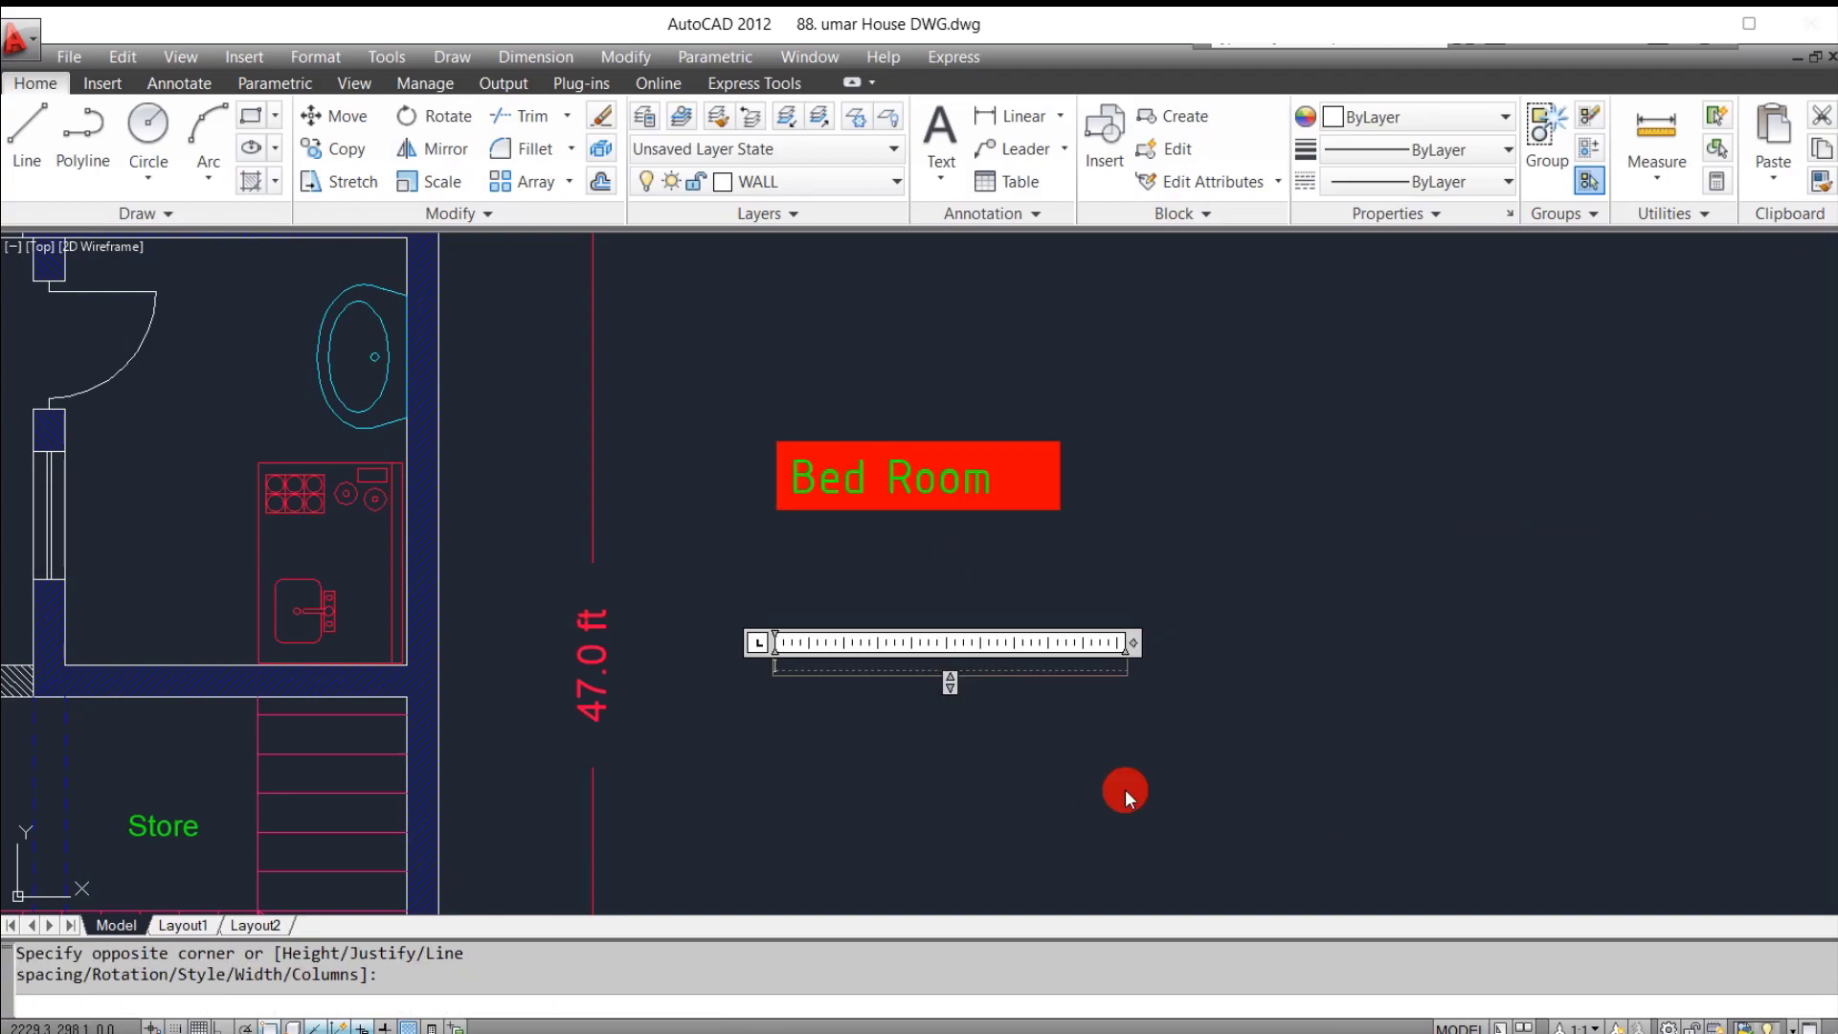
Step: Set the new text's height to 0.8, its colour to Green and its style to bold
{"action": "left_click", "coordinate": [371, 149]}
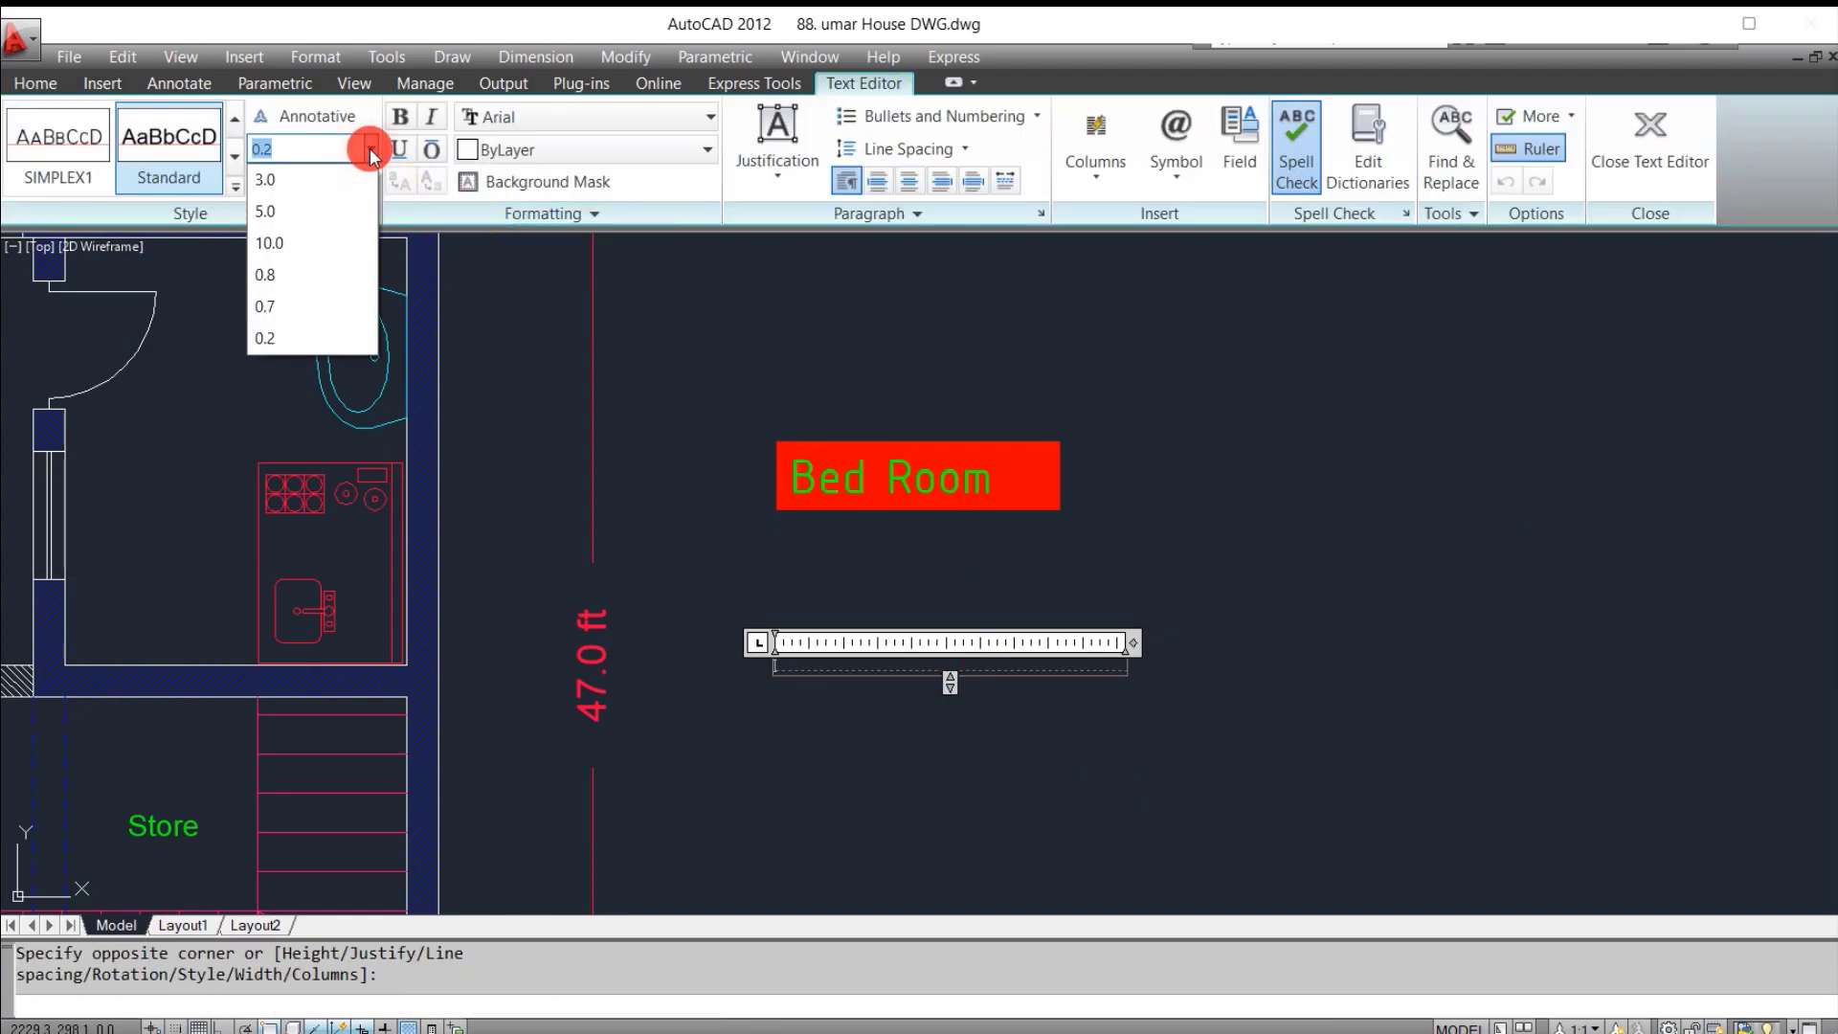
{"action": "left_click", "coordinate": [280, 275]}
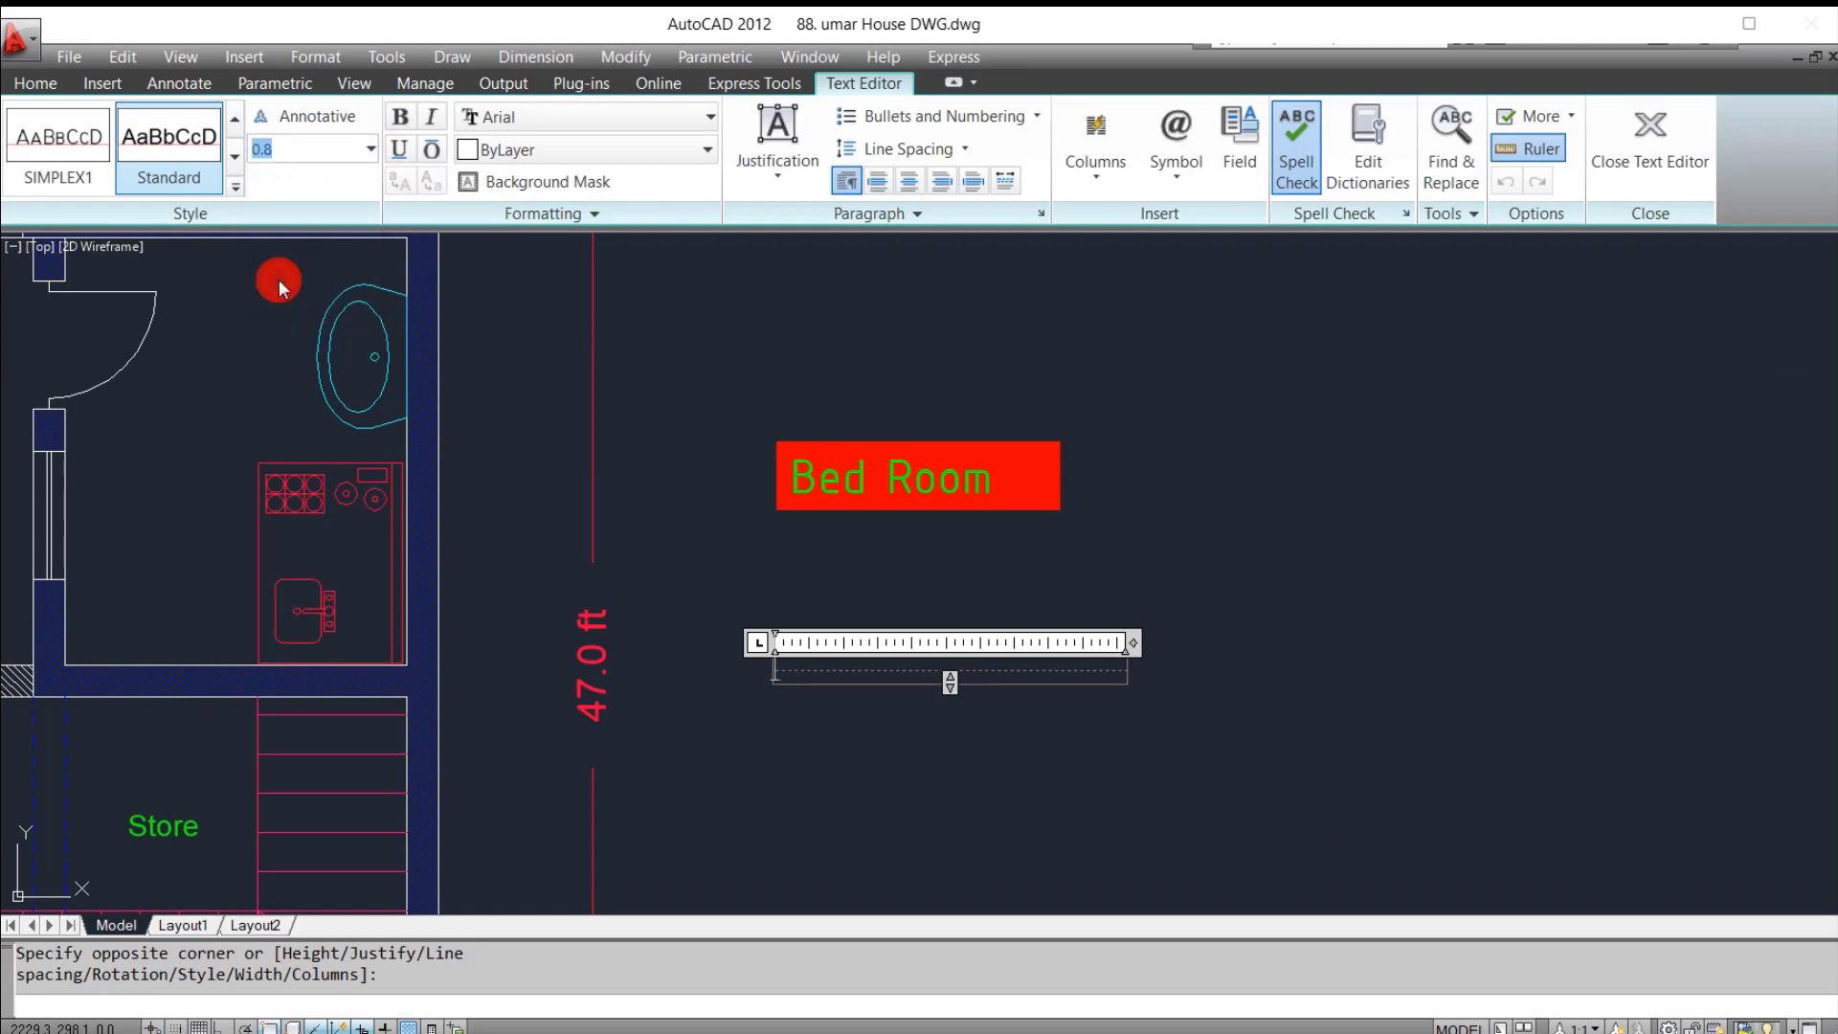
{"action": "left_click", "coordinate": [678, 151]}
{"action": "left_click", "coordinate": [539, 304]}
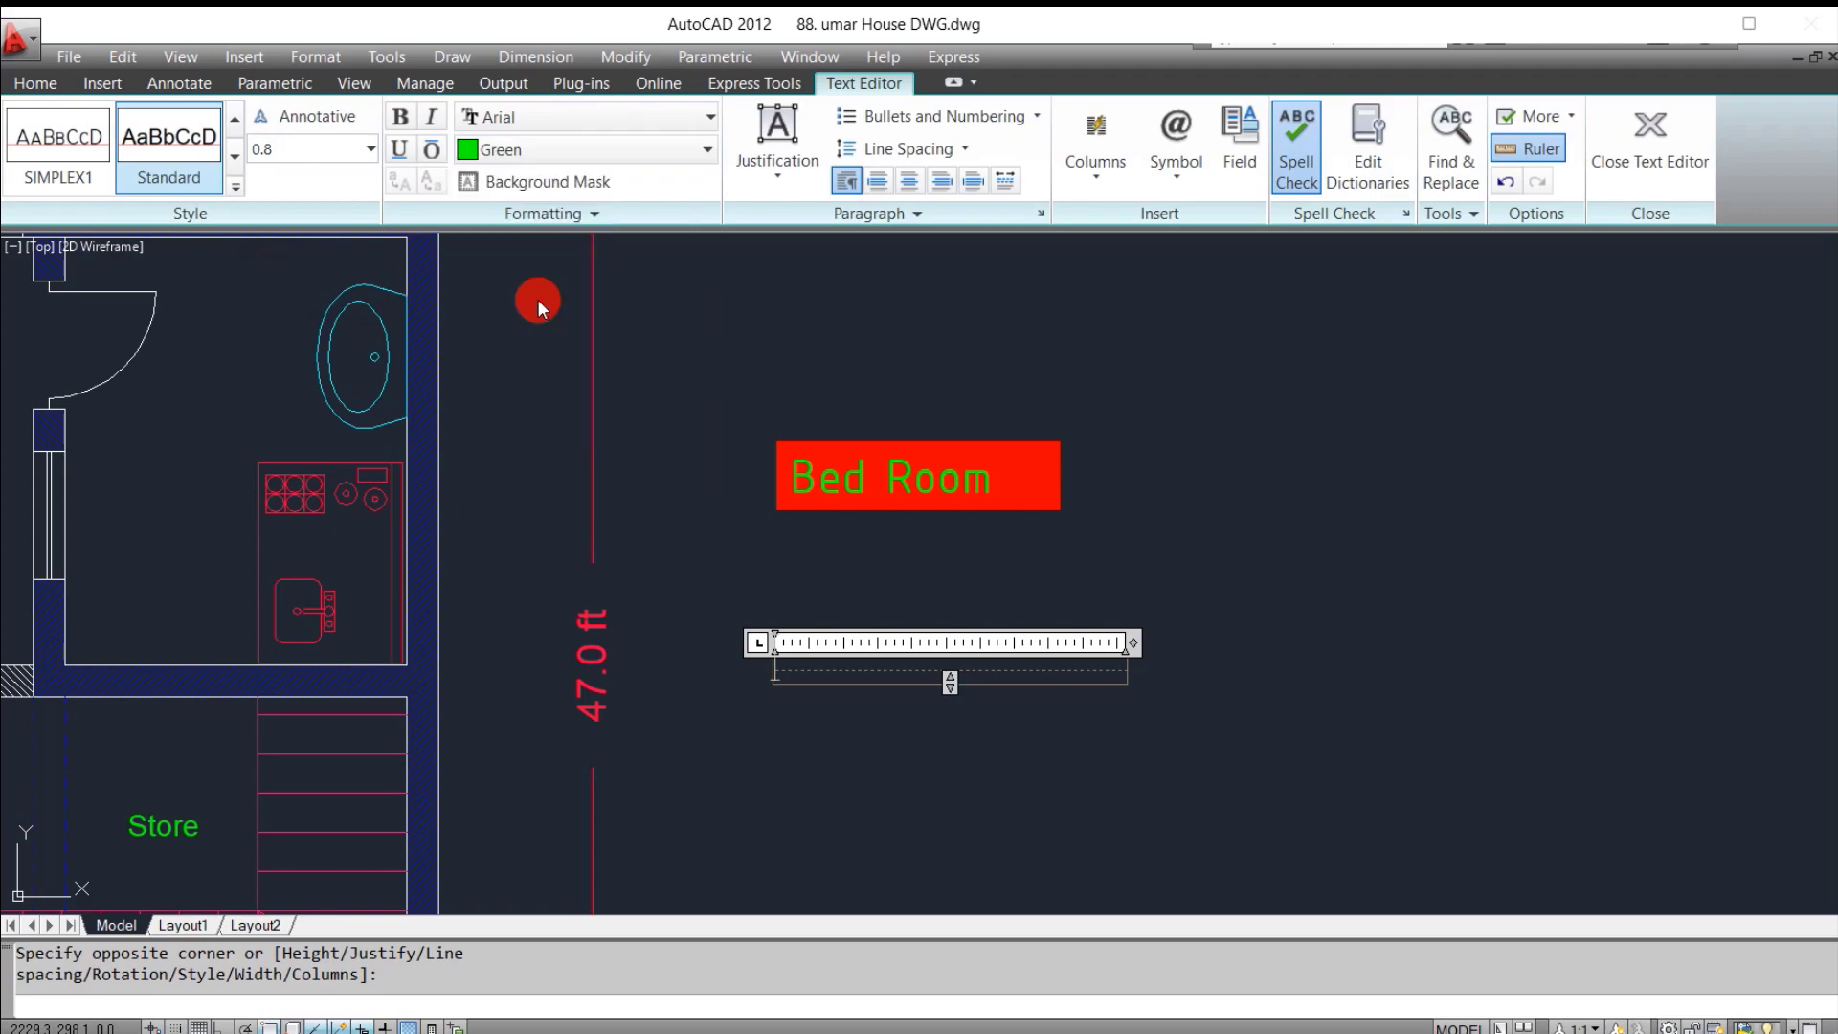
{"action": "left_click", "coordinate": [407, 129]}
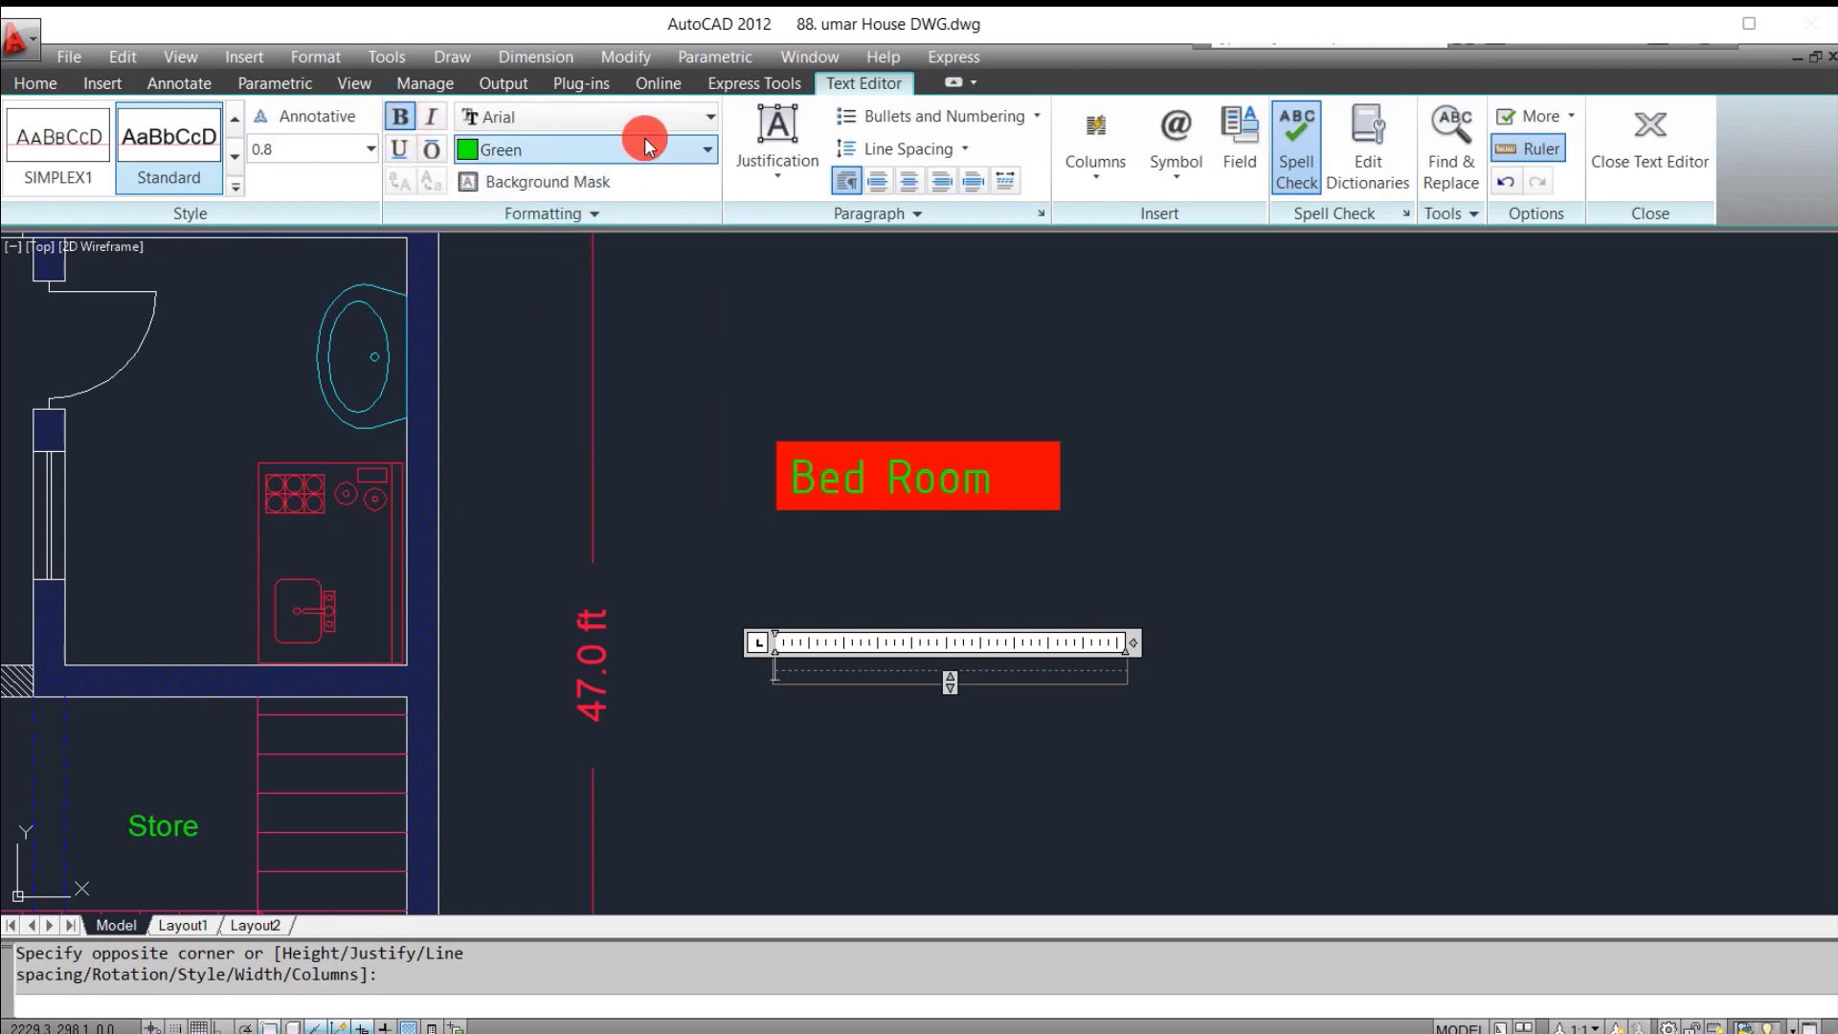
Step: Set the new text's font to Times New Roman Baltic and turn off its background mask
{"action": "left_click", "coordinate": [657, 117]}
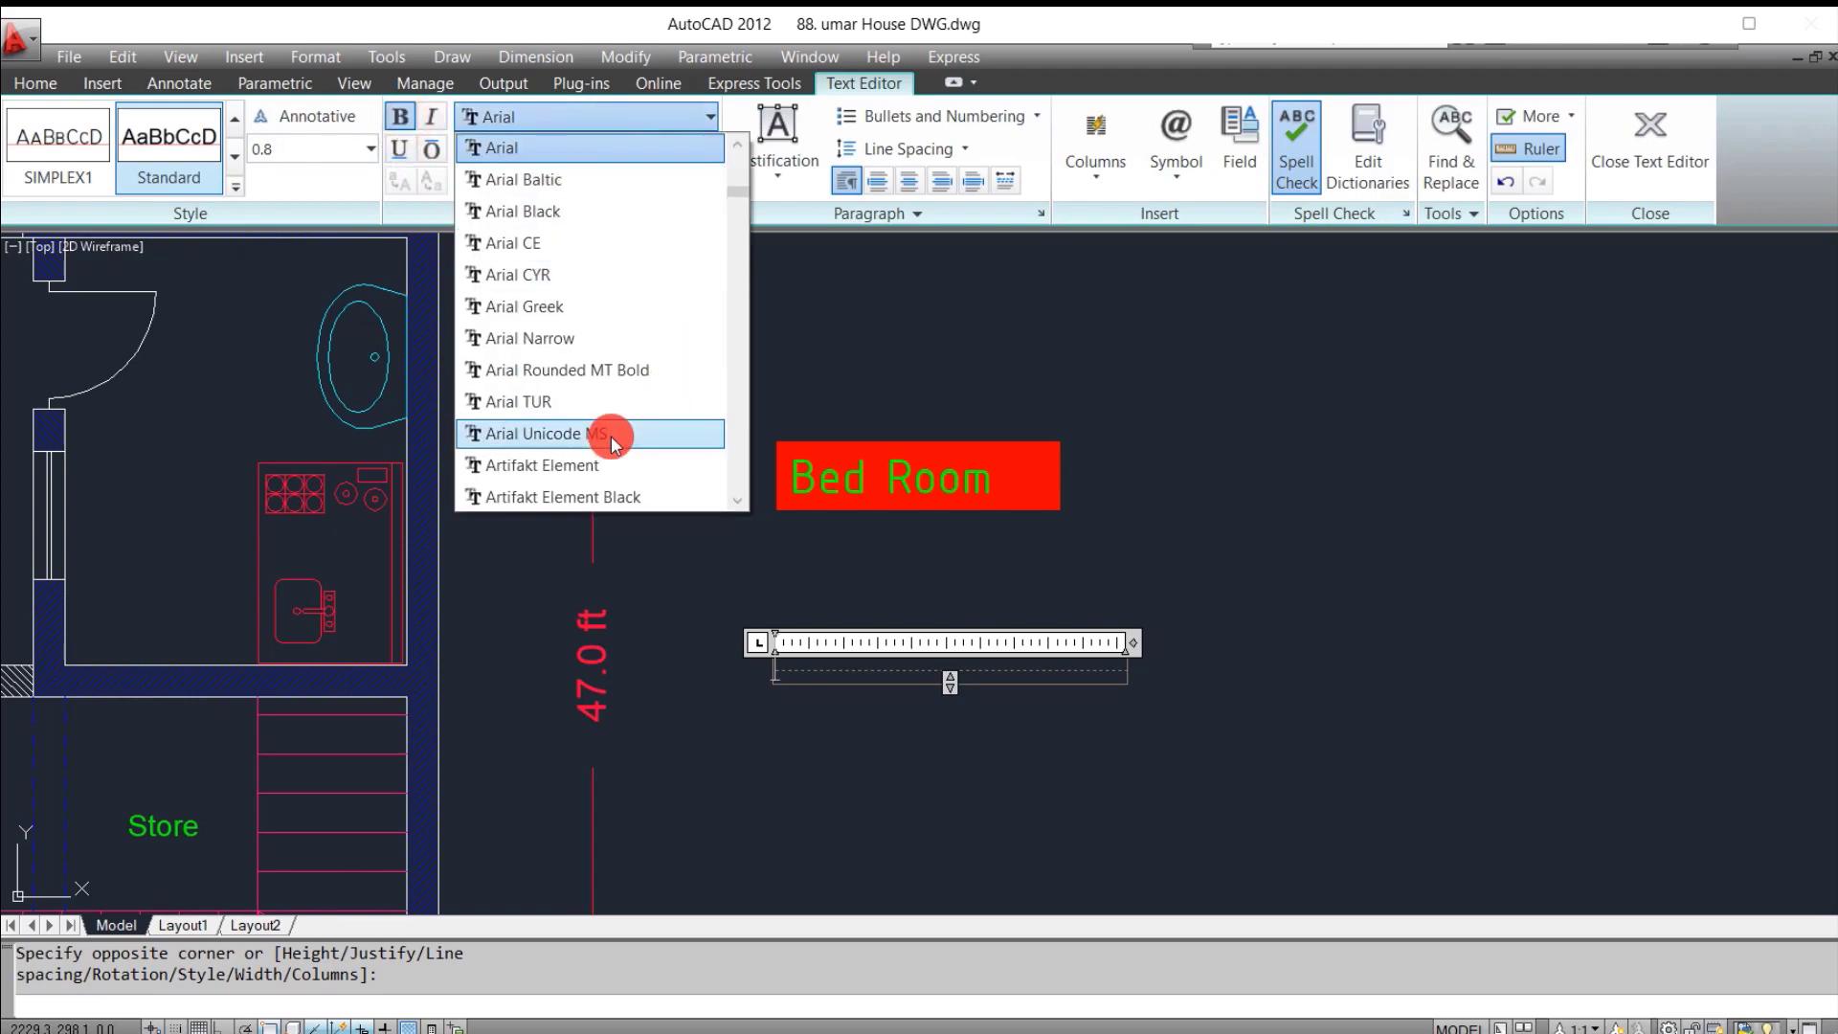
{"action": "key", "text": "t"}
{"action": "scroll", "coordinate": [607, 435], "scroll_direction": "down", "scroll_amount": 2}
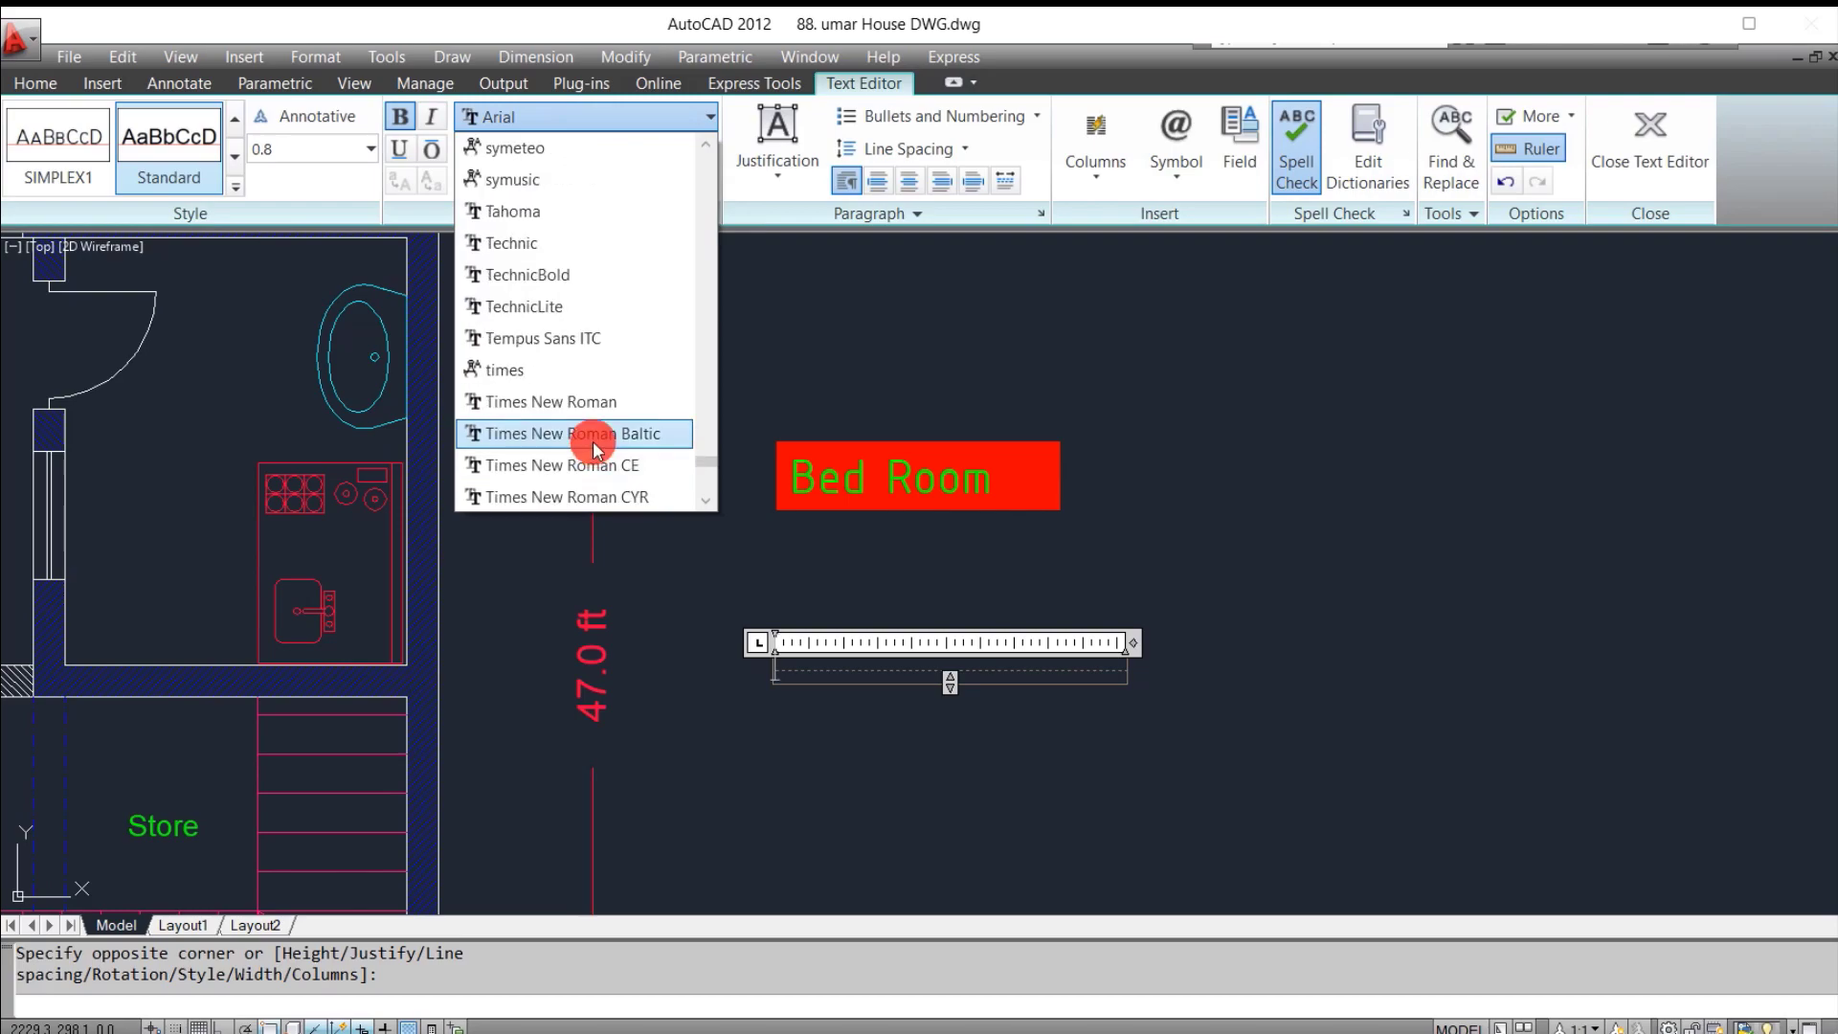
{"action": "left_click", "coordinate": [595, 440]}
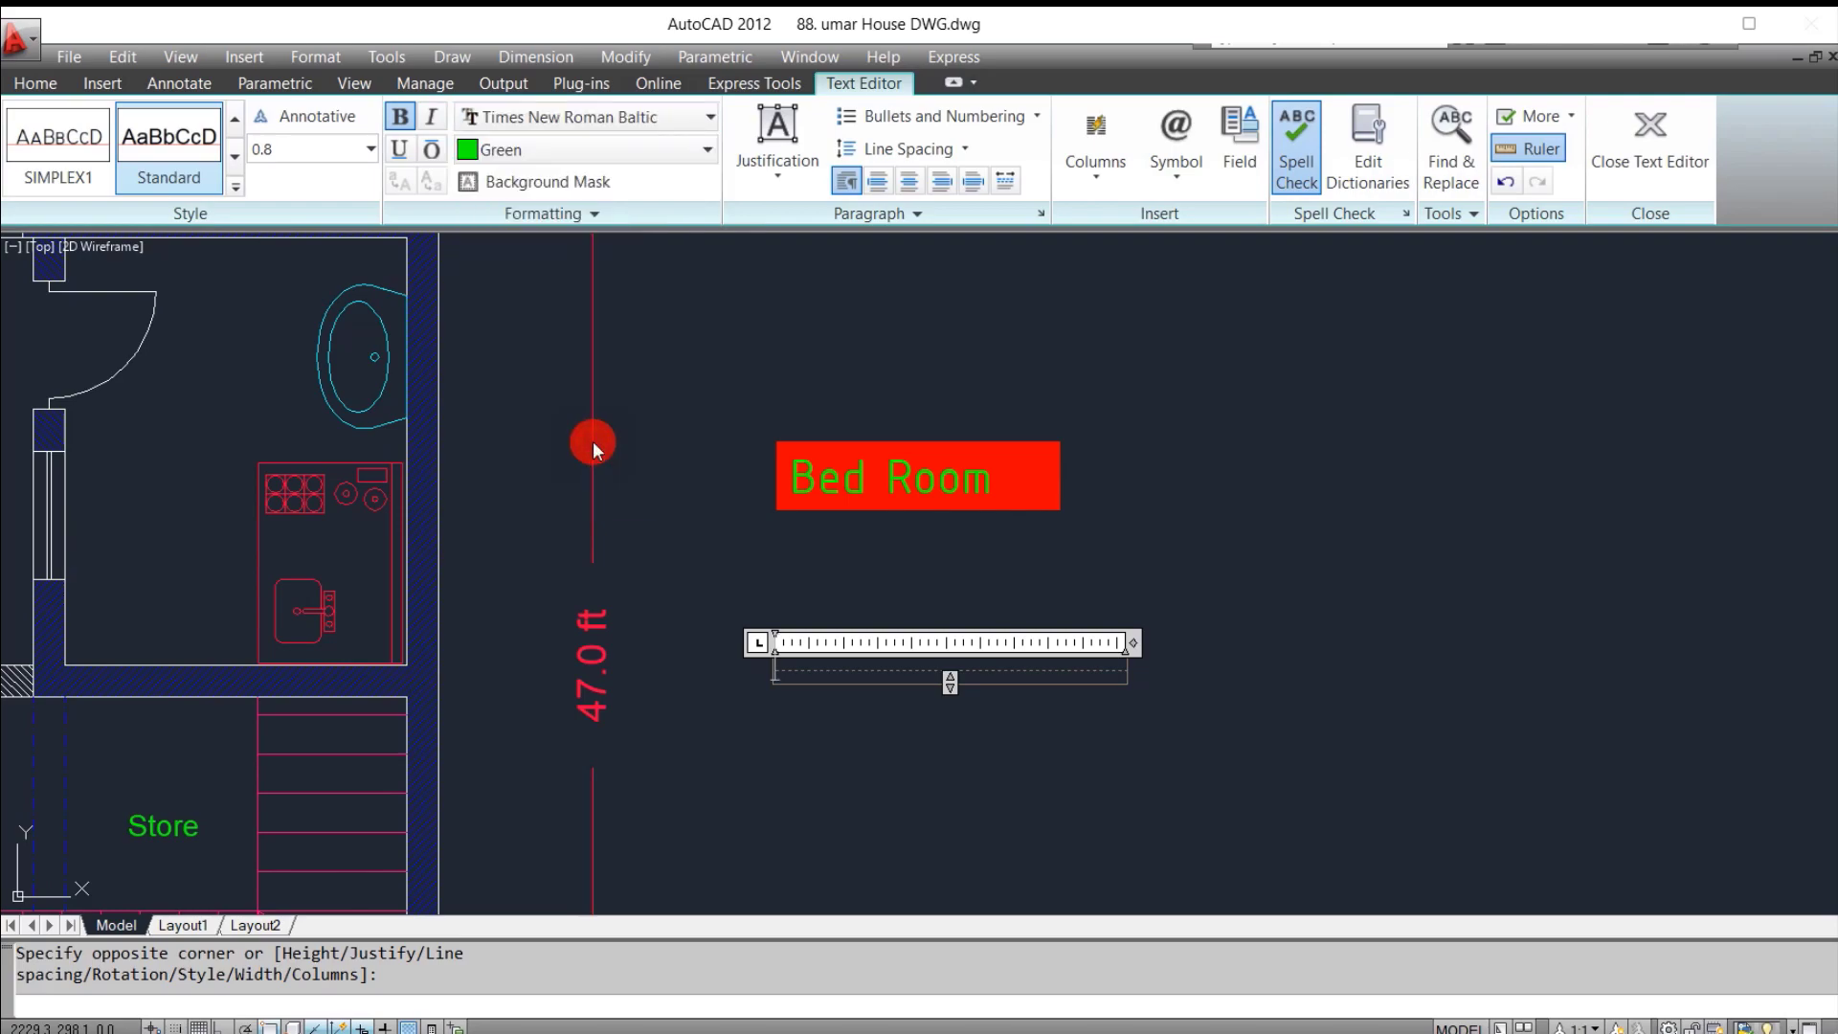
{"action": "left_click", "coordinate": [533, 181]}
{"action": "left_click", "coordinate": [695, 400]}
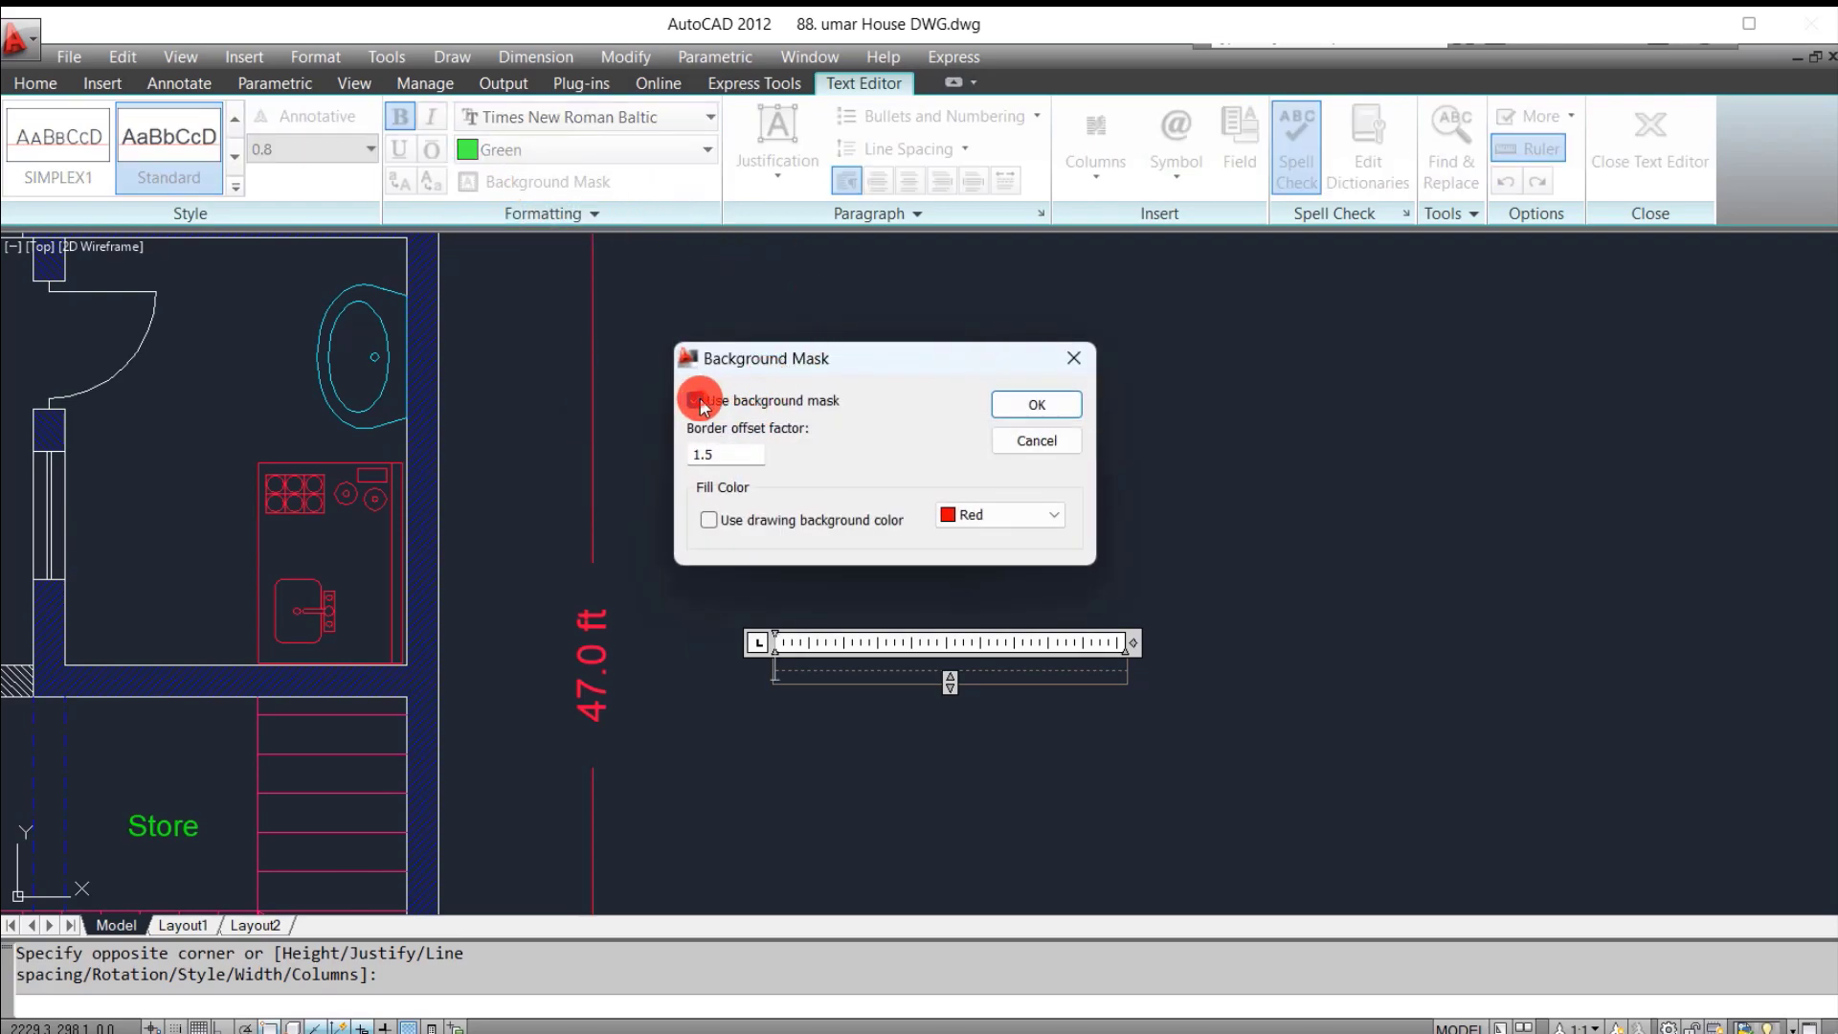
{"action": "left_click", "coordinate": [1012, 406]}
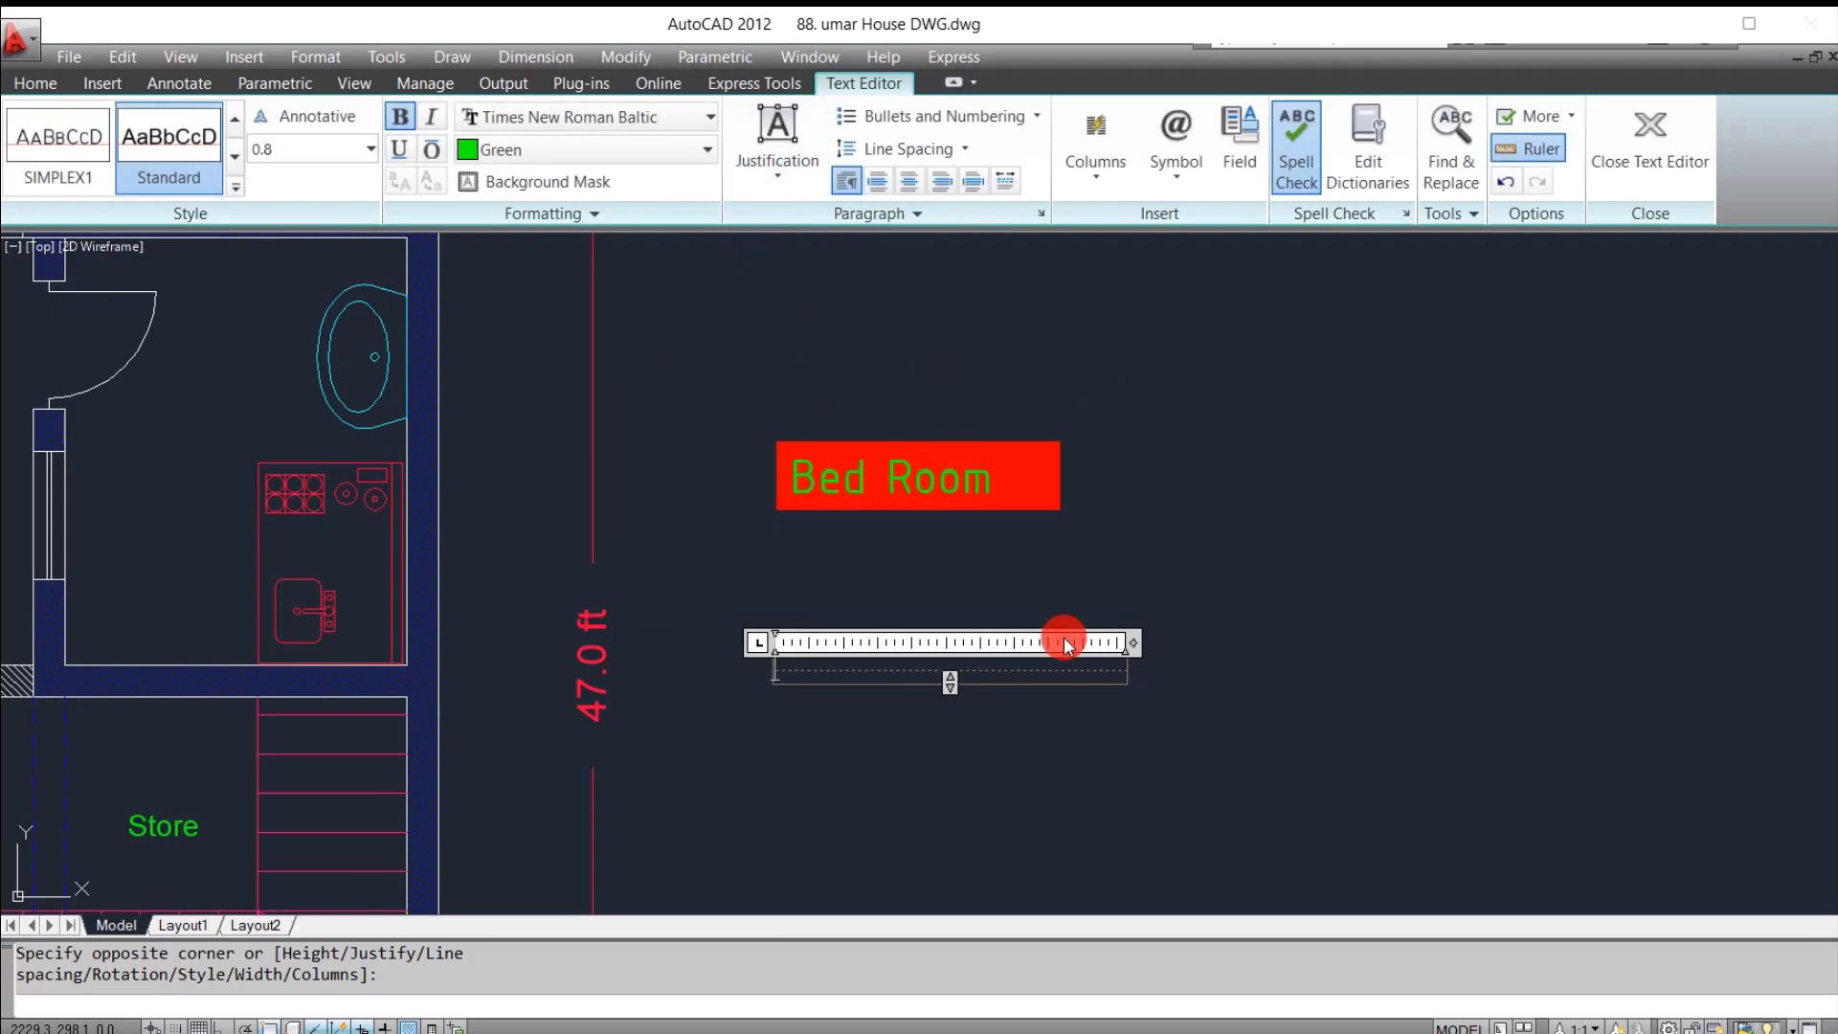
Step: Enter "Bed room" on the first line and "17 x 12" on the second, and finish the text
{"action": "type", "text": "Bre"}
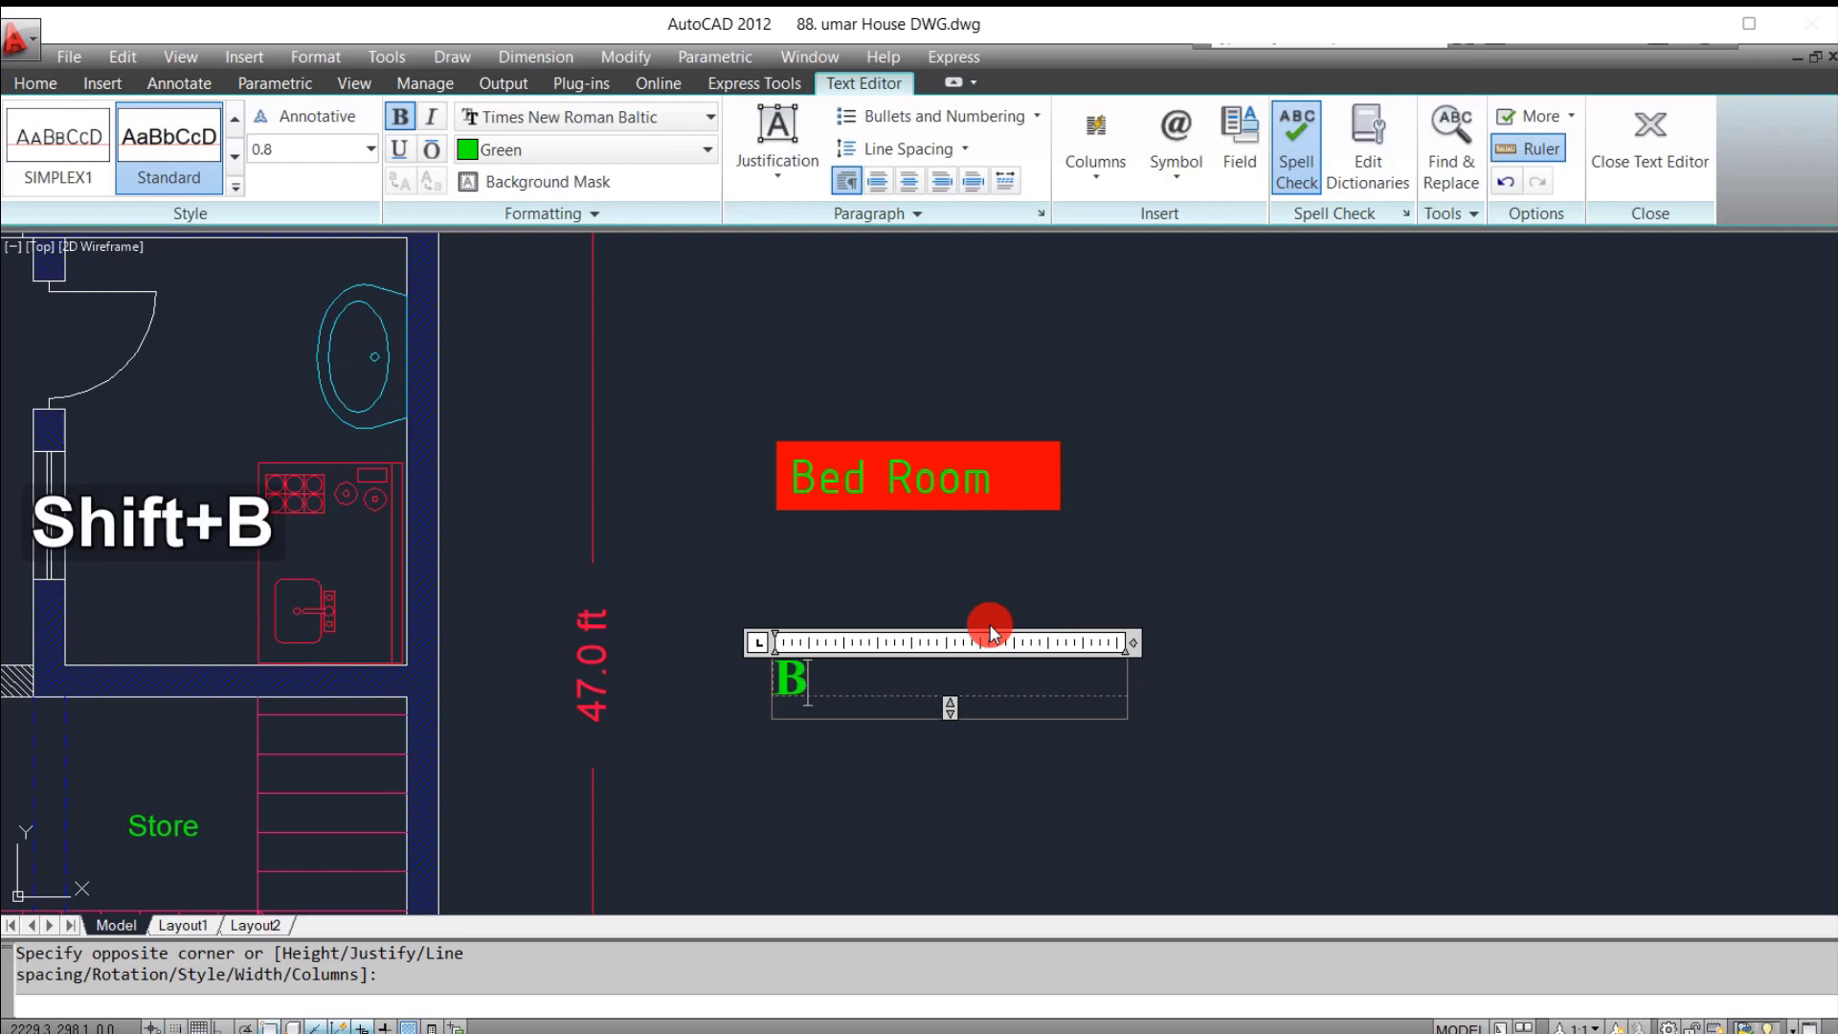
{"action": "key", "text": "BackSpace"}
{"action": "key", "text": "BackSpace"}
{"action": "type", "text": "ed "}
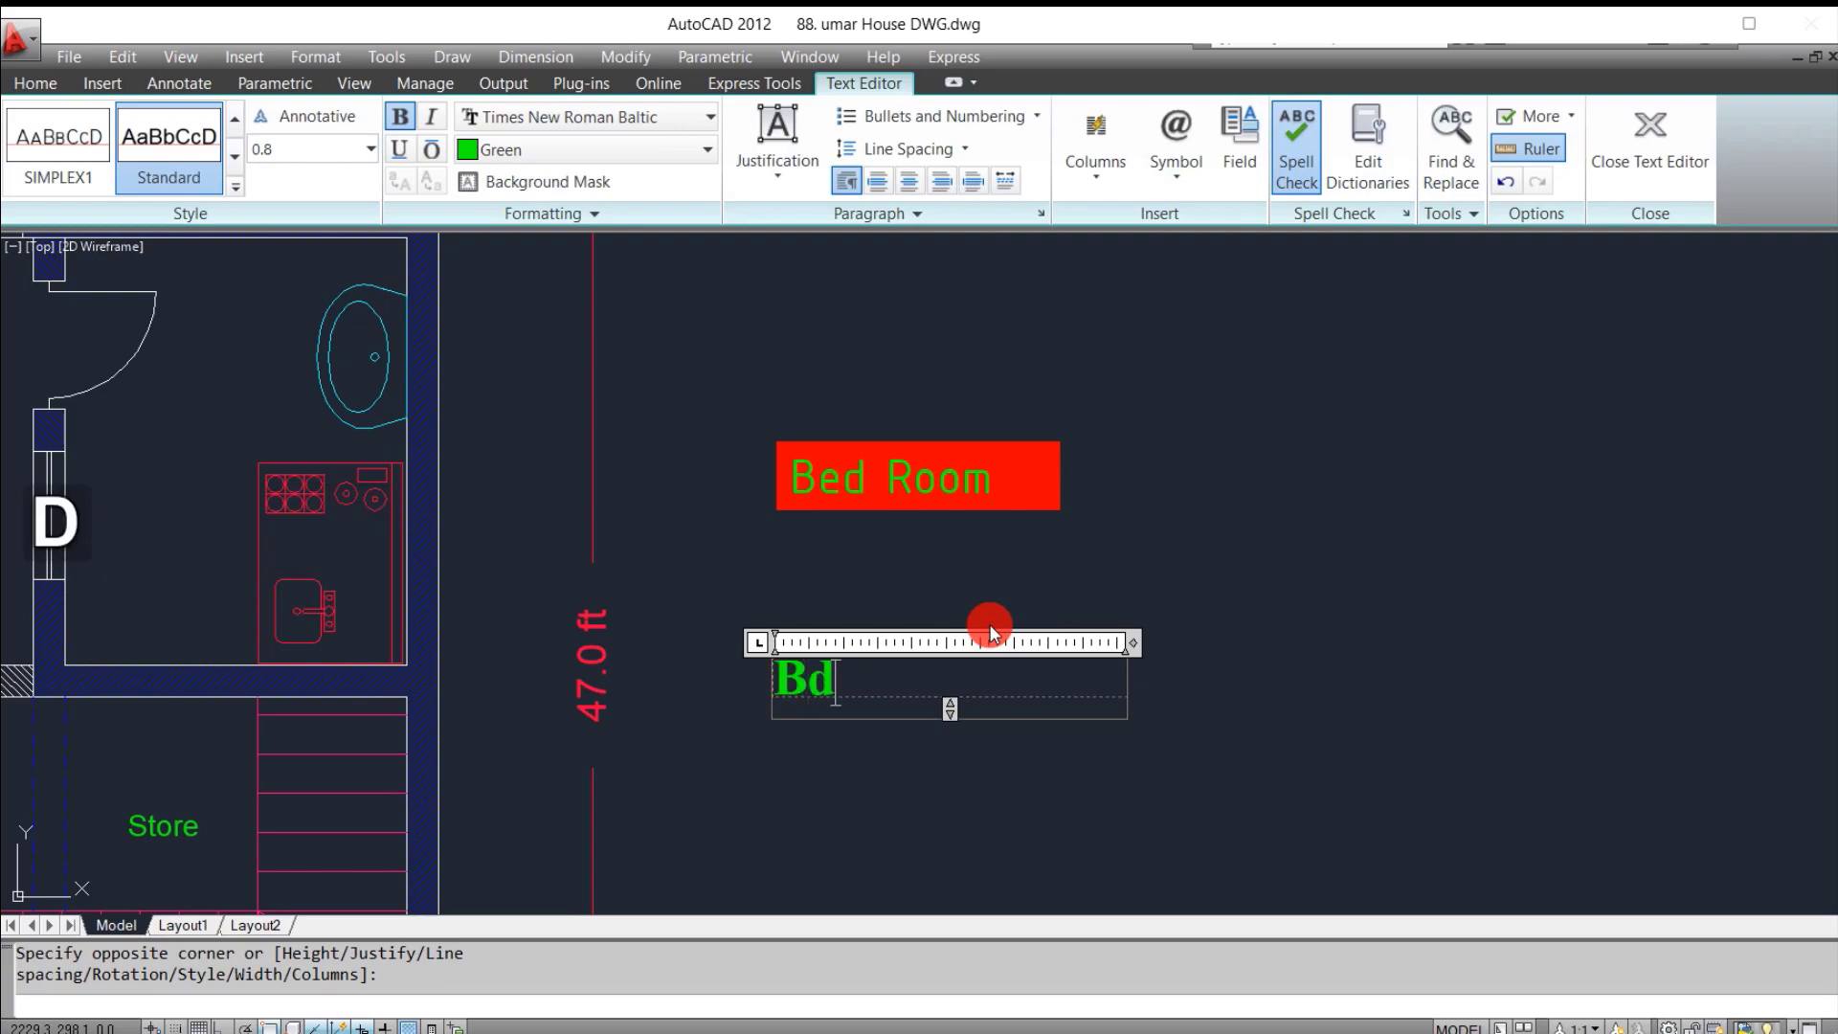
{"action": "type", "text": "r"}
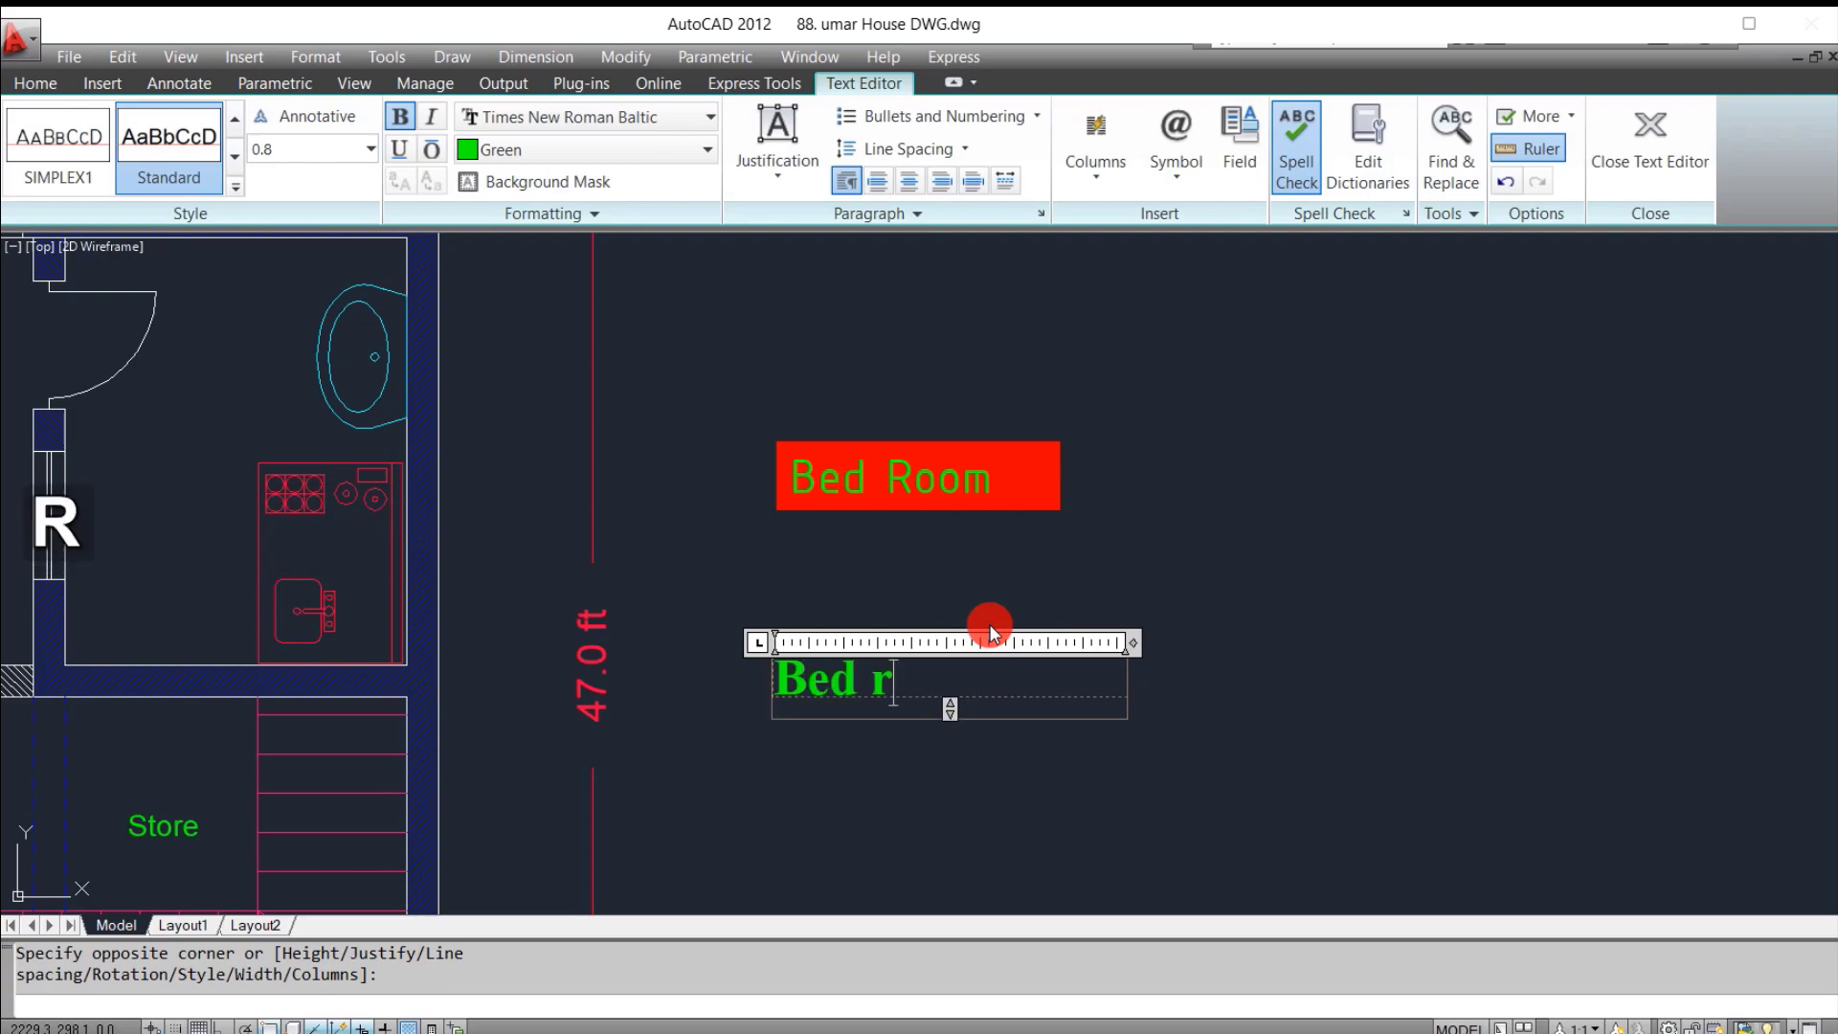
{"action": "type", "text": "oom"}
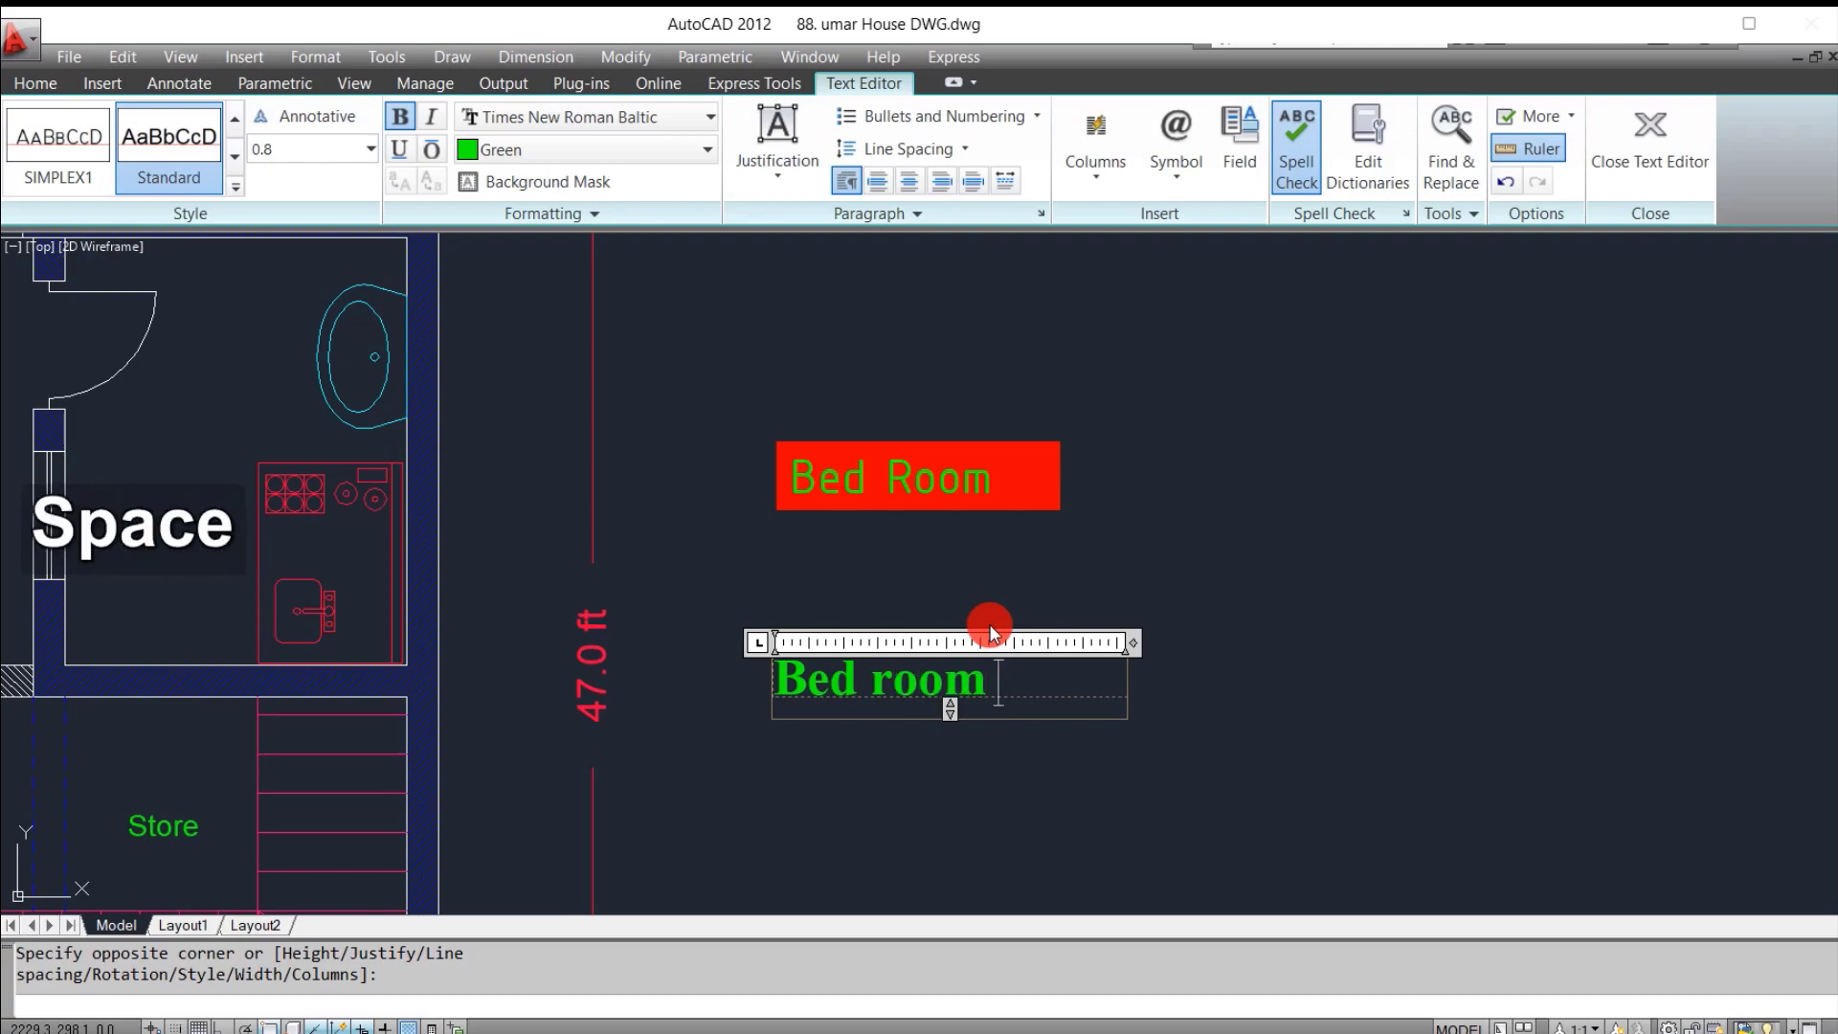
{"action": "key", "text": "Return"}
{"action": "type", "text": "17"}
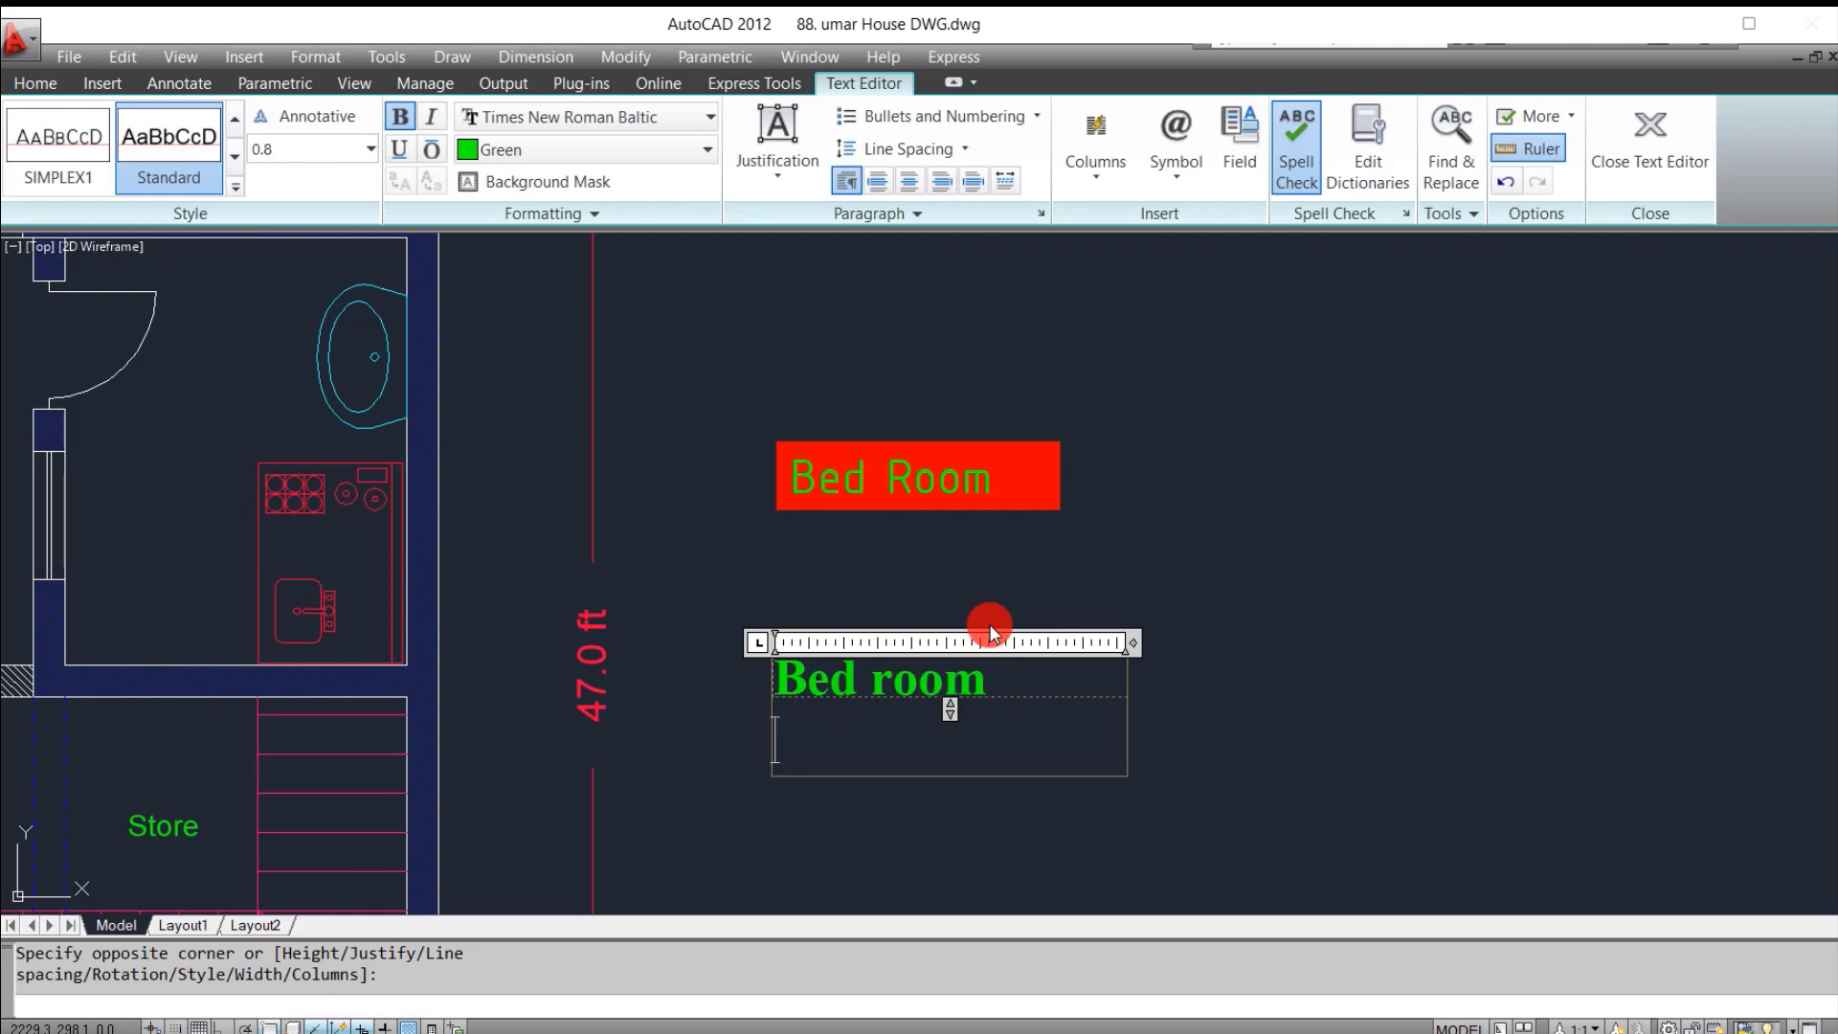
{"action": "type", "text": " x 12"}
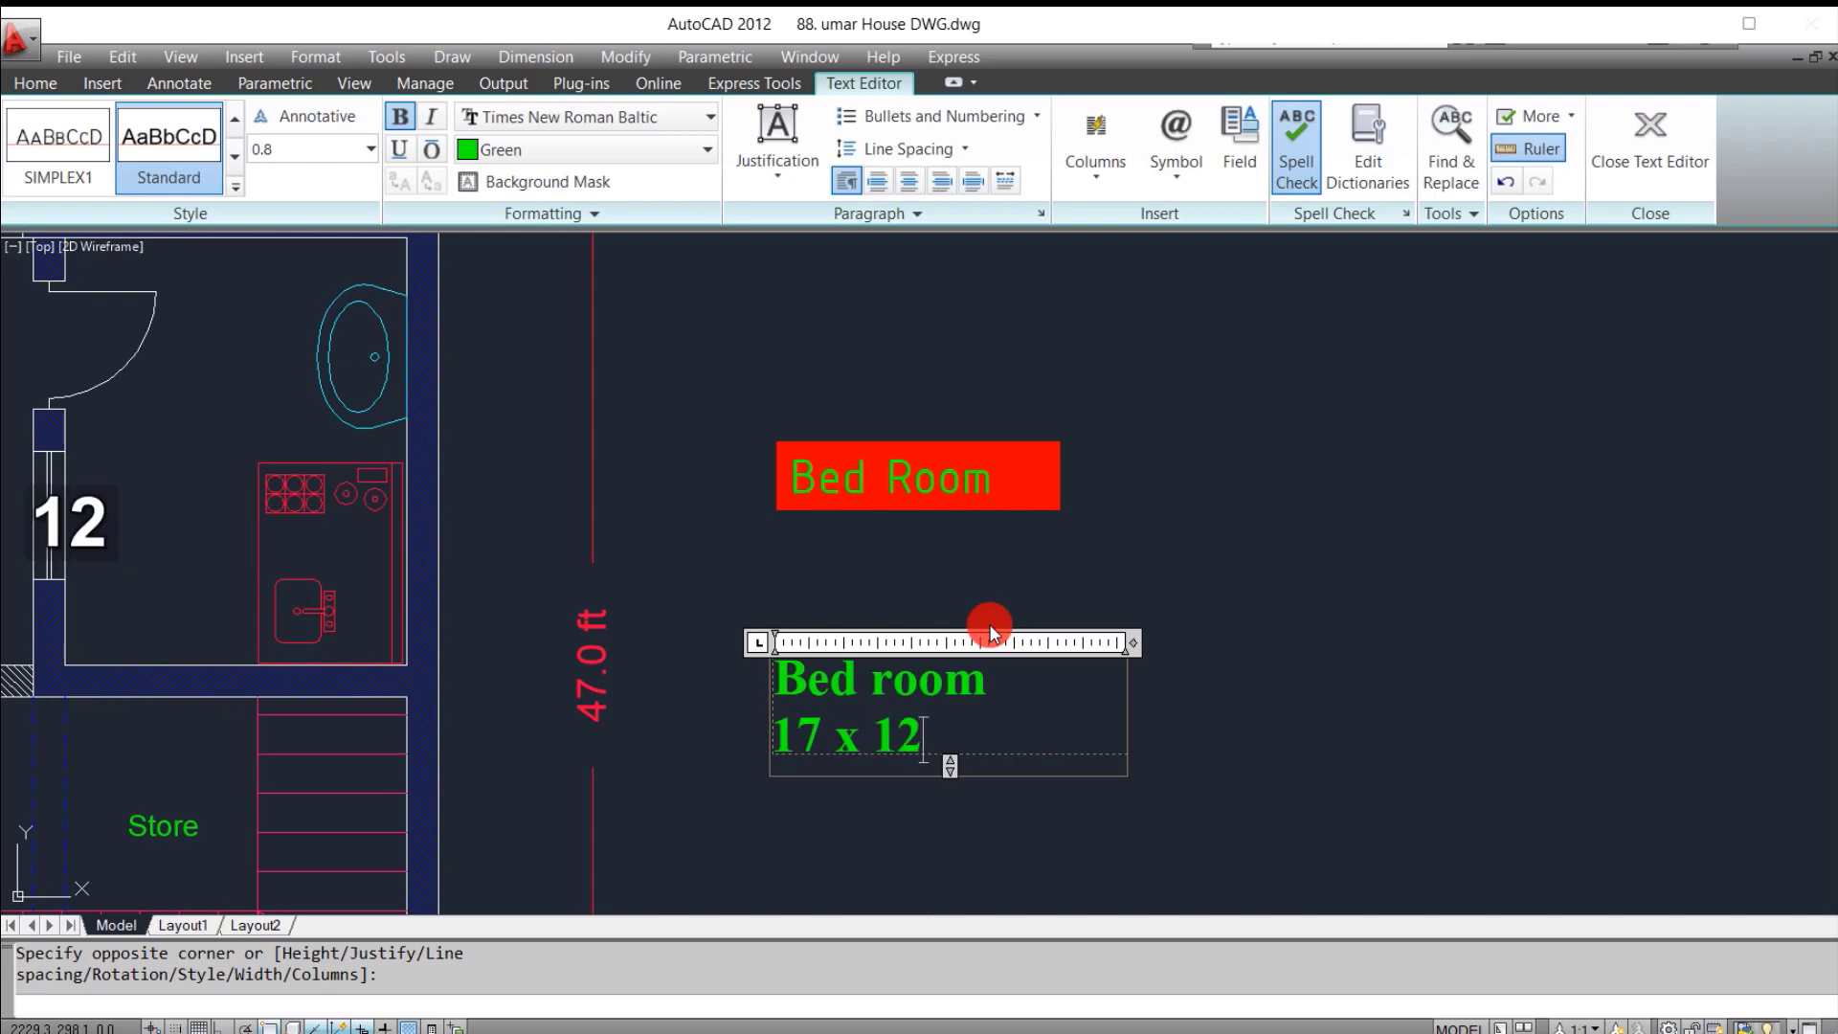
{"action": "left_click", "coordinate": [991, 627]}
{"action": "scroll", "coordinate": [1219, 726], "scroll_direction": "down", "scroll_amount": 4}
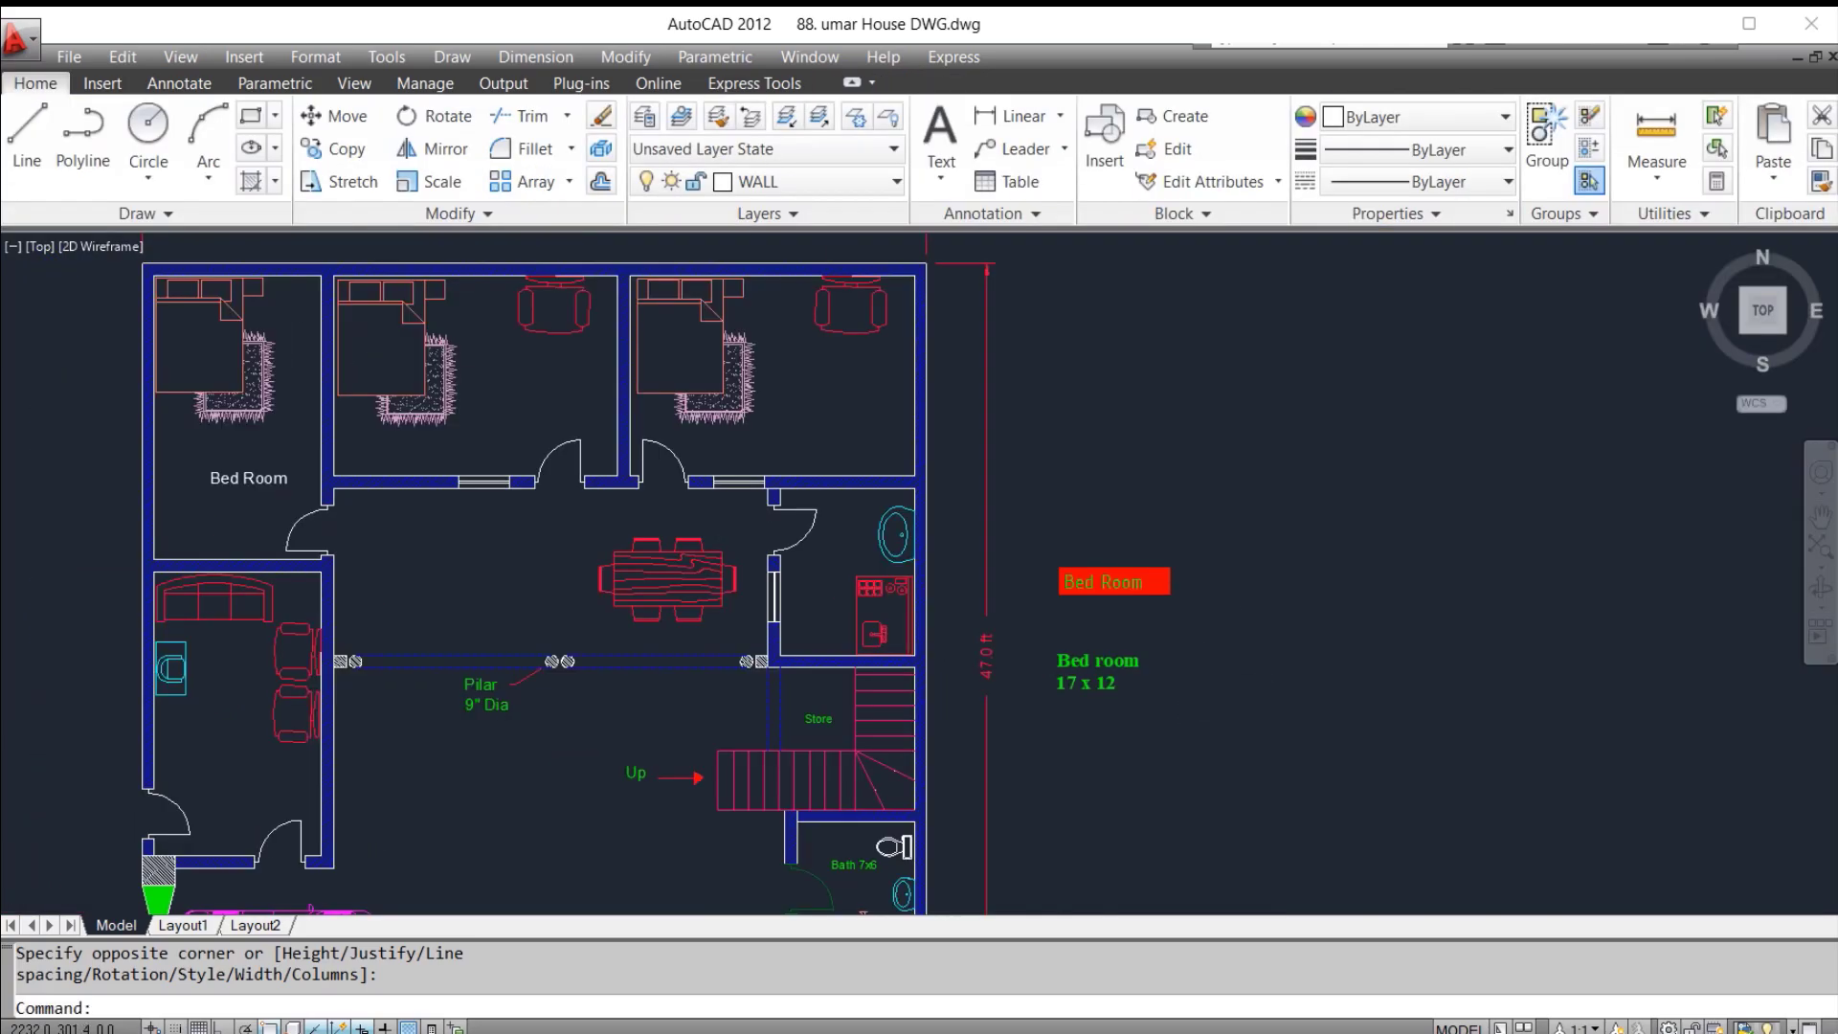
Step: Erase the selected object from the drawing
{"action": "scroll", "coordinate": [1239, 648], "scroll_direction": "down", "scroll_amount": 2}
{"action": "type", "text": "e"}
{"action": "key", "text": "Return"}
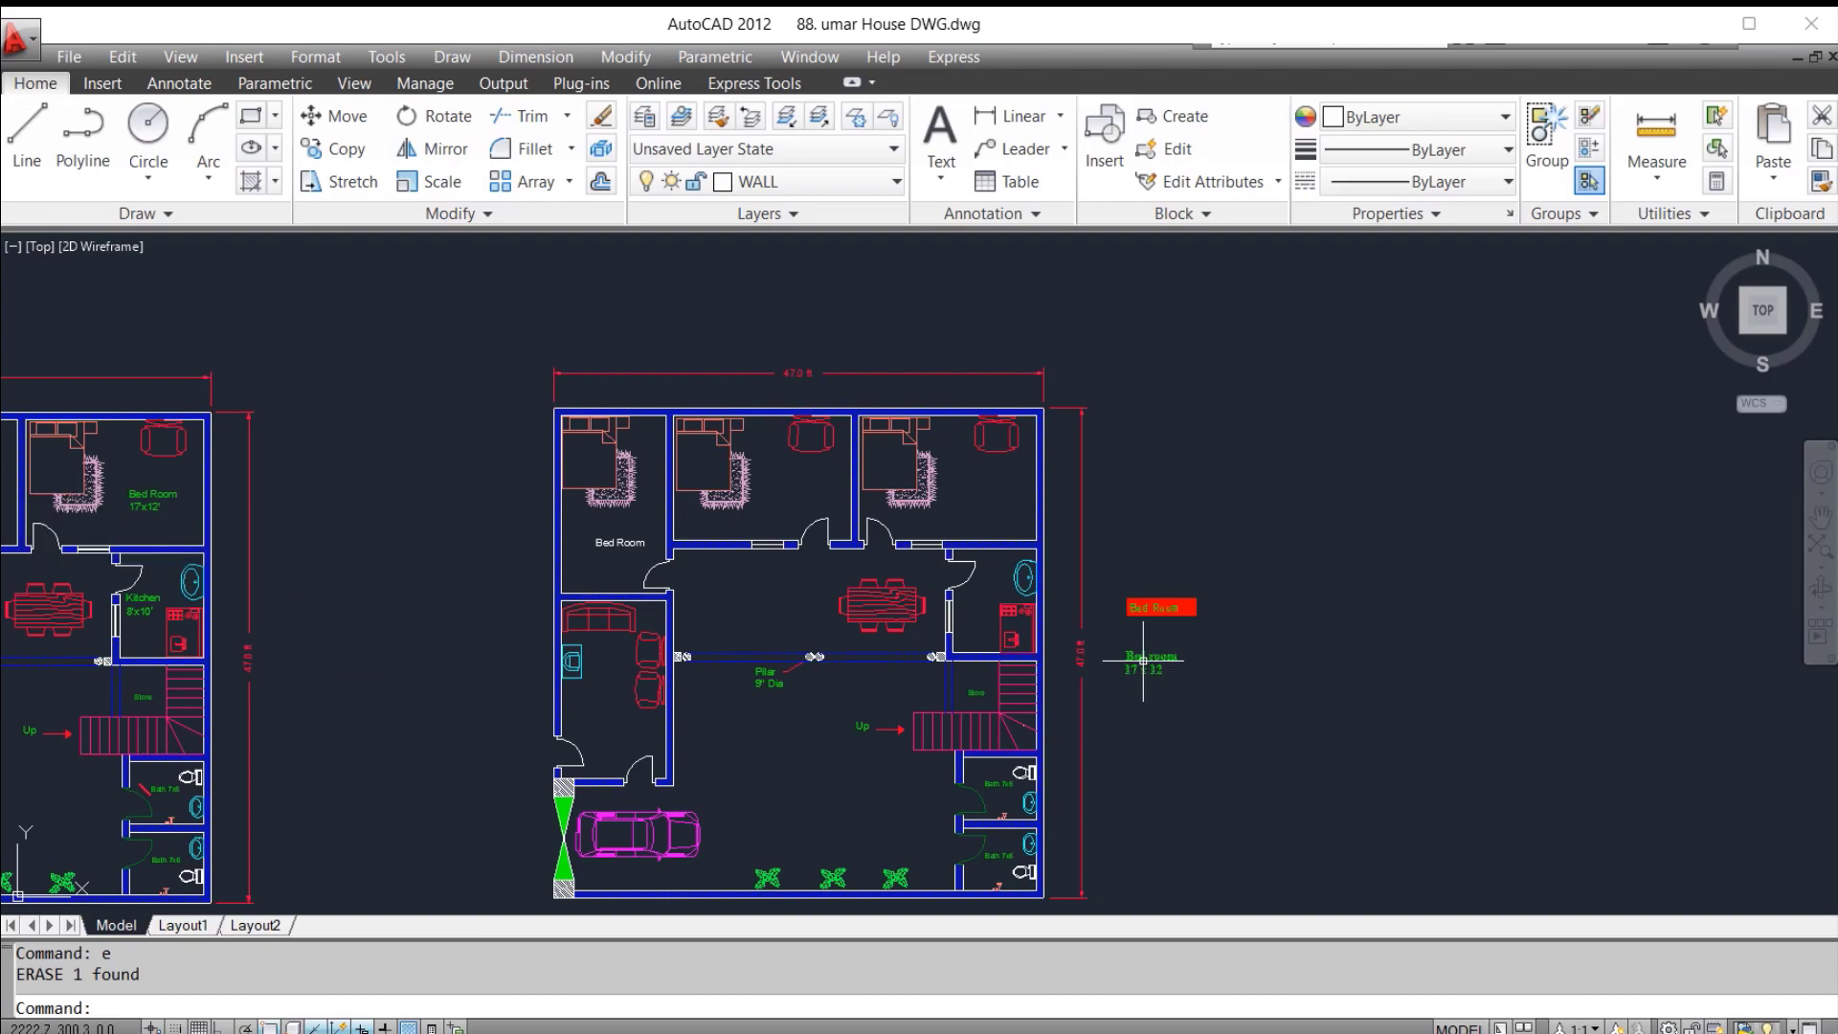
{"action": "key", "text": "Escape"}
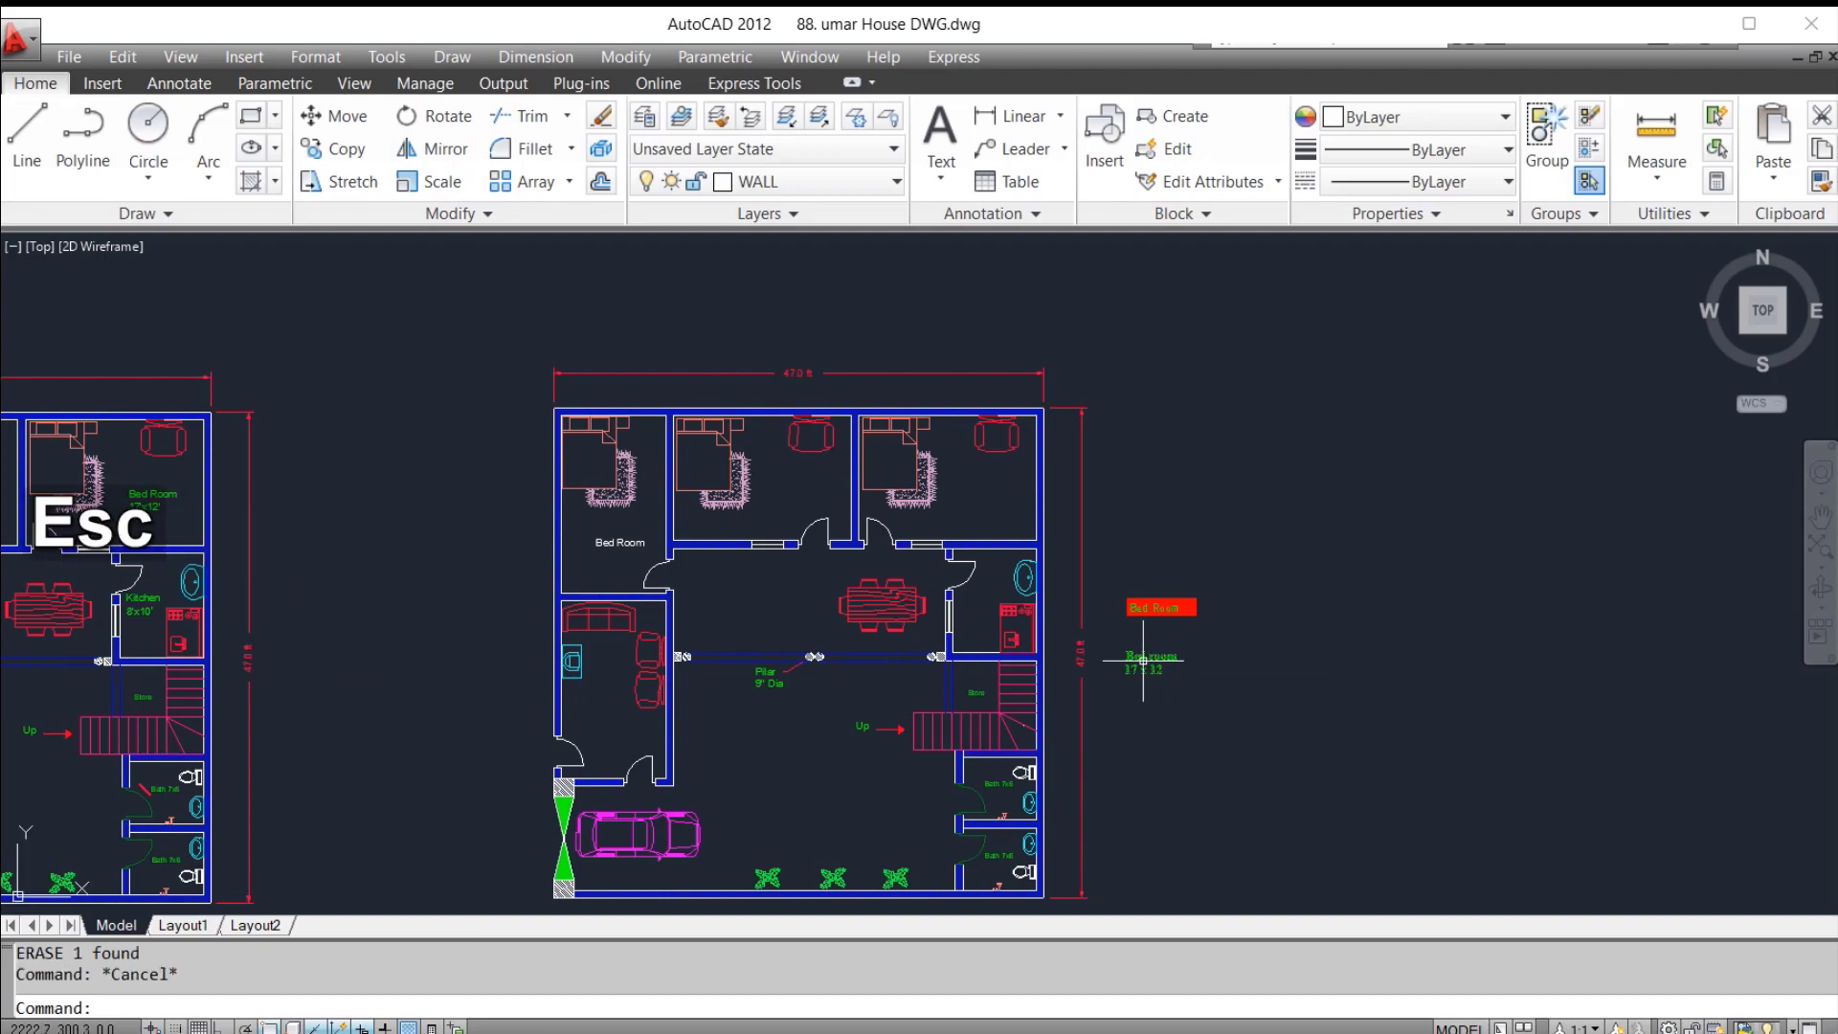
Step: Copy the "Bed room 17 x 12" label into the three upper bedrooms and the sofa room below them
{"action": "type", "text": "CO"}
{"action": "key", "text": "space"}
{"action": "left_click", "coordinate": [1143, 660]}
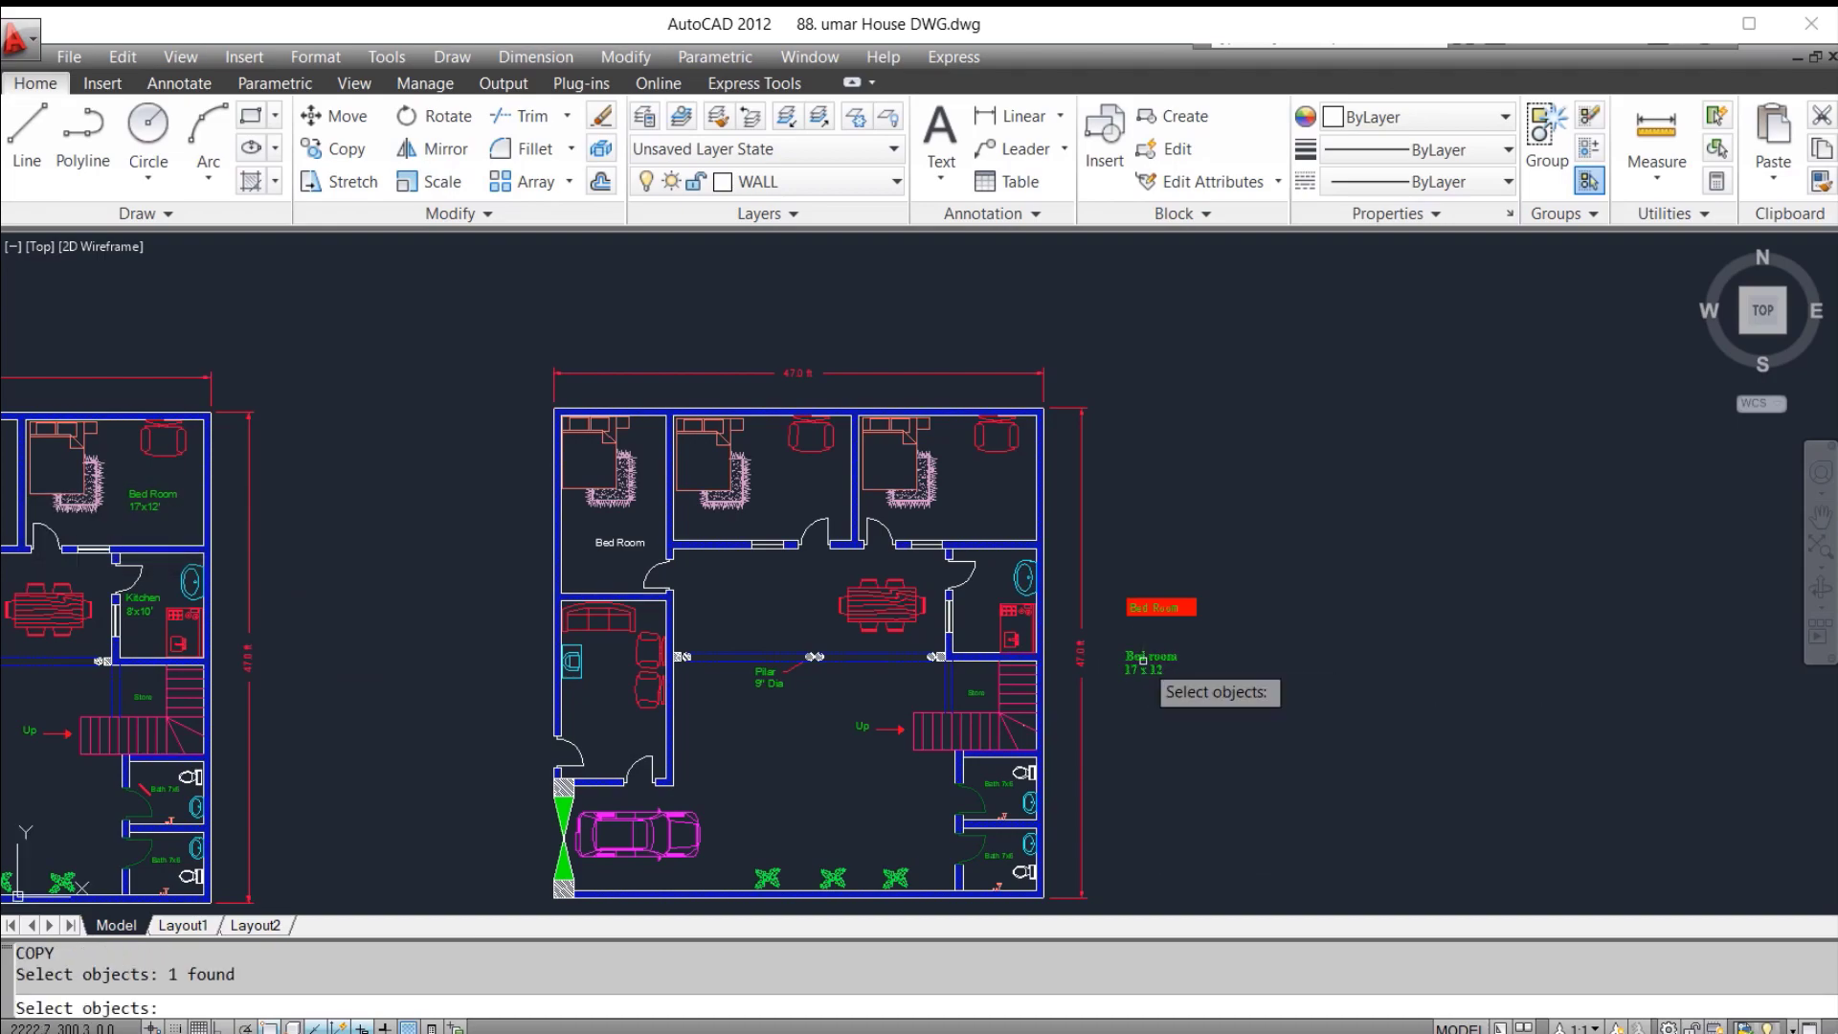
{"action": "key", "text": "space"}
{"action": "left_click", "coordinate": [1126, 669]}
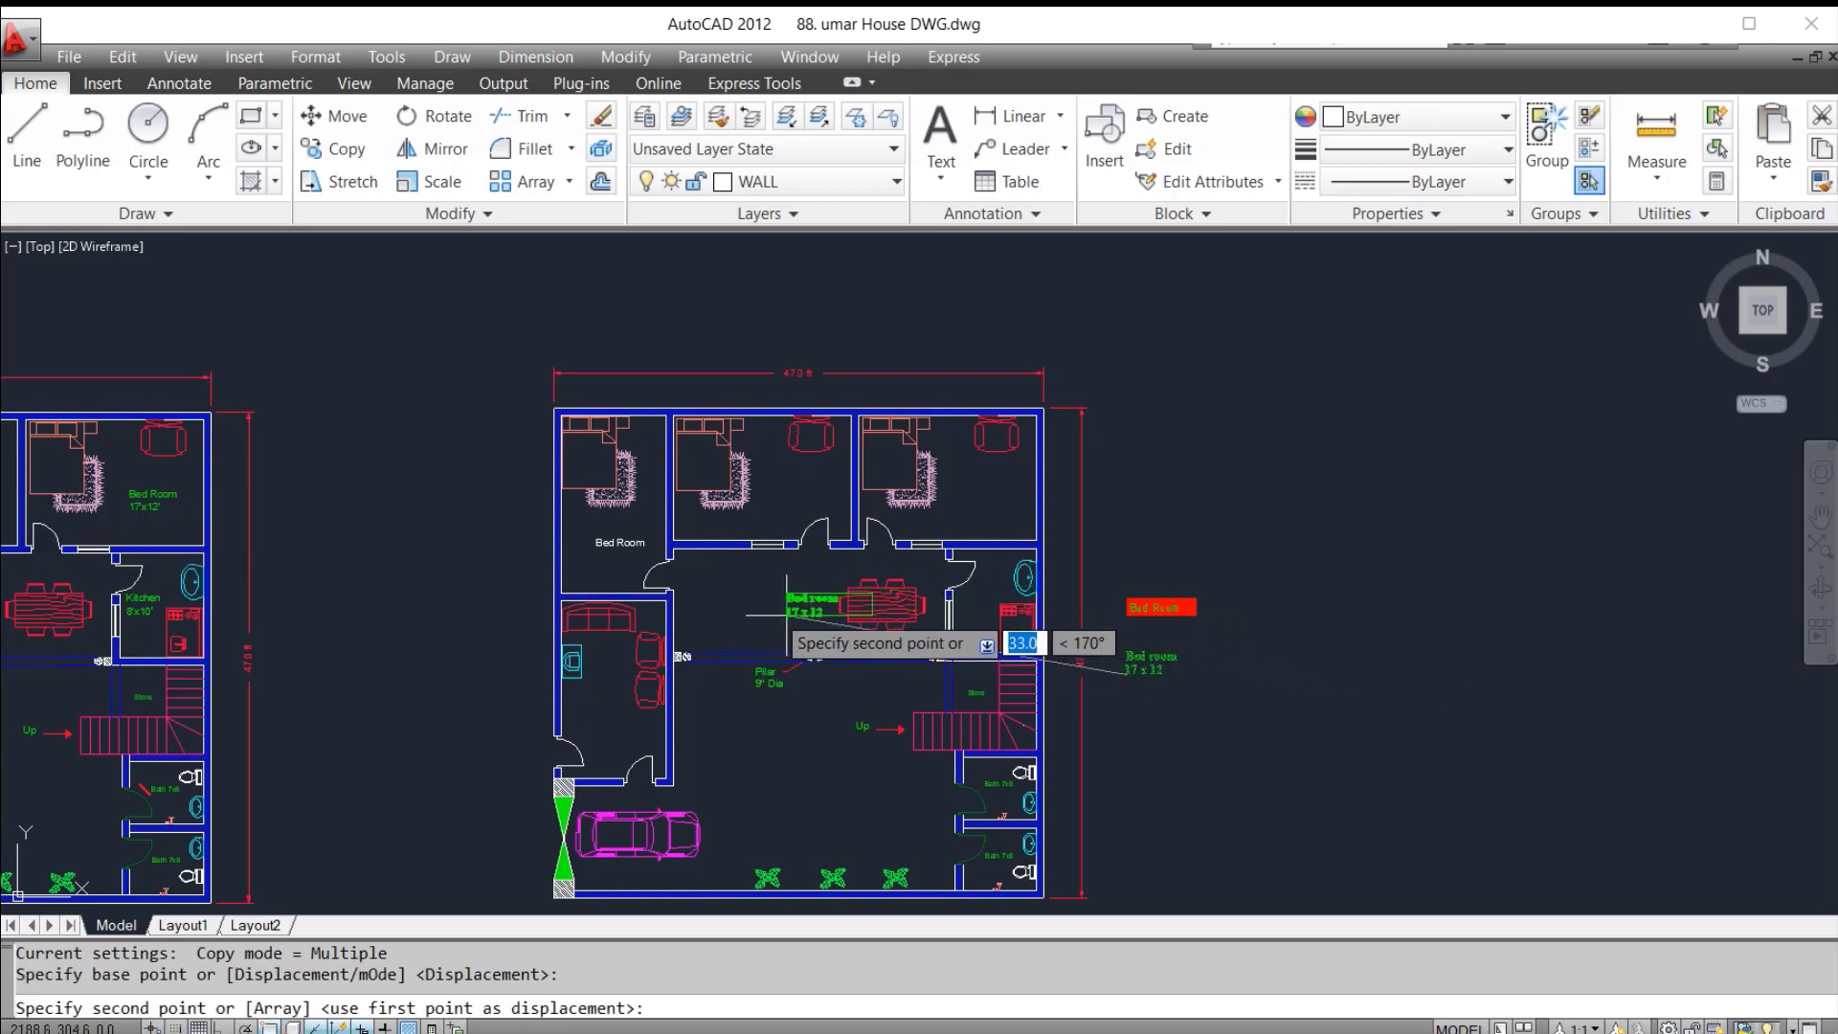
{"action": "left_click", "coordinate": [774, 489]}
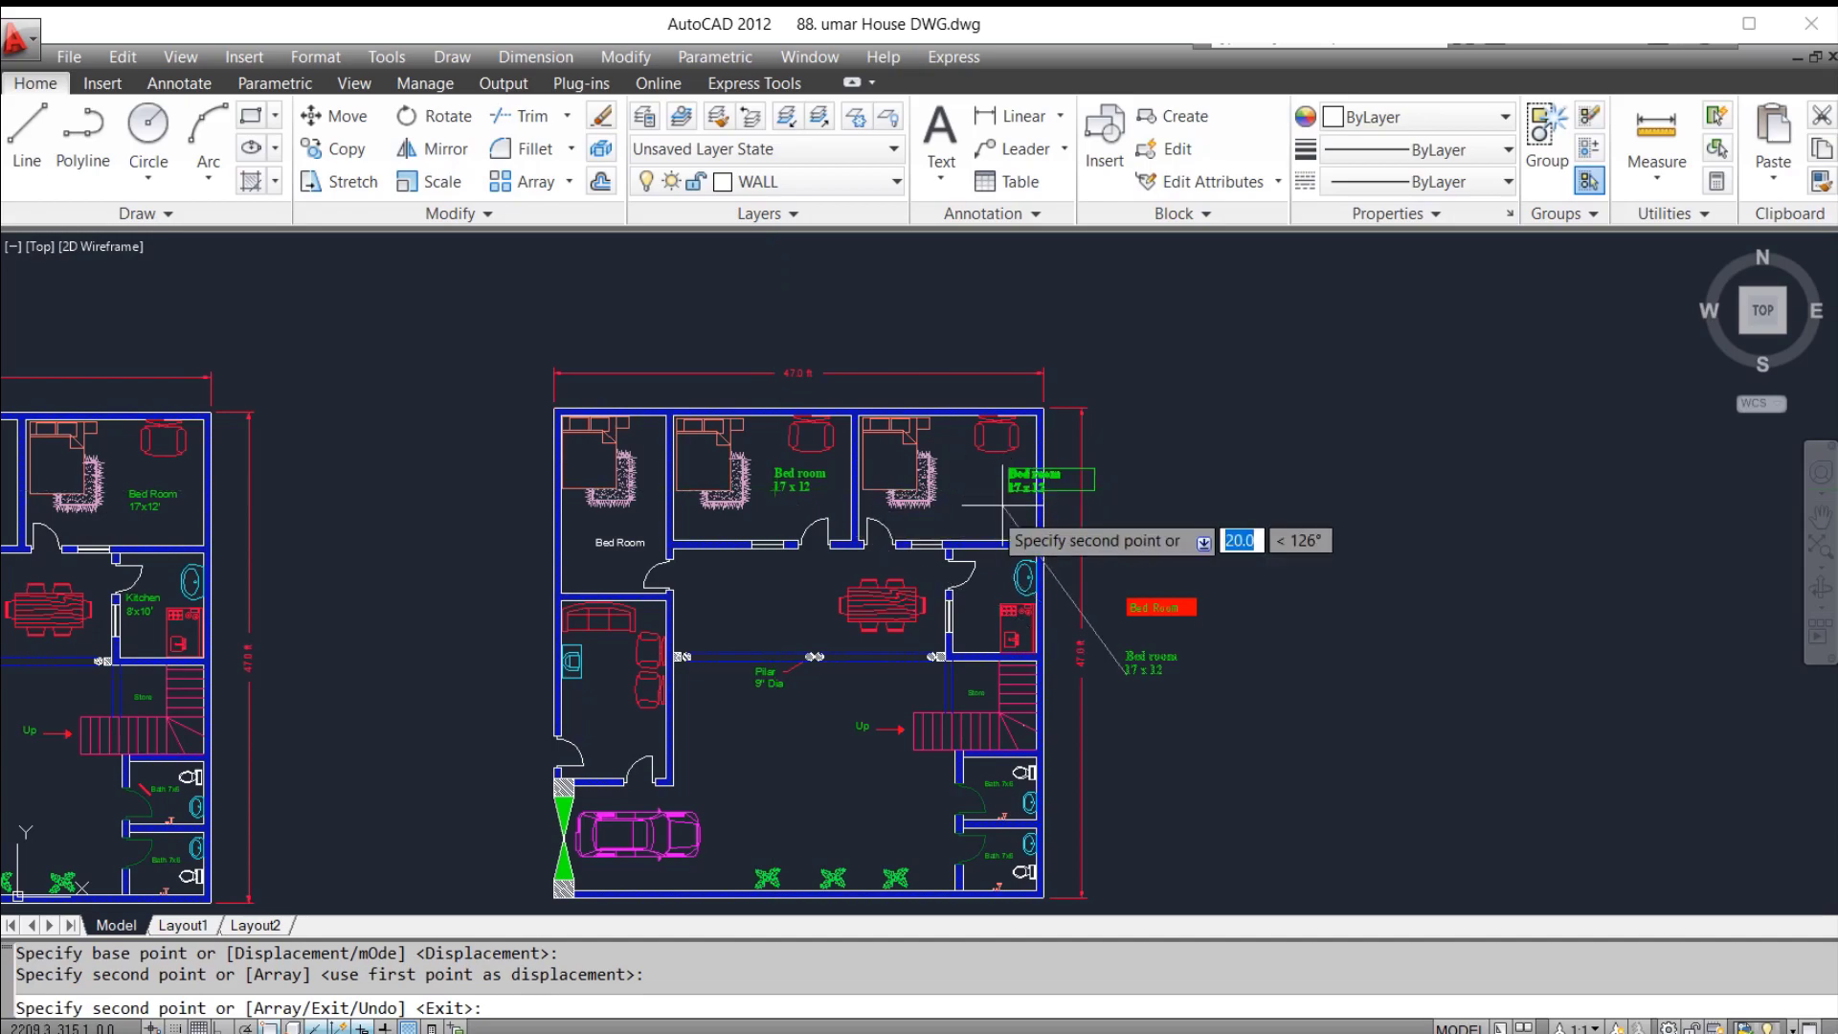
{"action": "left_click", "coordinate": [964, 509]}
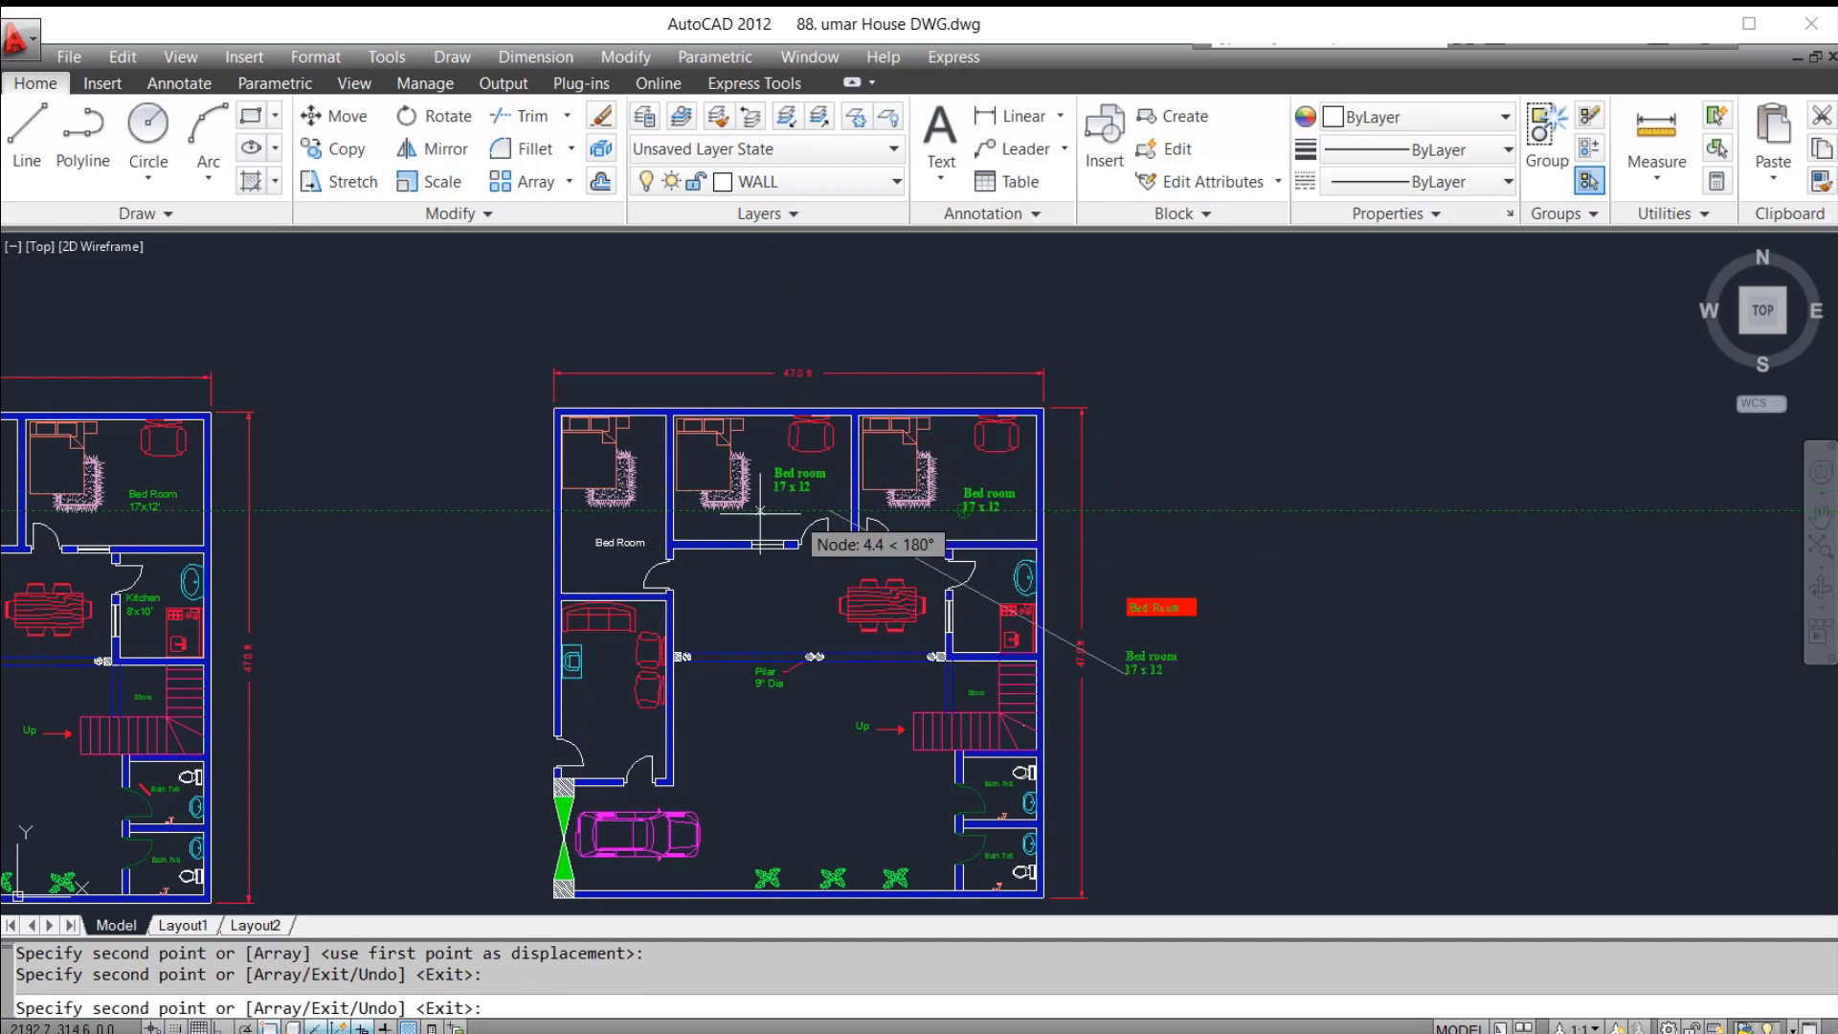
{"action": "left_click", "coordinate": [598, 544]}
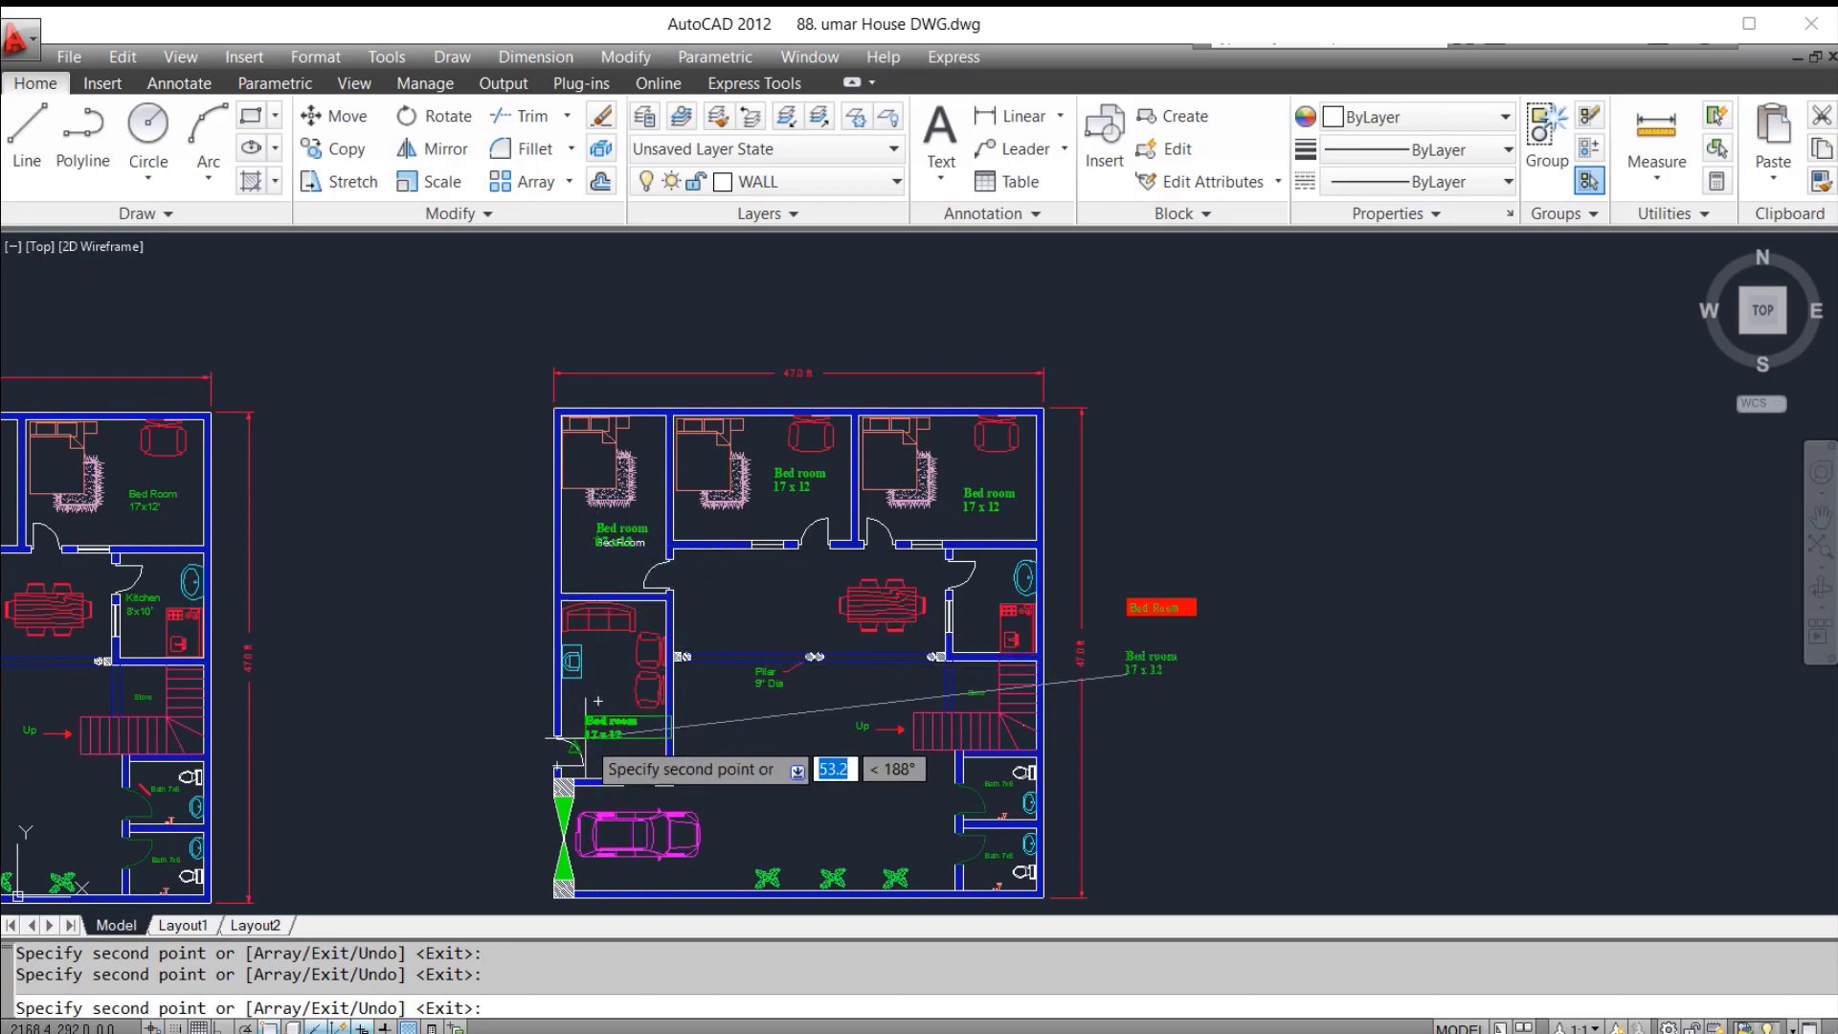
{"action": "left_click", "coordinate": [586, 714]}
{"action": "key", "text": "Escape"}
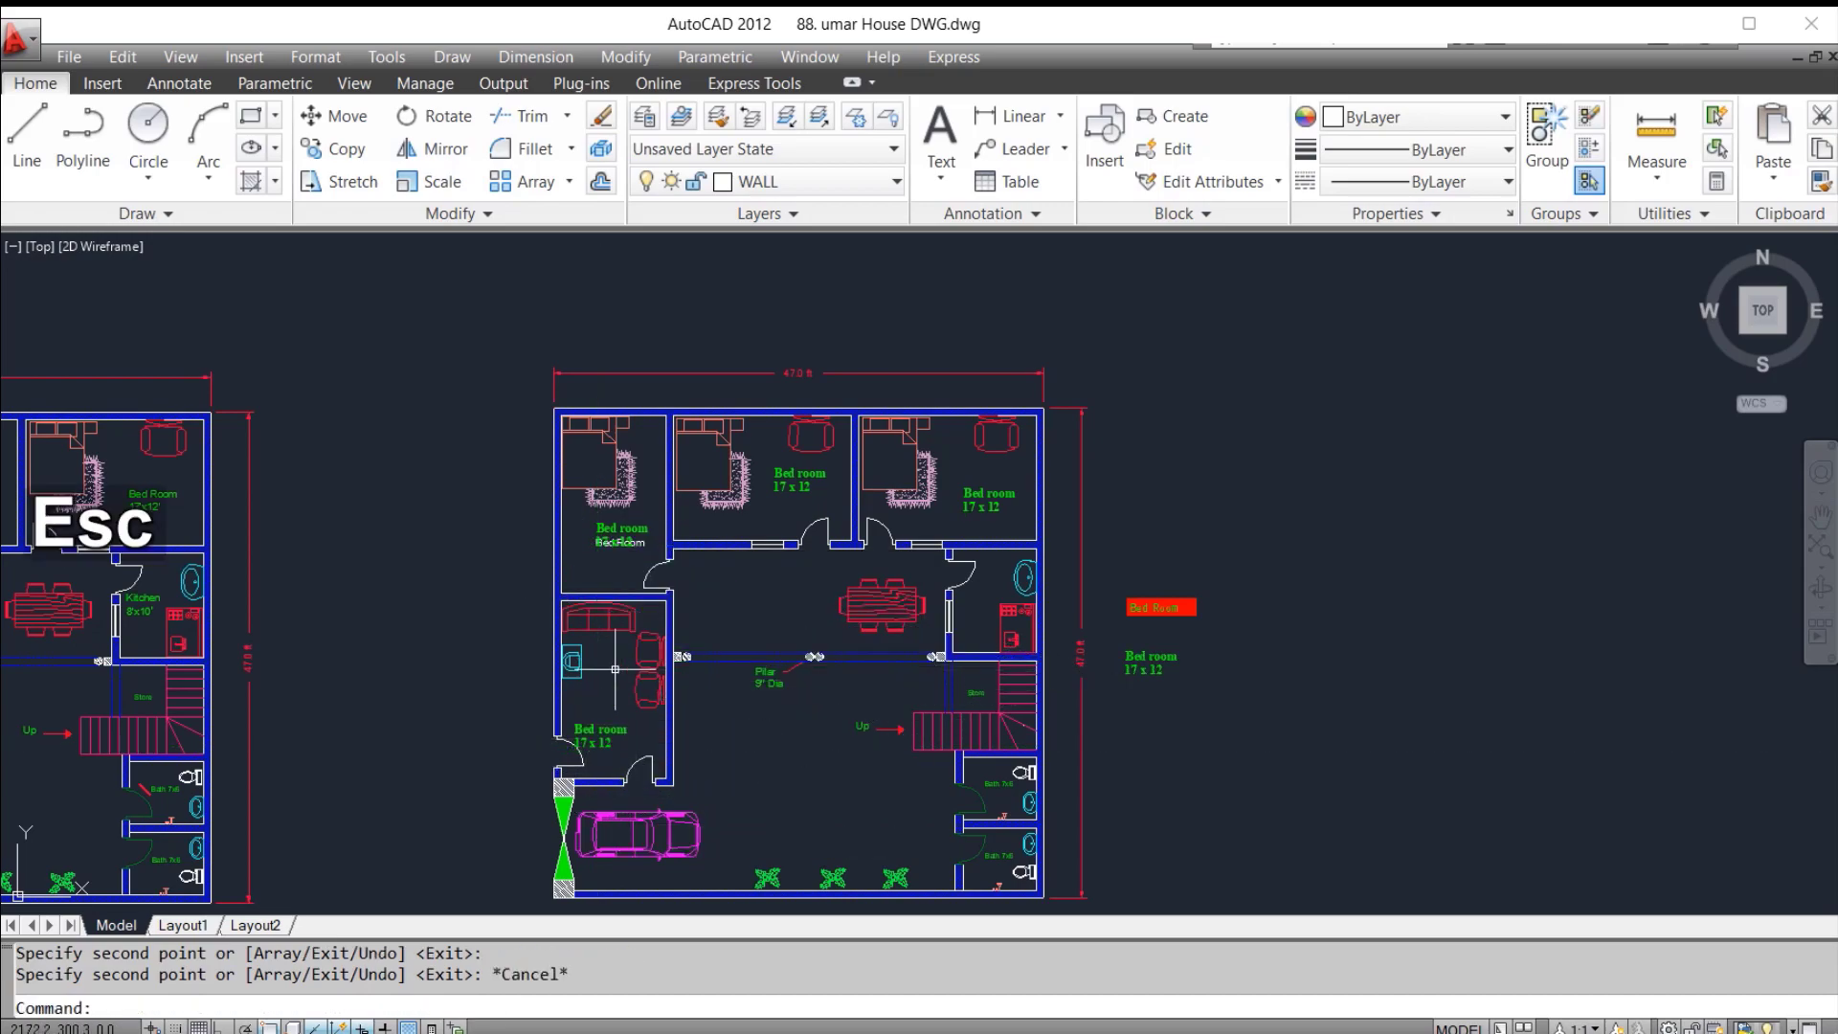
Step: Erase the old white "Bed Room" text that overlaps the new green label in the first bedroom
{"action": "left_click", "coordinate": [612, 546]}
{"action": "scroll", "coordinate": [612, 546], "scroll_direction": "up", "scroll_amount": 8}
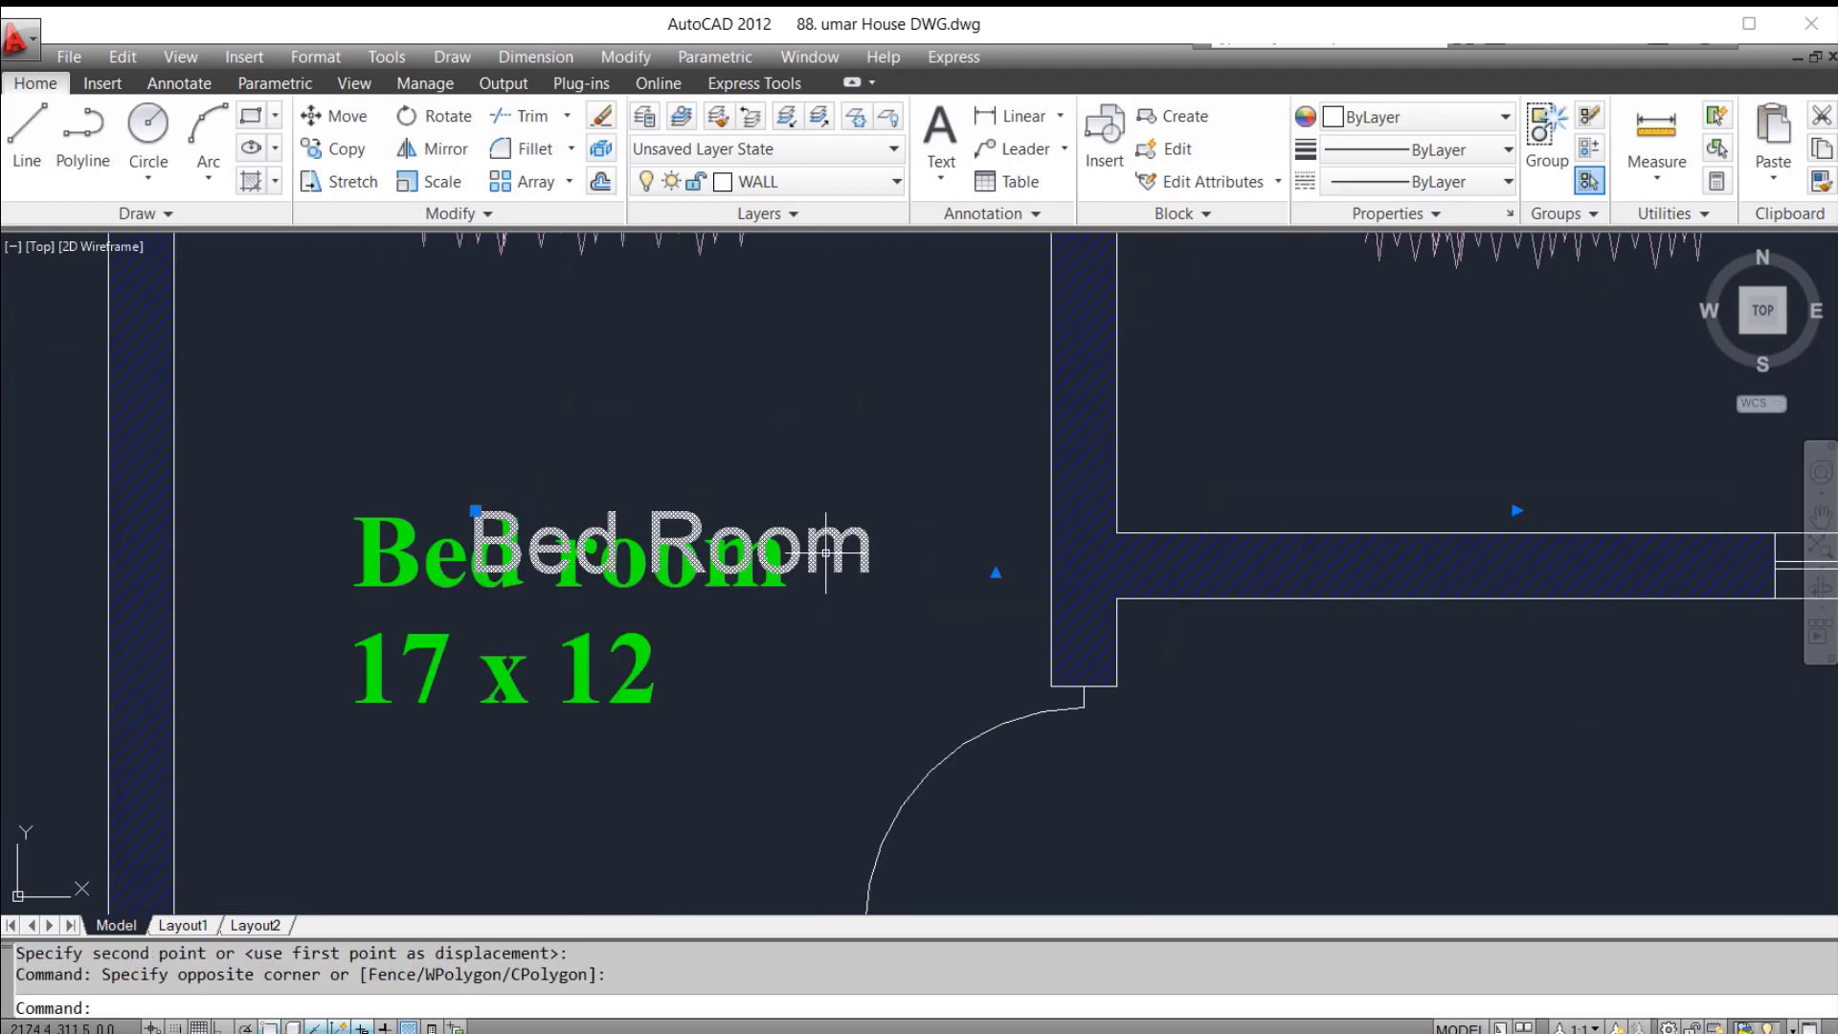
{"action": "type", "text": "e"}
{"action": "key", "text": "space"}
{"action": "scroll", "coordinate": [866, 531], "scroll_direction": "down", "scroll_amount": 6}
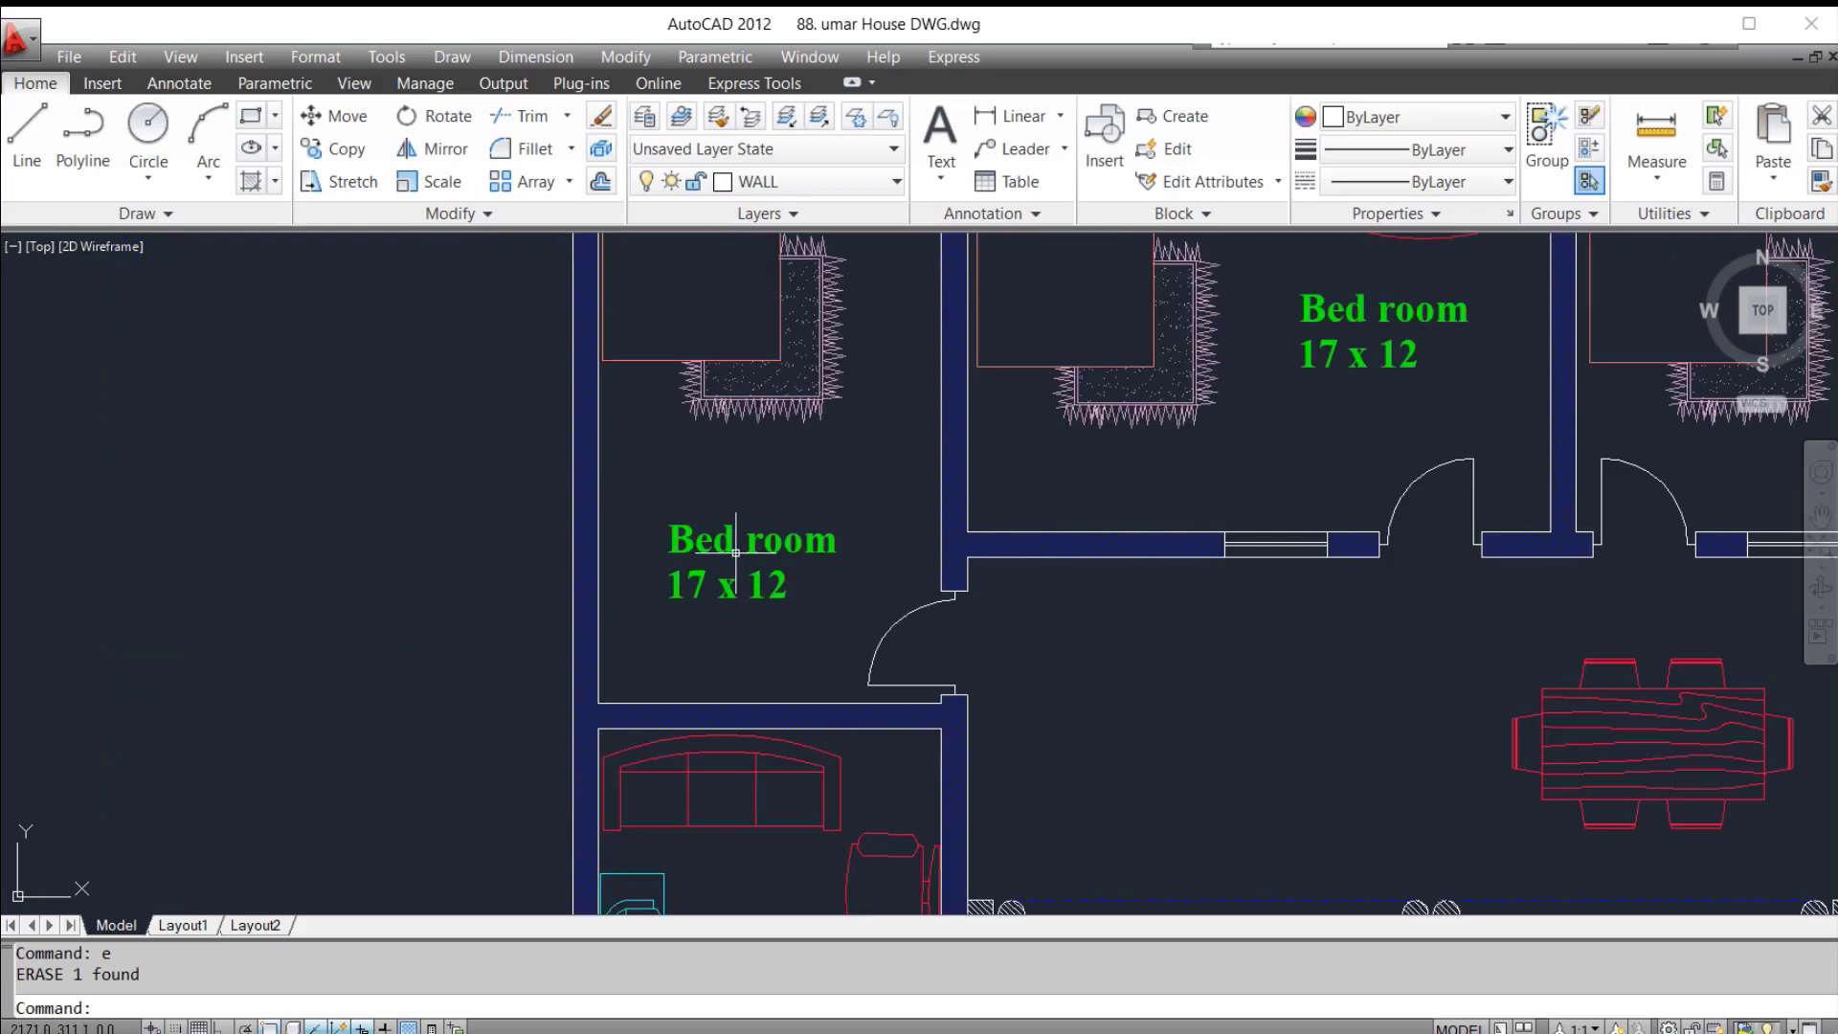
Step: Change the size line of the upper middle bedroom's label to "19 x12" and finish the text edit
{"action": "scroll", "coordinate": [1173, 438], "scroll_direction": "up", "scroll_amount": 6}
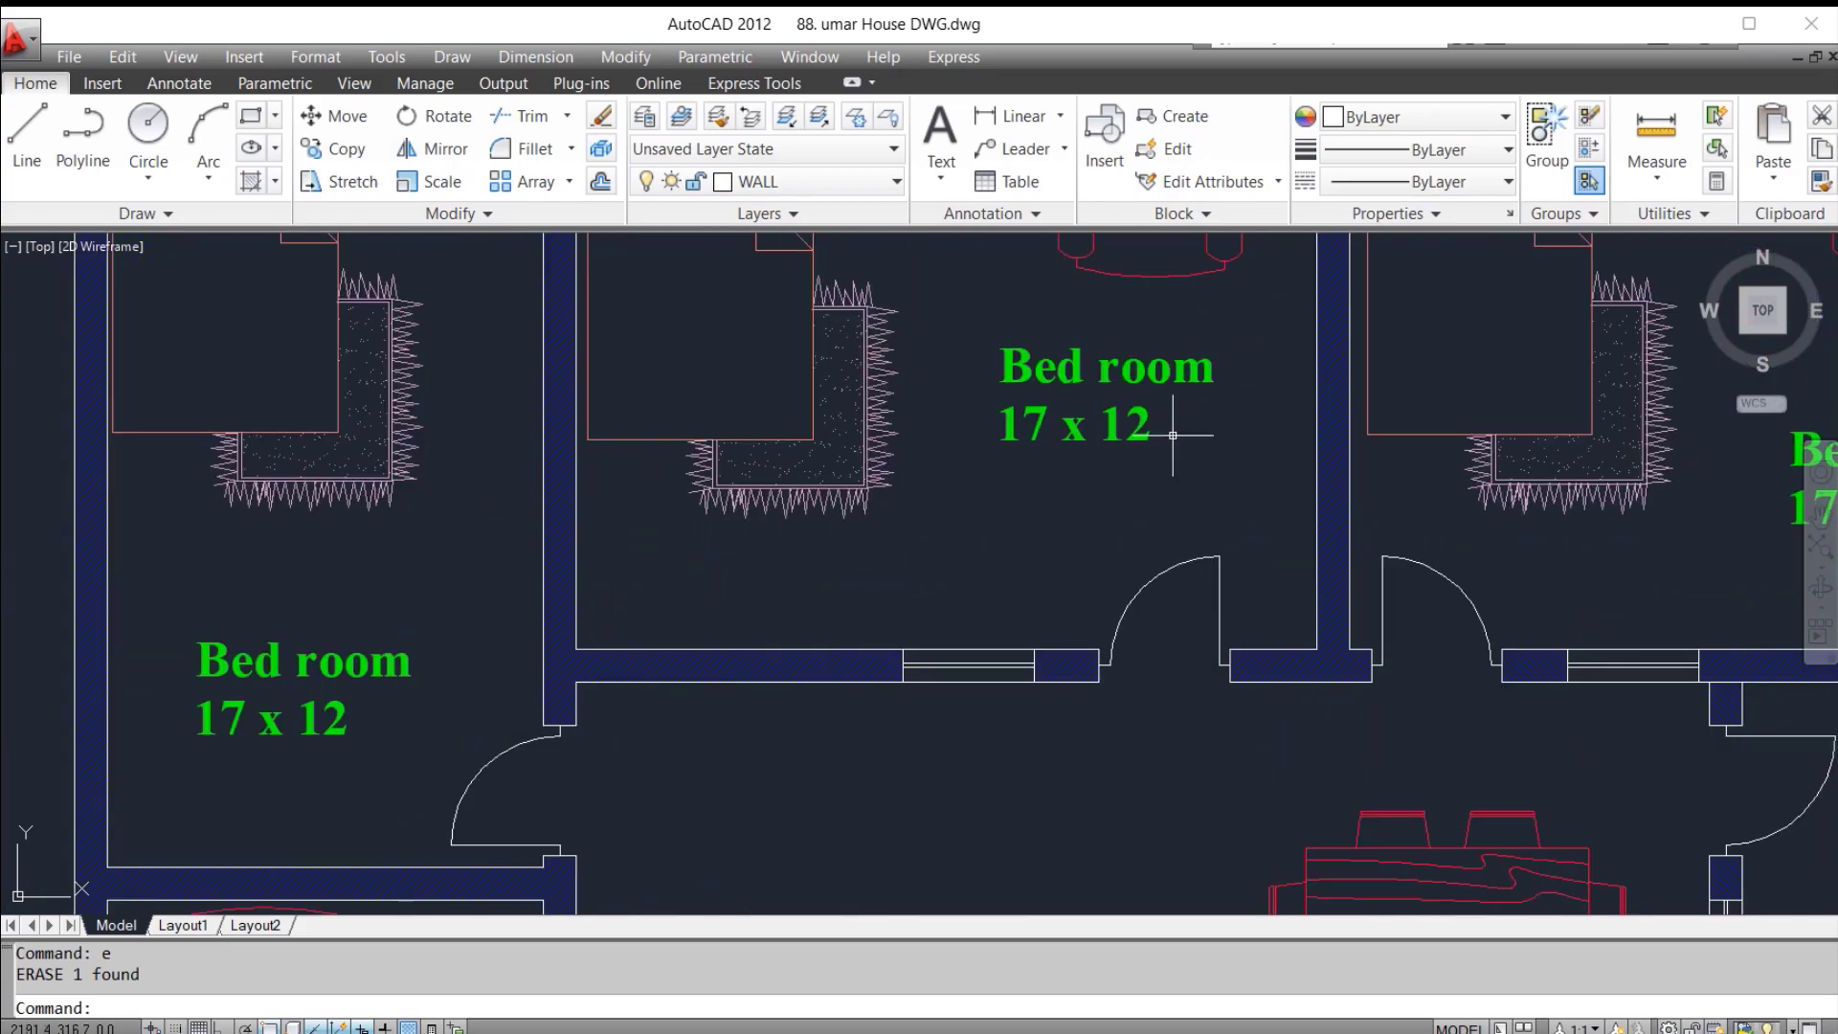
{"action": "scroll", "coordinate": [1165, 367], "scroll_direction": "down", "scroll_amount": 2}
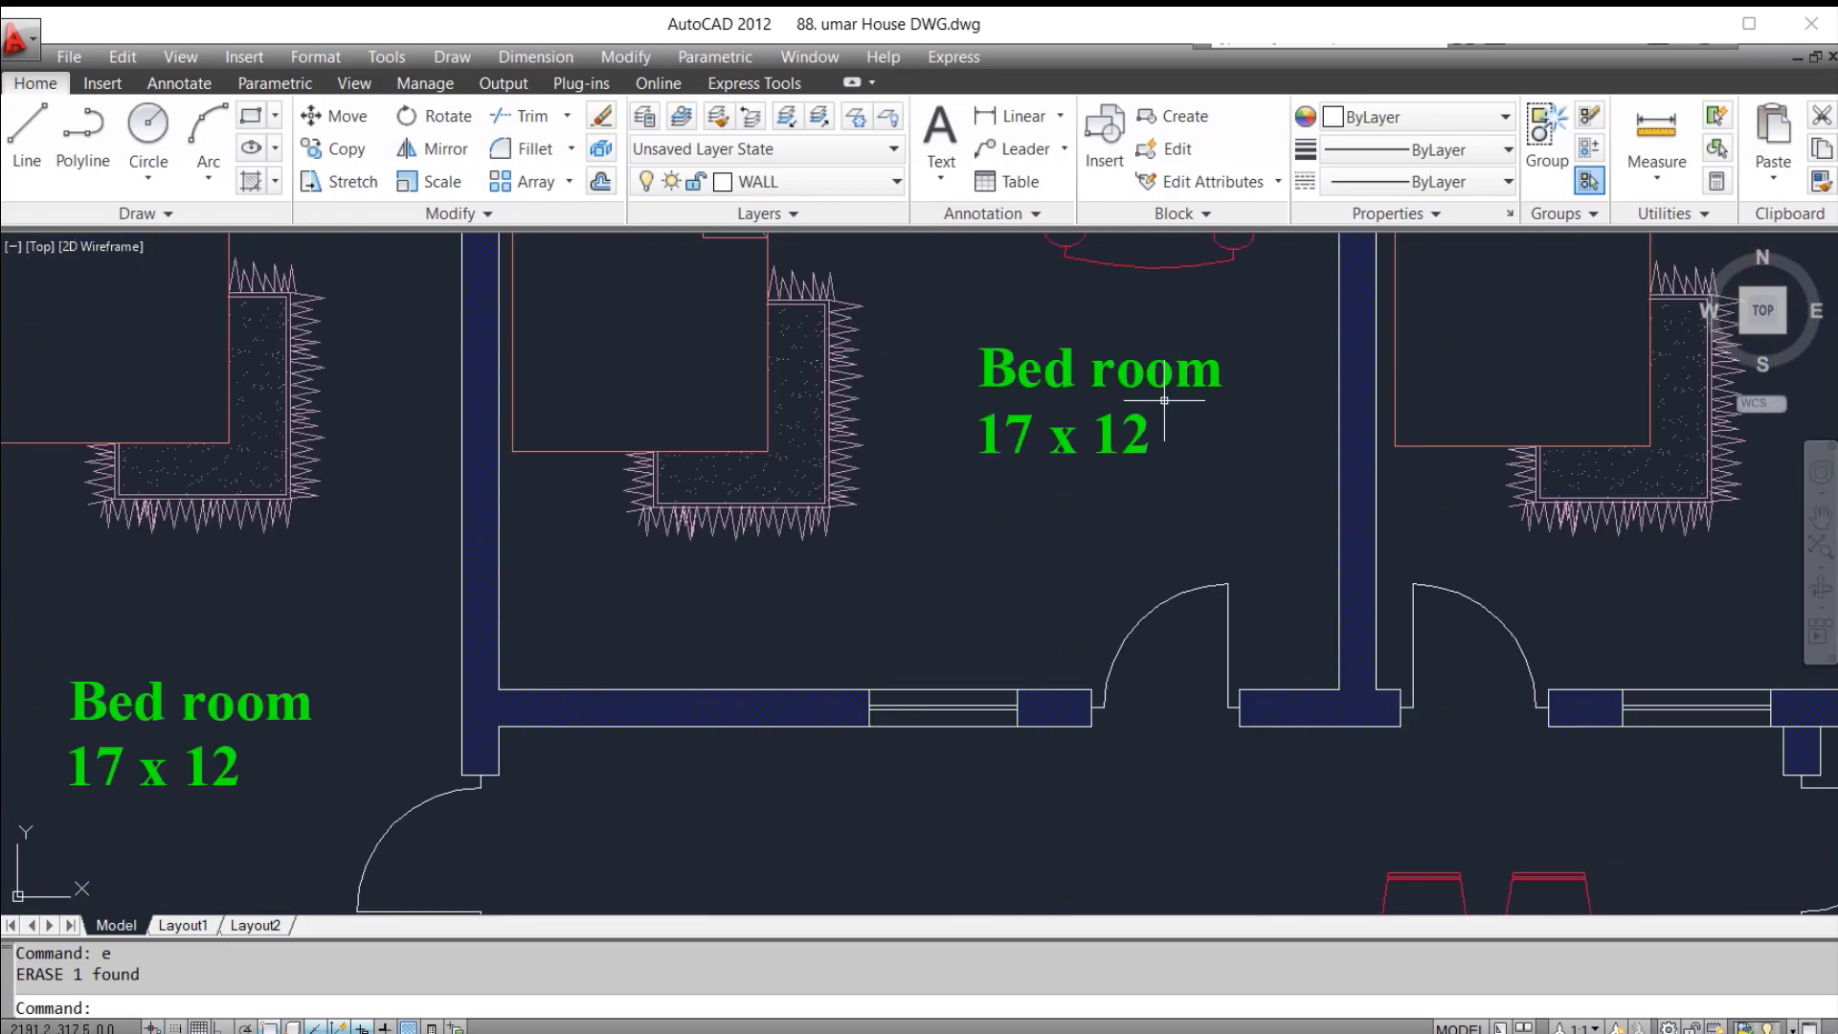
{"action": "left_click", "coordinate": [1005, 438]}
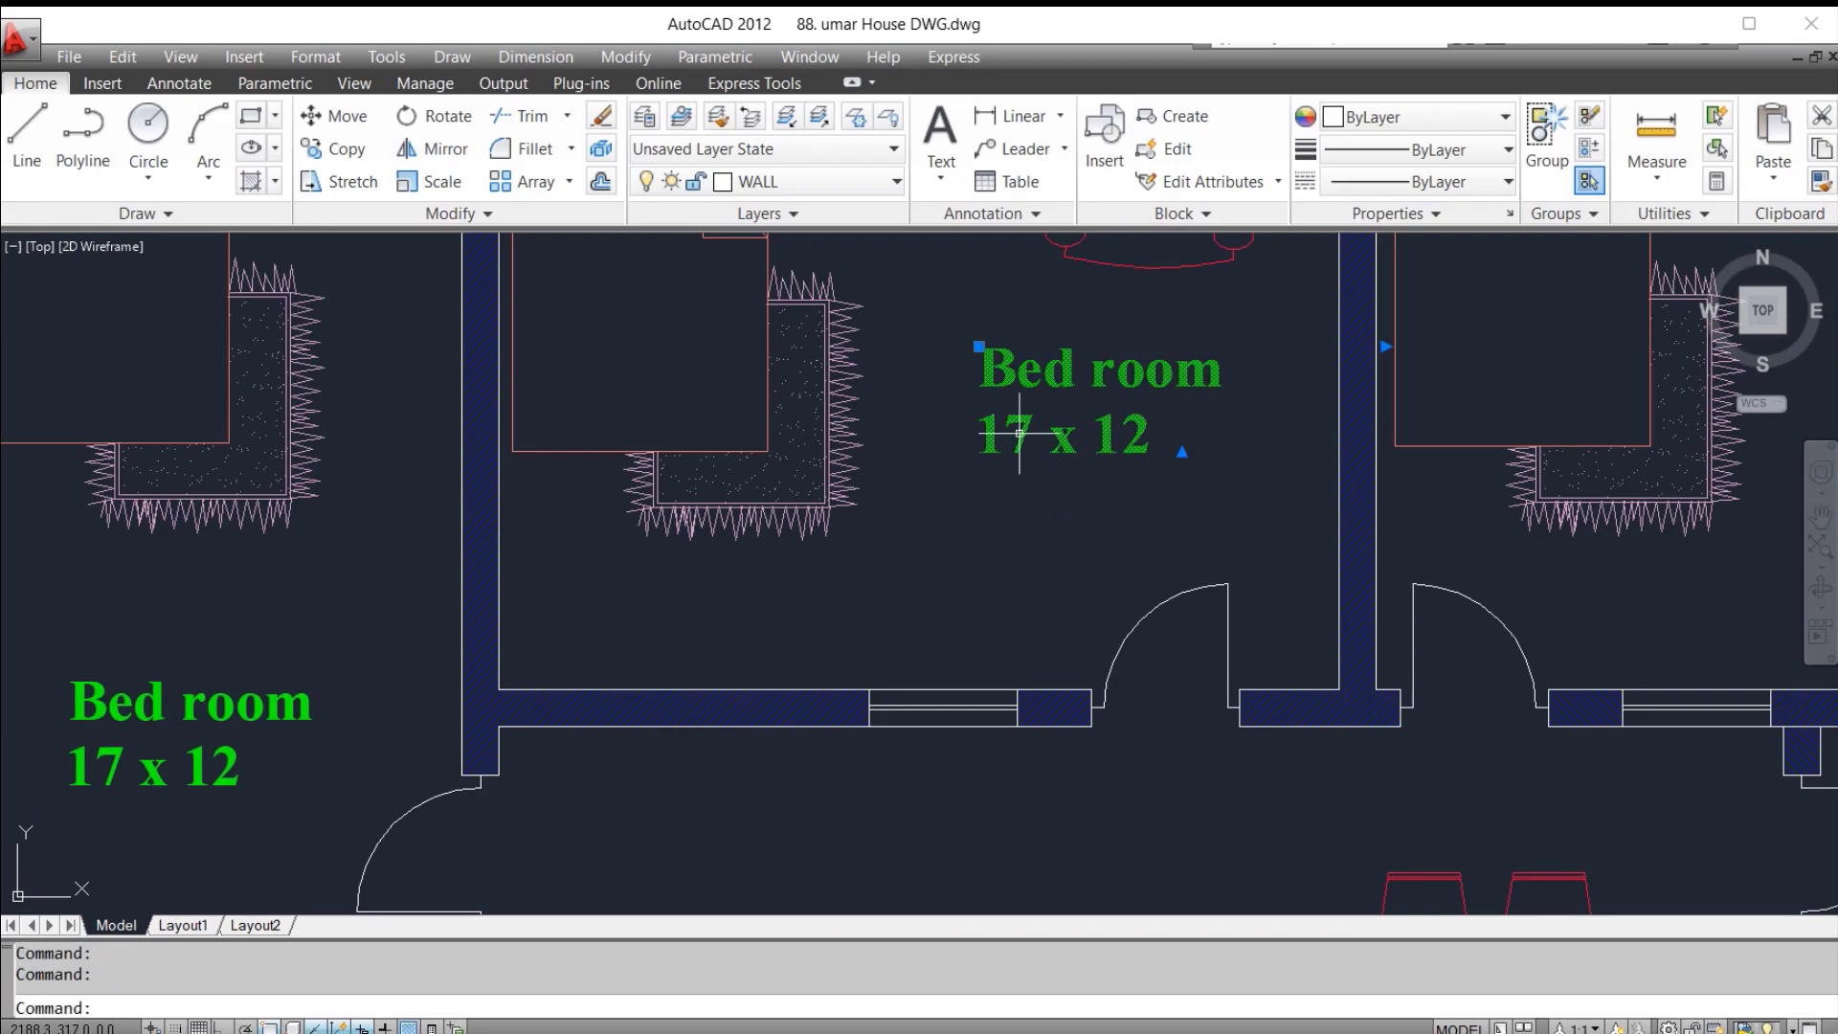
{"action": "double_click", "coordinate": [1015, 435]}
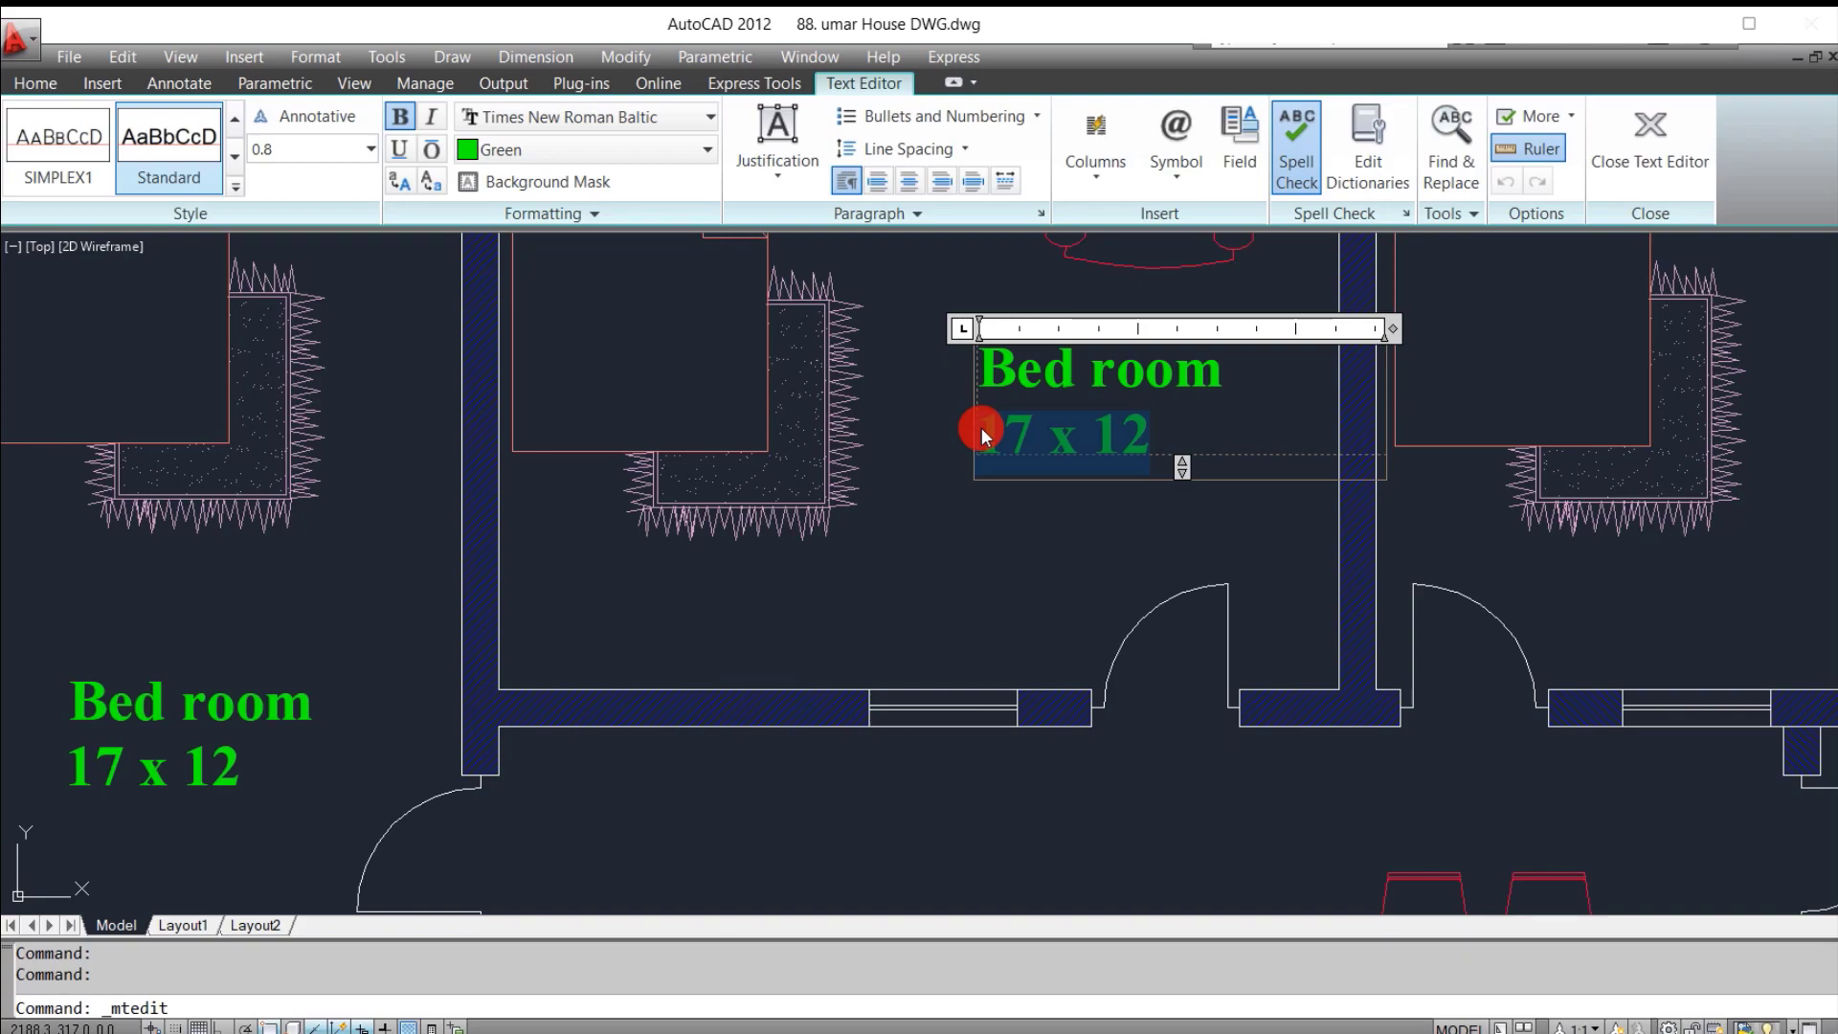
{"action": "type", "text": "1"}
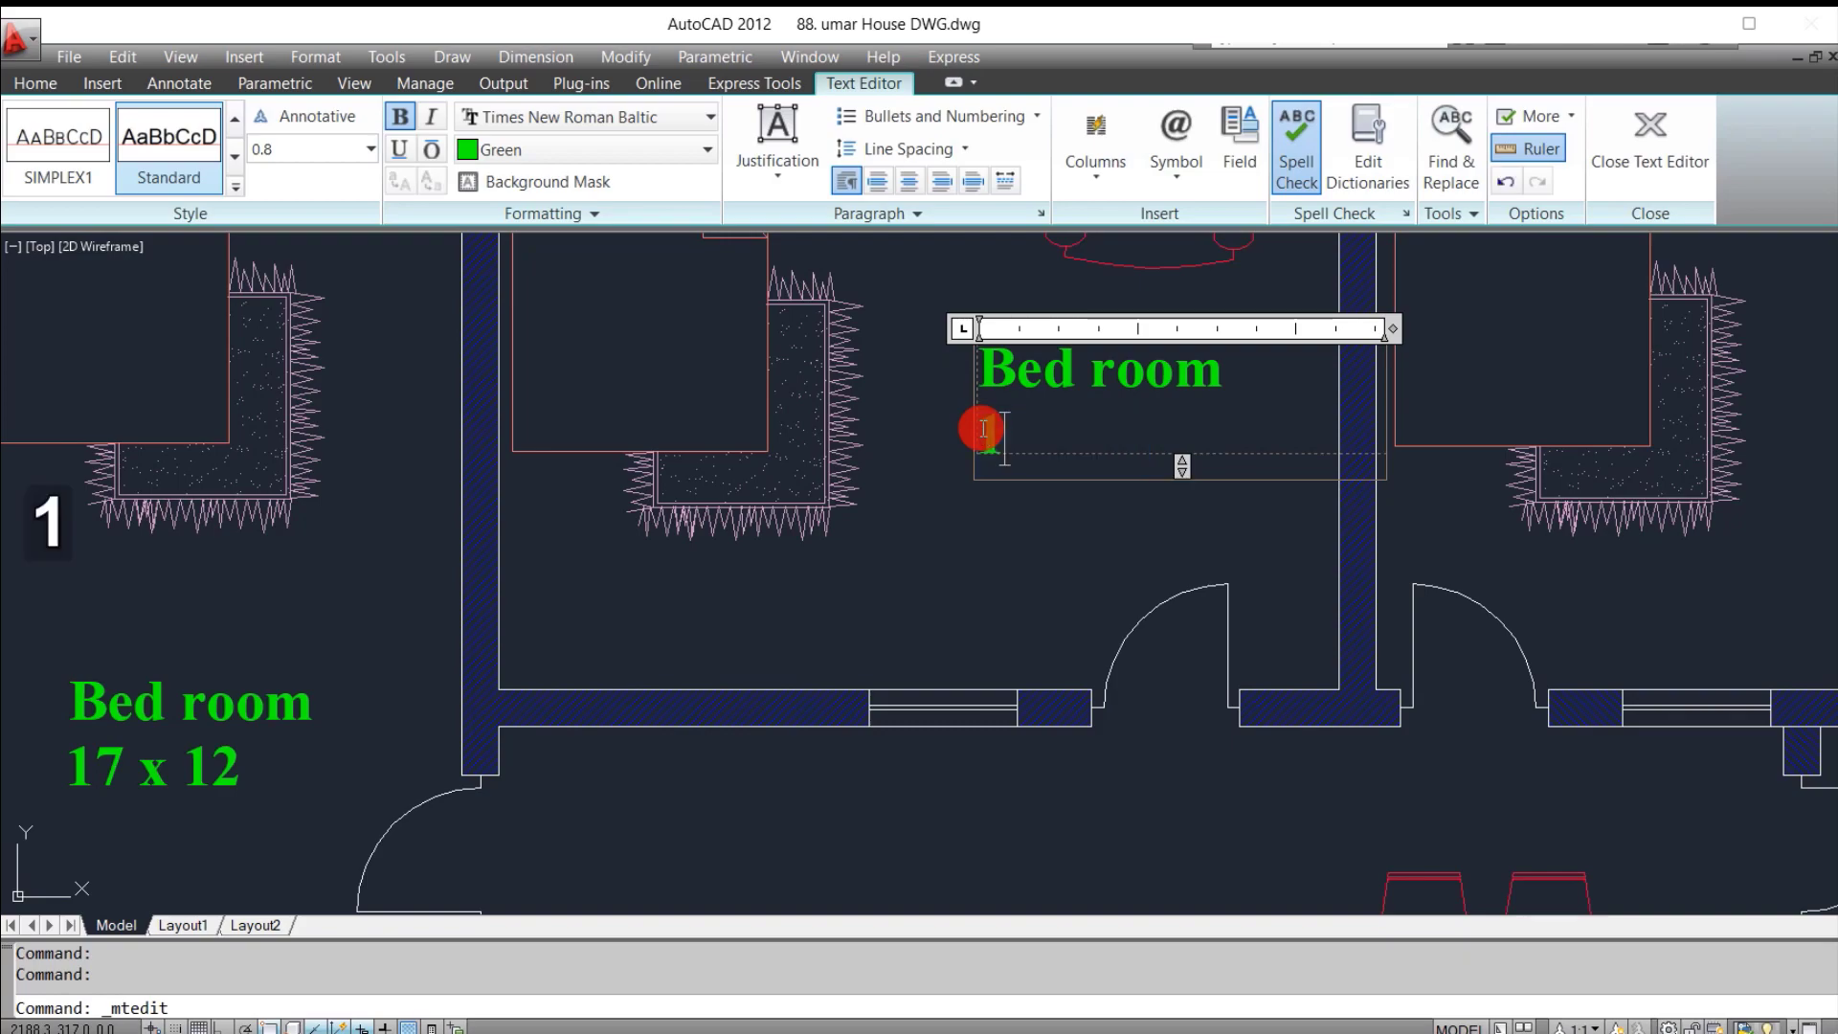
{"action": "type", "text": "9 x12"}
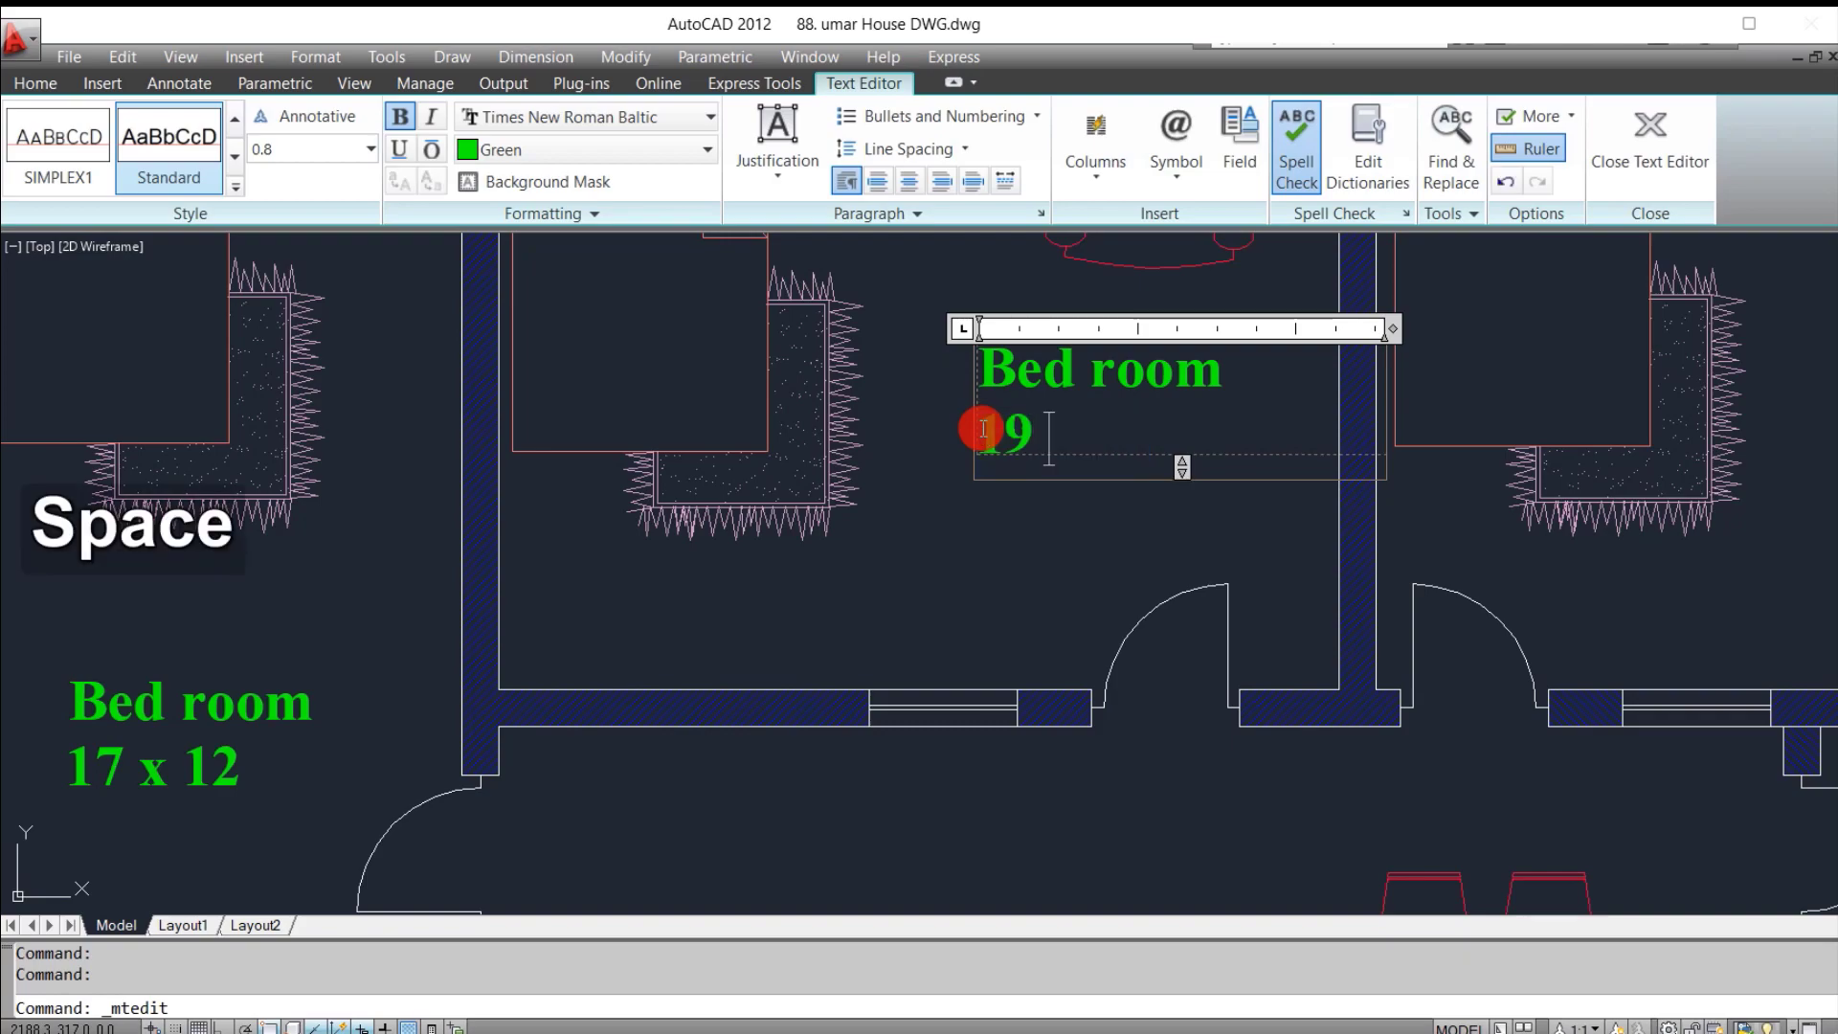
{"action": "left_click", "coordinate": [935, 533]}
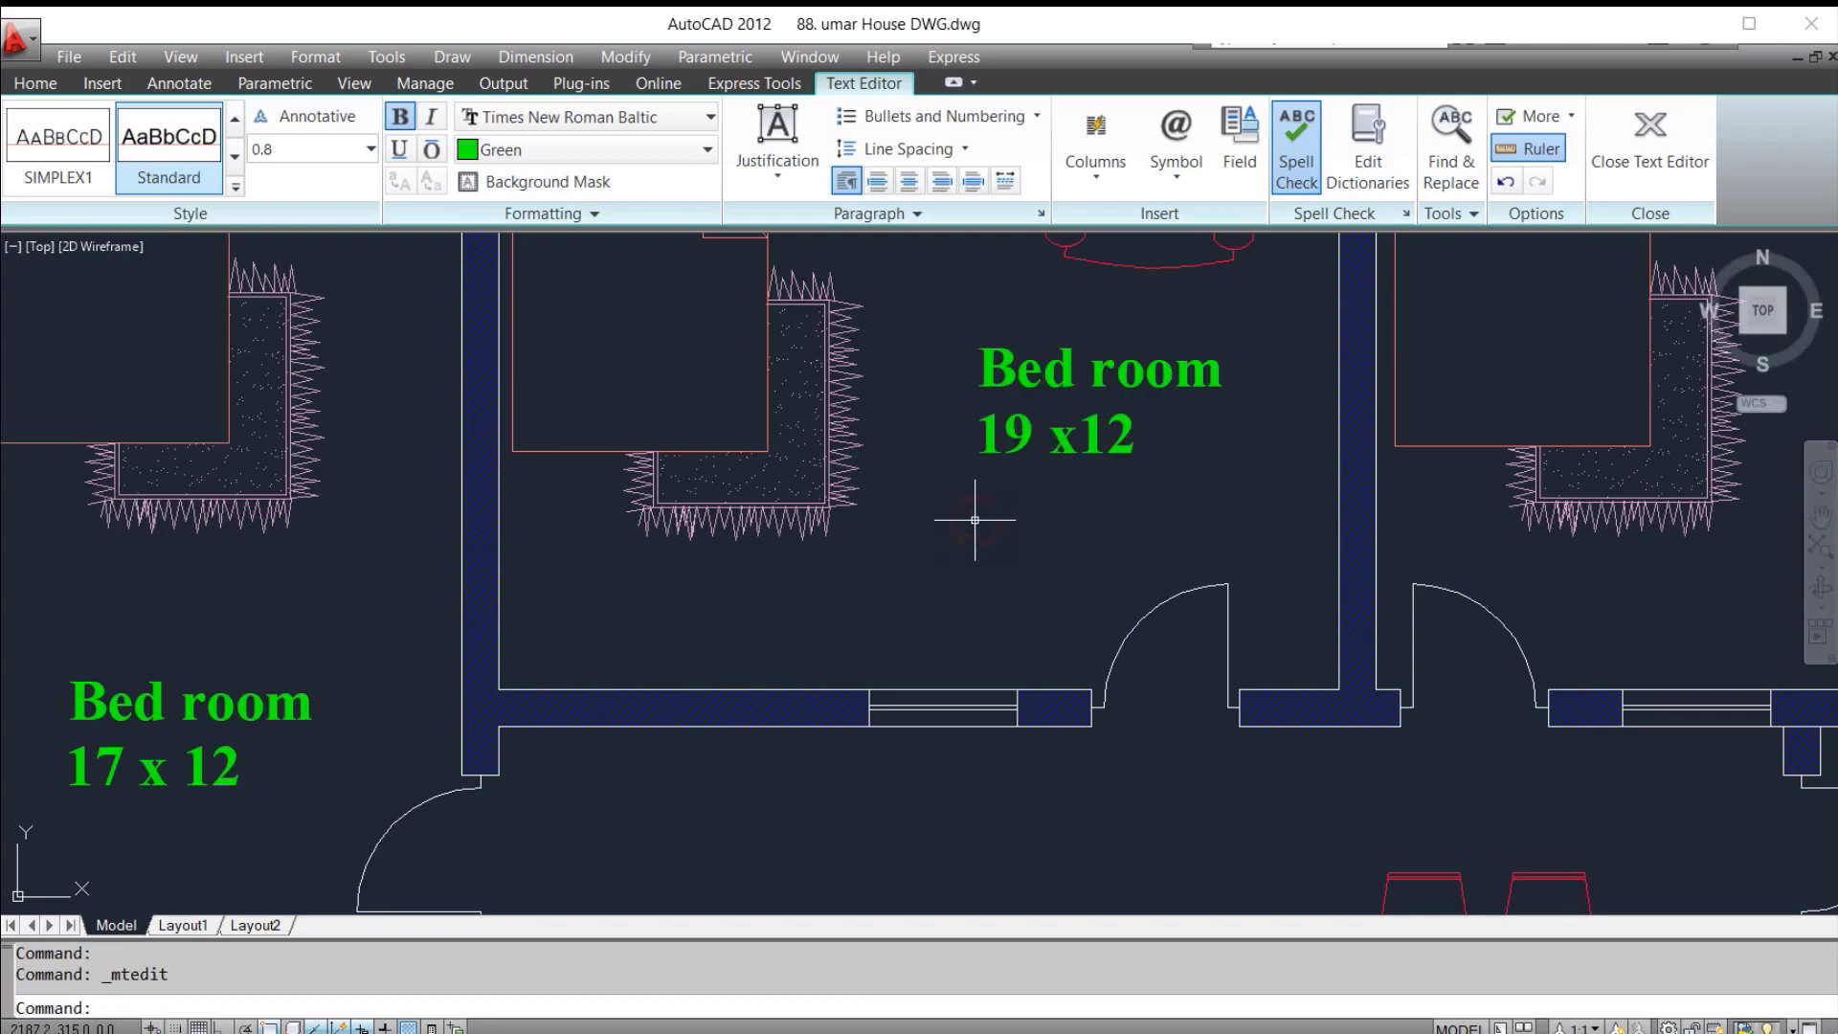
Step: Copy the "Ground Floor Plan" title to the matching place beneath the second floor plan
{"action": "scroll", "coordinate": [964, 540], "scroll_direction": "down", "scroll_amount": 2}
{"action": "scroll", "coordinate": [964, 540], "scroll_direction": "down", "scroll_amount": 3}
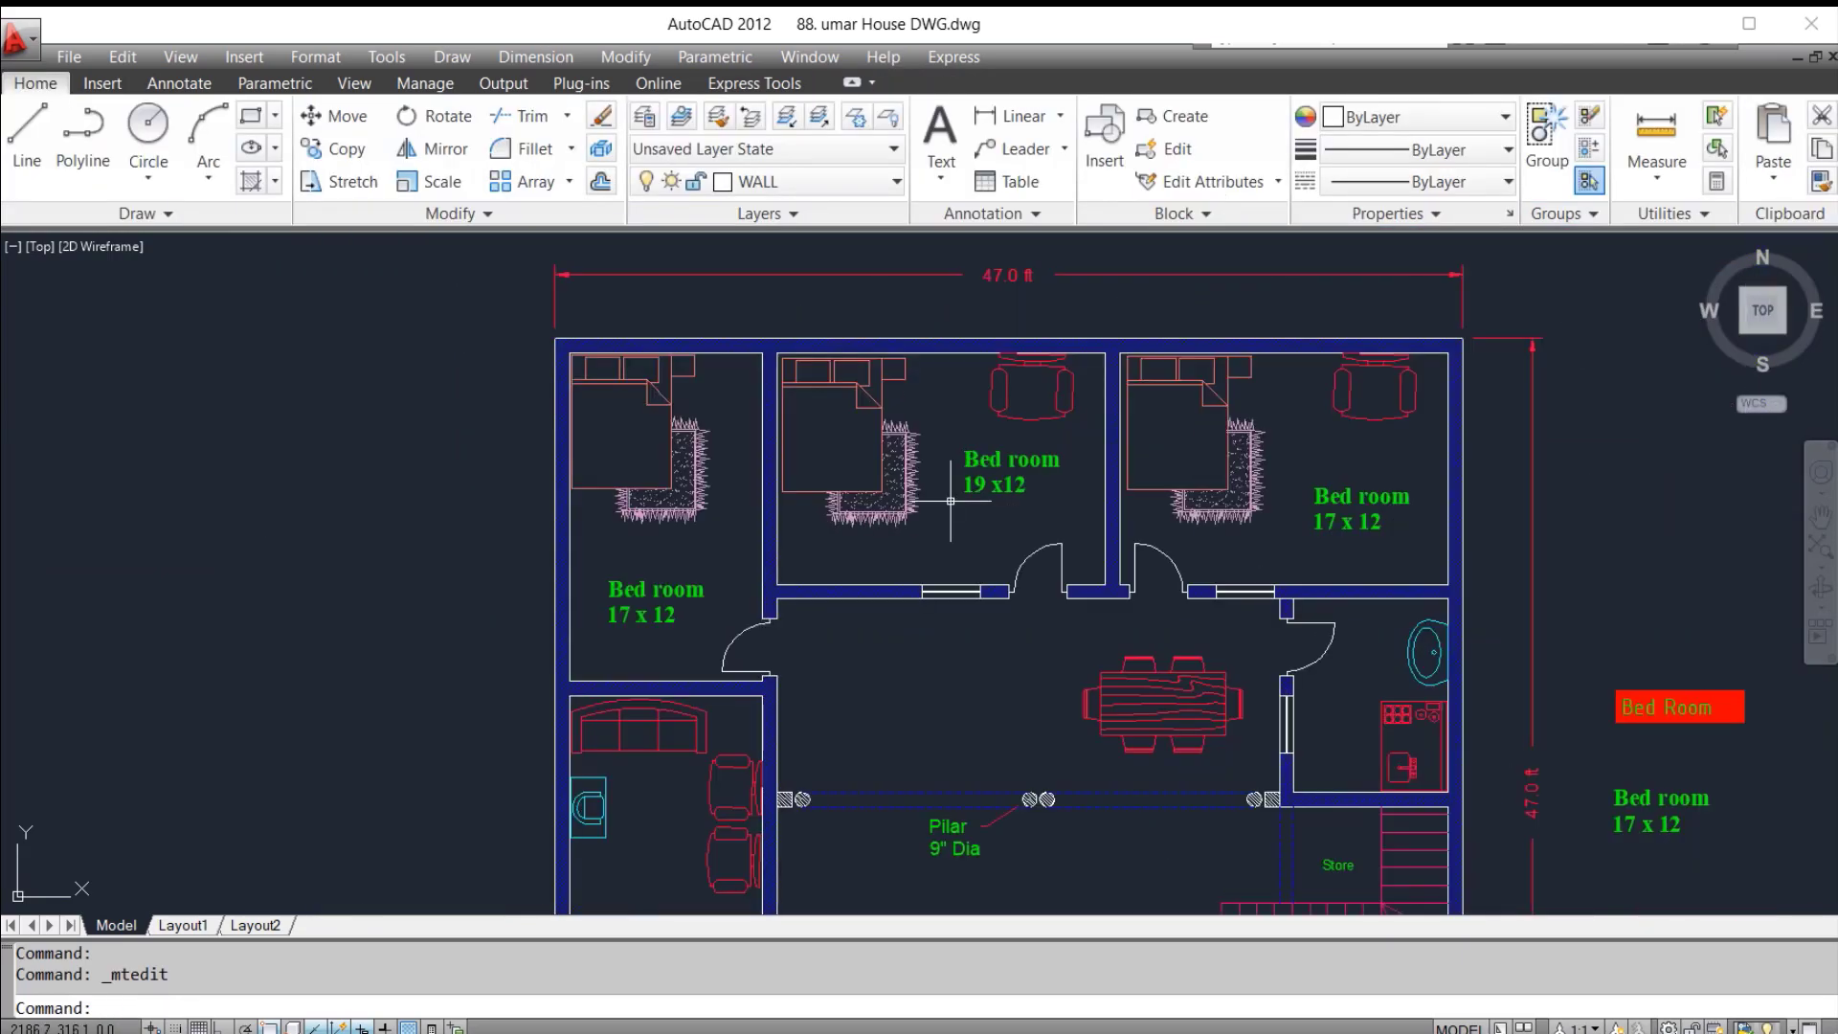
{"action": "scroll", "coordinate": [996, 623], "scroll_direction": "down", "scroll_amount": 1}
{"action": "scroll", "coordinate": [774, 796], "scroll_direction": "up", "scroll_amount": 5}
{"action": "scroll", "coordinate": [795, 756], "scroll_direction": "down", "scroll_amount": 8}
{"action": "scroll", "coordinate": [843, 730], "scroll_direction": "up", "scroll_amount": 5}
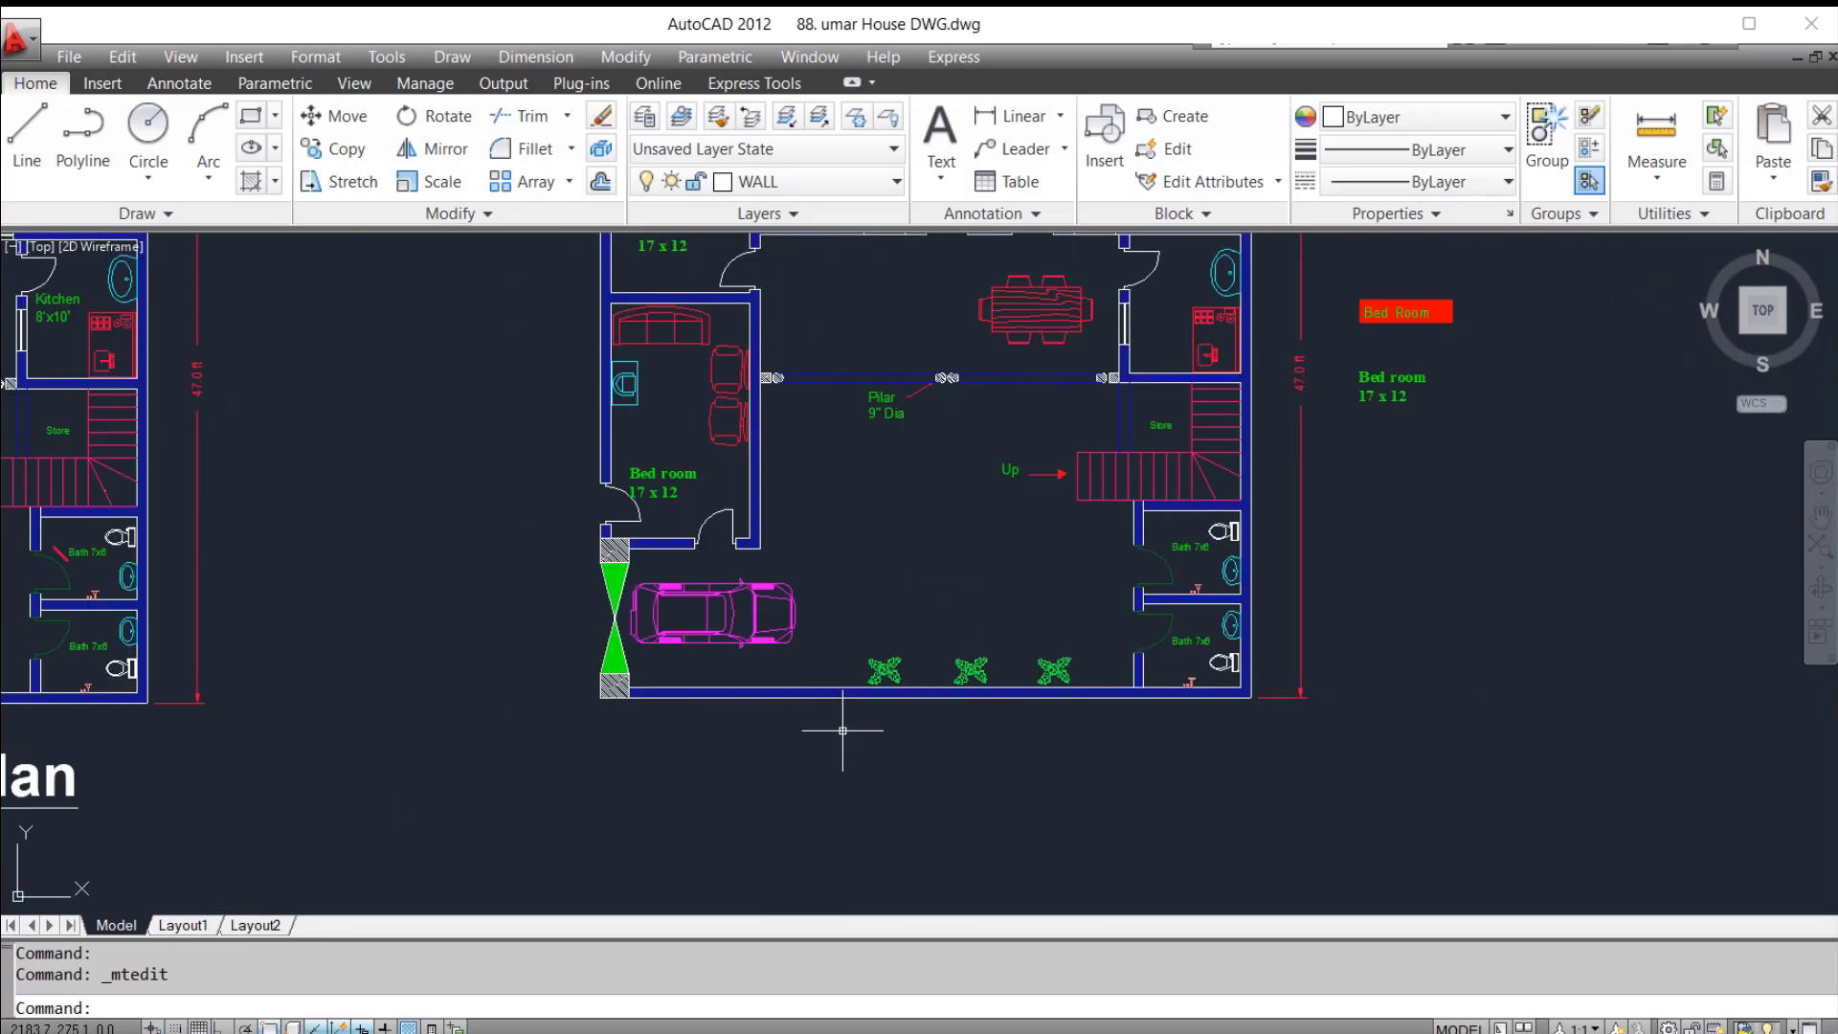
{"action": "scroll", "coordinate": [842, 731], "scroll_direction": "down", "scroll_amount": 5}
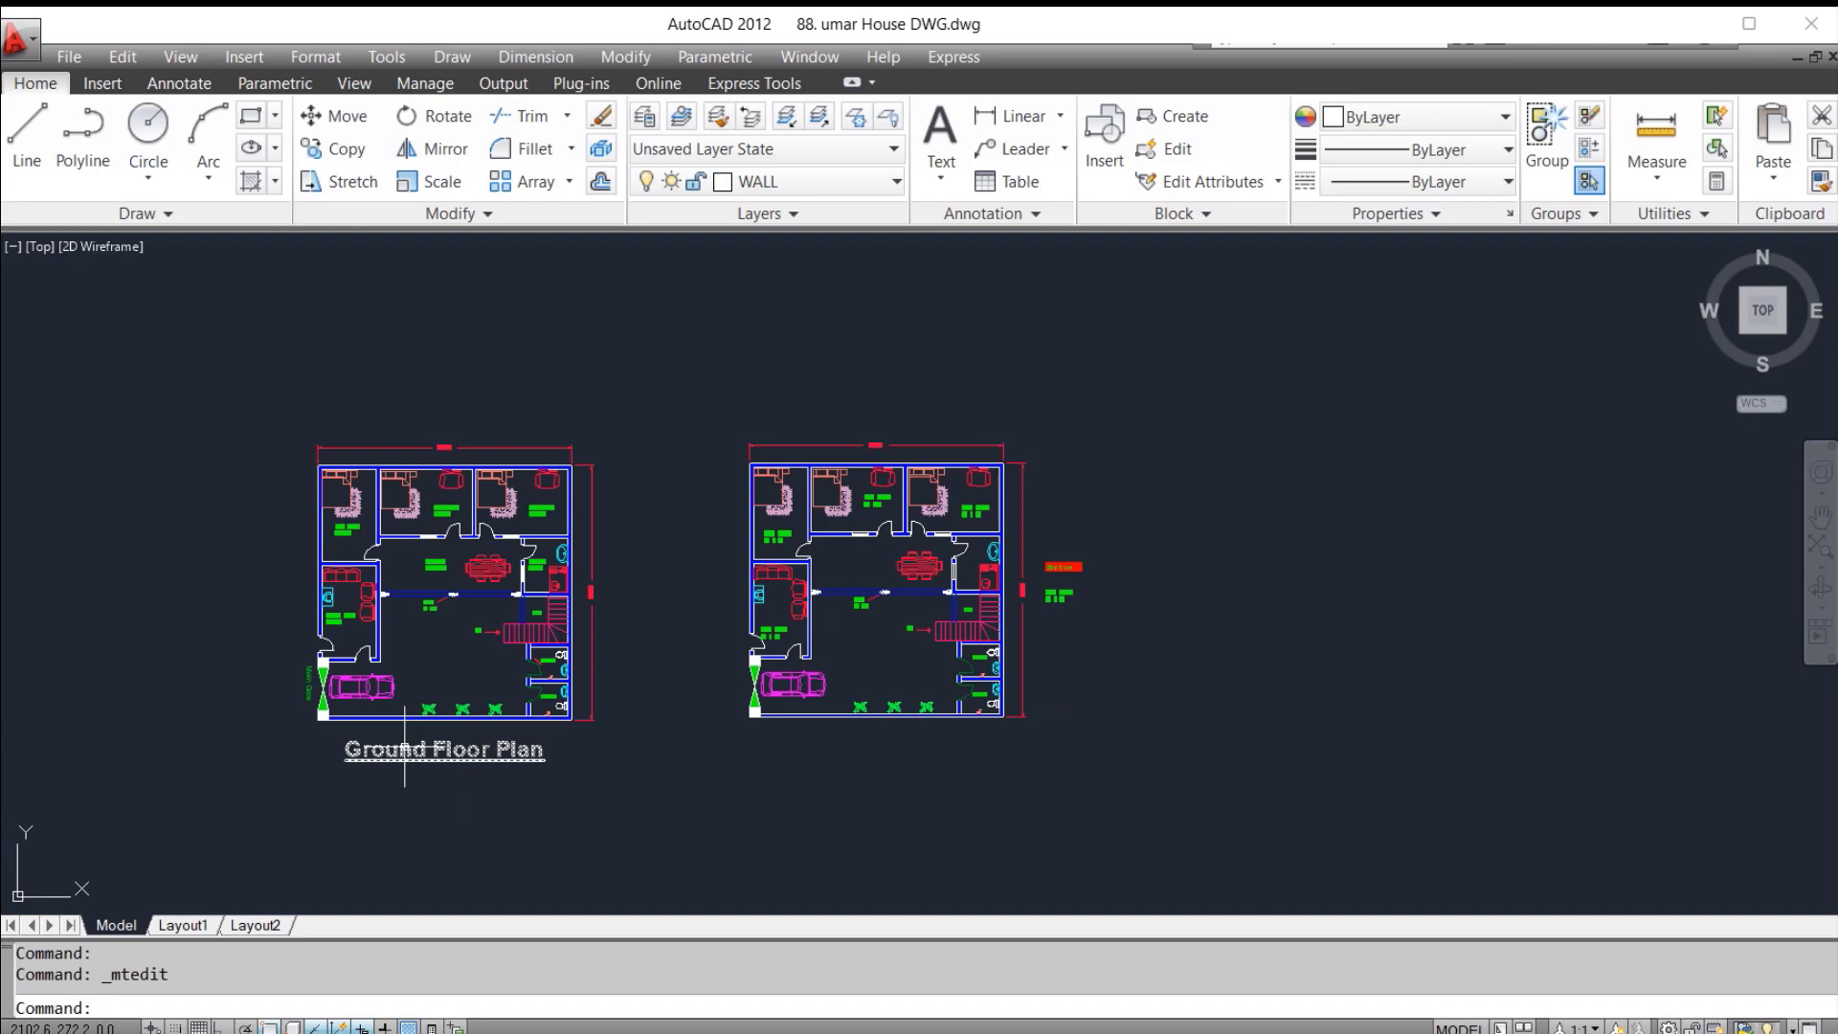
{"action": "left_click", "coordinate": [405, 747]}
{"action": "type", "text": "co"}
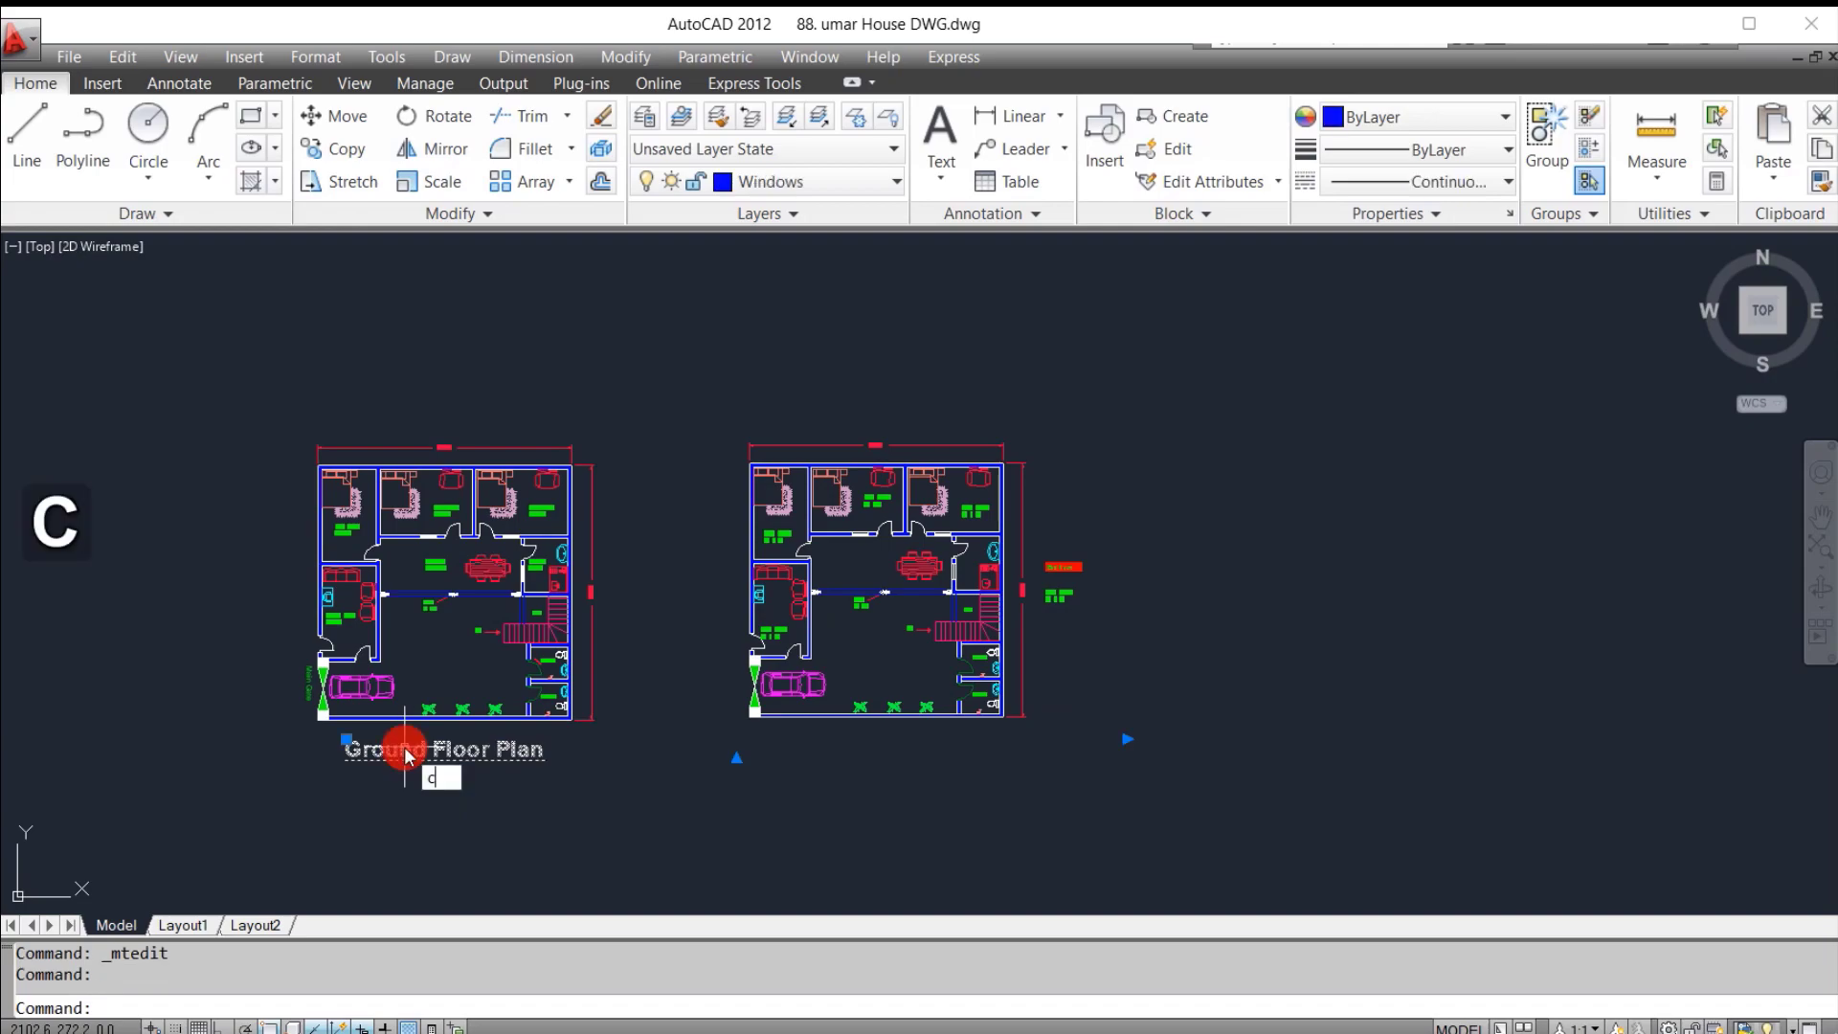
{"action": "key", "text": "space"}
{"action": "left_click", "coordinate": [405, 748]}
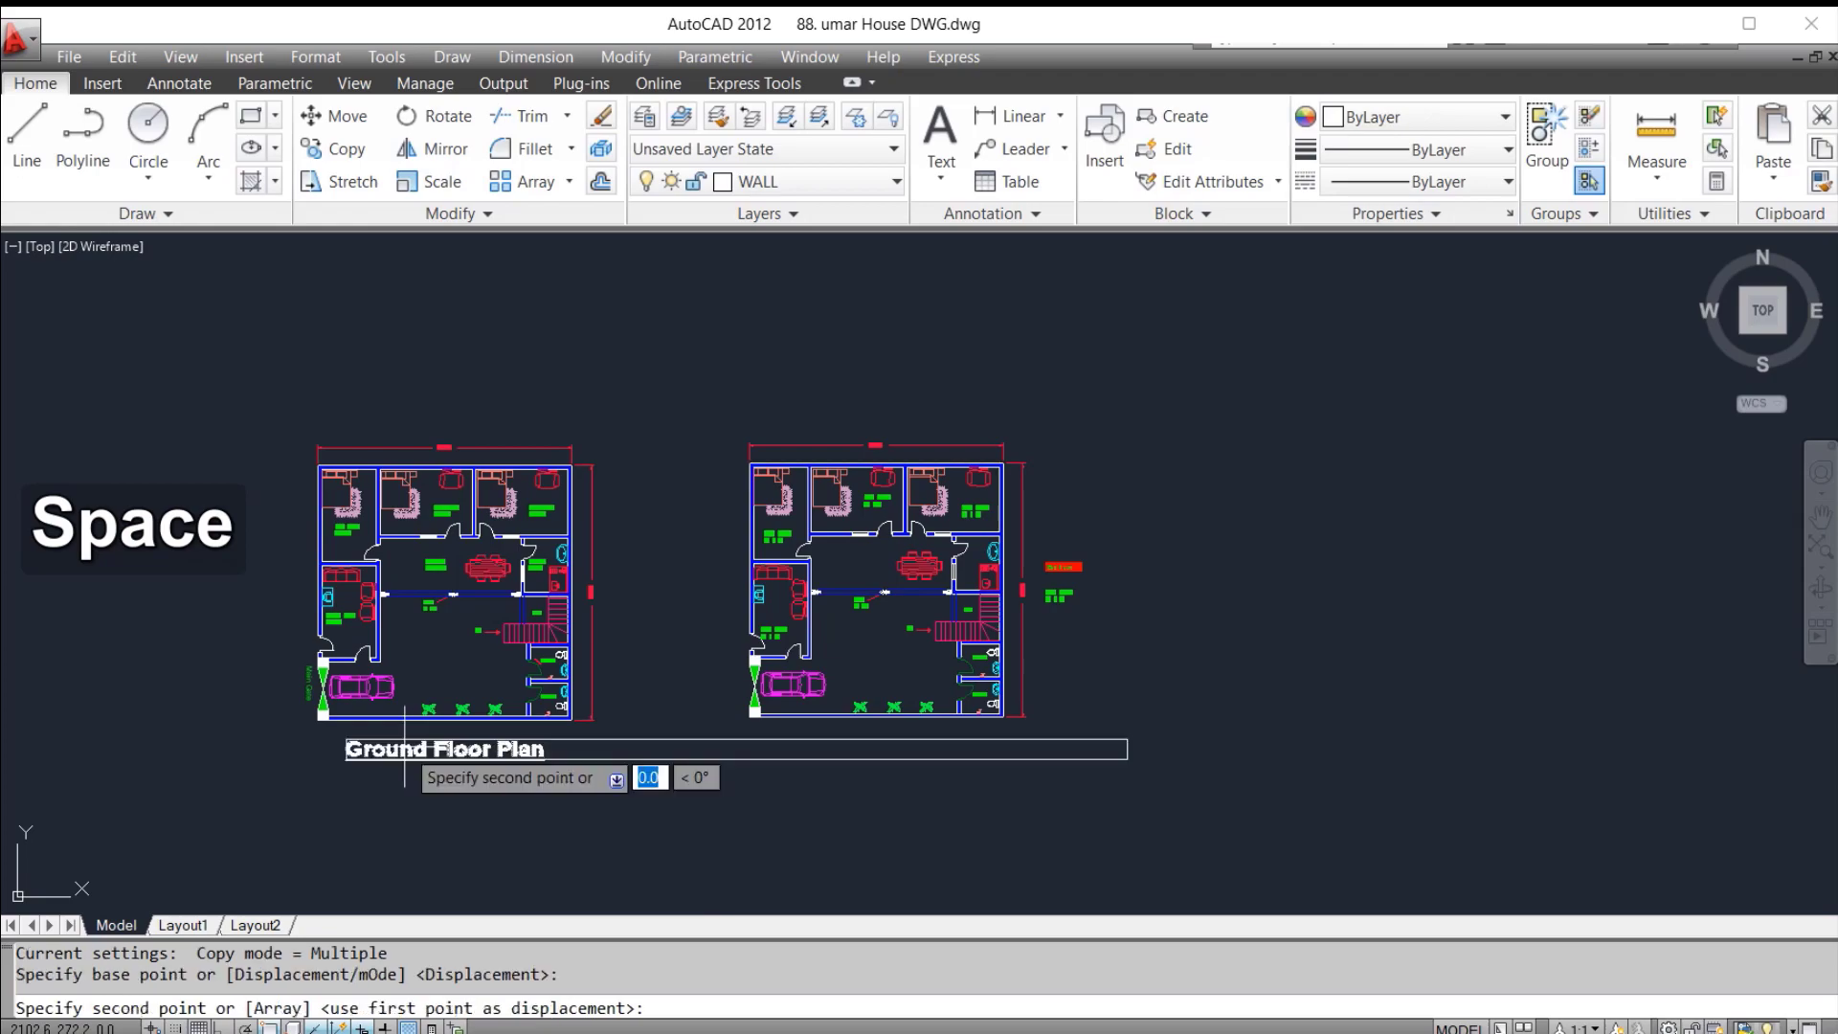
{"action": "left_click", "coordinate": [836, 749]}
{"action": "key", "text": "Escape"}
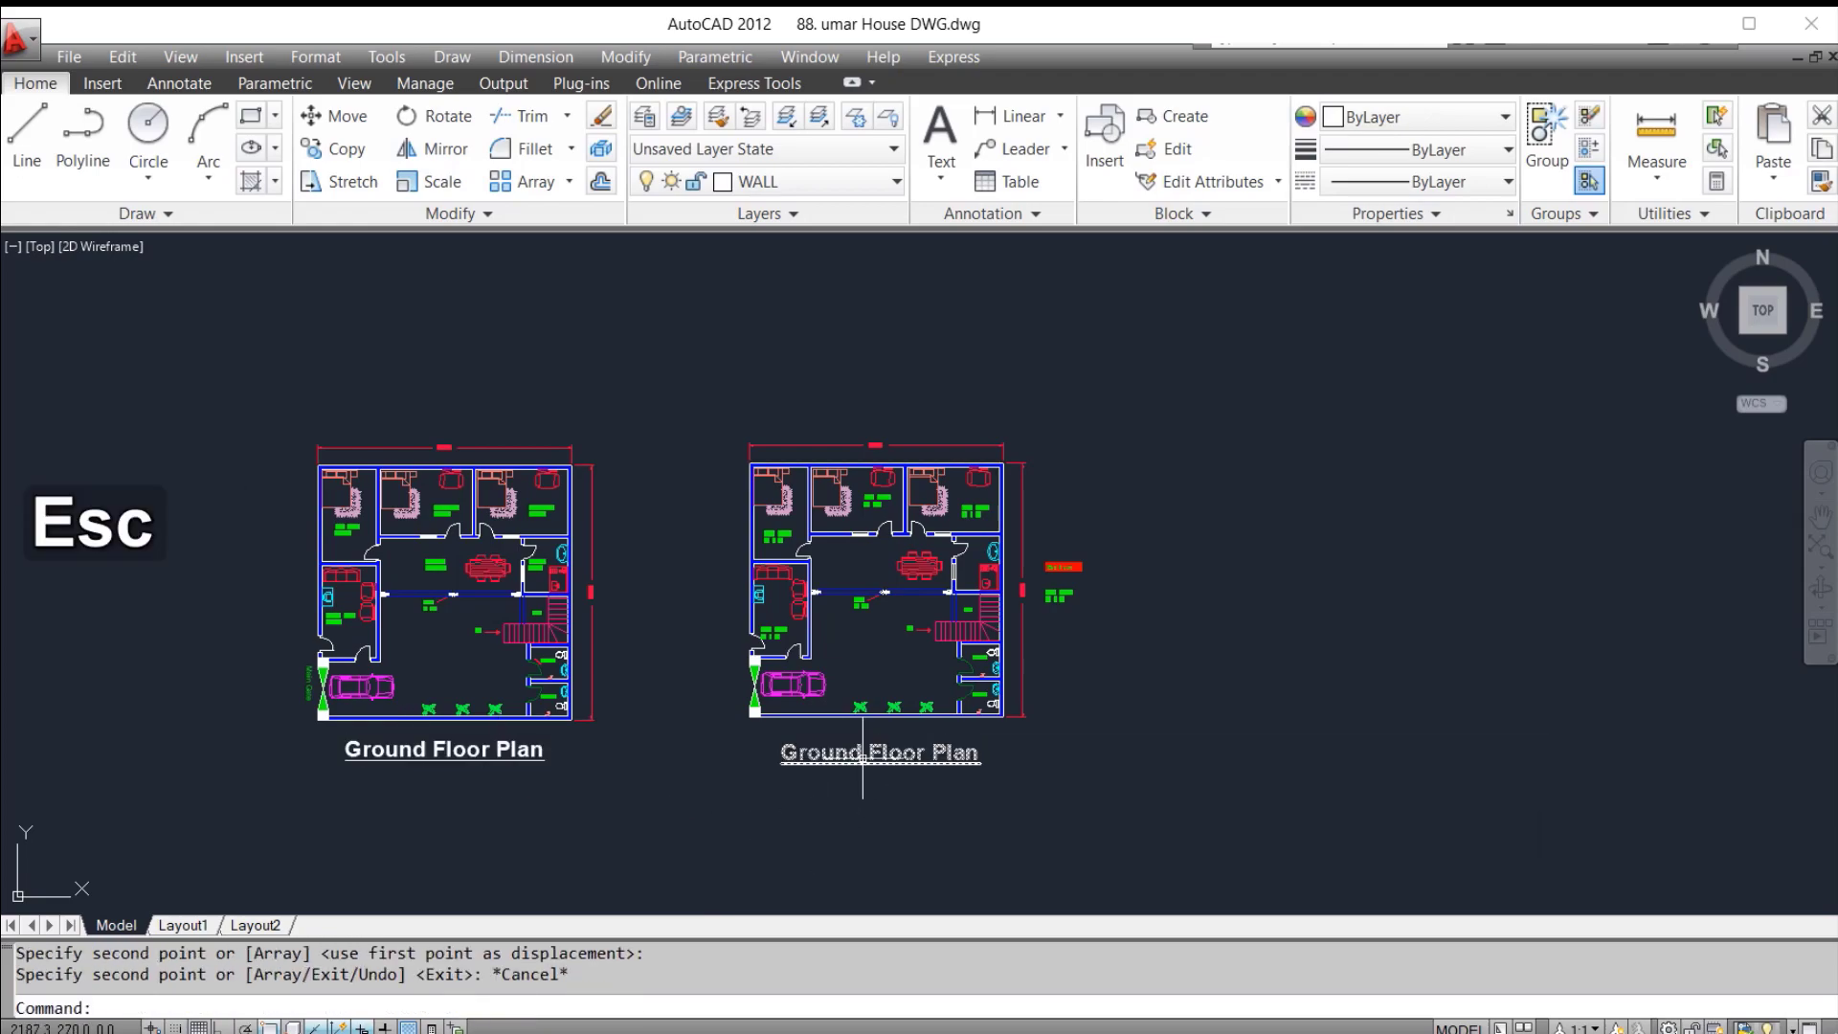
Step: Replace the copied title's text under the second plan with "First Floor" and finish the text edit
{"action": "left_click", "coordinate": [863, 752]}
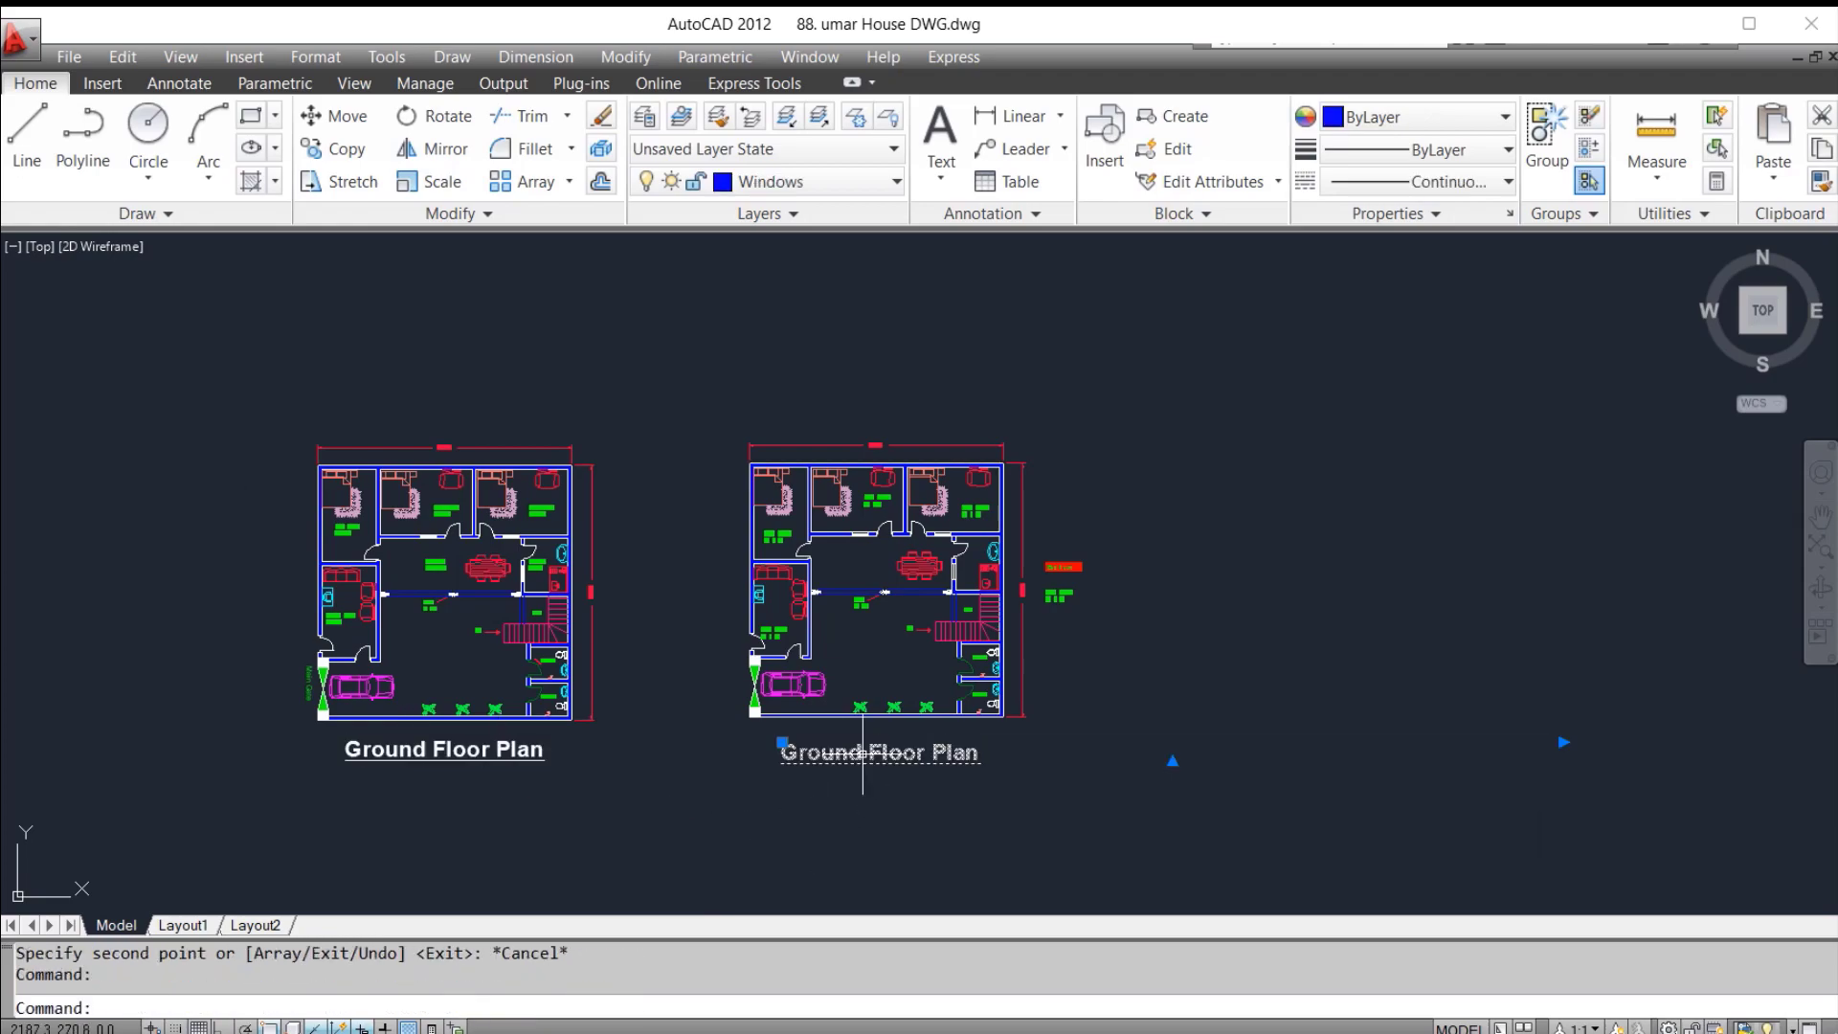
{"action": "double_click", "coordinate": [965, 759]}
{"action": "left_click_drag", "start_coordinate": [995, 763], "coordinate": [787, 752]}
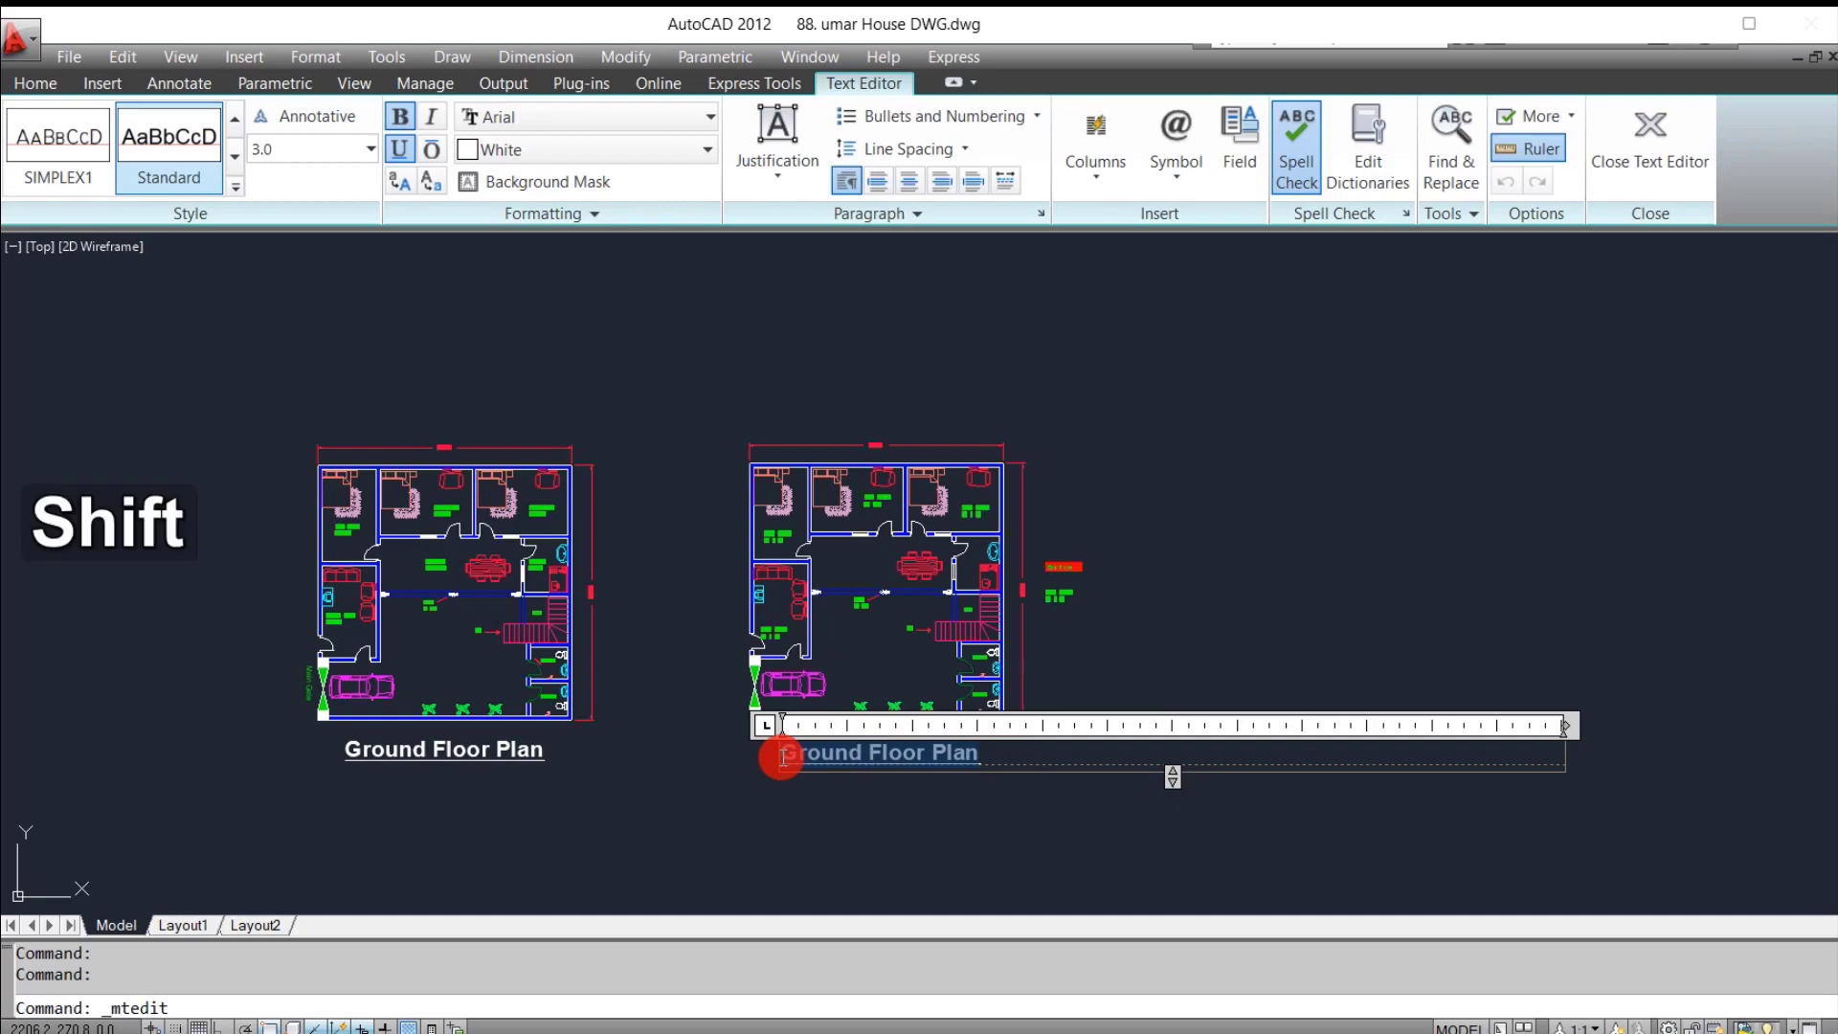
{"action": "type", "text": "First Floor"}
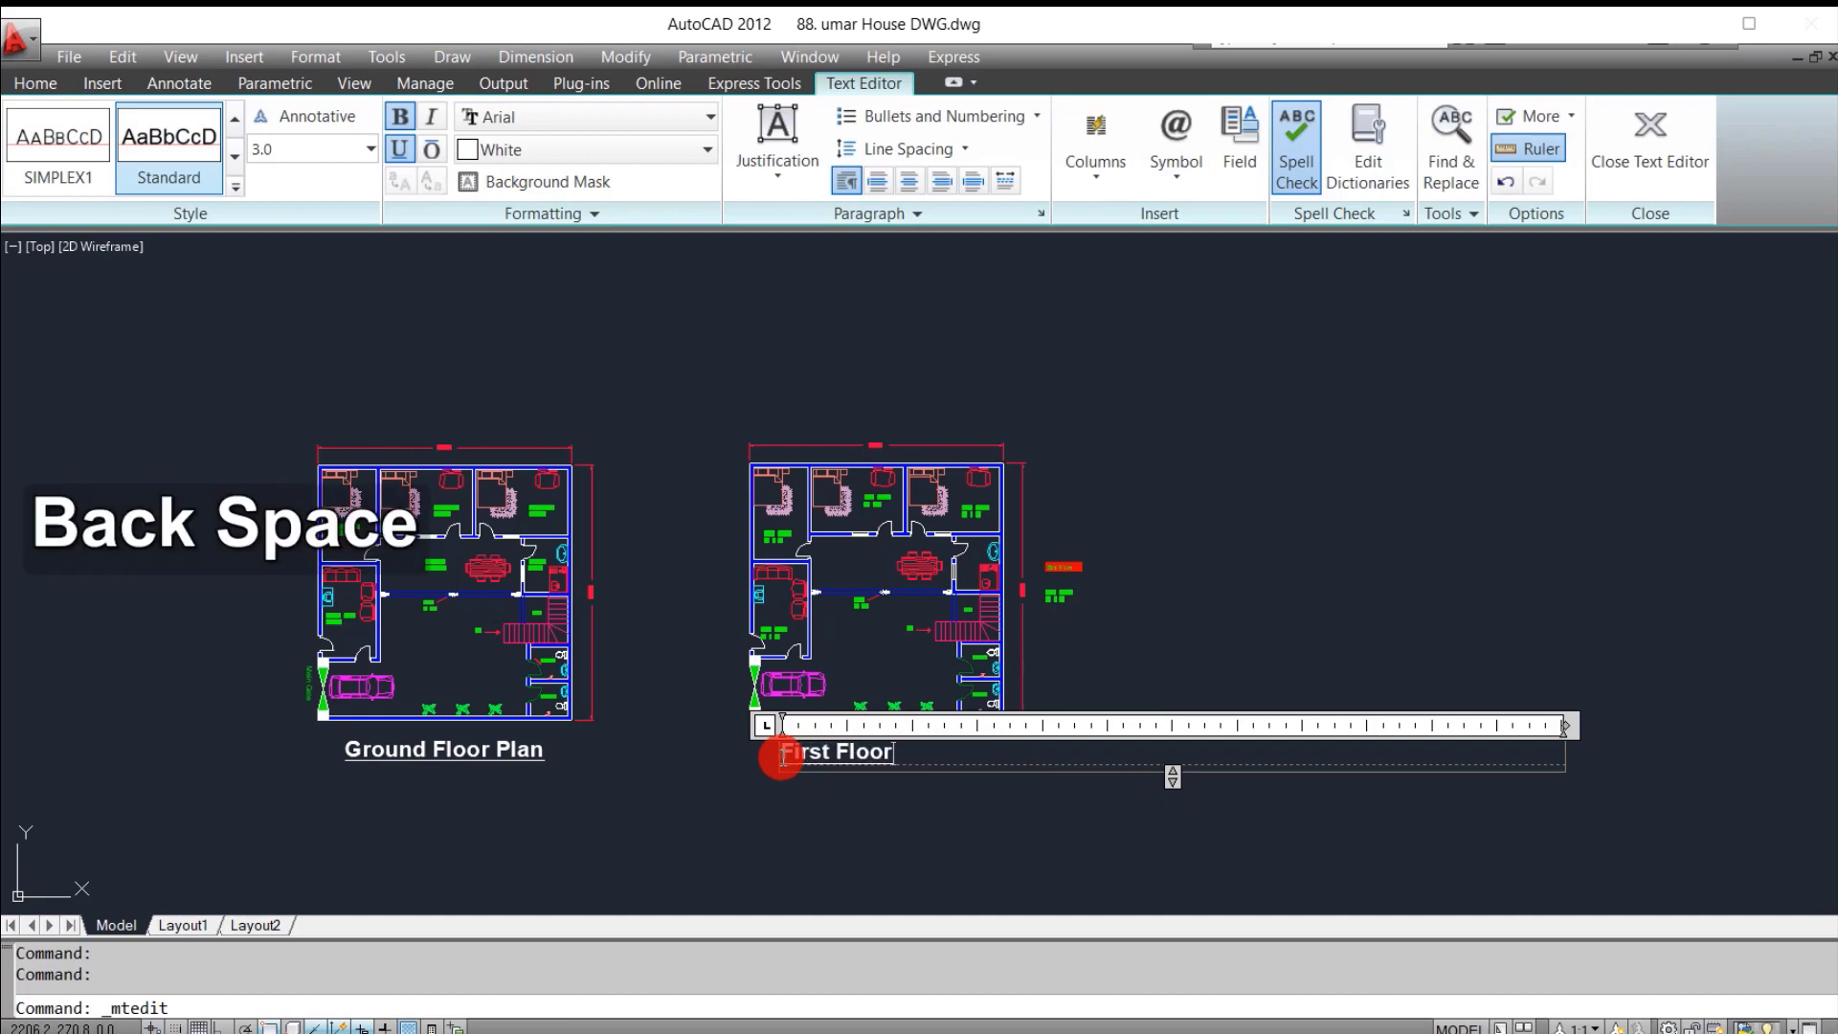
{"action": "left_click", "coordinate": [1306, 554]}
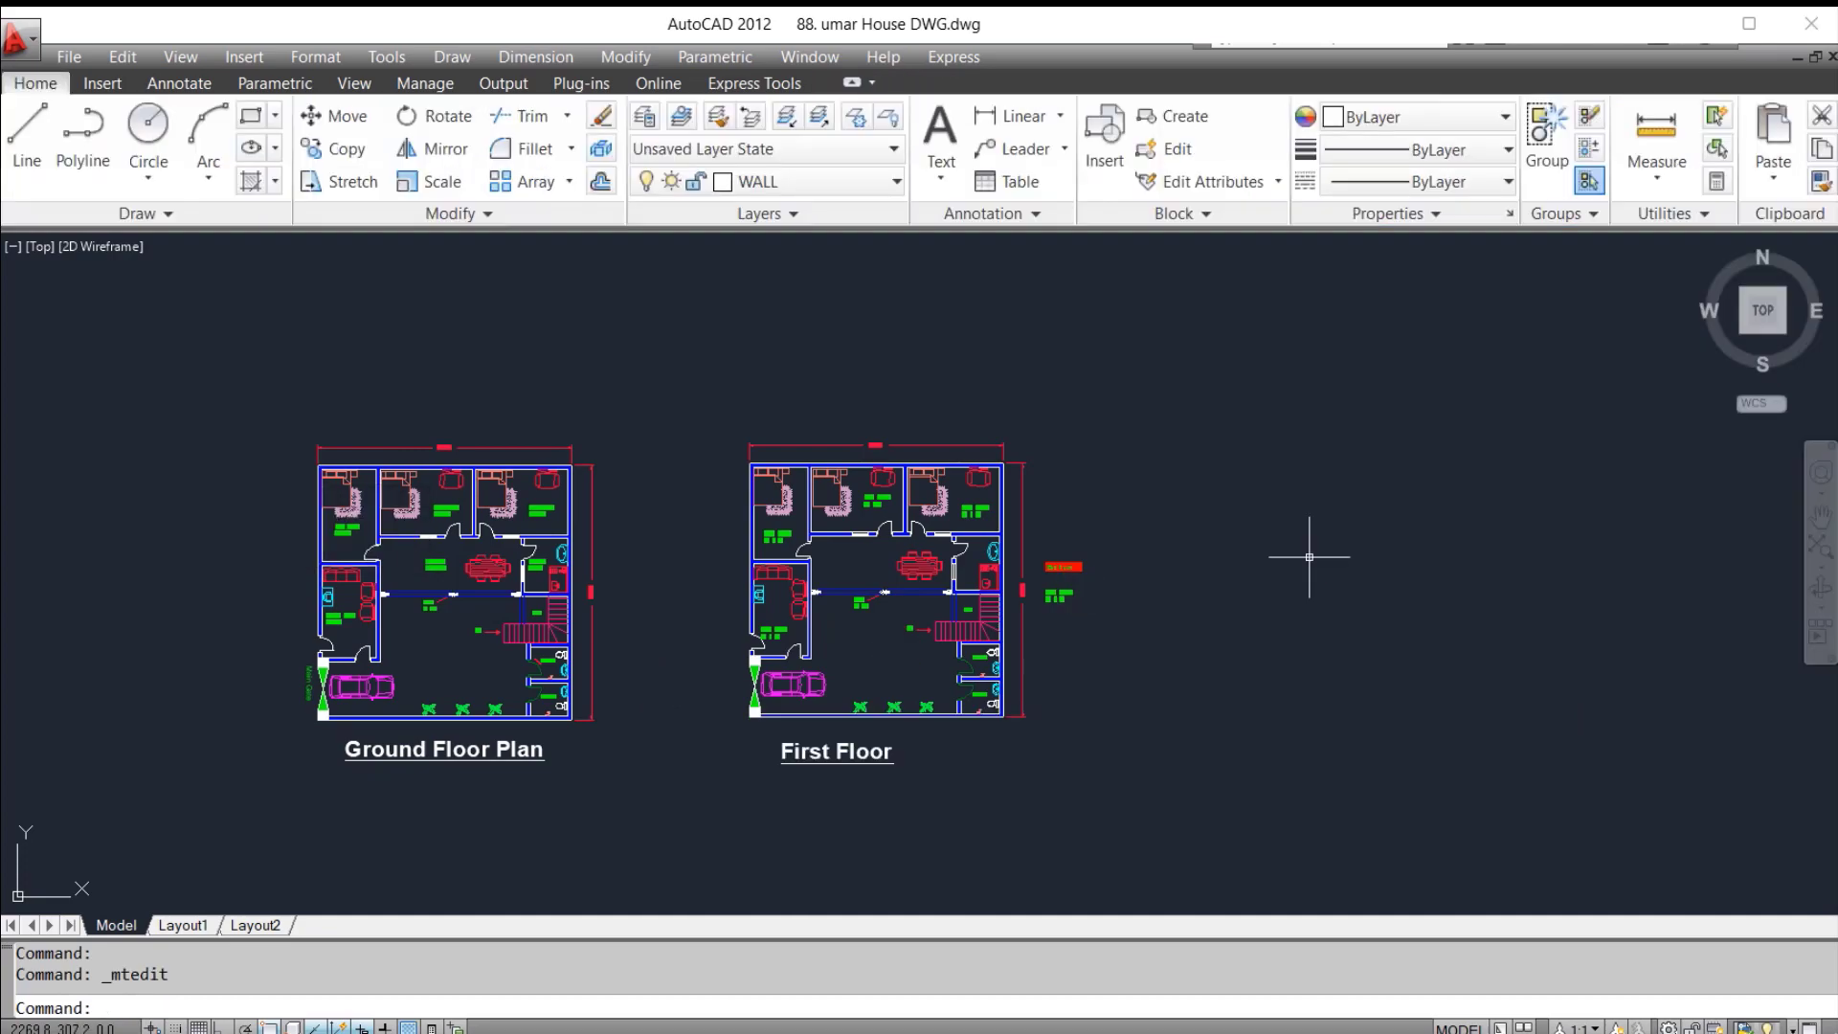
{"action": "scroll", "coordinate": [829, 792], "scroll_direction": "up", "scroll_amount": 2}
{"action": "scroll", "coordinate": [821, 802], "scroll_direction": "down", "scroll_amount": 2}
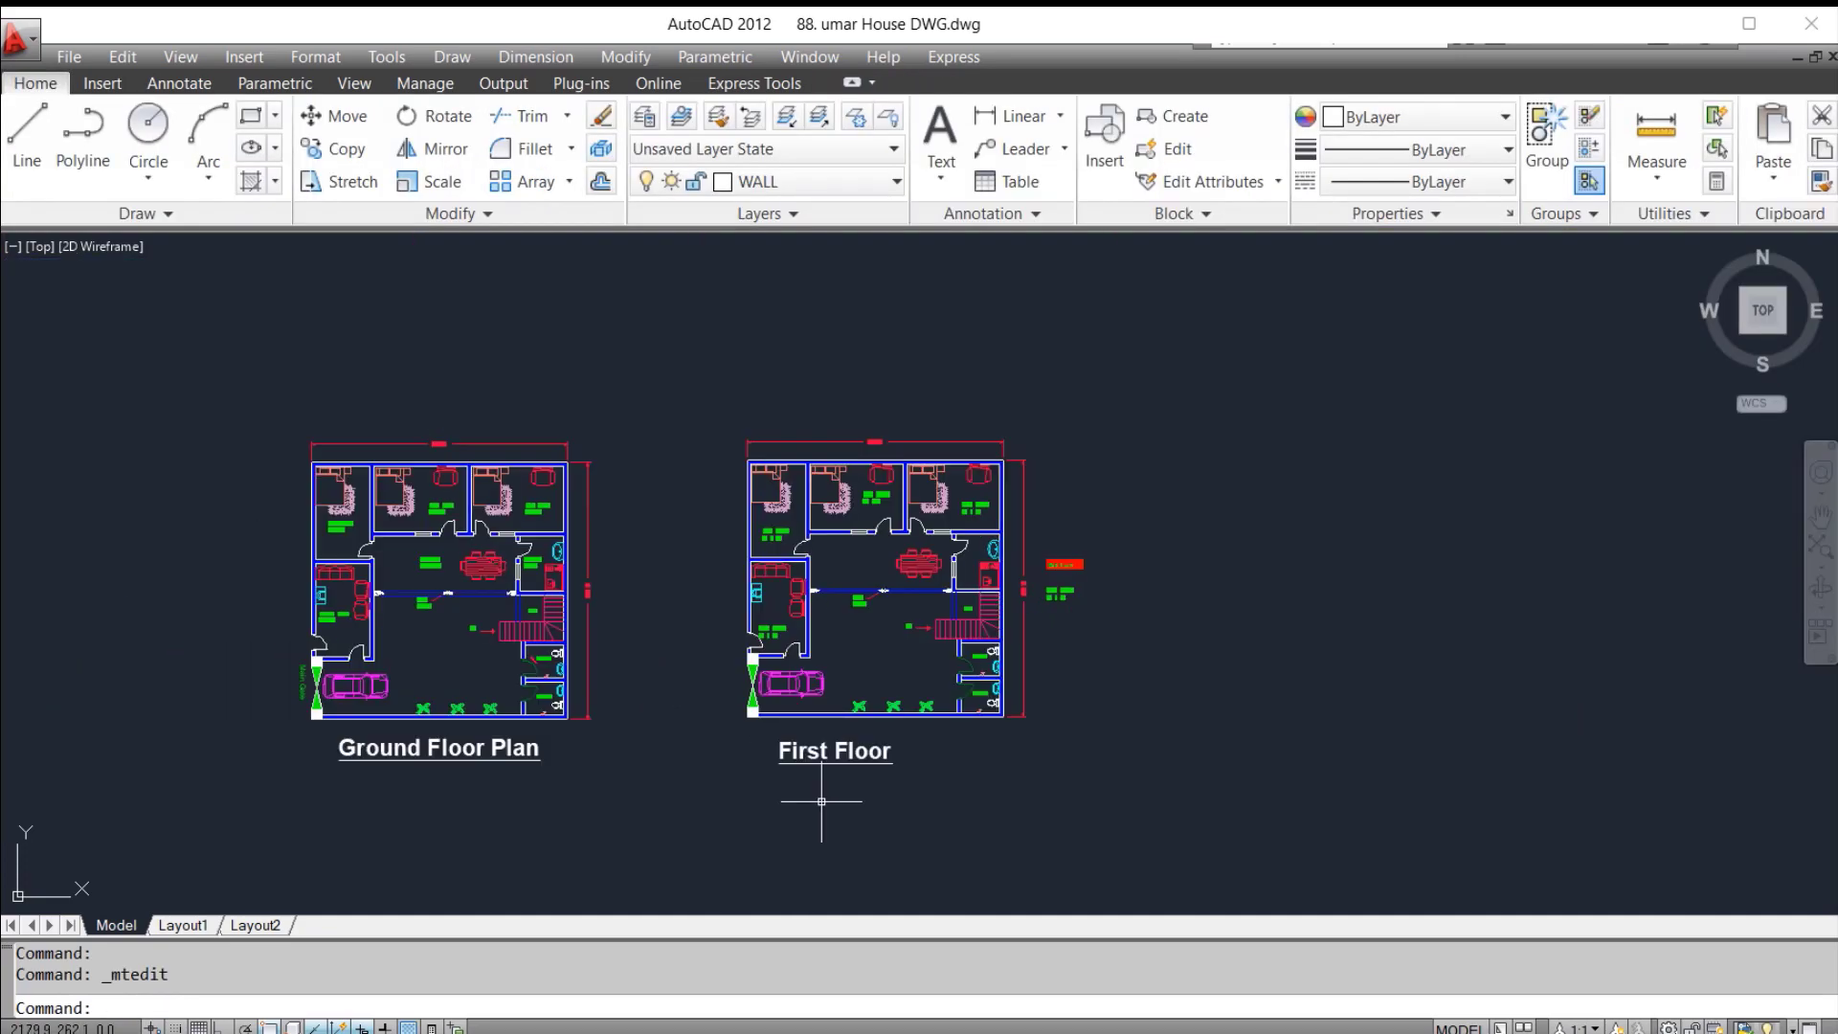
{"action": "scroll", "coordinate": [822, 802], "scroll_direction": "up", "scroll_amount": 2}
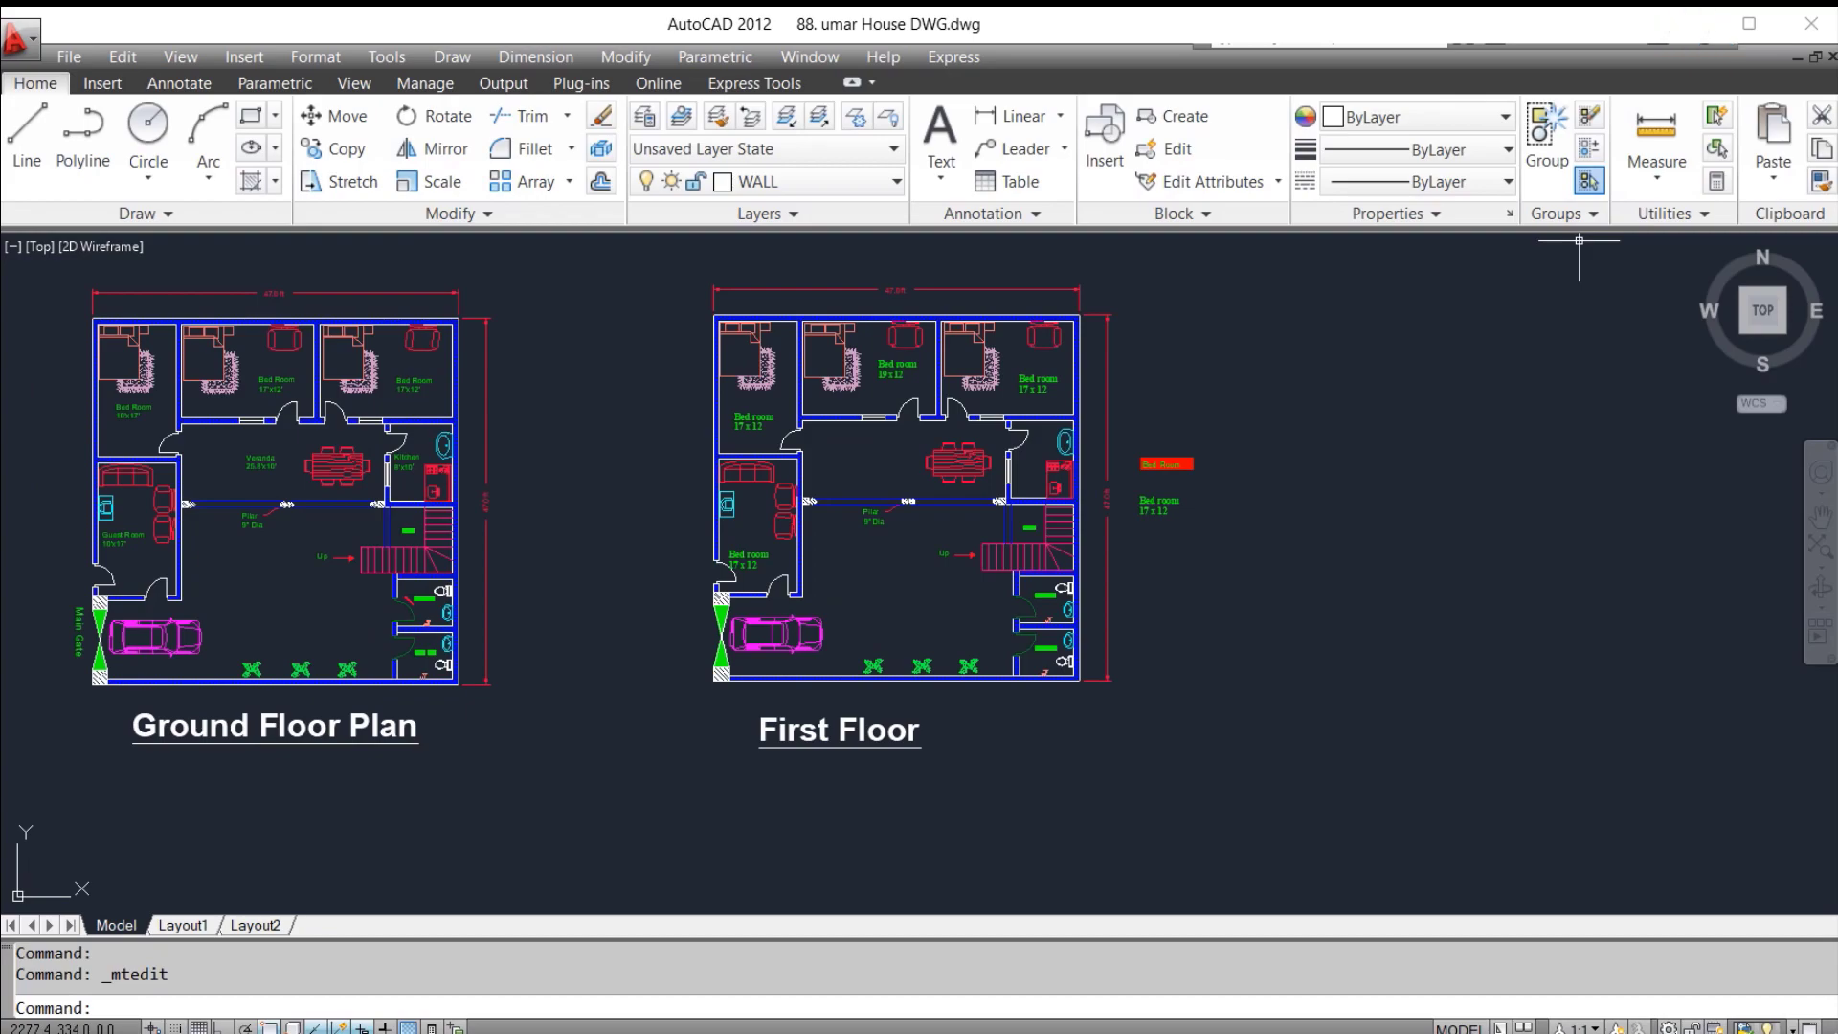